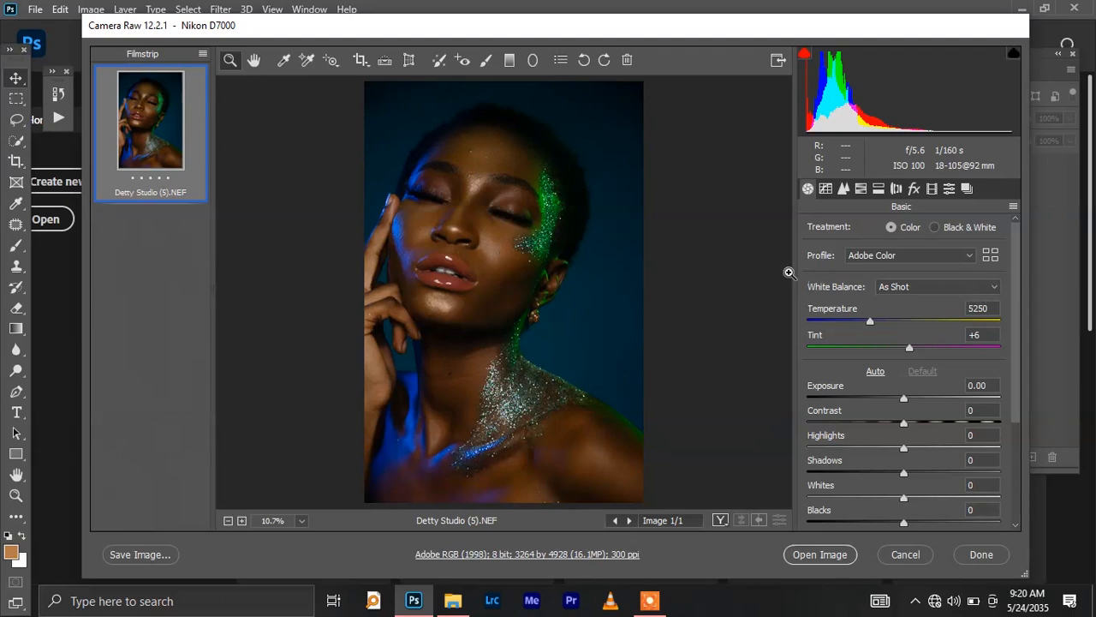
- Set the raw photo's profile to Adobe Landscape
left_click(883, 261)
left_click(881, 282)
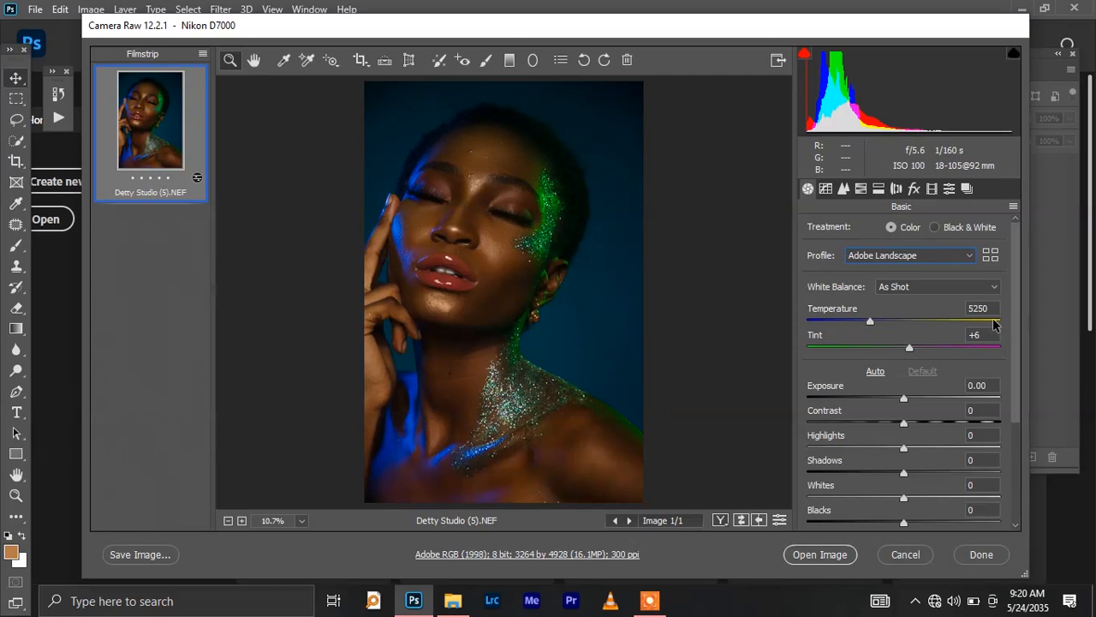
scroll(1011, 295, "down", 3)
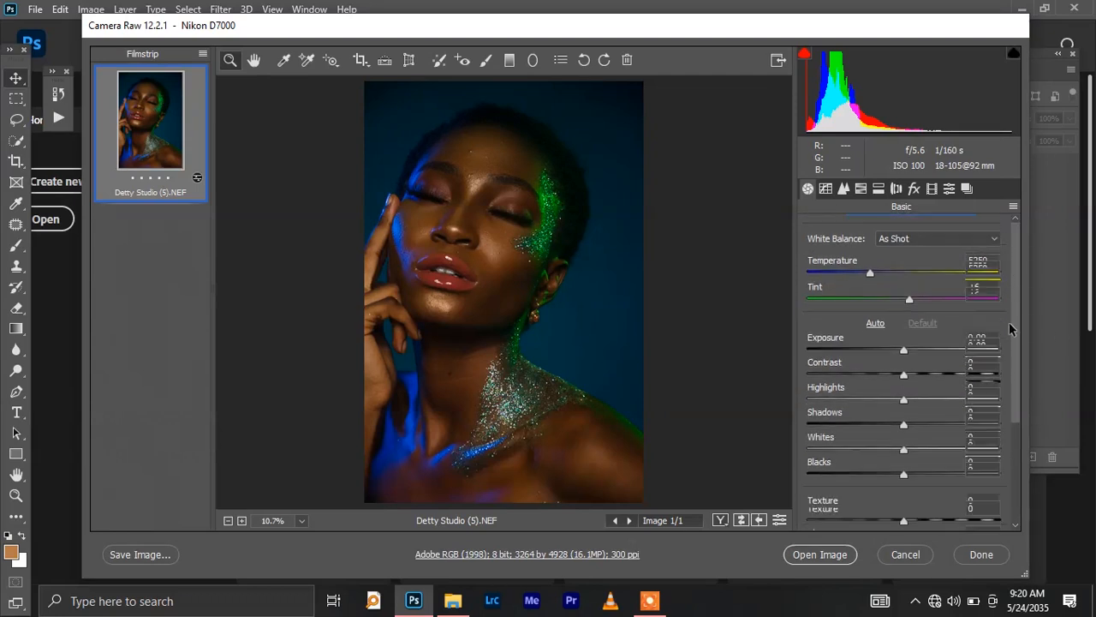
scroll(1009, 283, "up", 3)
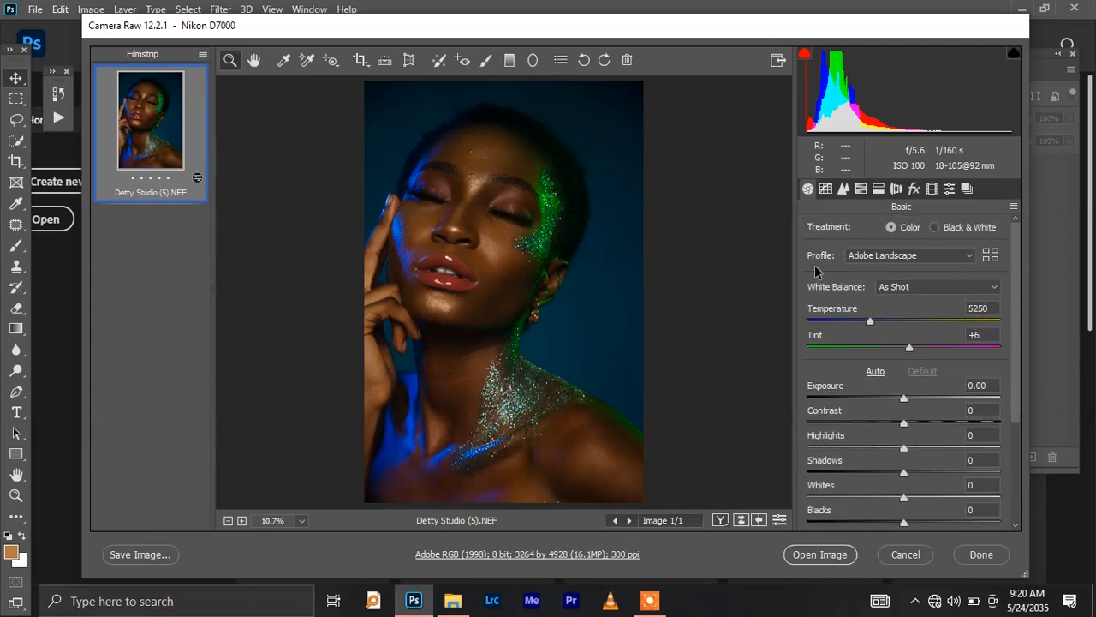
left_click(890, 256)
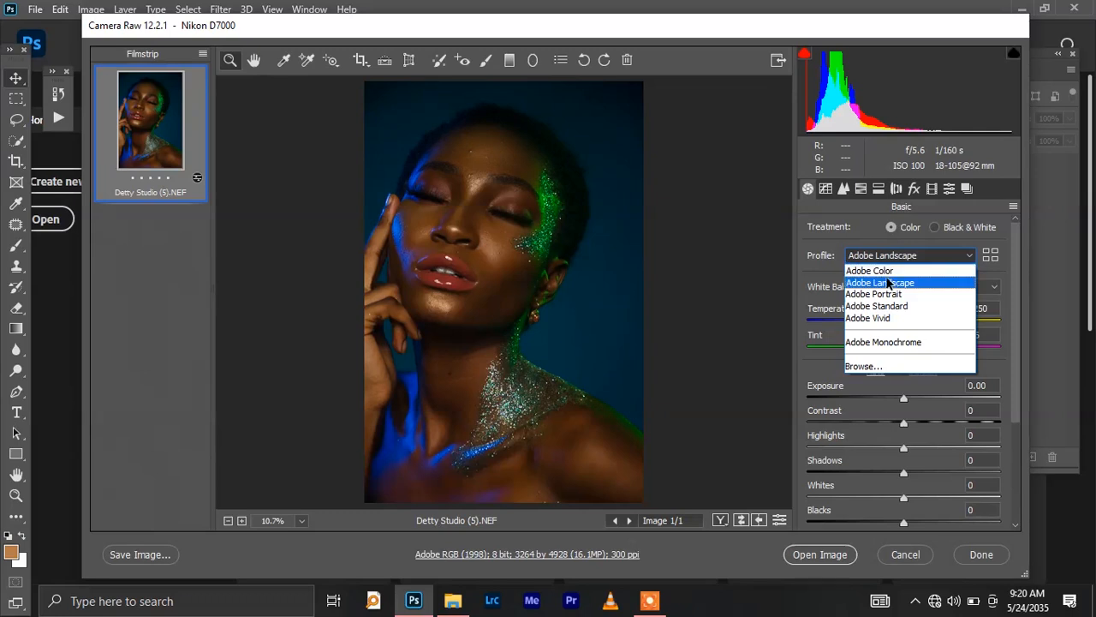
left_click(888, 283)
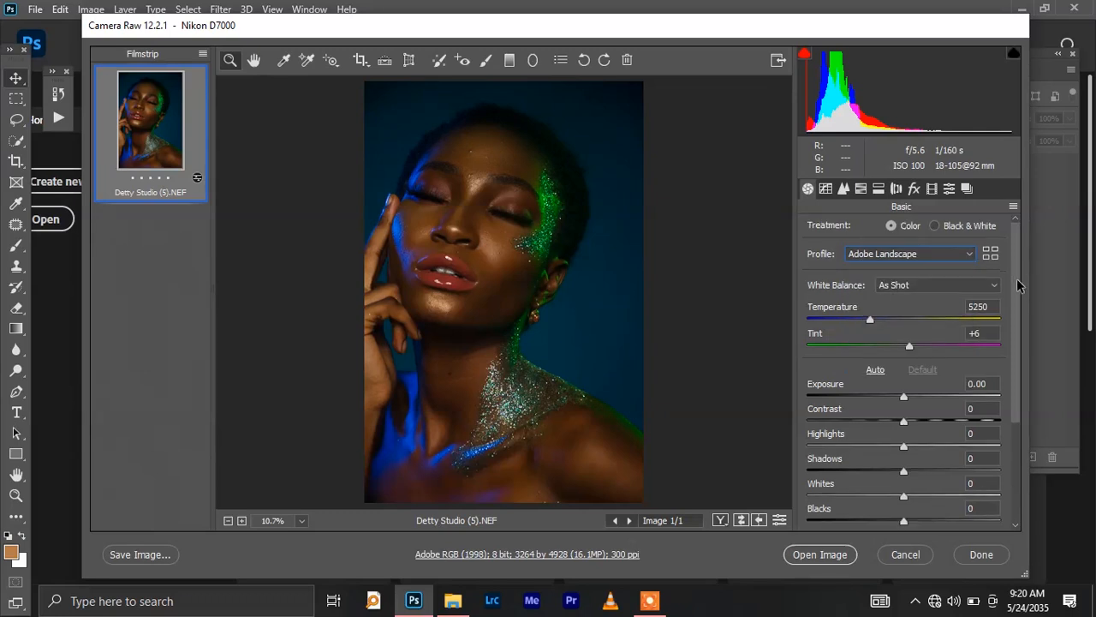
- Review the basic raw adjustments without changing them and open the photo for layer editing
scroll(1017, 285, "down", 2)
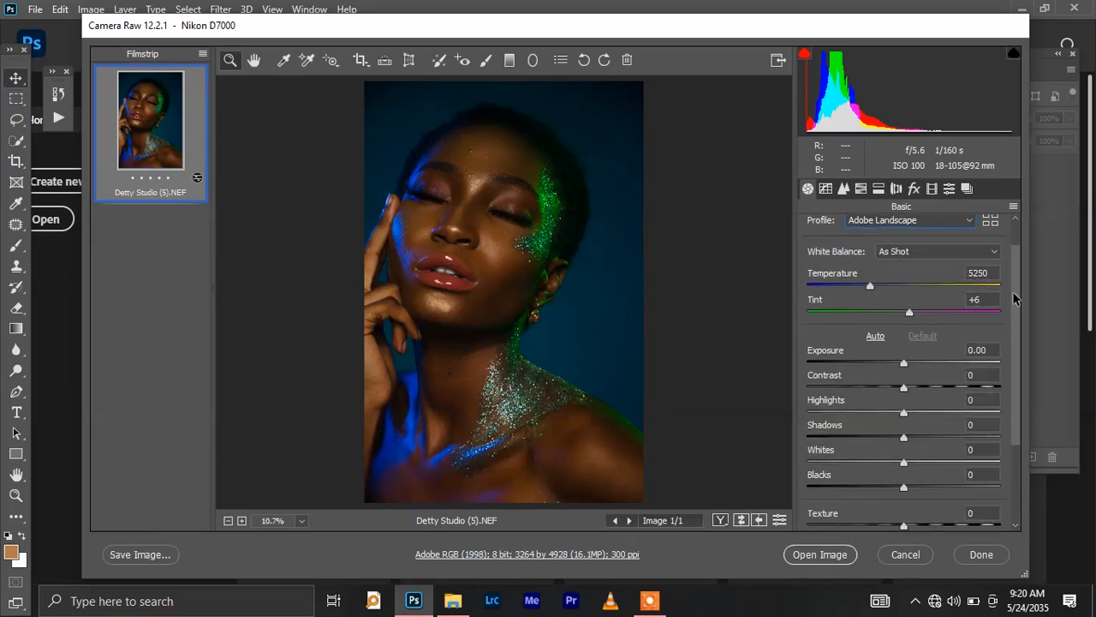
scroll(1014, 297, "down", 3)
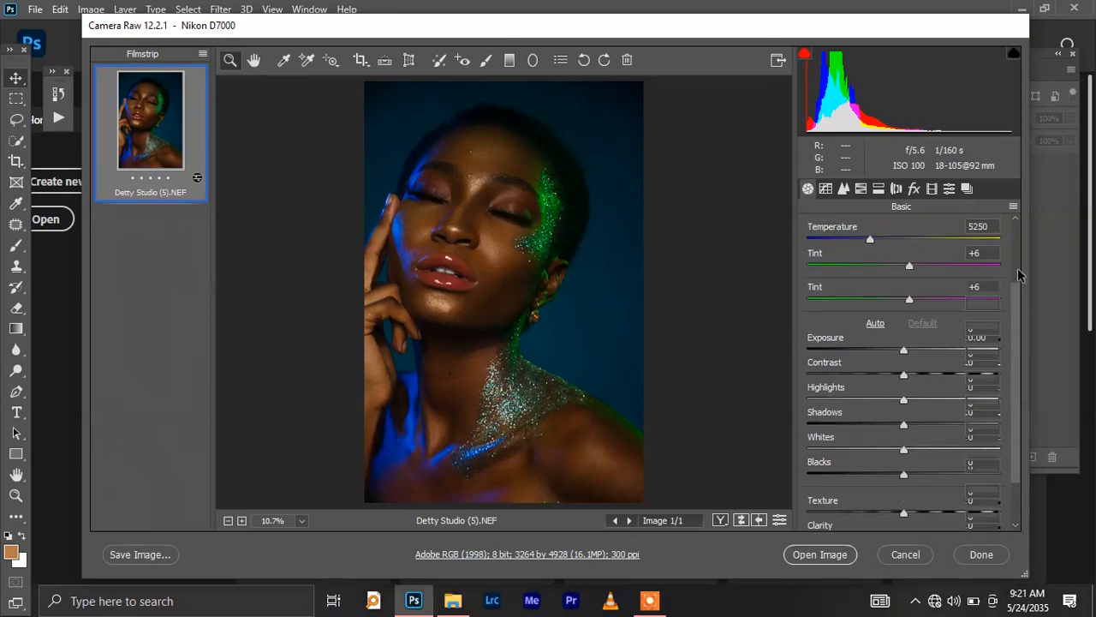
scroll(1016, 275, "up", 2)
scroll(1015, 253, "up", 3)
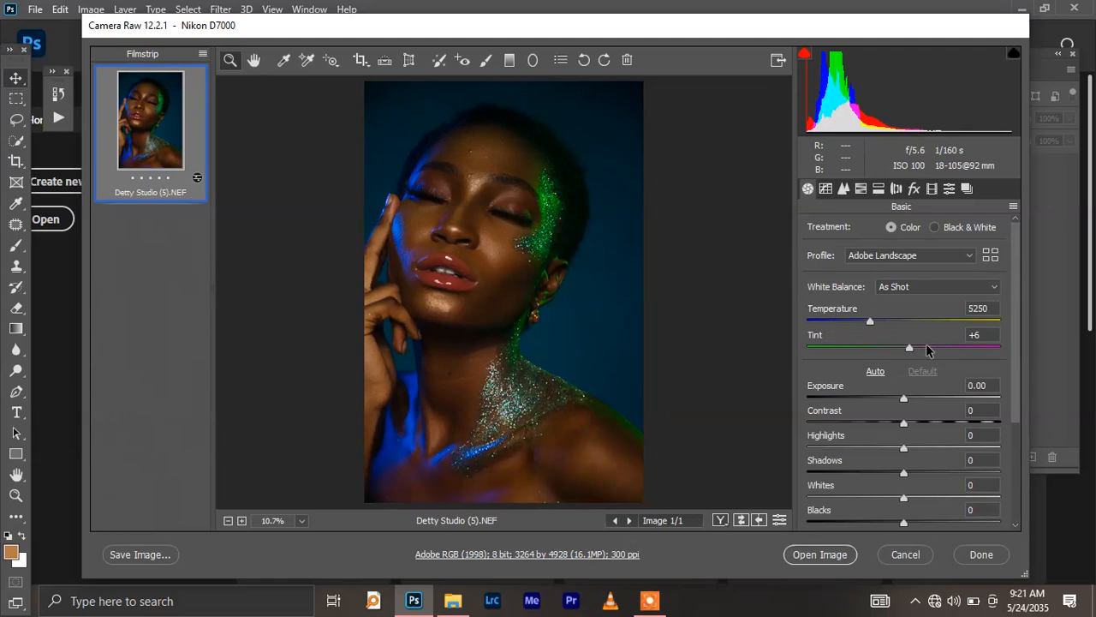
scroll(1015, 313, "down", 2)
scroll(1014, 313, "up", 2)
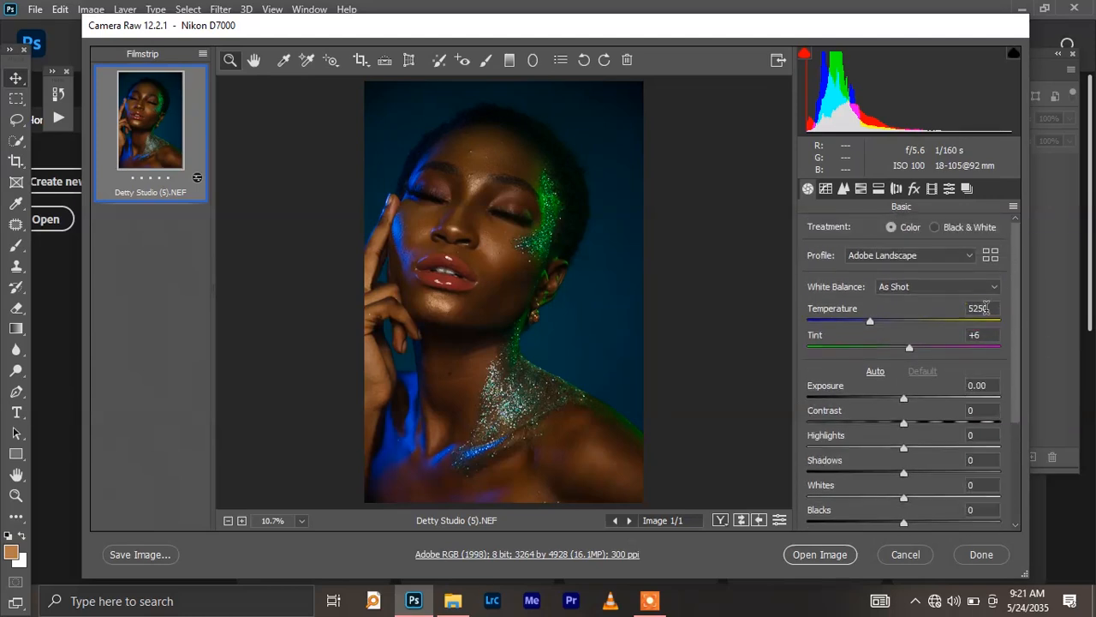
left_click(819, 555)
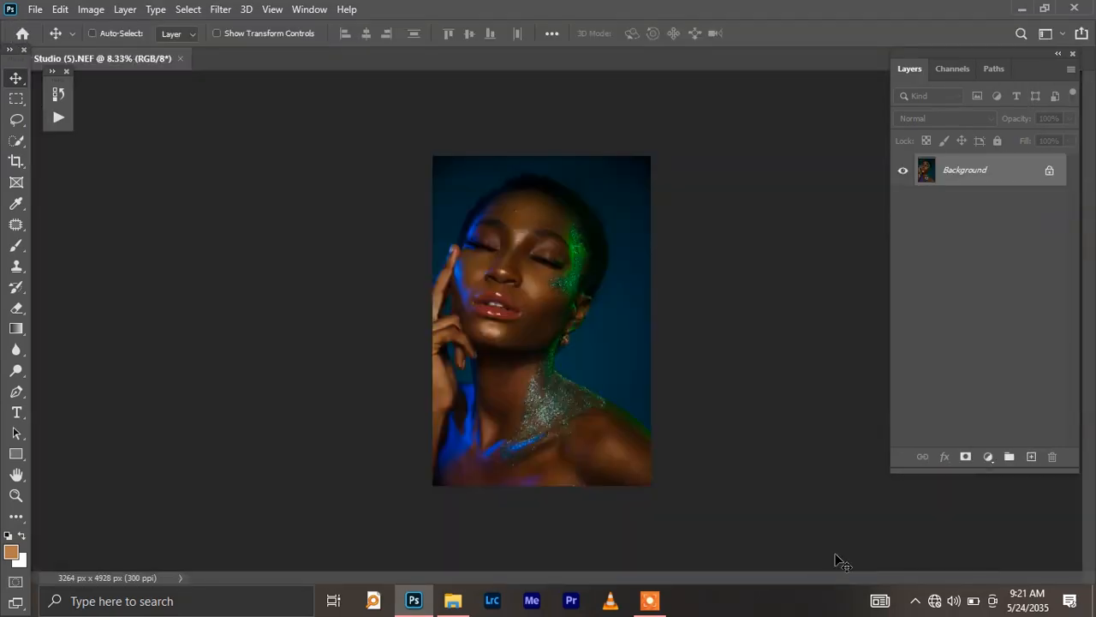
- Switch to full-screen mode with the menu bar, and fit and reposition the portrait in the view
key("f")
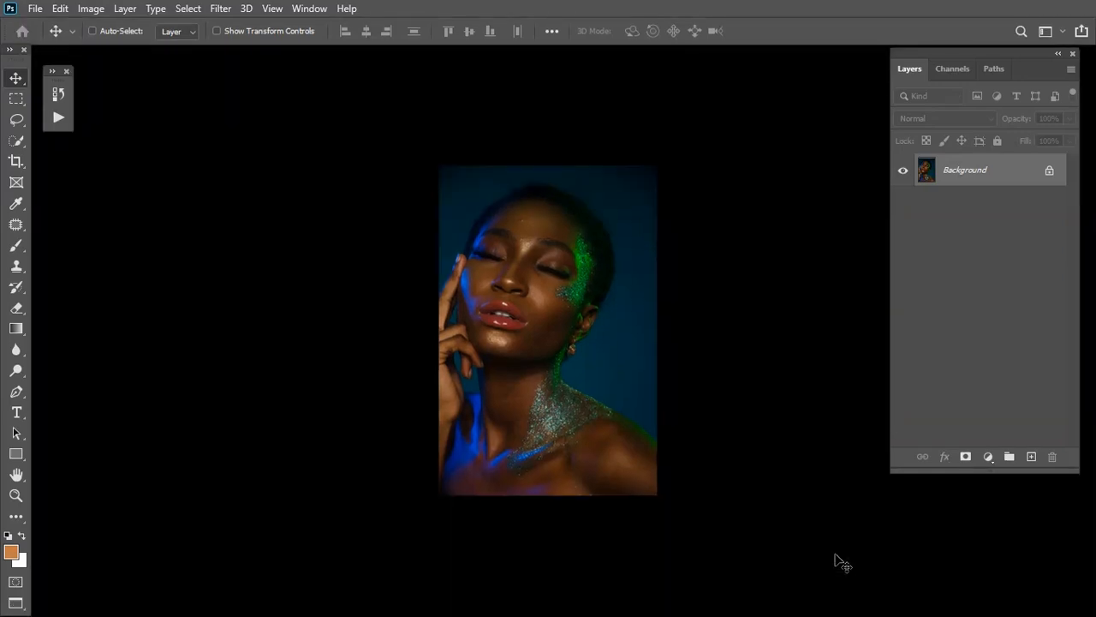
key("ctrl+0")
left_click_drag(702, 417, 588, 438)
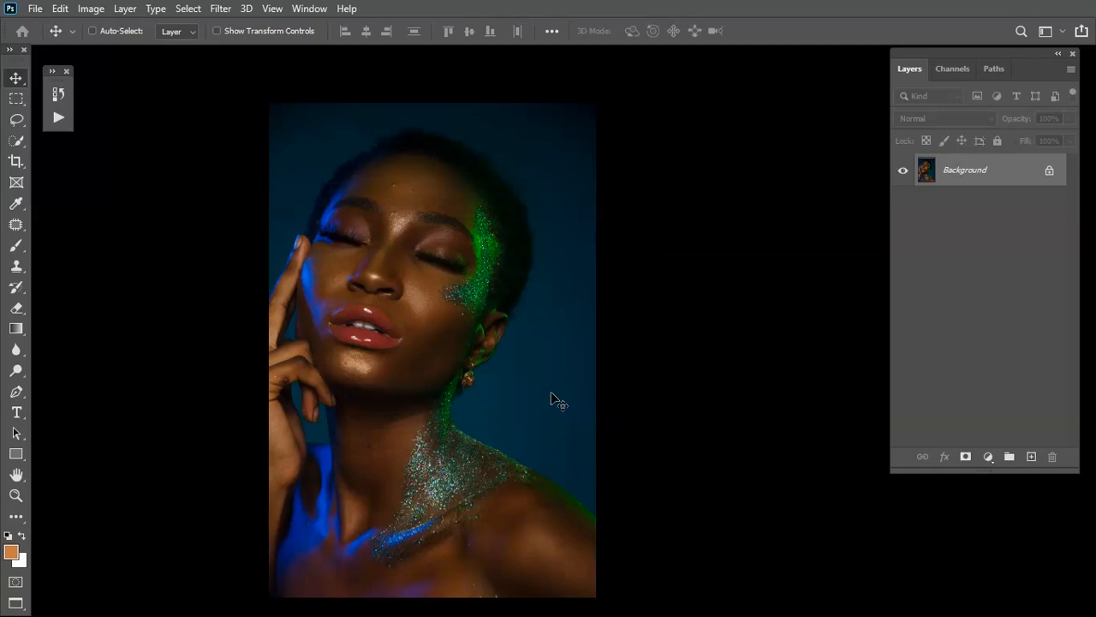
scroll(521, 397, "down", 1)
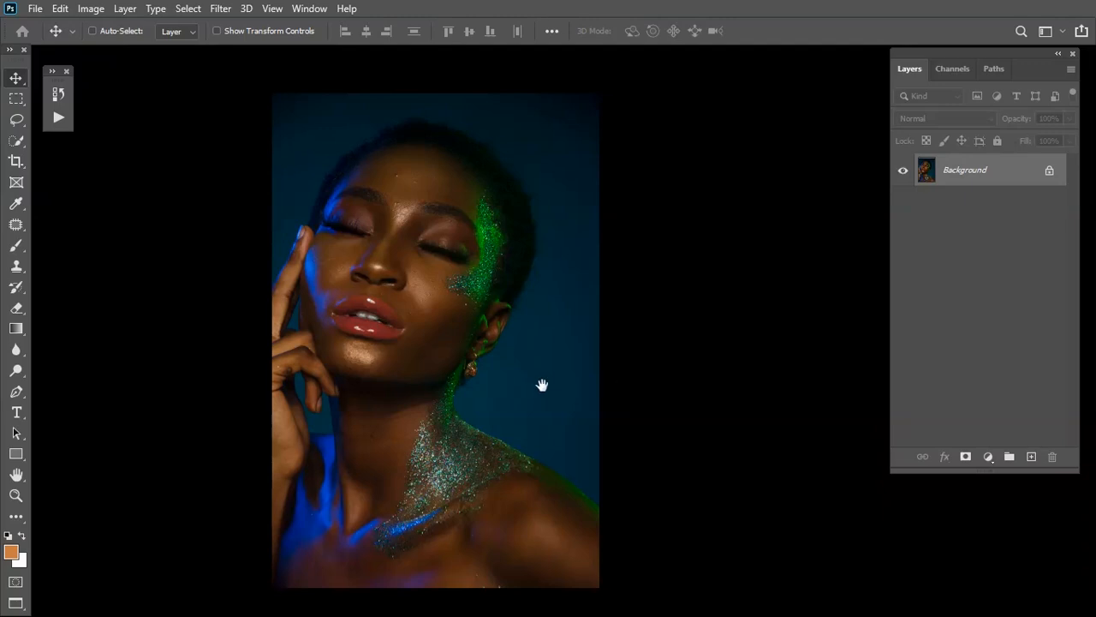
left_click_drag(539, 385, 553, 385)
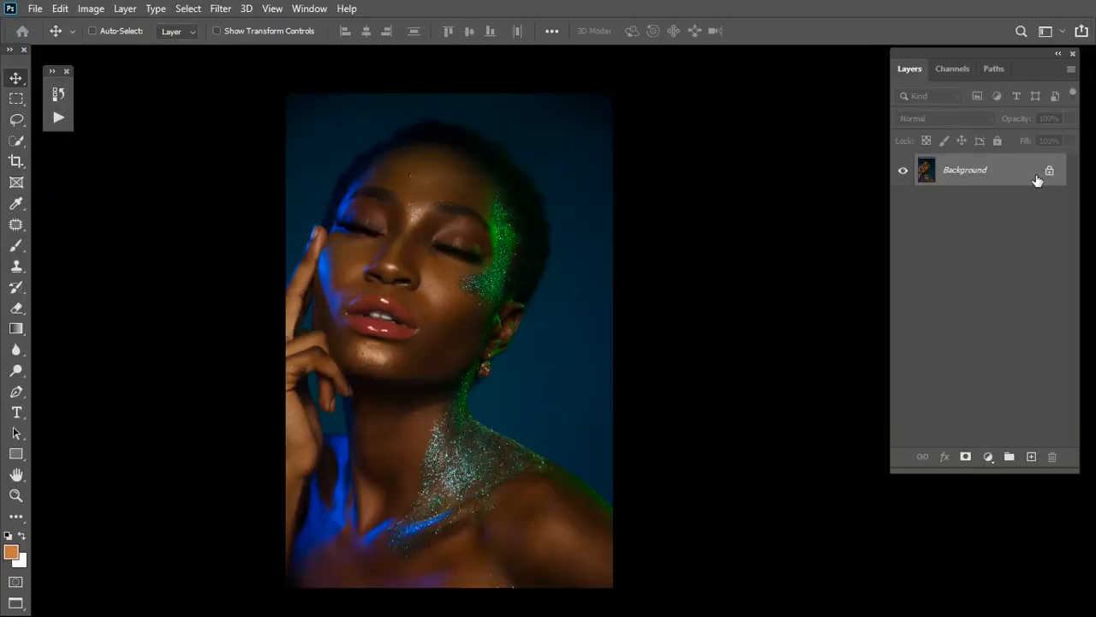
- Duplicate the Background layer twice and rename the upper copy "high frequency"
left_click_drag(1028, 172, 1031, 456)
double_click(985, 170)
type("high frequency")
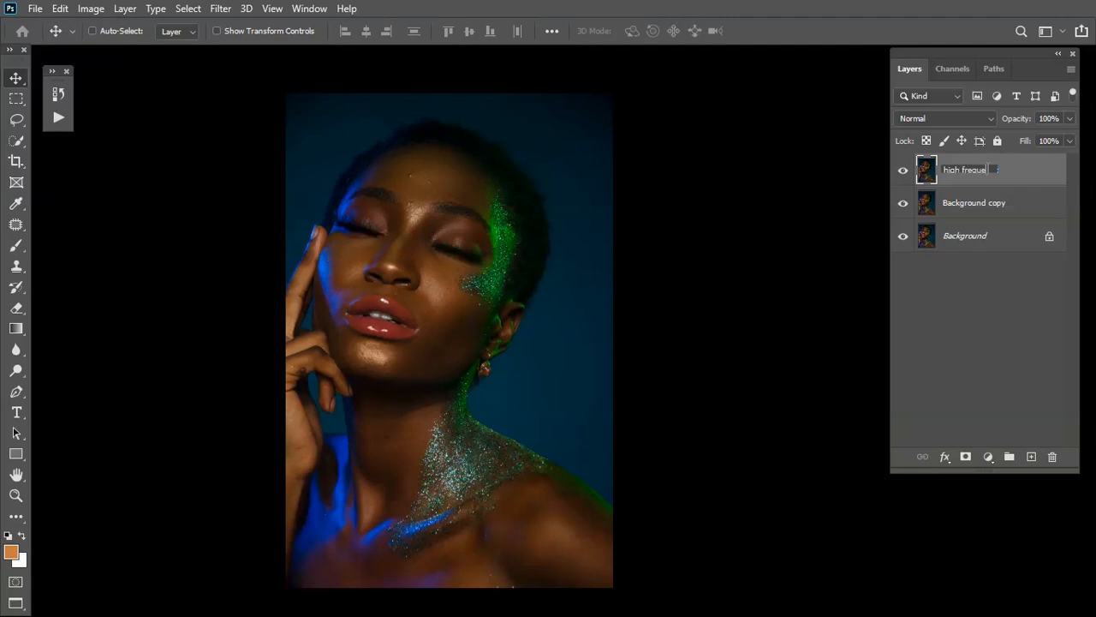
- Rename the lower background copy "Low frequency"
double_click(974, 203)
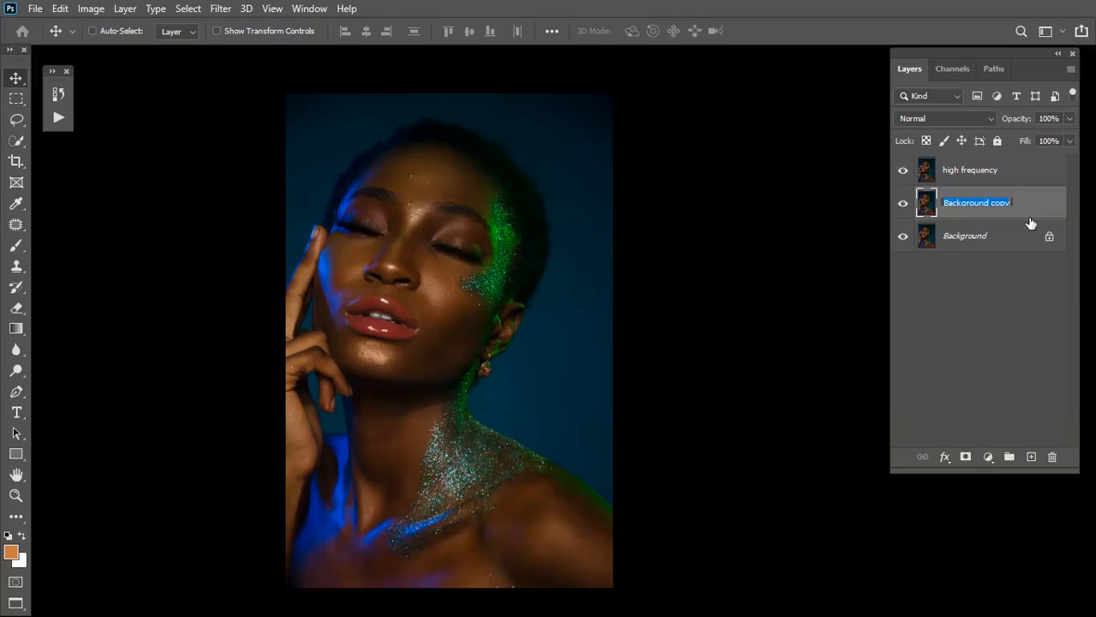
key("BackSpace")
type("Low frequencyy")
key("BackSpace")
key("Return")
- Hide the high frequency layer and make the Low frequency layer active
left_click(993, 172)
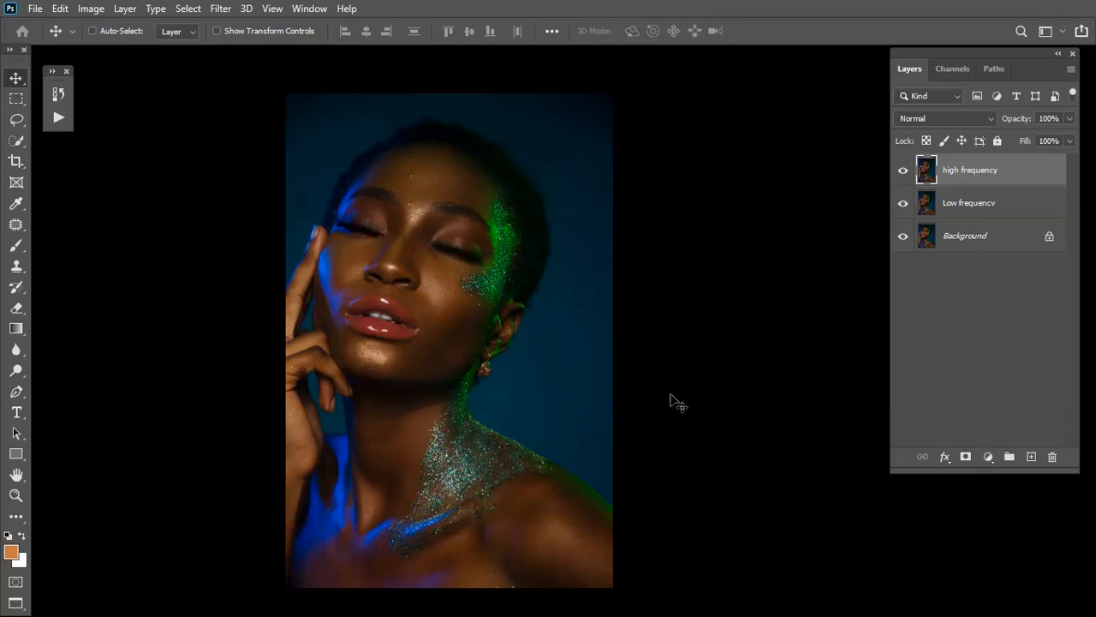
left_click(990, 214)
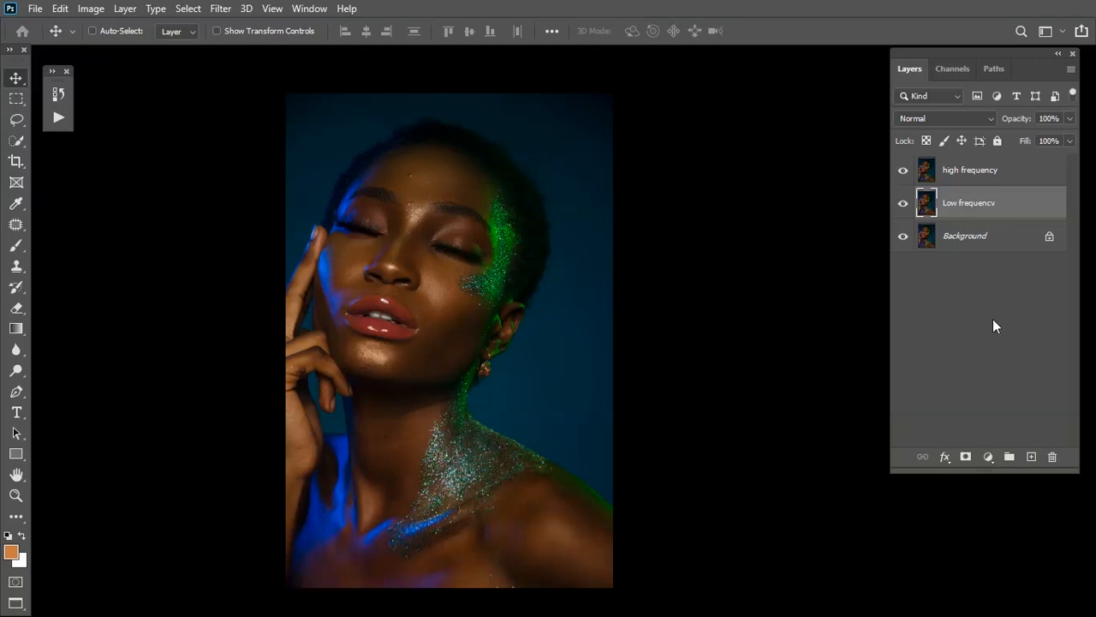
left_click(972, 178)
left_click(979, 209)
- Start a Gaussian Blur on the Low frequency layer and reduce its radius to 0.1 pixels
left_click(220, 9)
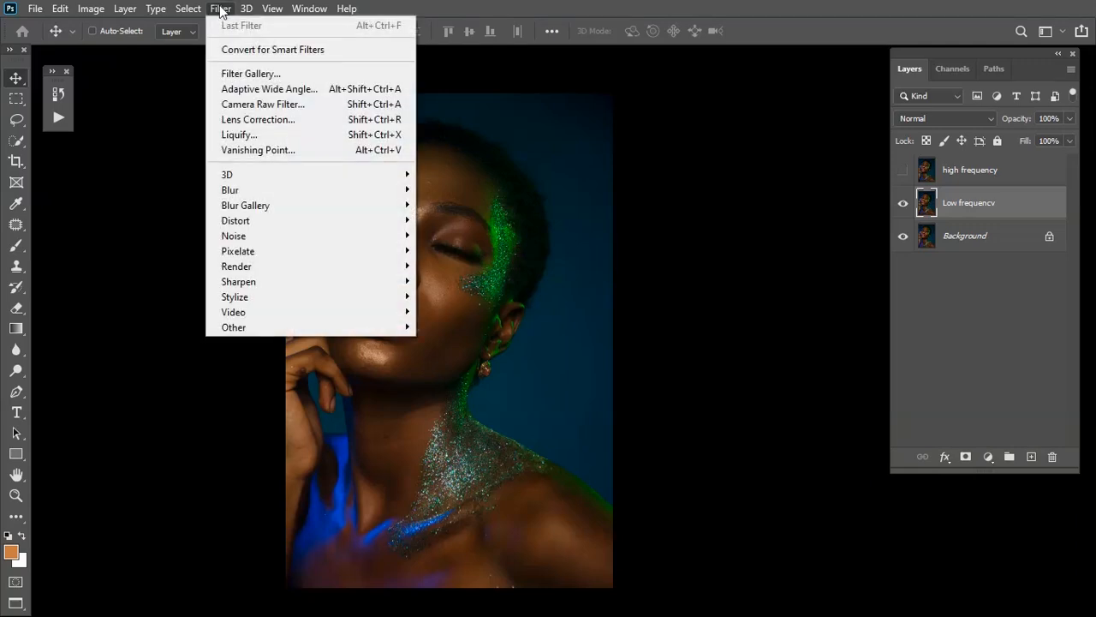
mouse_move(284, 192)
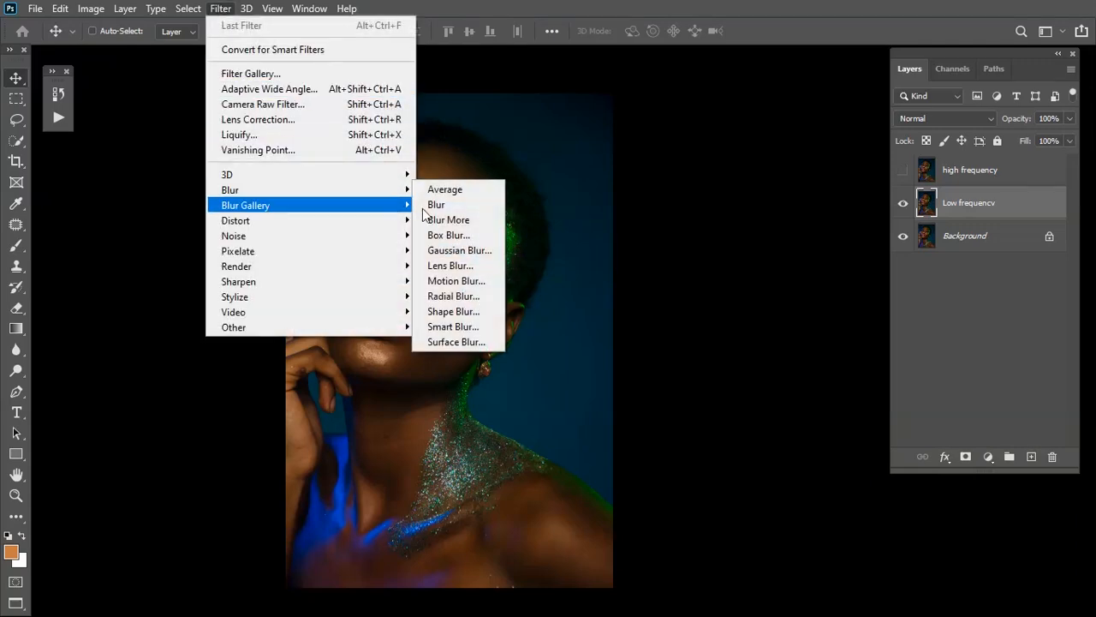
left_click(476, 256)
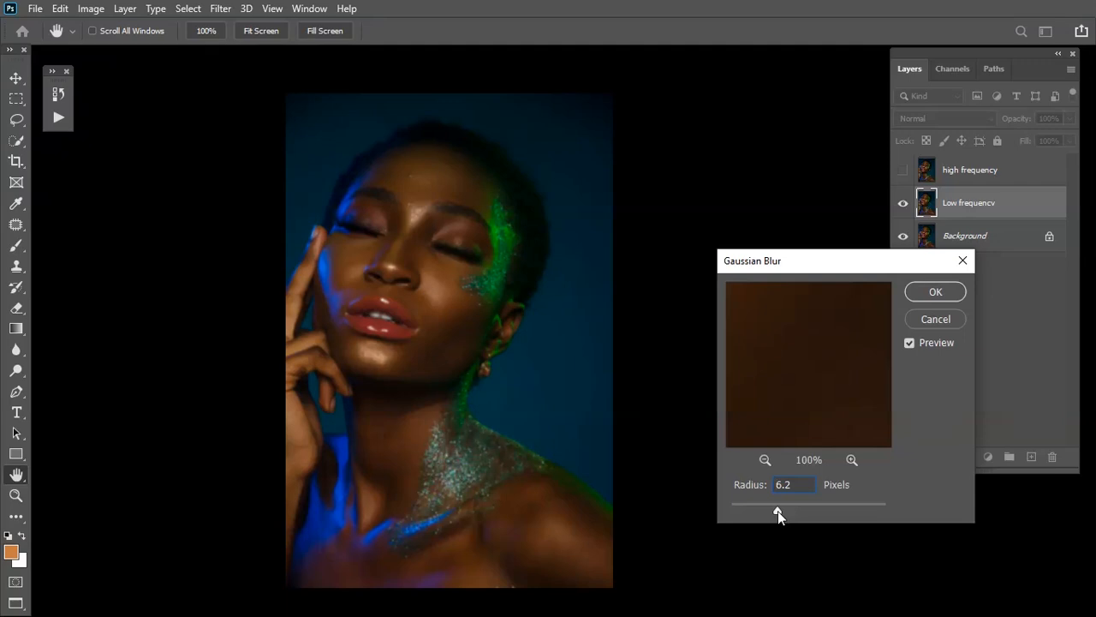
left_click_drag(763, 513, 685, 508)
- Zoom the Gaussian Blur preview out to 17% and examine the model's face in it
left_click(764, 460)
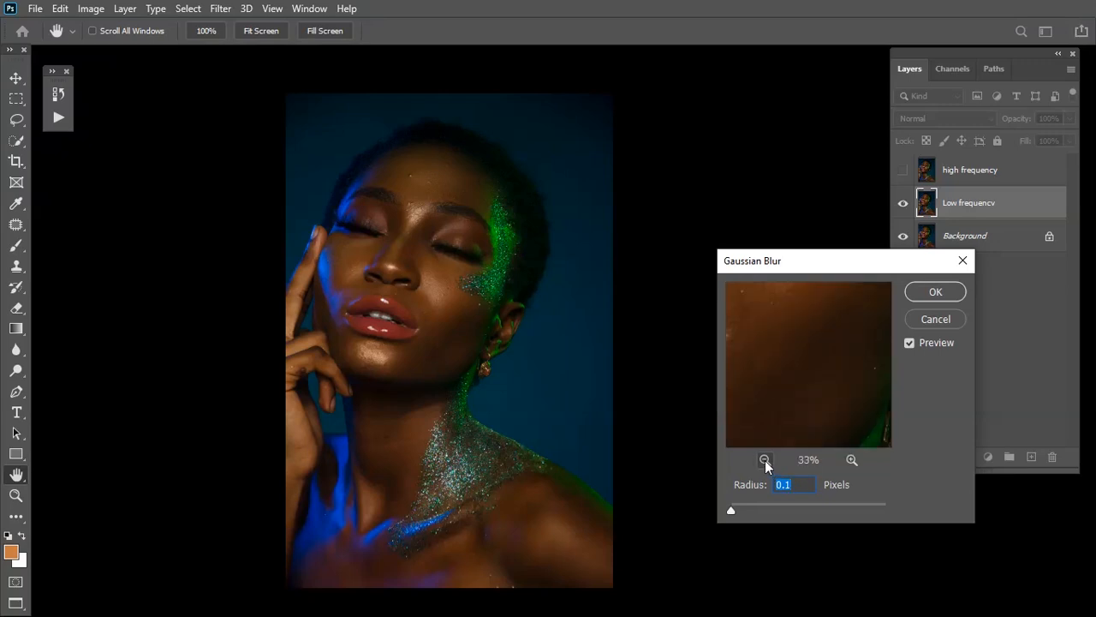
left_click(764, 459)
left_click_drag(785, 441, 804, 371)
left_click_drag(769, 432, 802, 390)
left_click(765, 460)
left_click(851, 460)
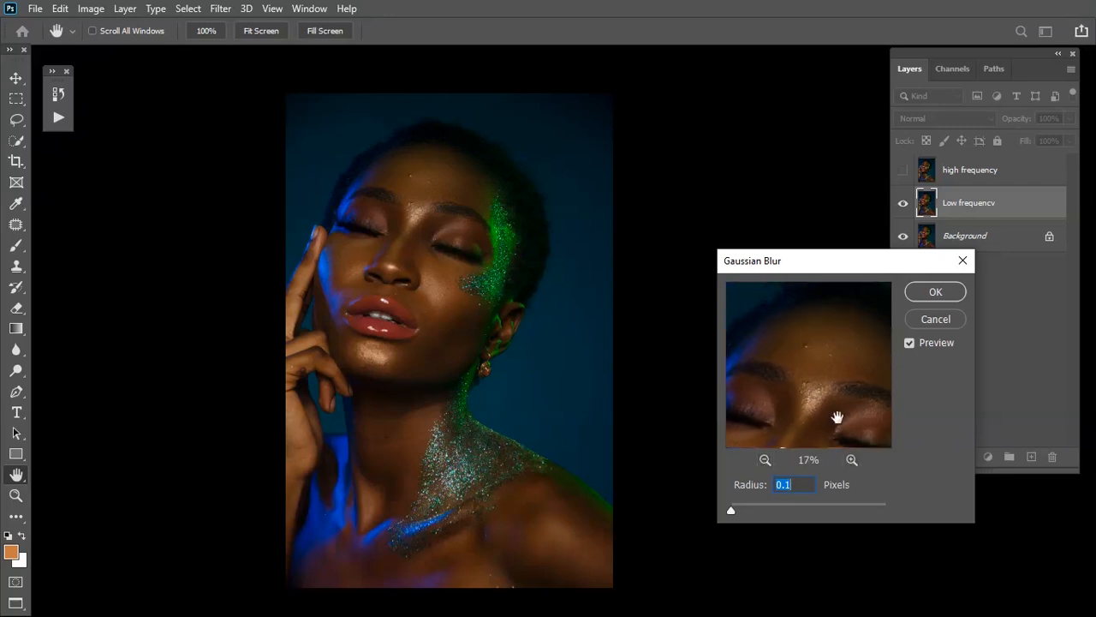
left_click_drag(834, 427, 821, 369)
left_click_drag(787, 426, 792, 301)
left_click_drag(795, 385, 810, 389)
left_click_drag(754, 360, 794, 407)
left_click_drag(827, 363, 822, 436)
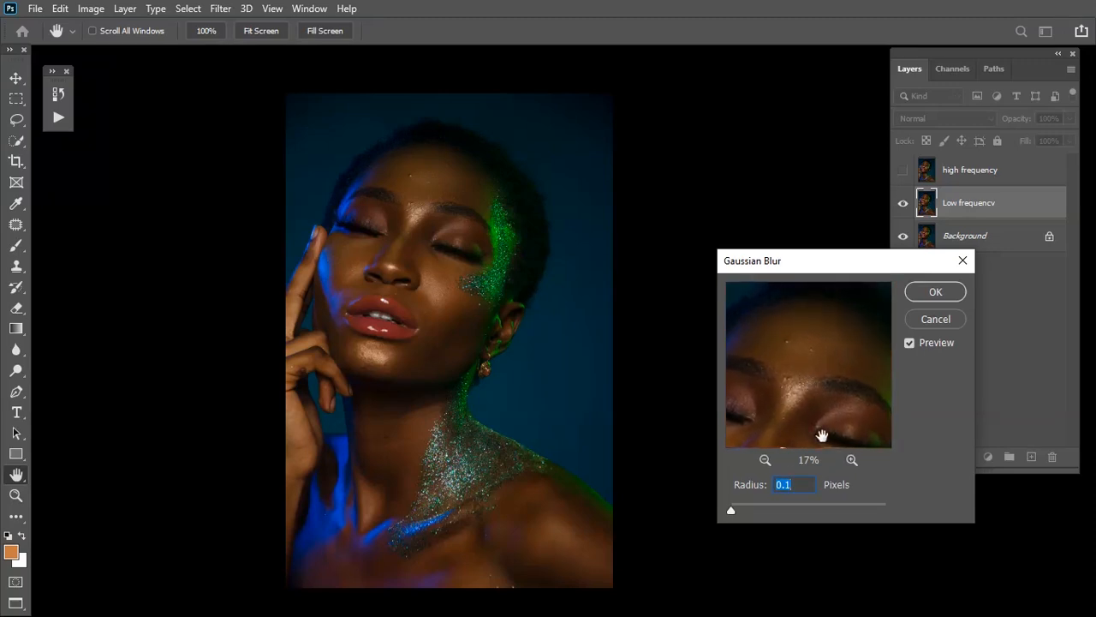
- Enlarge the blur preview to 33% and examine the skin texture and blemishes on the forehead
left_click(851, 460)
left_click(852, 460)
left_click_drag(798, 371, 820, 398)
left_click_drag(784, 354, 832, 423)
left_click_drag(864, 378, 834, 363)
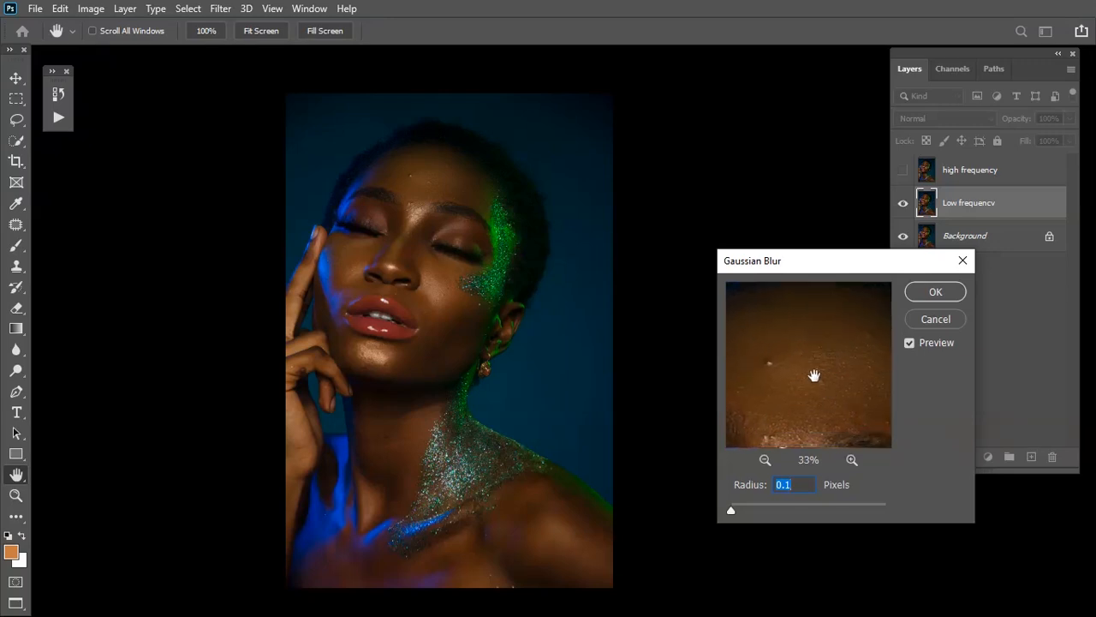
mouse_move(796, 408)
left_mouse_down()
mouse_move(820, 382)
mouse_move(810, 396)
left_mouse_up()
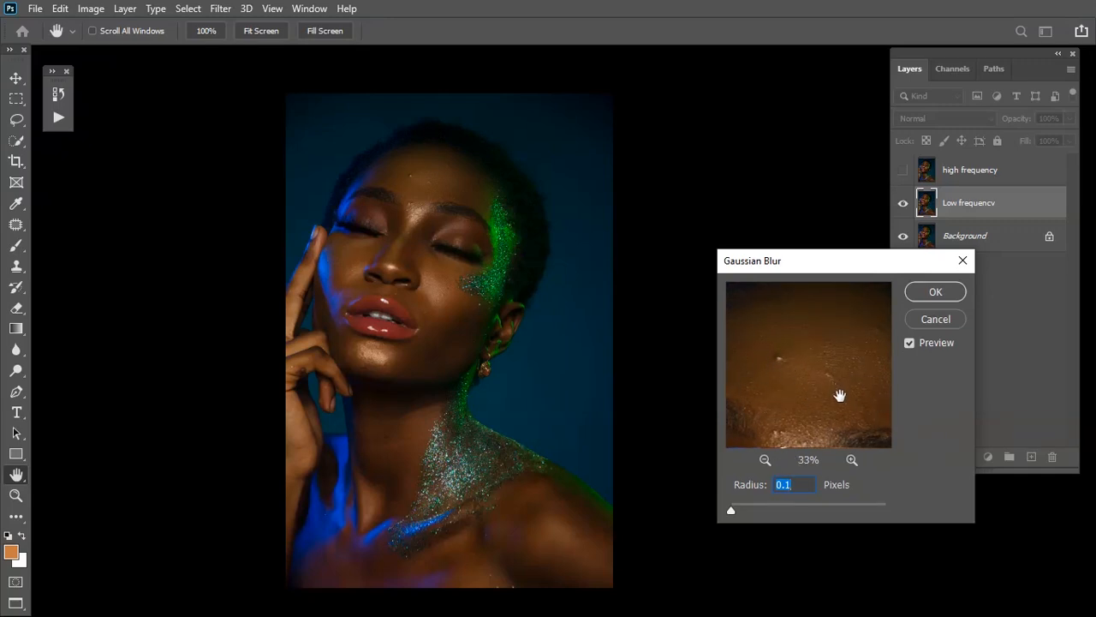
mouse_move(776, 375)
left_mouse_down()
mouse_move(803, 373)
mouse_move(762, 367)
left_mouse_up()
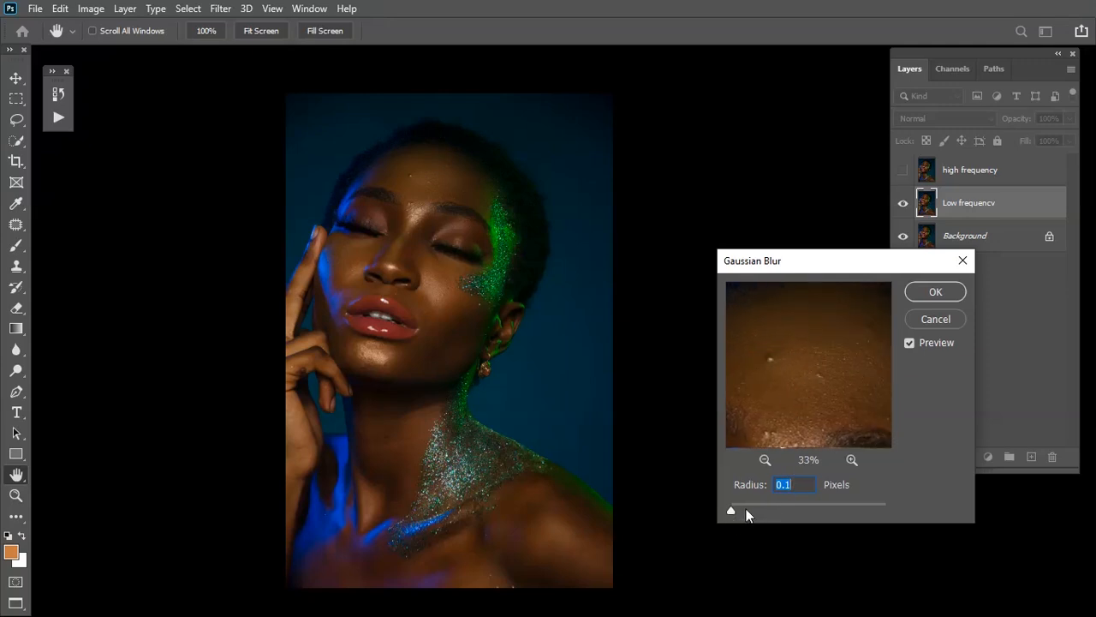
- Try a blur radius of 4.5 pixels and check the forehead texture in the preview
left_click_drag(730, 512, 769, 523)
left_click_drag(783, 402, 790, 404)
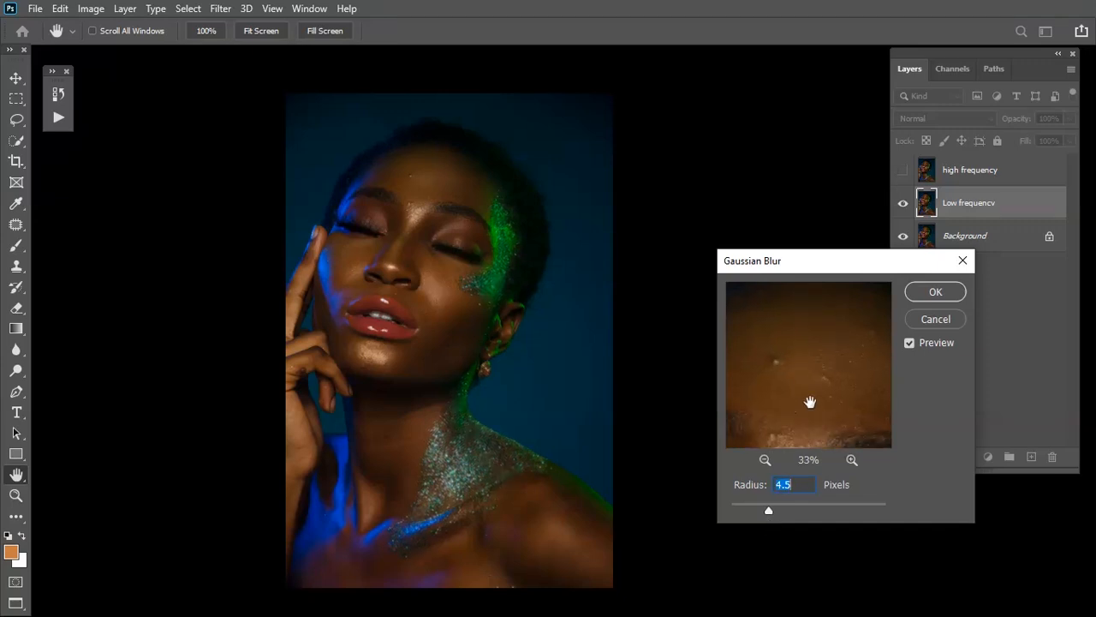
left_click_drag(765, 362, 758, 414)
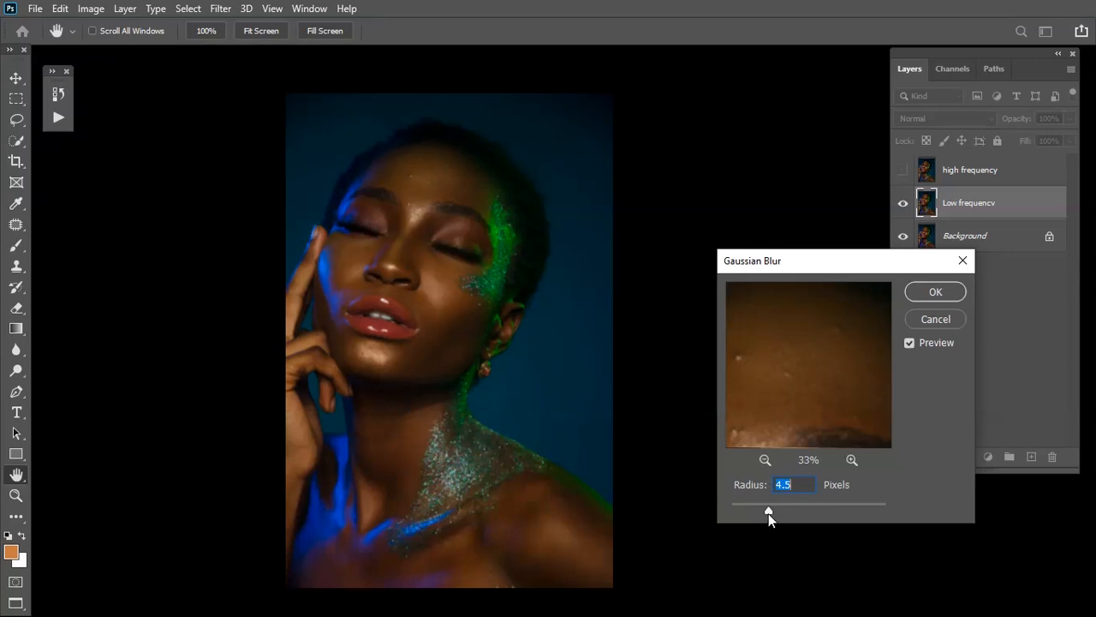
- Raise the Gaussian Blur radius to 6.8 pixels while checking the cheek's skin texture in the preview
left_click_drag(768, 513, 778, 514)
left_click_drag(767, 429, 806, 371)
mouse_move(829, 418)
left_mouse_down()
mouse_move(797, 379)
mouse_move(805, 399)
mouse_move(820, 399)
left_mouse_up()
left_click_drag(831, 436, 804, 429)
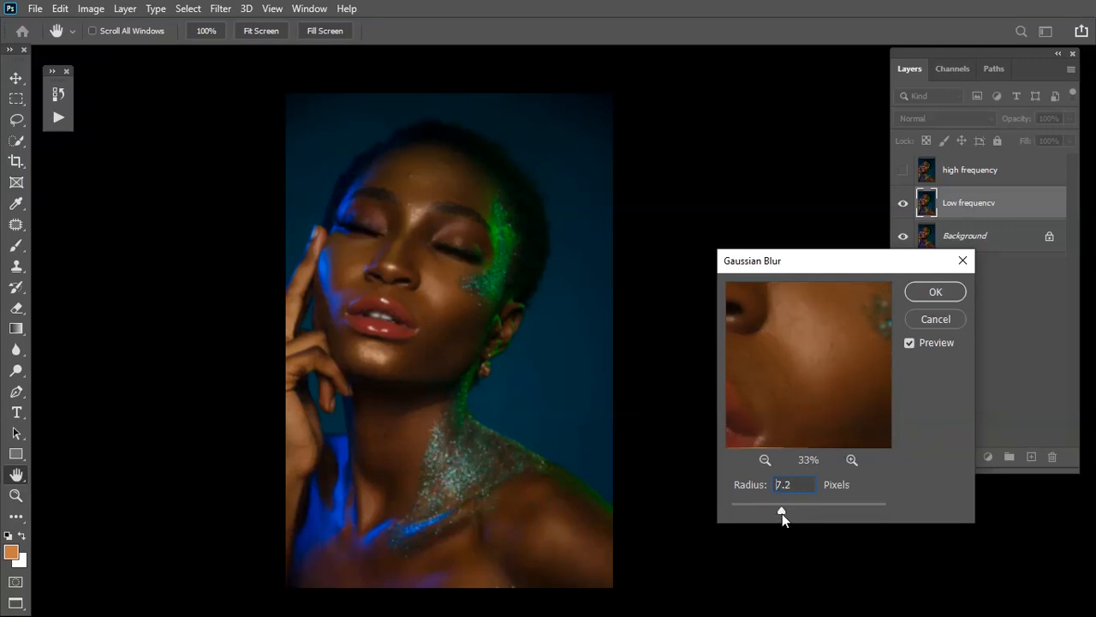
left_click(780, 513)
left_click_drag(794, 436, 798, 416)
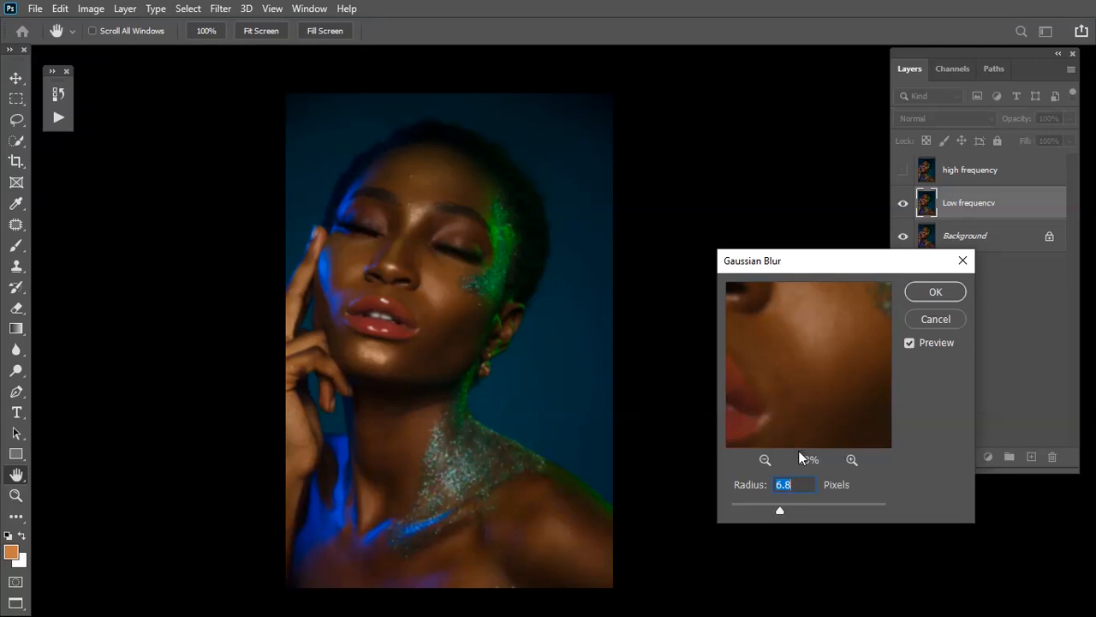
- Examine how the blur smooths the skin between the brows and around the lips, chin, nose and eye in the preview
left_click_drag(795, 423, 861, 330)
left_click_drag(763, 423, 817, 402)
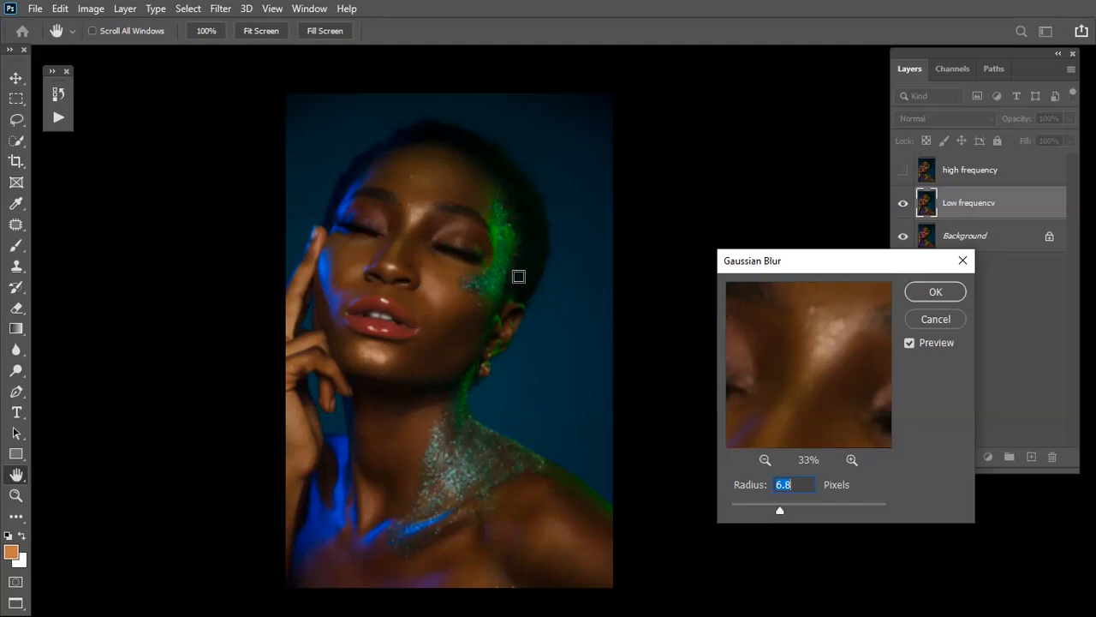
left_click_drag(802, 369, 795, 326)
left_click_drag(786, 390, 801, 335)
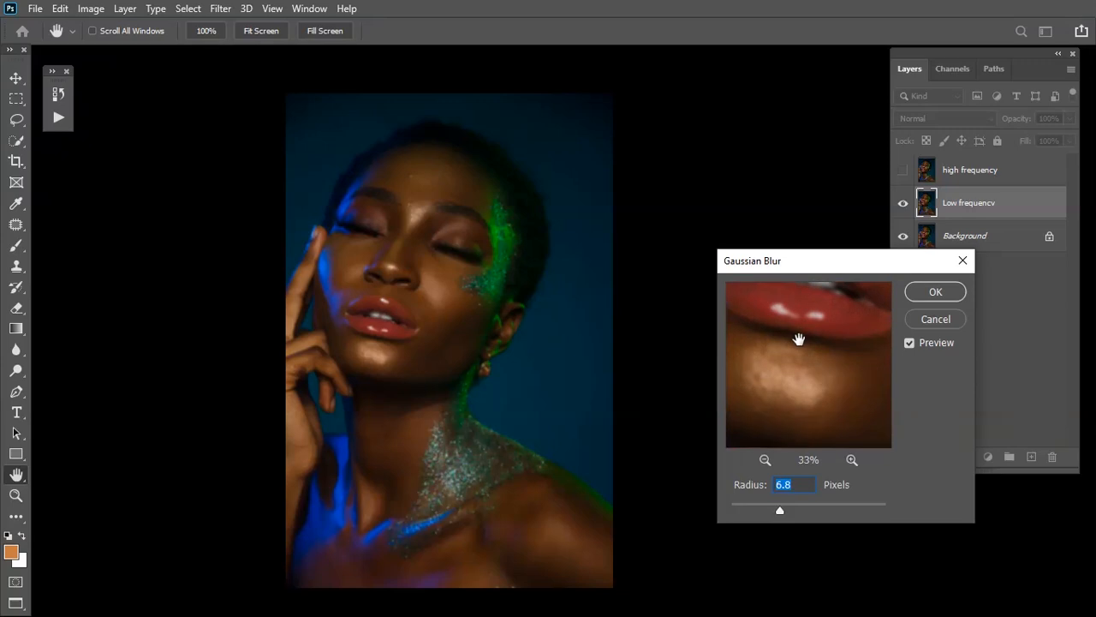
left_click_drag(803, 382, 817, 431)
left_click_drag(797, 362, 809, 422)
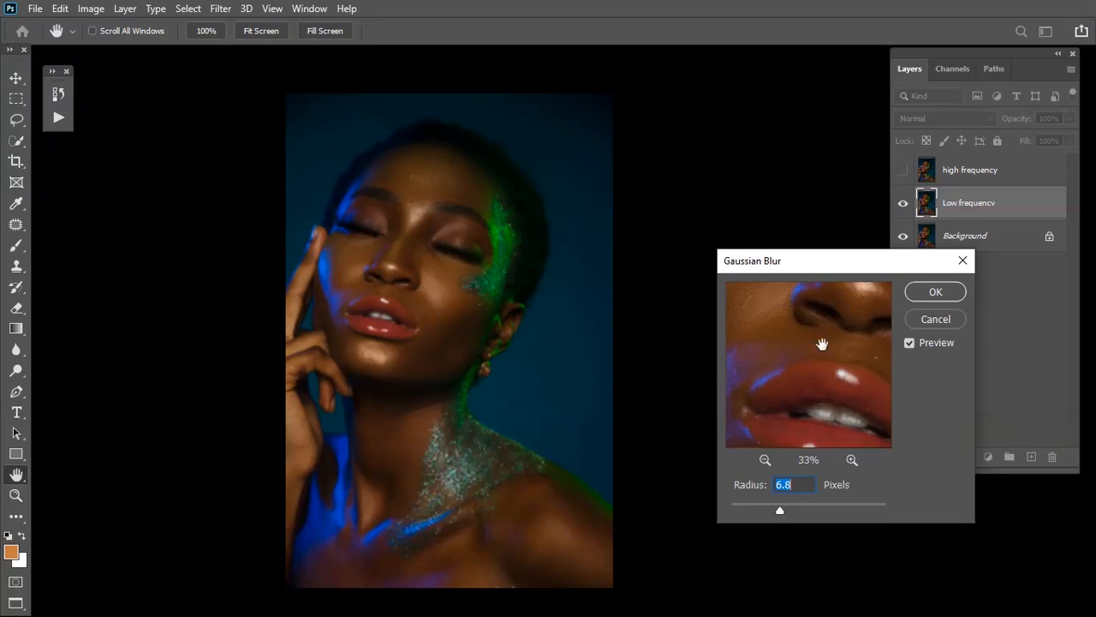
left_click_drag(822, 345, 832, 416)
left_click_drag(805, 317, 796, 373)
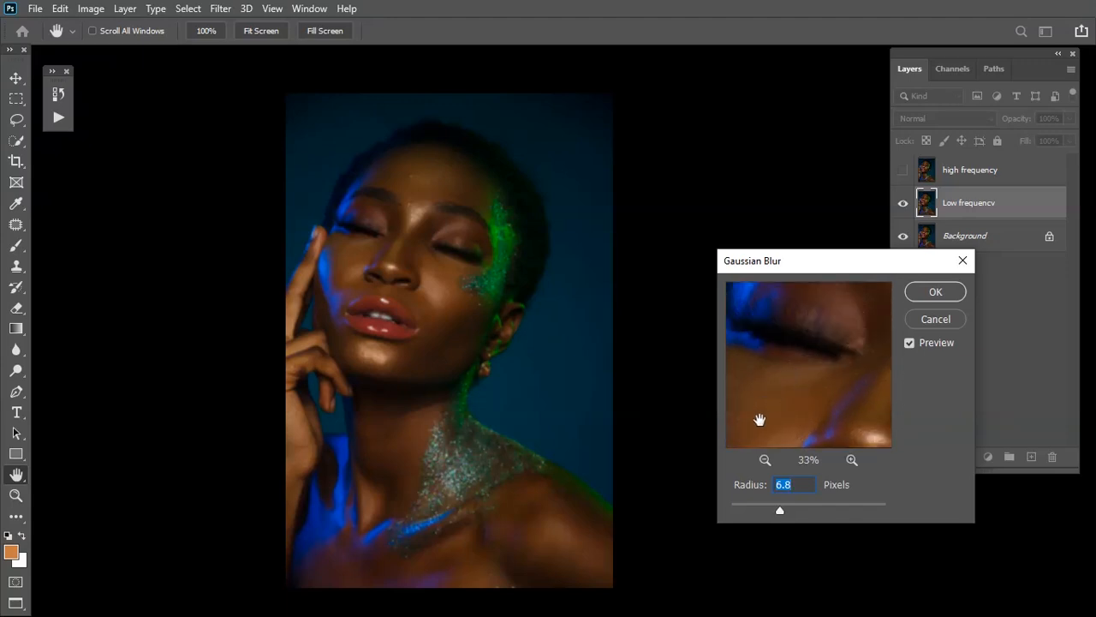
- Reduce the blur preview to 17% and examine the smoothing across the cheek, lips, forehead and eyes
left_click(764, 460)
left_click(765, 460)
left_click_drag(810, 411, 815, 393)
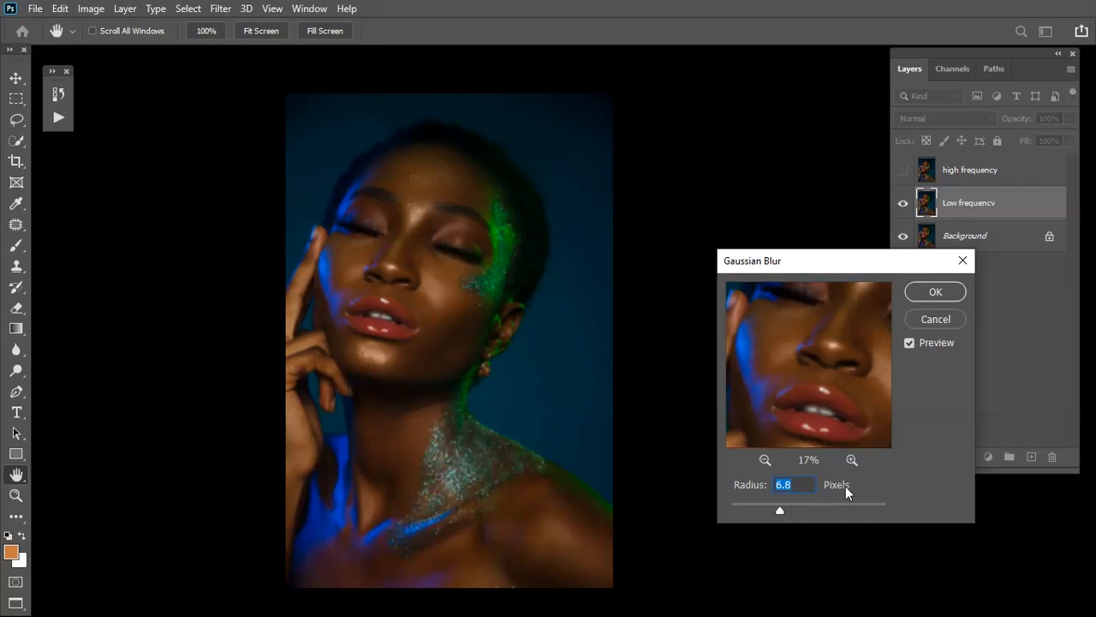
left_click_drag(835, 354, 828, 396)
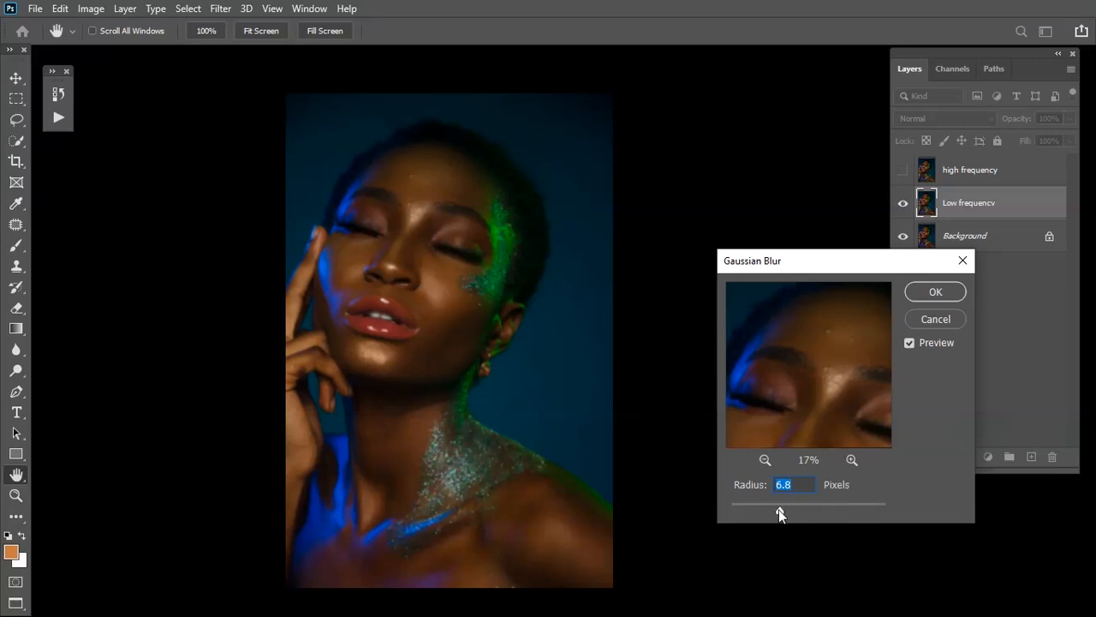
- Try a blur radius of 5.6 pixels and check the forehead and brow area in the preview
left_click_drag(780, 517, 769, 511)
left_click_drag(762, 515, 765, 514)
left_click_drag(780, 522, 776, 522)
left_click_drag(845, 386, 787, 371)
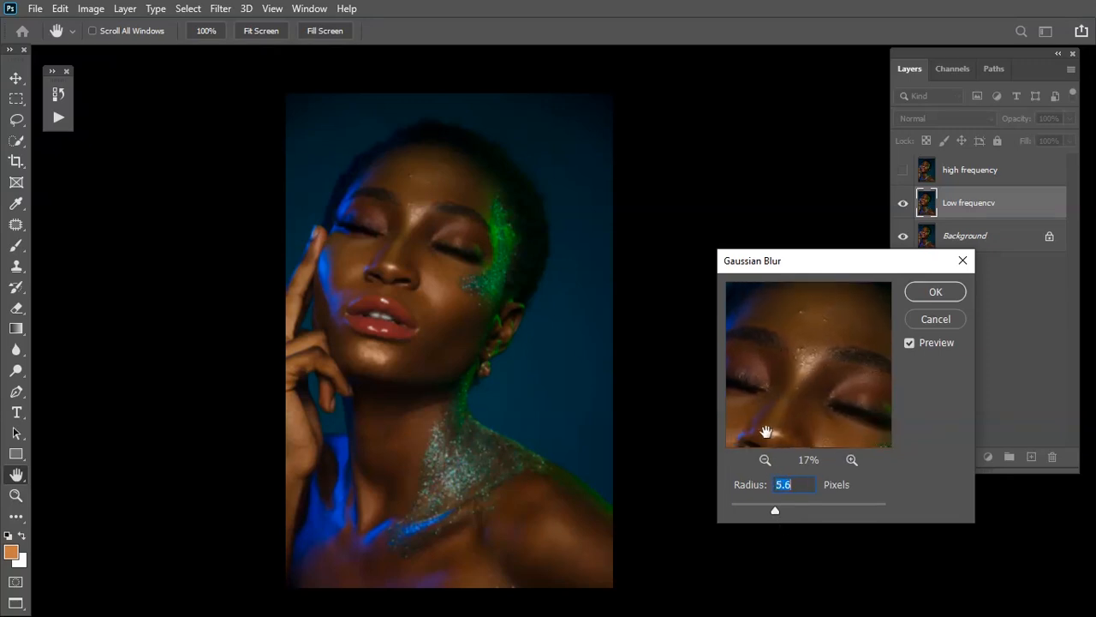
- Set the Gaussian Blur radius to 6.8 pixels, check the forehead and nose in the preview, and apply the blur
left_click(779, 514)
left_click_drag(834, 363, 827, 374)
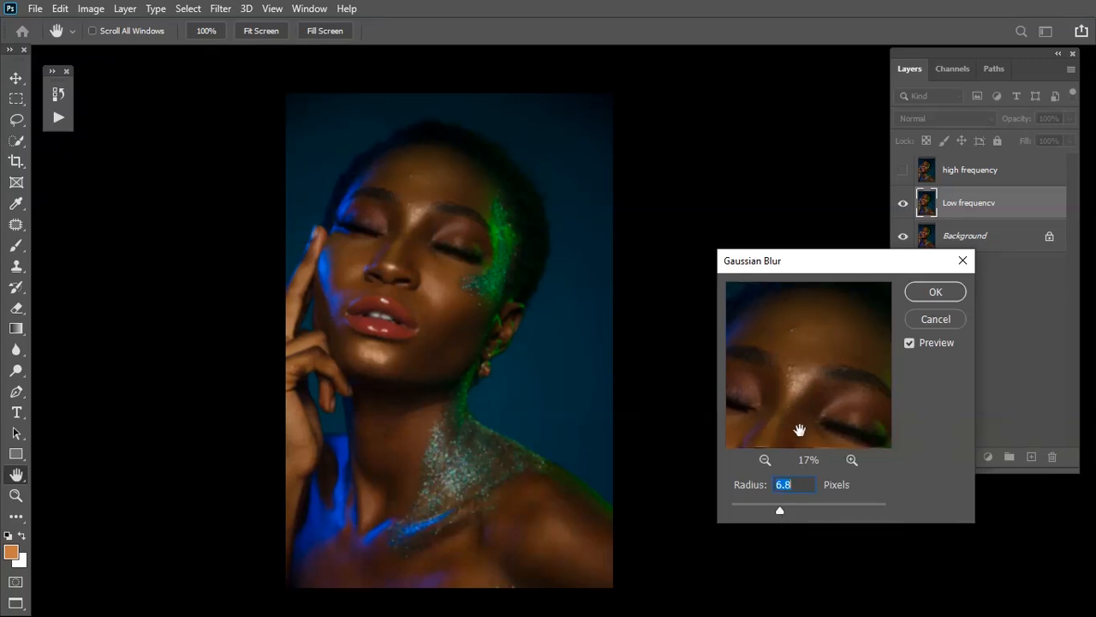
left_click_drag(784, 430, 808, 431)
left_click_drag(804, 343, 802, 437)
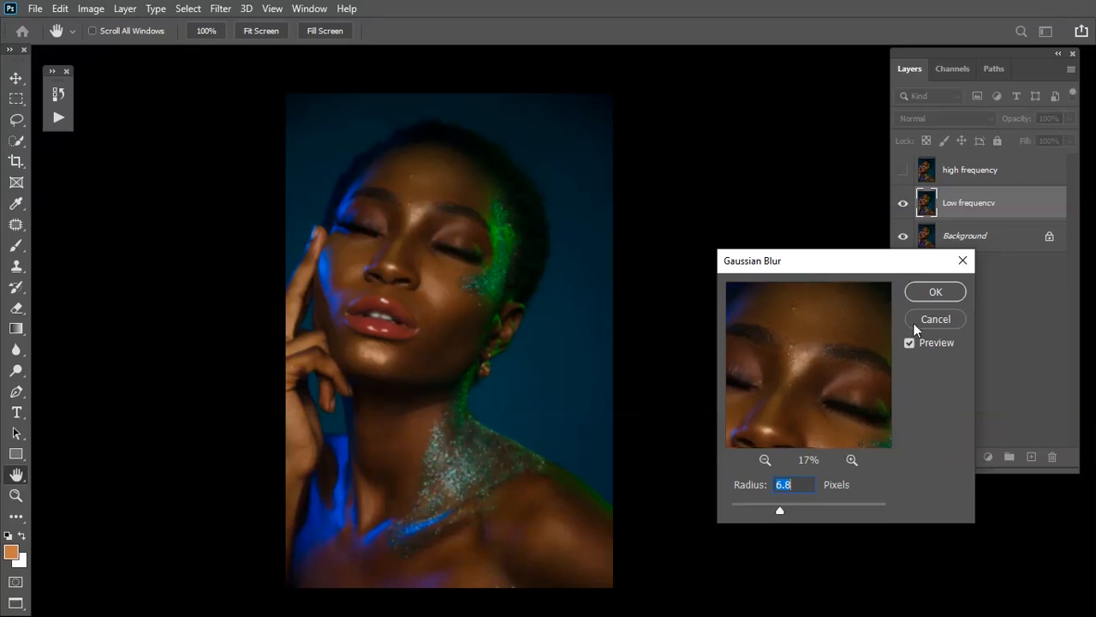
left_click(952, 293)
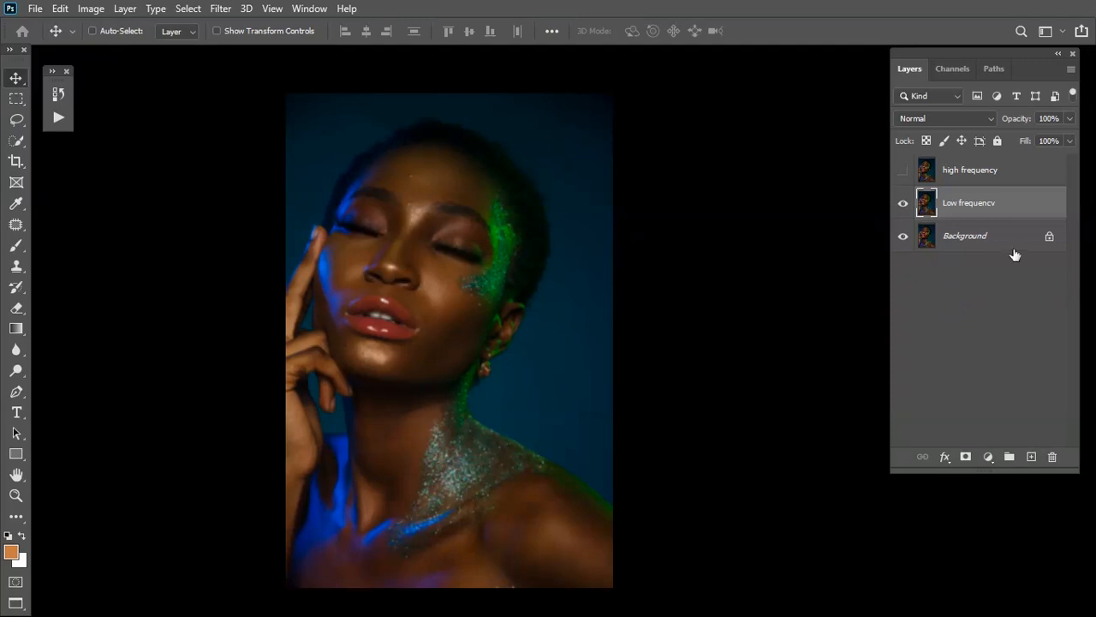
- Make the high frequency layer active and visible, and open Apply Image for it with the portrait kept in view
left_click(992, 171)
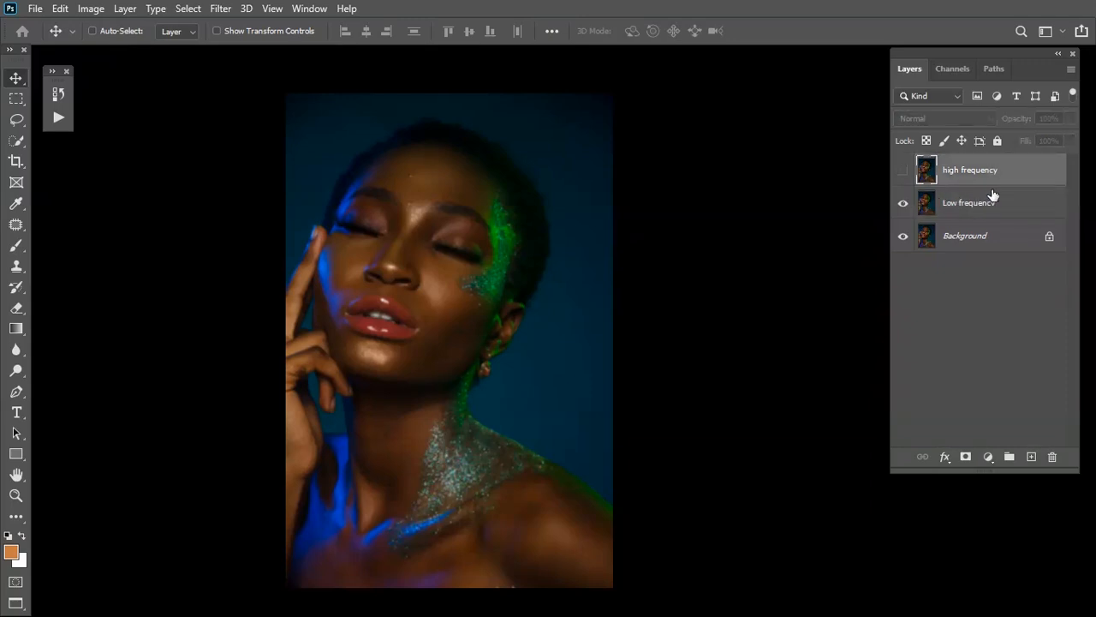
left_click(903, 170)
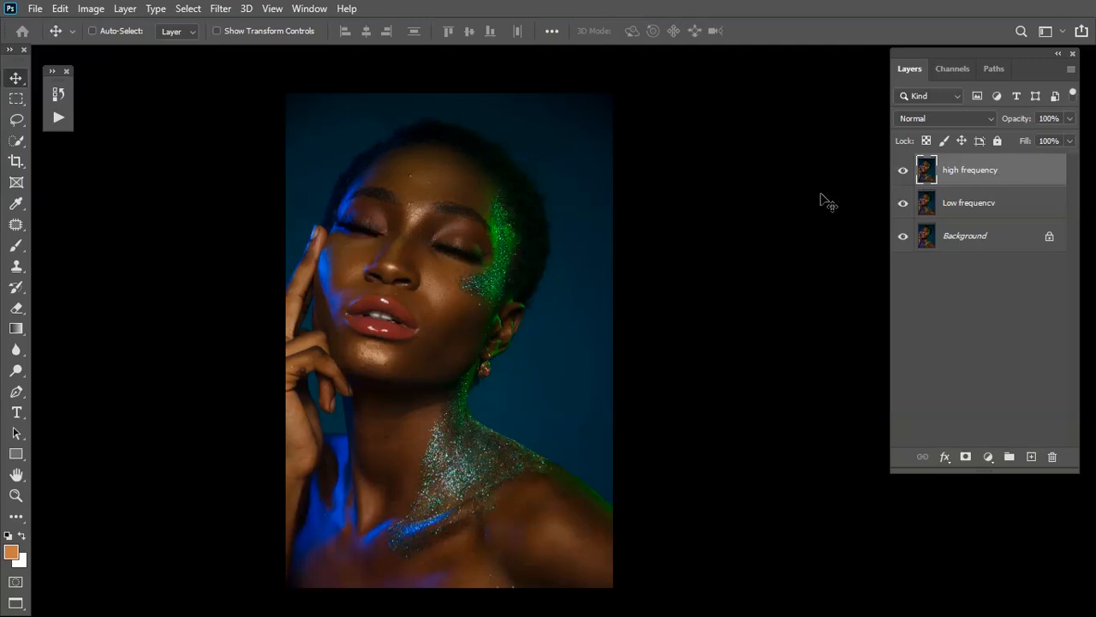
left_click(93, 8)
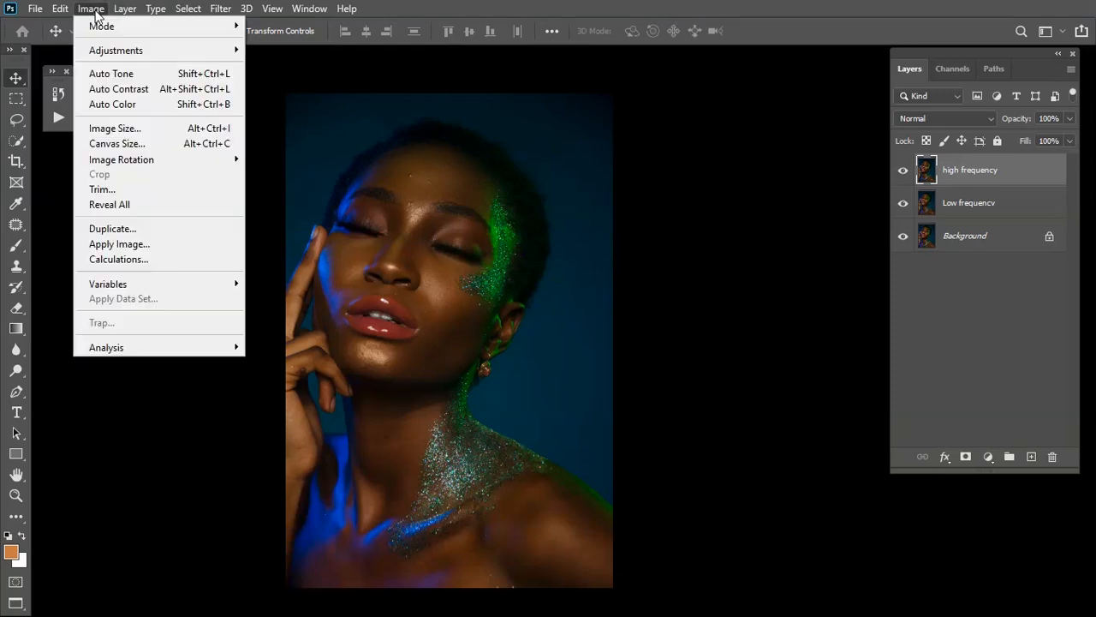
left_click(144, 246)
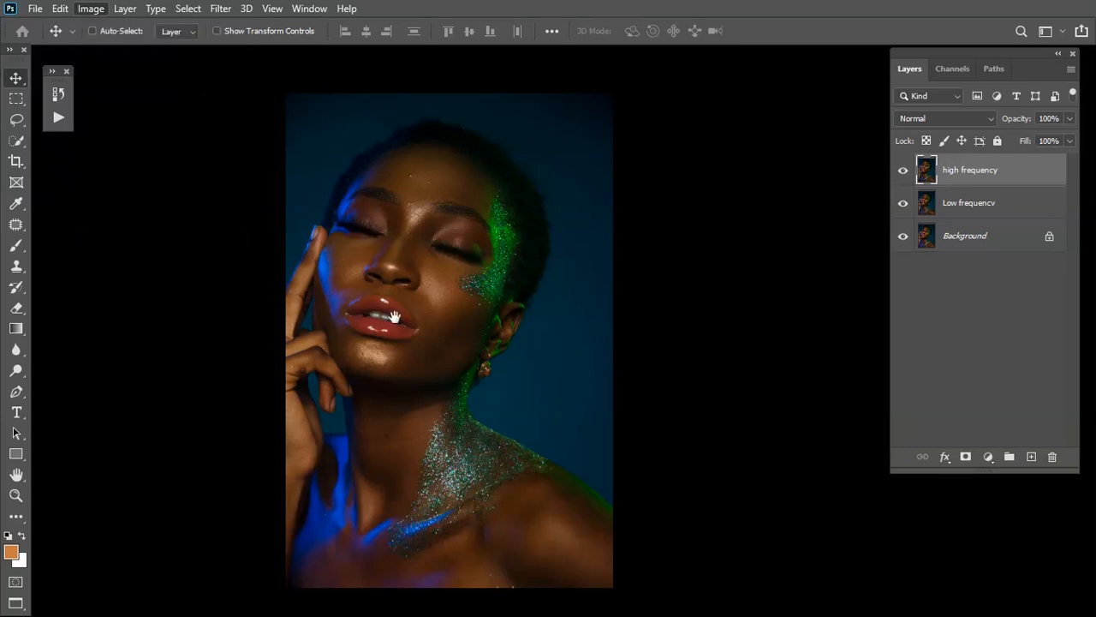
left_click_drag(792, 127, 844, 193)
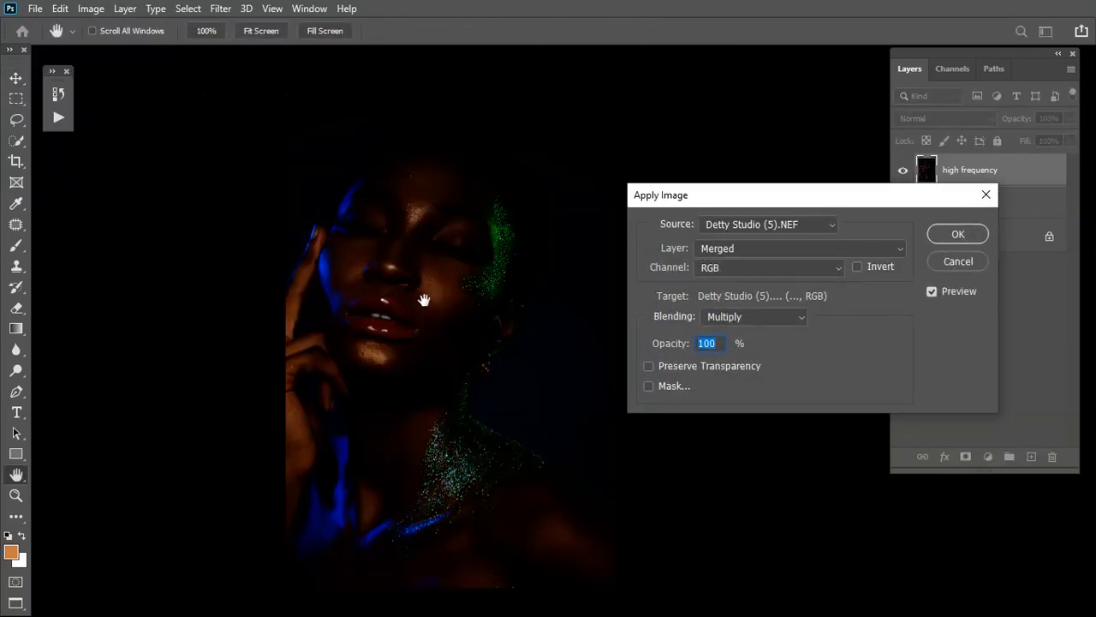
left_click_drag(423, 296, 379, 289)
left_click_drag(717, 208, 702, 172)
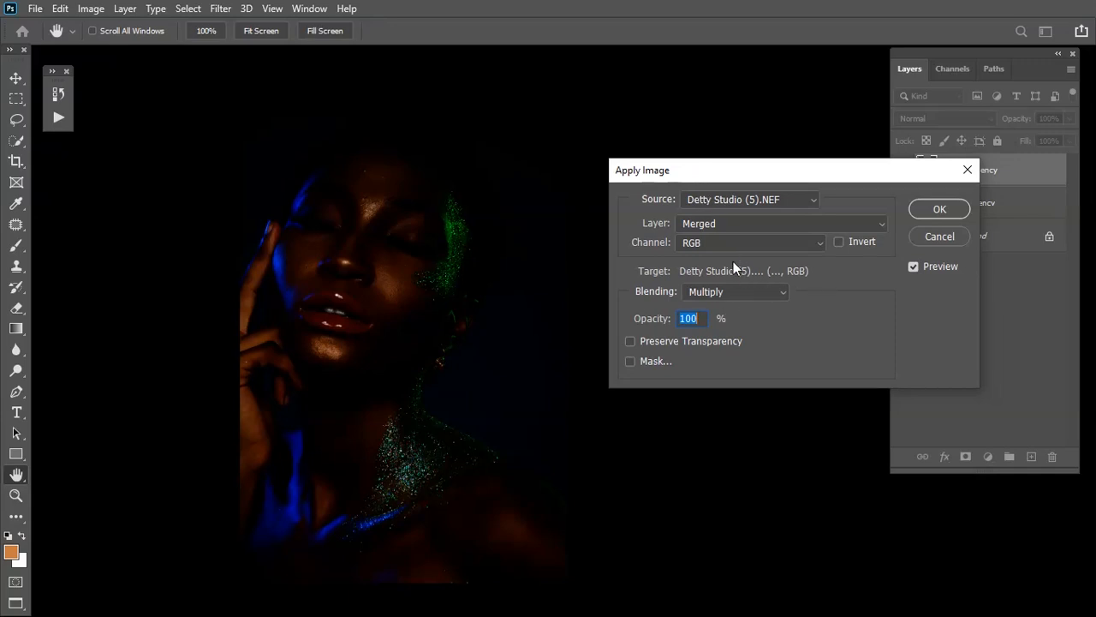
left_click_drag(762, 179, 615, 166)
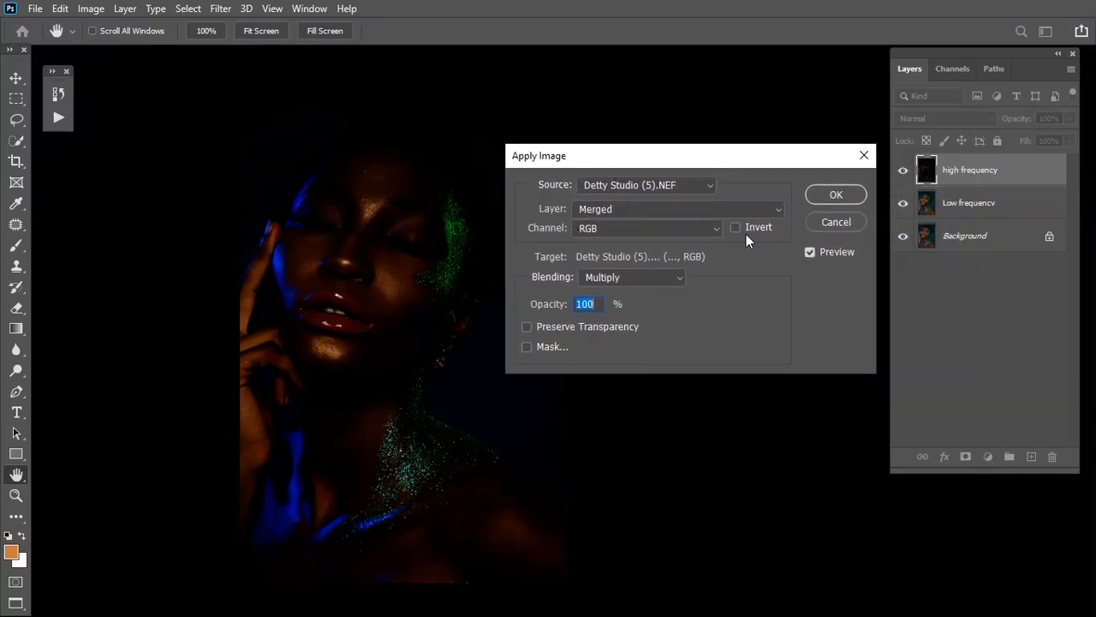
- Set Apply Image to use the Low frequency layer with Add blending and an inverted RGB channel, without a mask
left_click(647, 207)
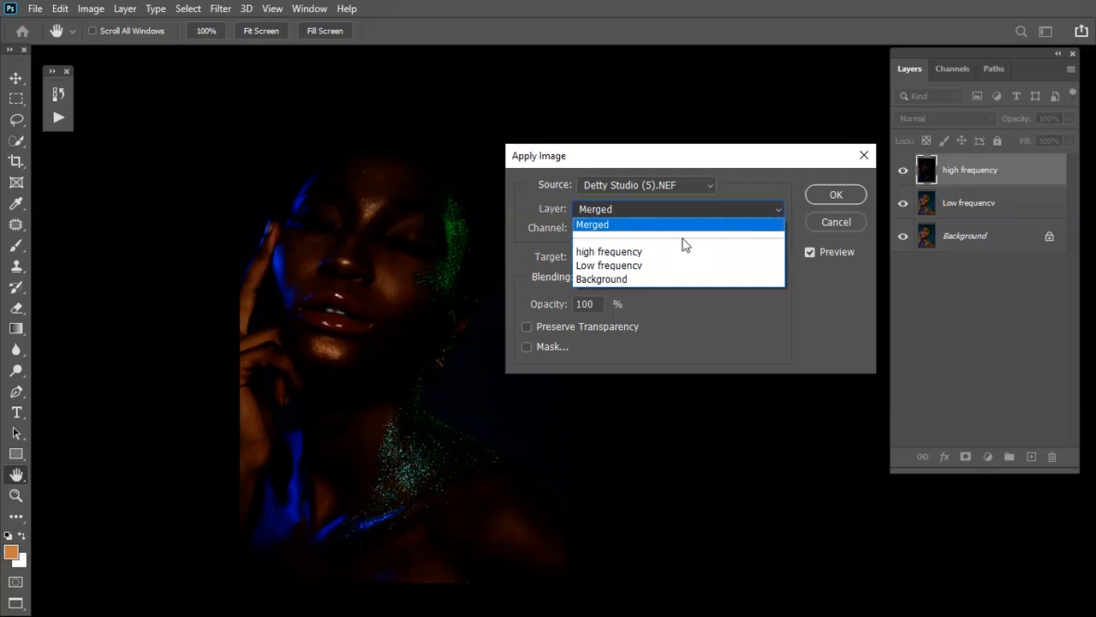
left_click(656, 265)
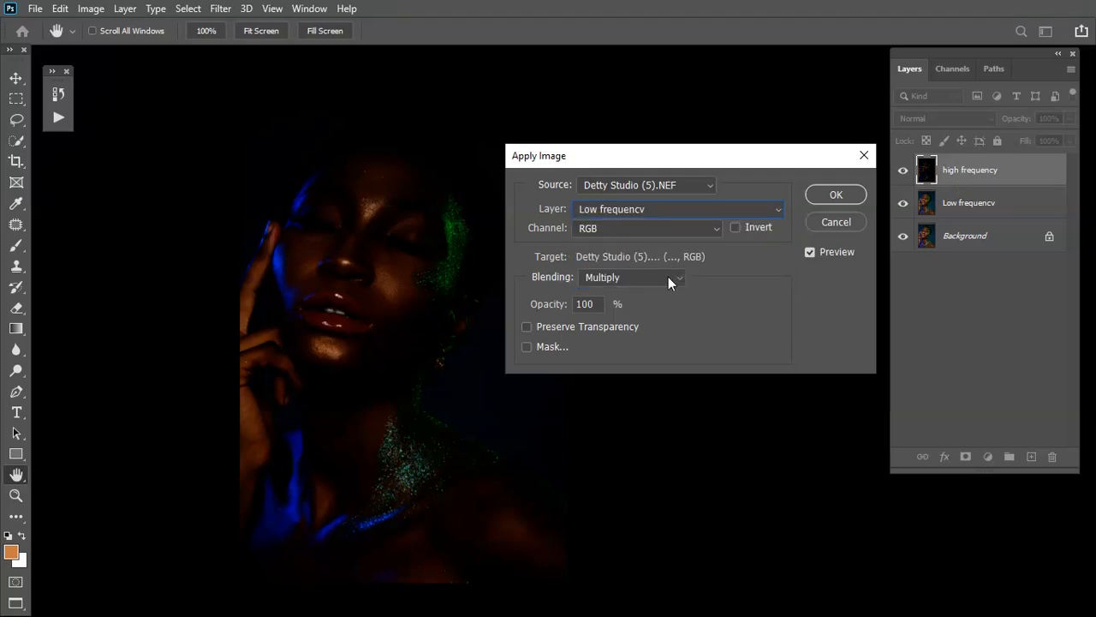
left_click(625, 279)
left_click(646, 504)
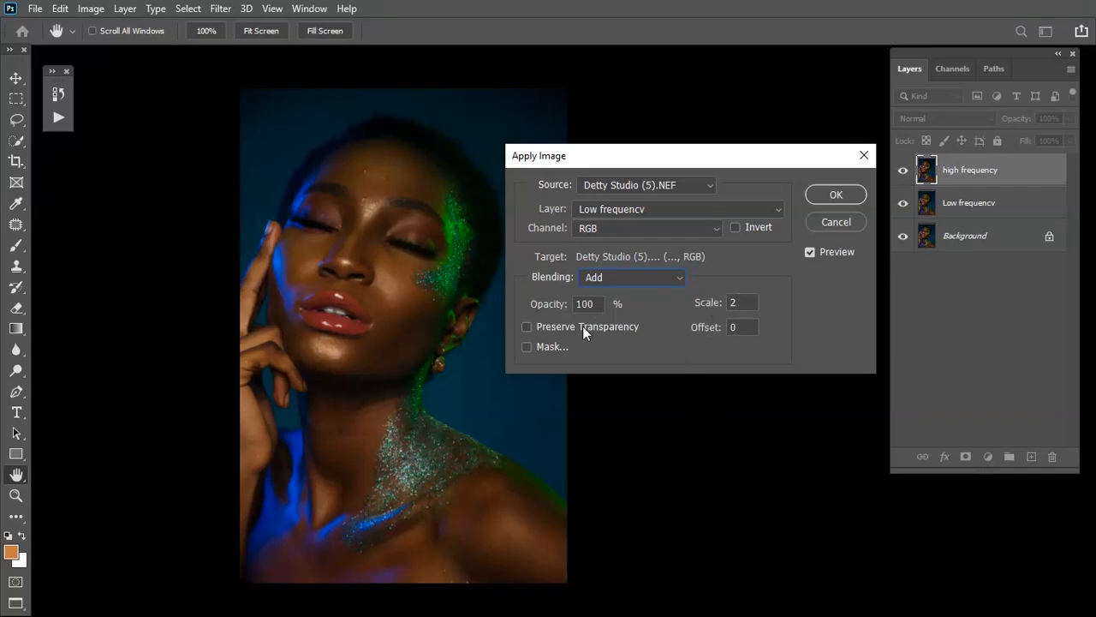
left_click(526, 347)
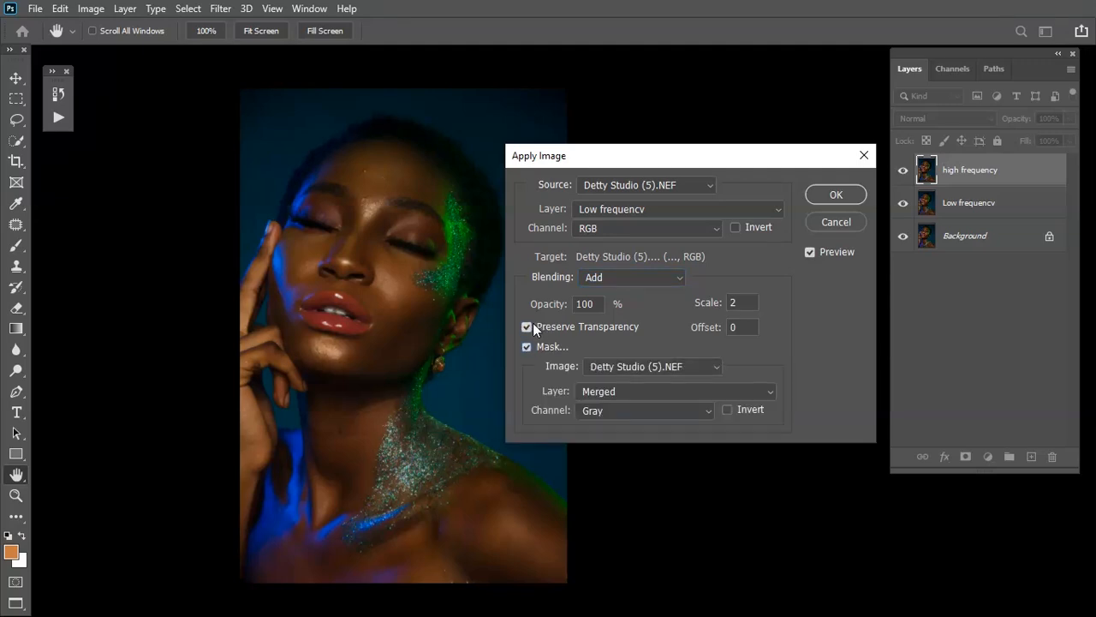
left_click(525, 347)
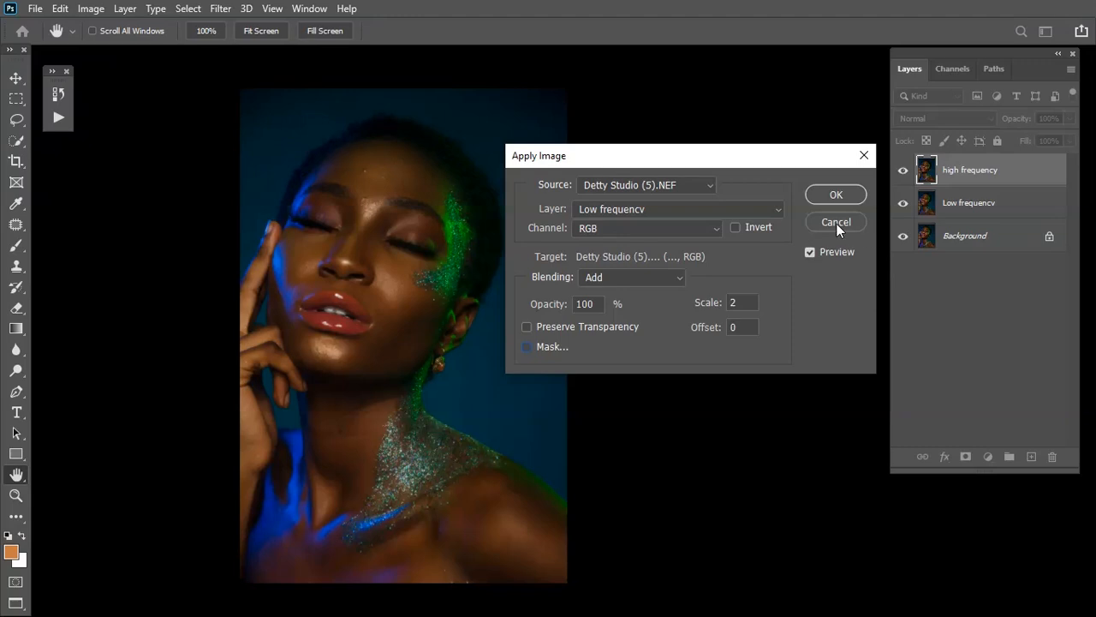
left_click(736, 228)
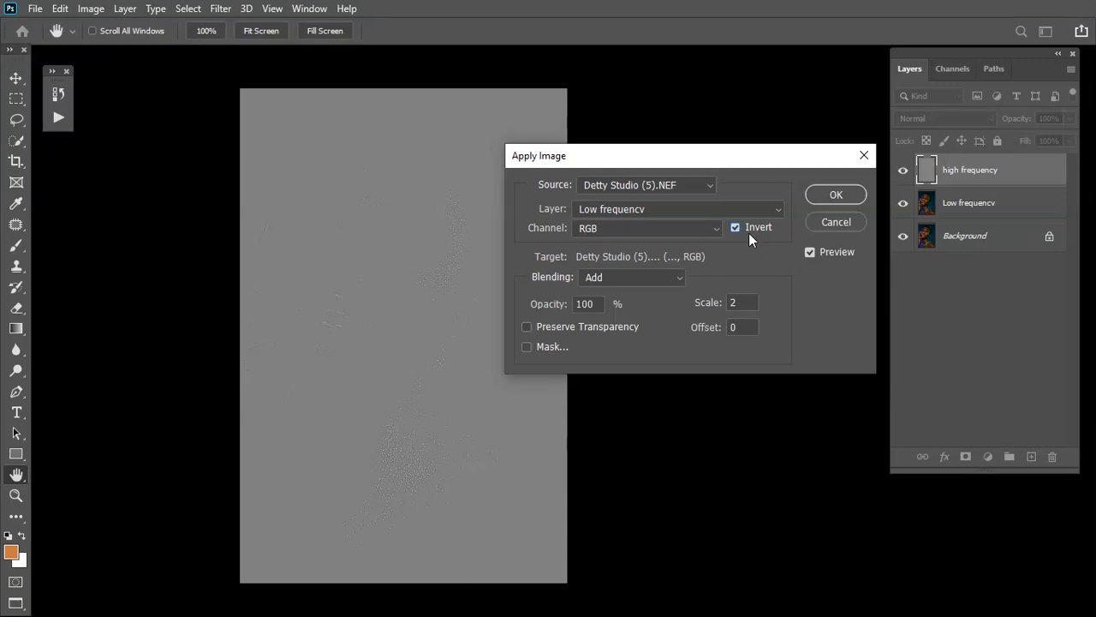
- Review the source layer and blending choices, keep Low frequency and Add, and apply the image to the high frequency layer
left_click(600, 208)
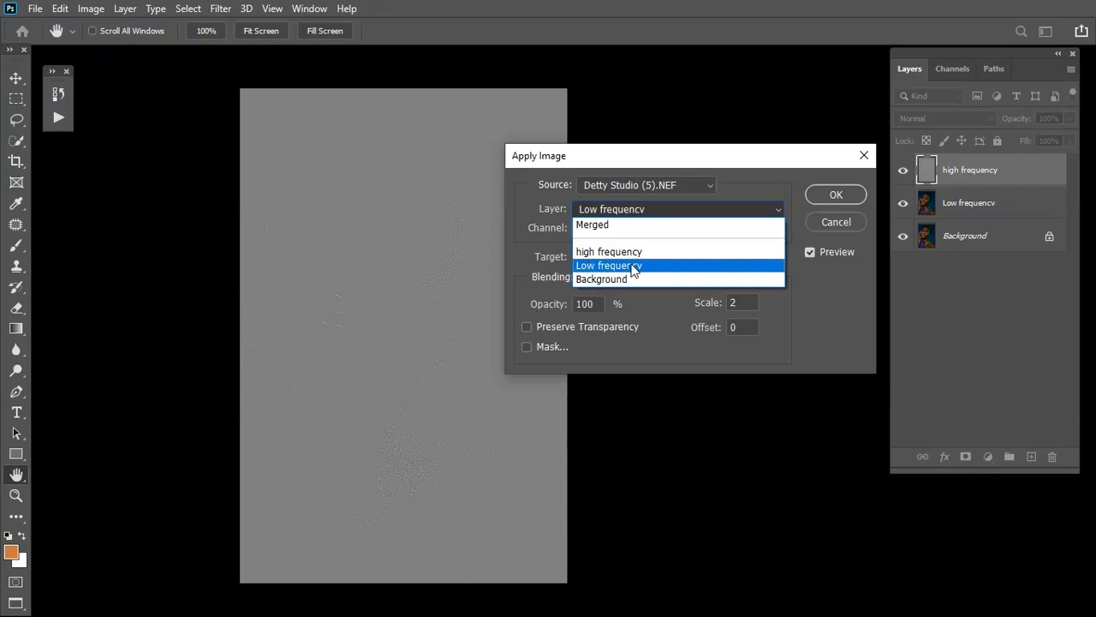
left_click(599, 265)
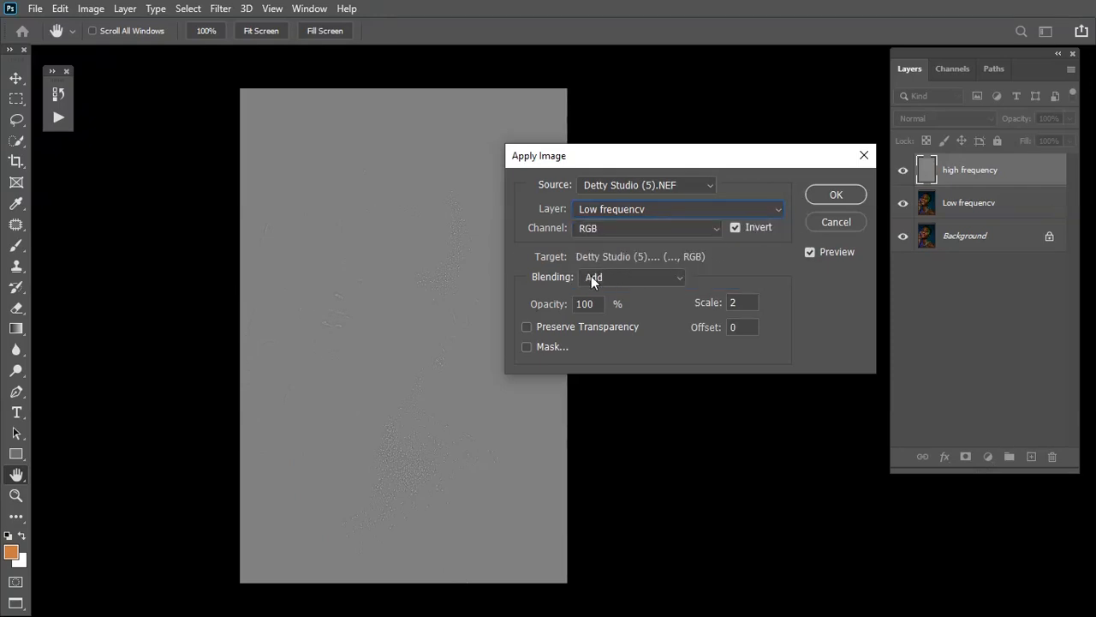
left_click(636, 276)
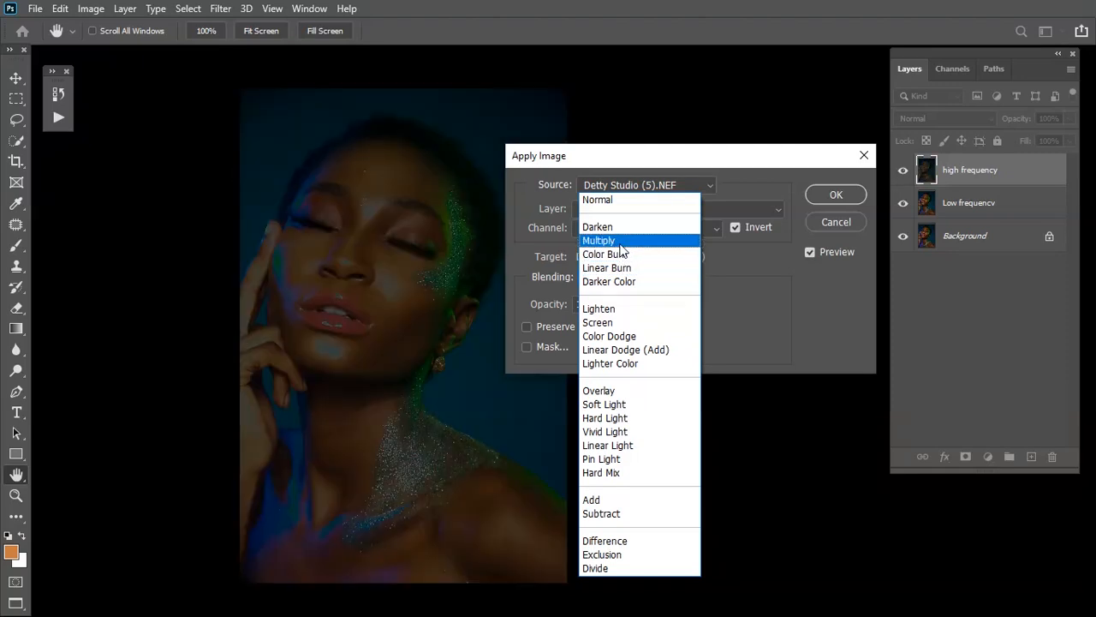
left_click(600, 500)
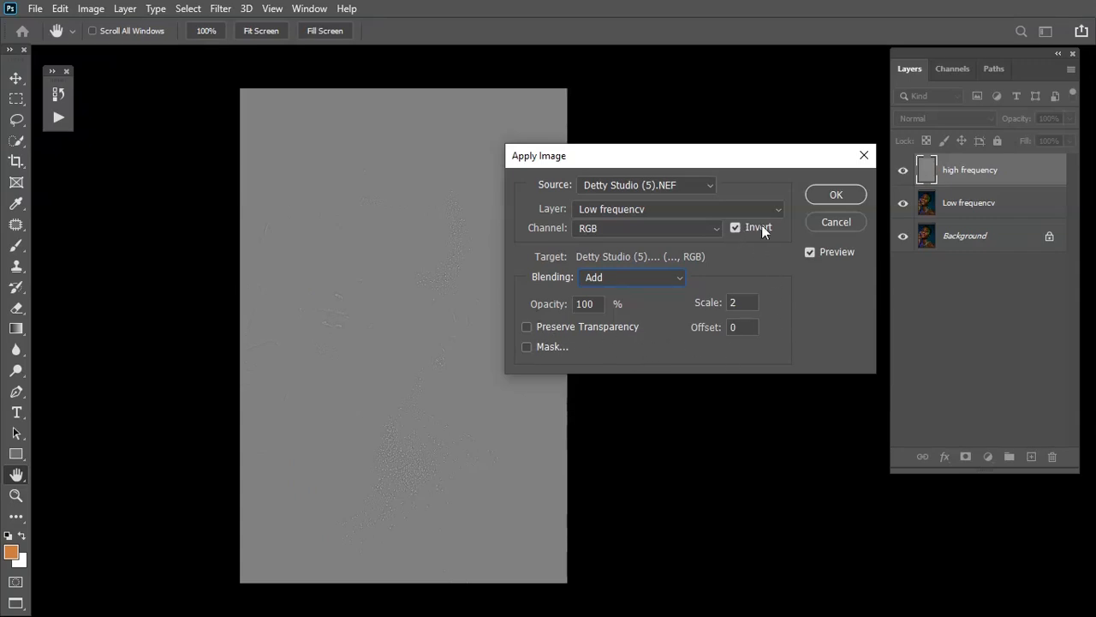
left_click(835, 194)
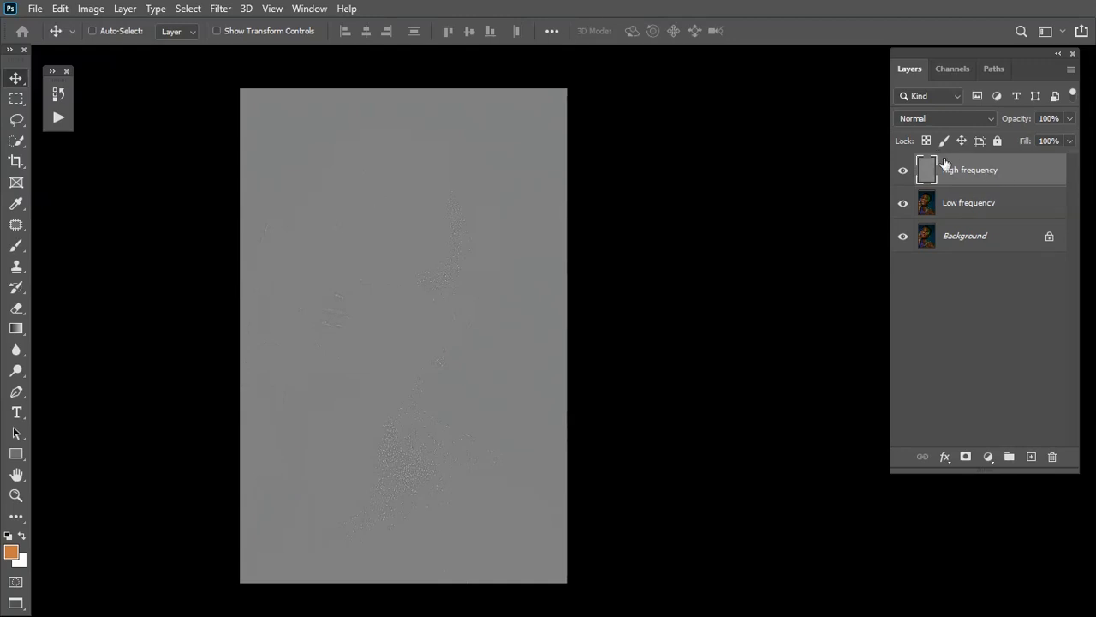
- Set the high frequency layer's blend mode to Linear Light
left_click(967, 119)
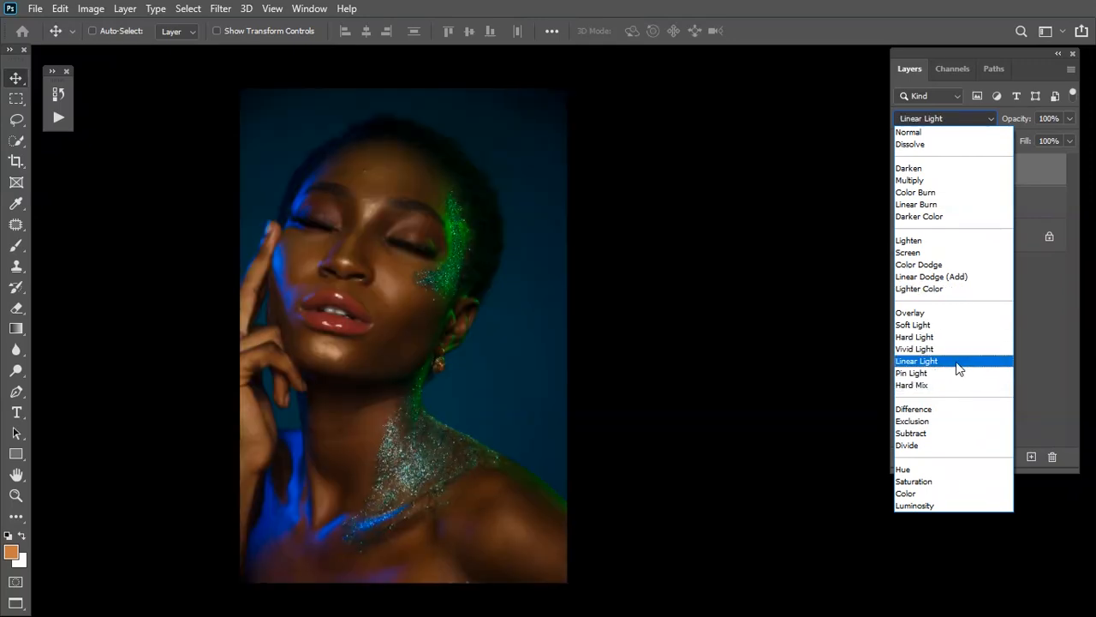
left_click(961, 361)
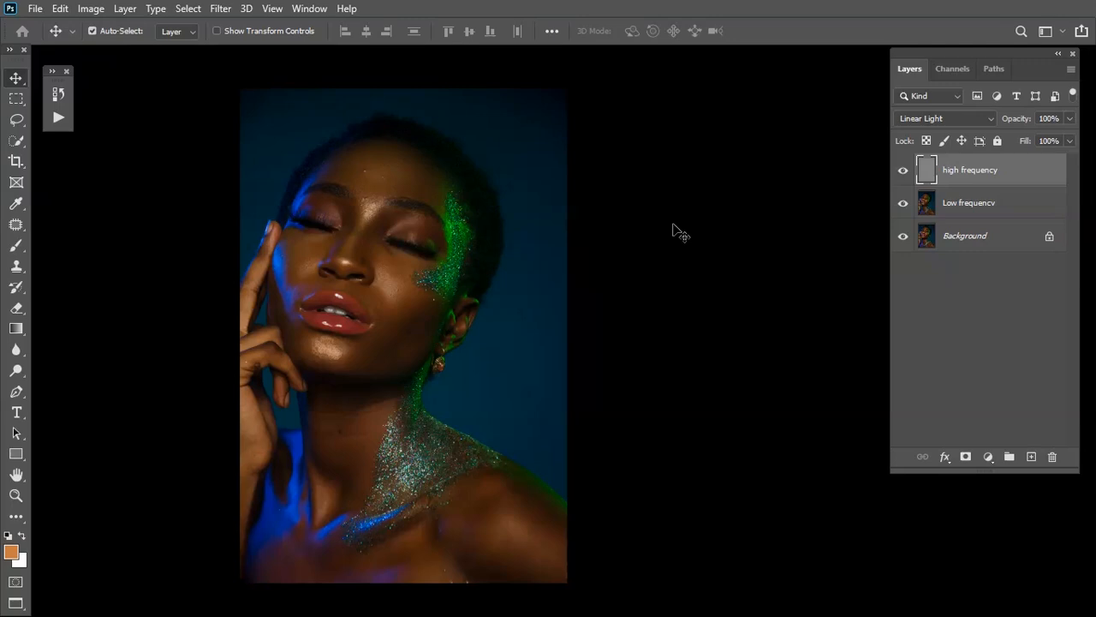
- Examine the recombined portrait up close, from the face down to the glitter on the neck and shoulder
key("ctrl+plus")
key("space")
left_click_drag(475, 272, 519, 303)
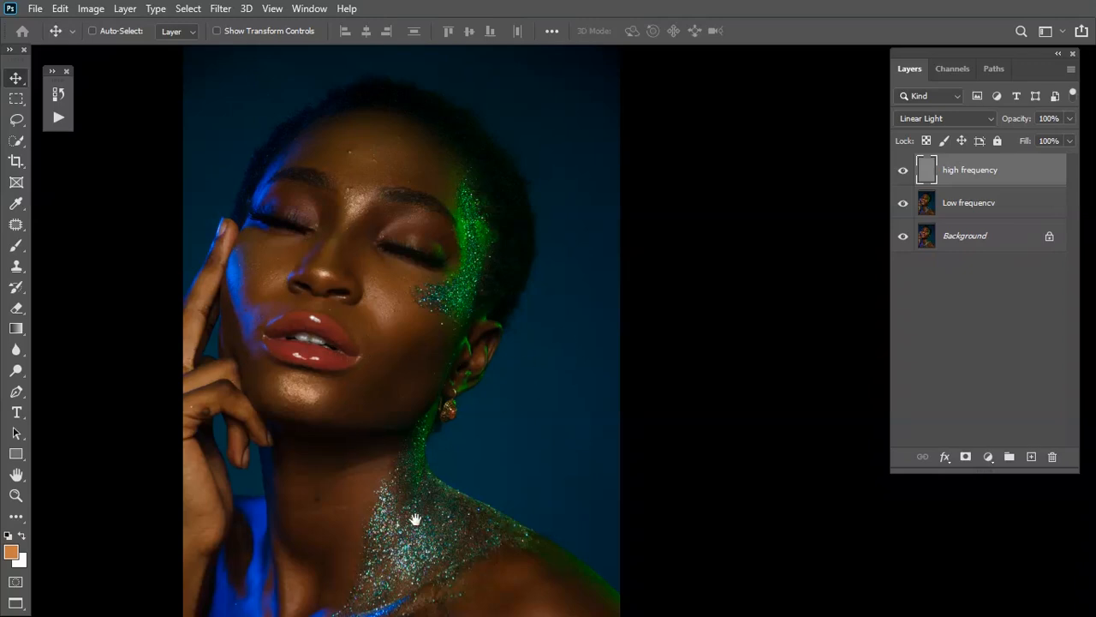
left_click_drag(415, 518, 445, 399)
scroll(385, 177, "up", 3)
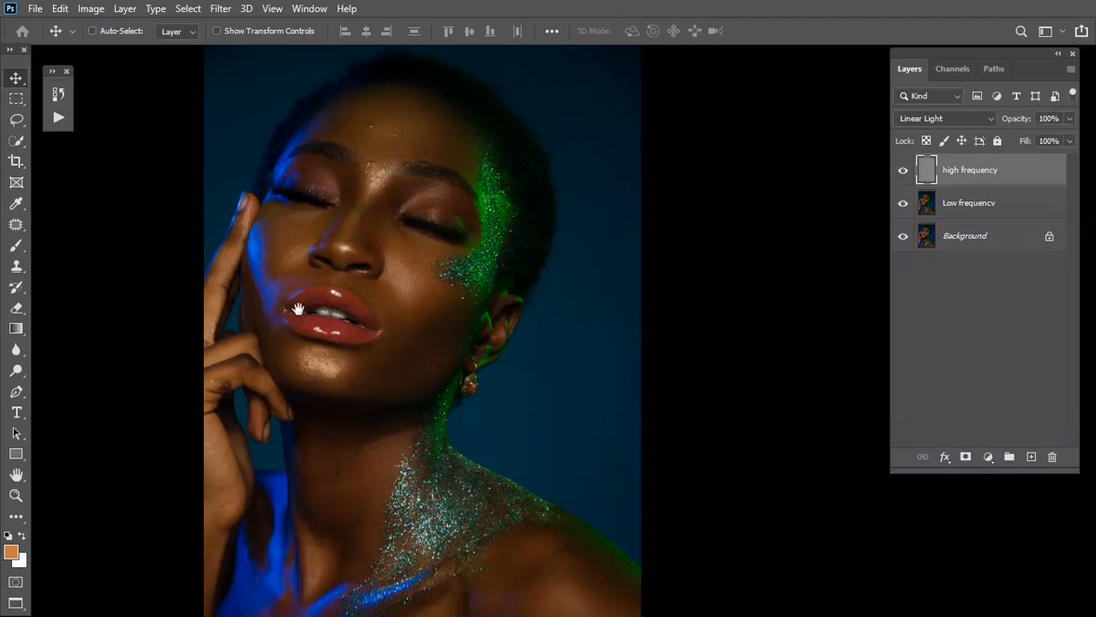
scroll(297, 308, "down", 3)
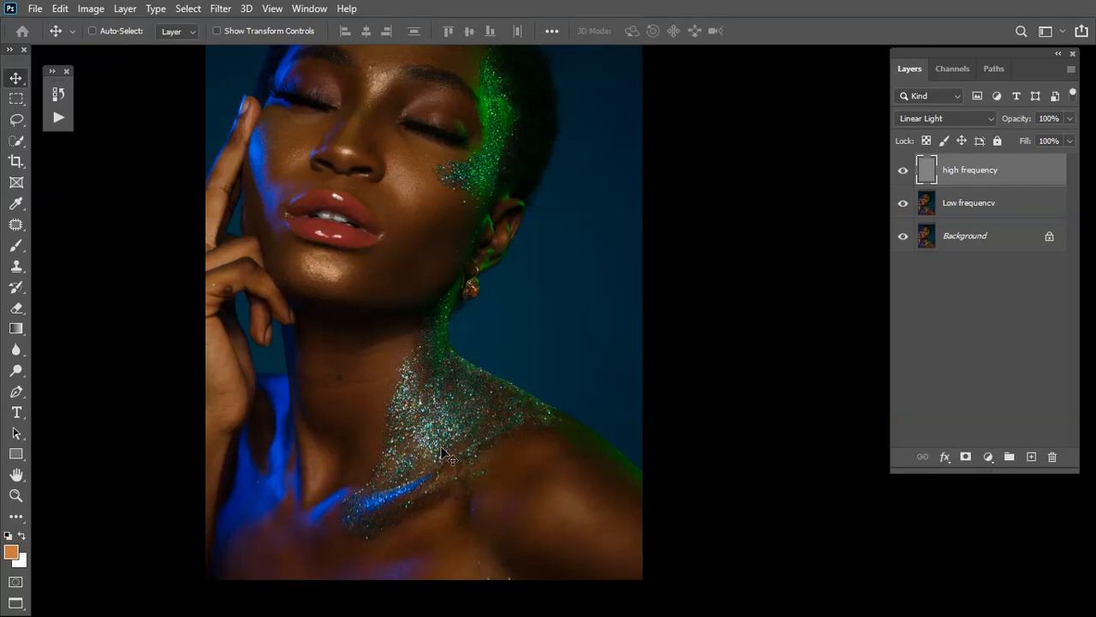
scroll(441, 449, "up", 4)
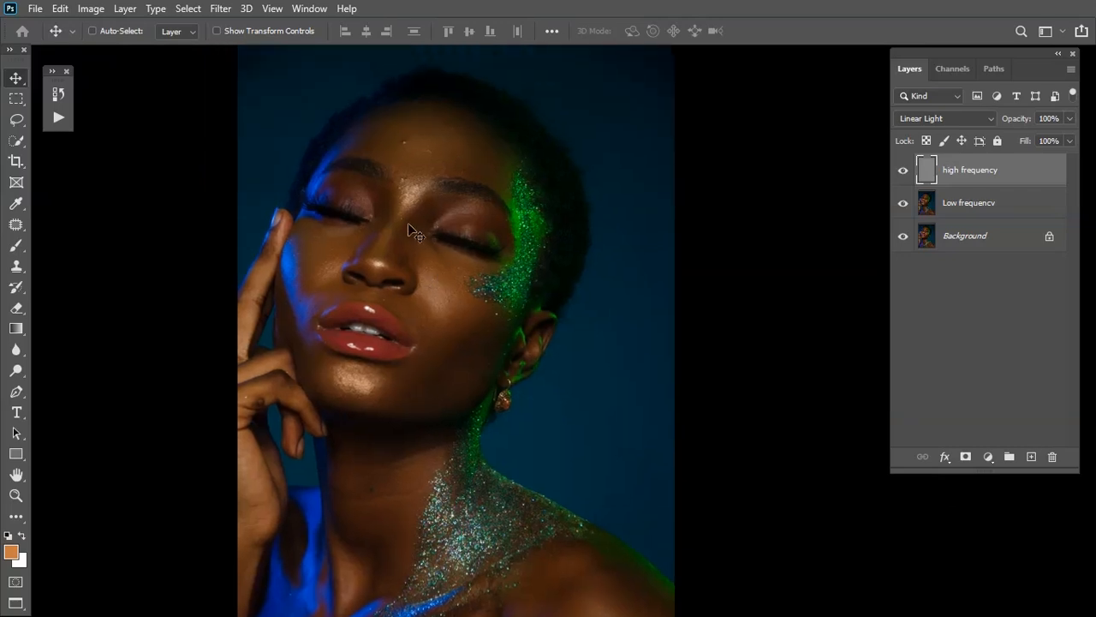
left_click_drag(408, 229, 416, 253)
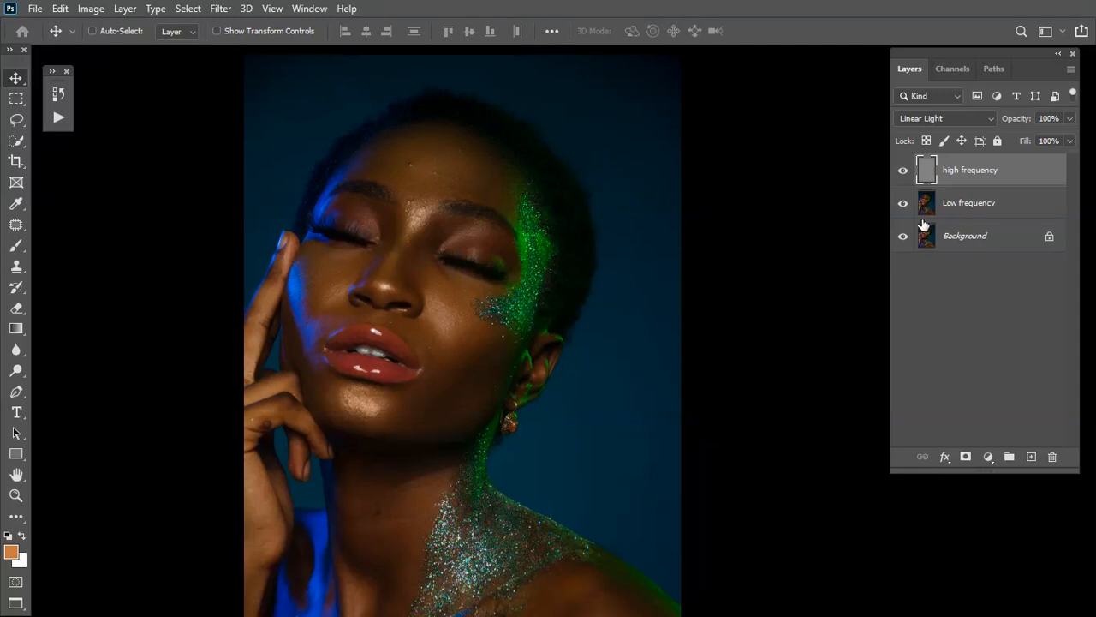
- Duplicate the Low frequency layer and the high frequency layer, keeping each copy directly above its original
left_click(998, 210)
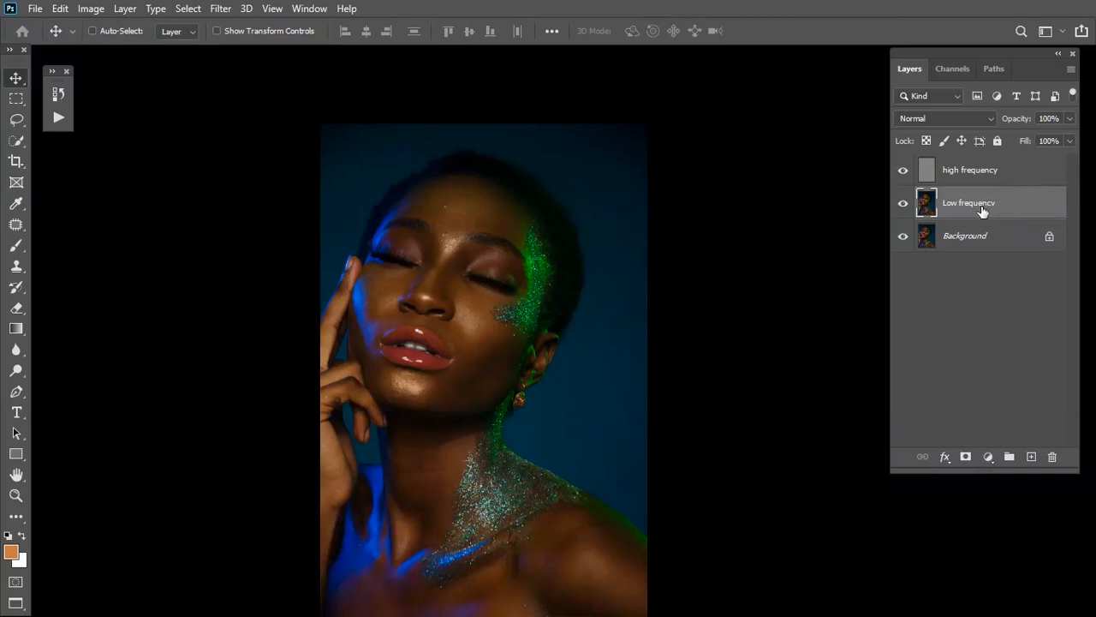
left_click_drag(981, 210, 1037, 459)
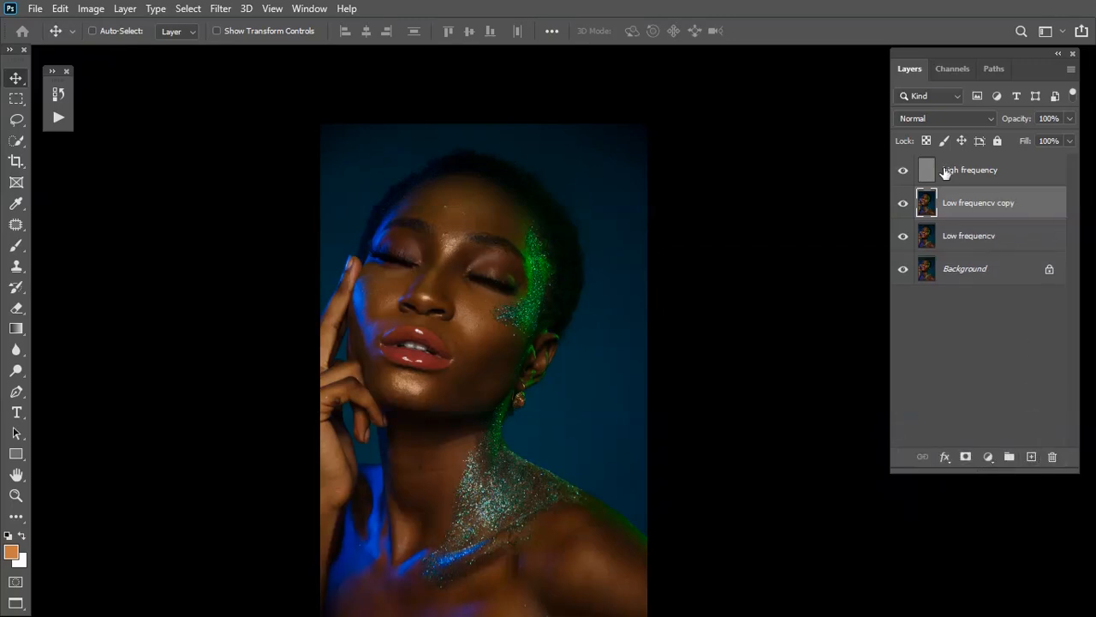
left_click_drag(974, 179, 1031, 456)
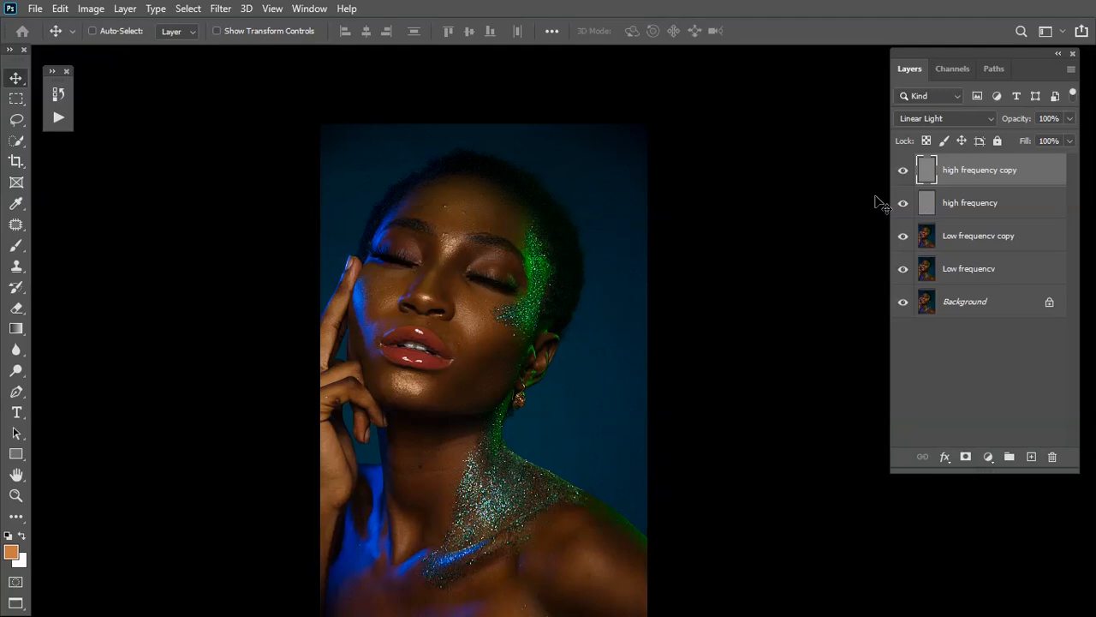
key("ctrl+plus")
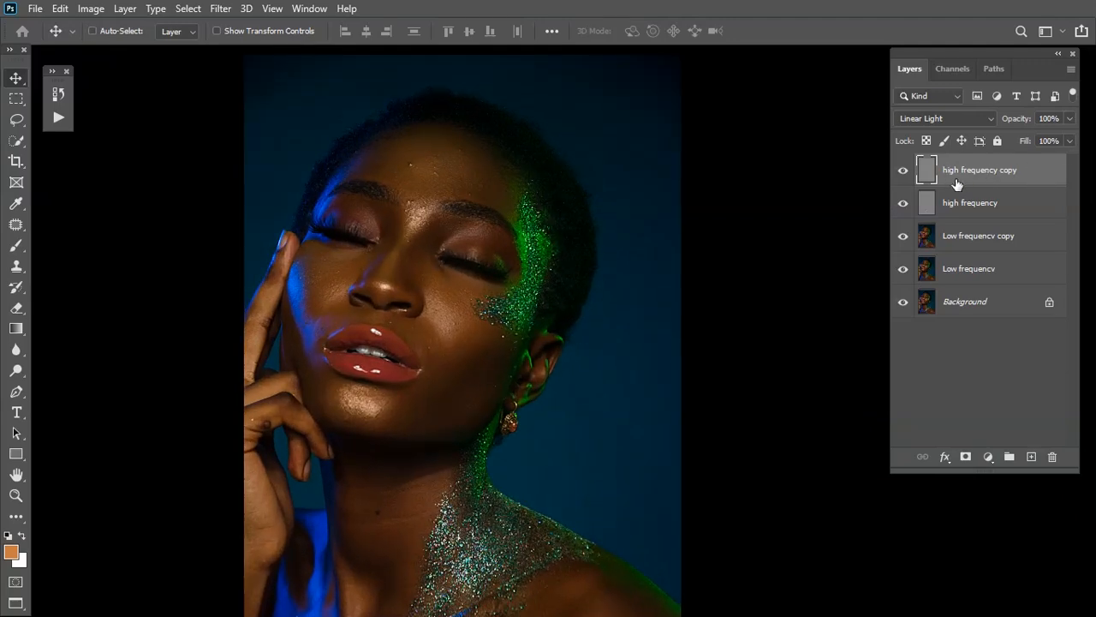
- Compare the portrait up close with the high frequency copy layer hidden and shown
left_click(903, 171)
left_click(902, 172)
key("ctrl+plus")
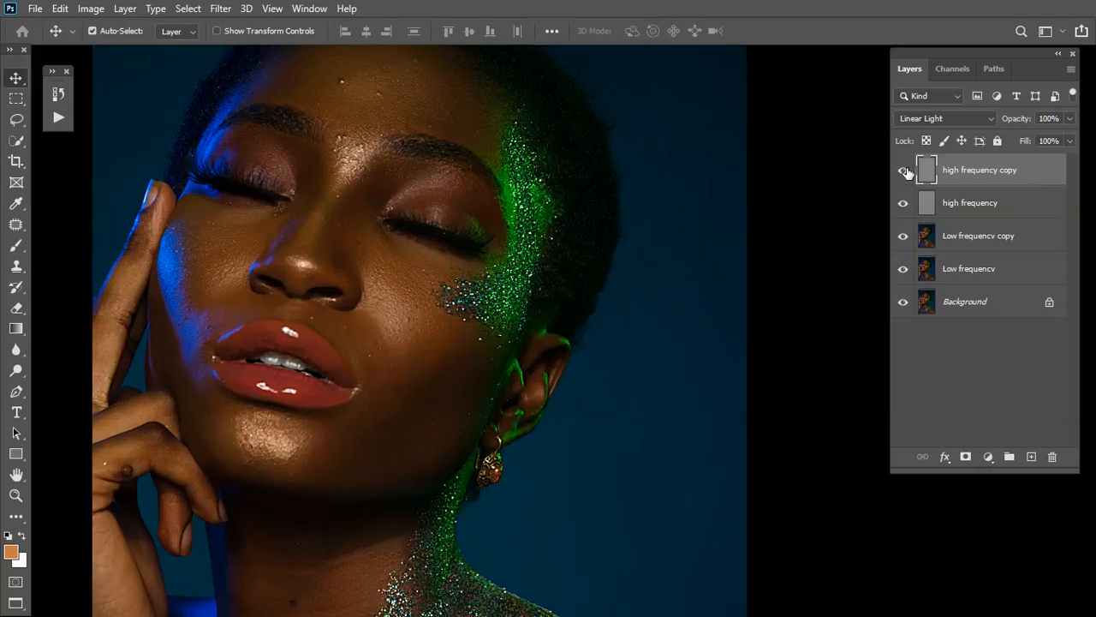
left_click_drag(511, 229, 518, 276)
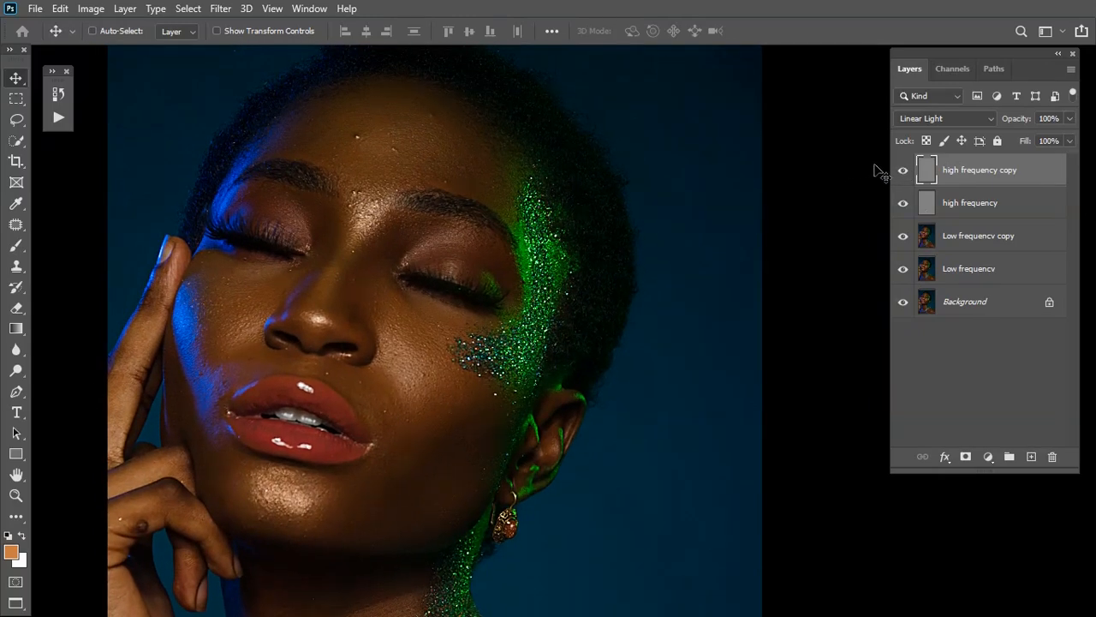
left_click(907, 174)
left_click(904, 171)
left_click(905, 171)
left_click(904, 172)
left_click(904, 172)
left_click(905, 171)
- Set the high frequency copy layer's blend mode to Normal and clip it to the high frequency layer
left_click(959, 119)
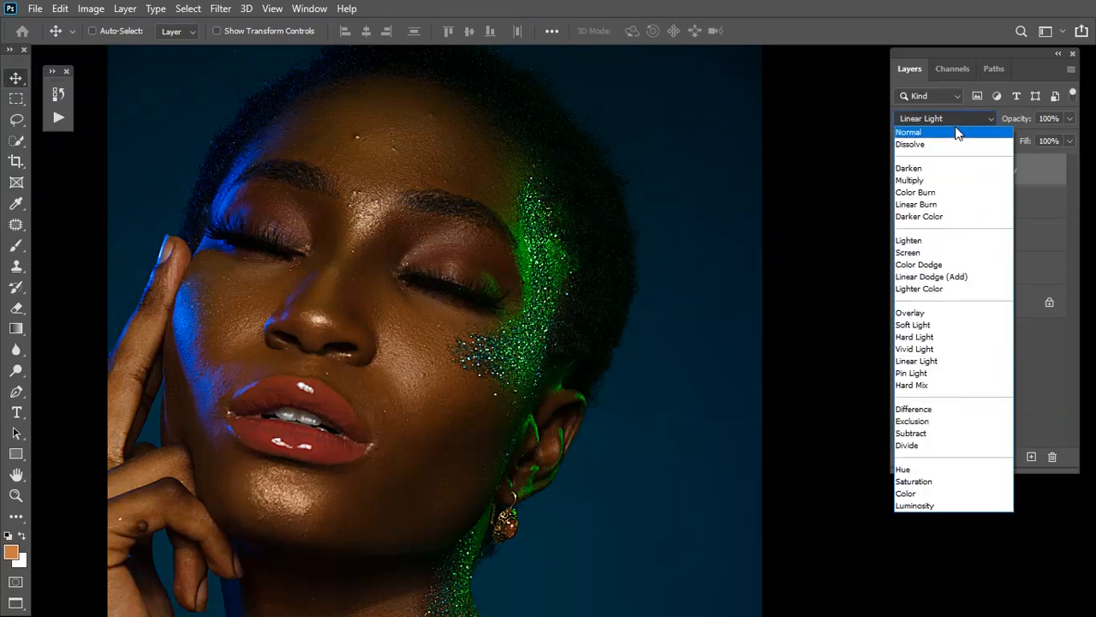
left_click(954, 131)
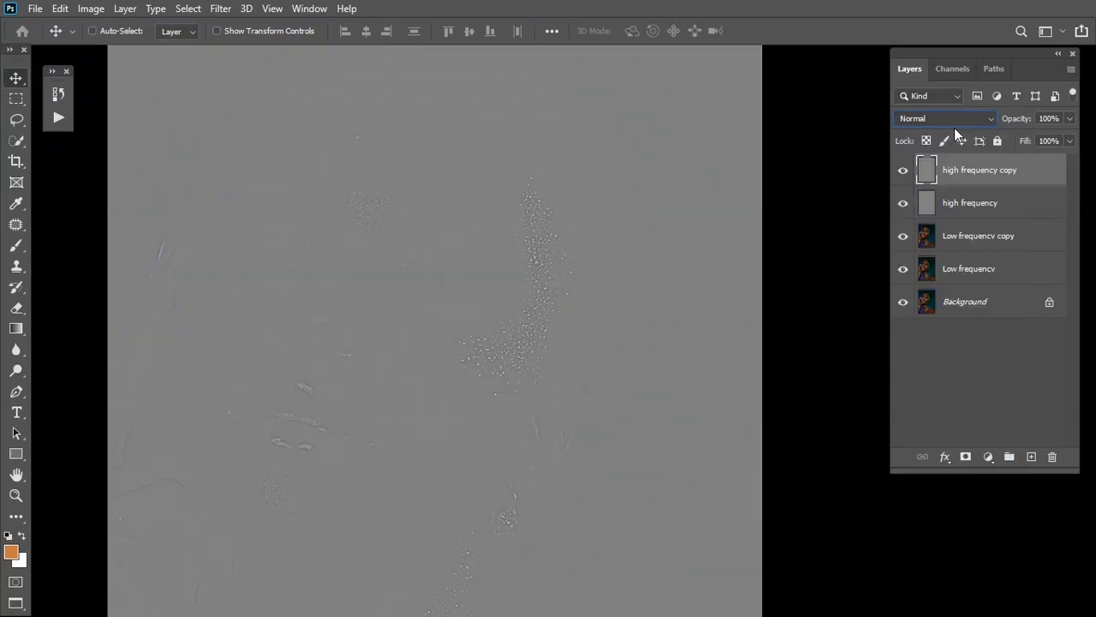
right_click(1001, 174)
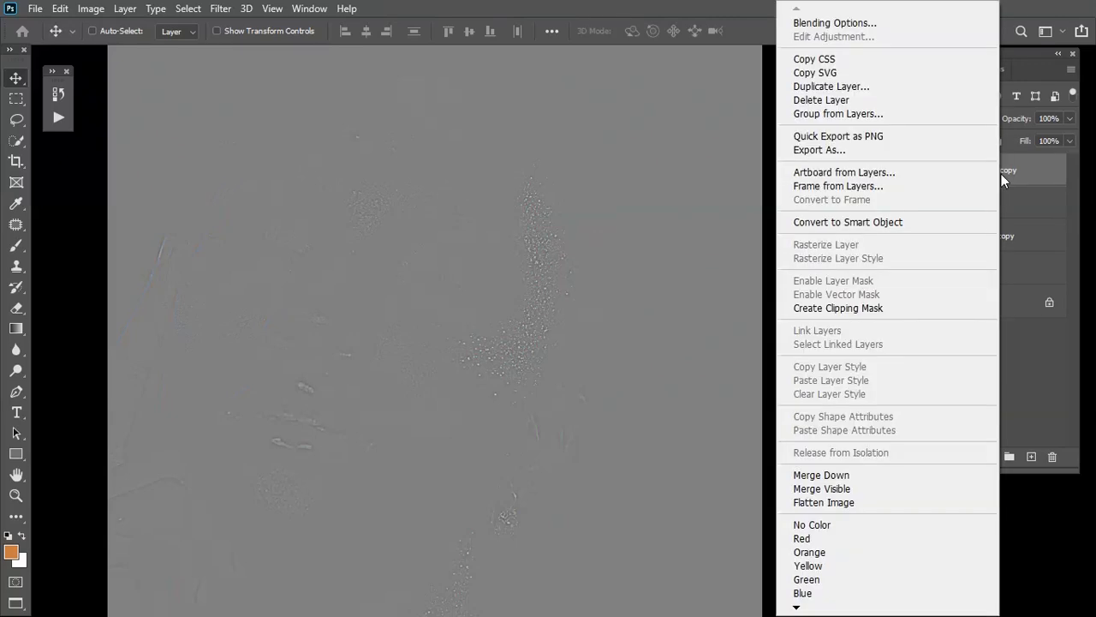
left_click(854, 309)
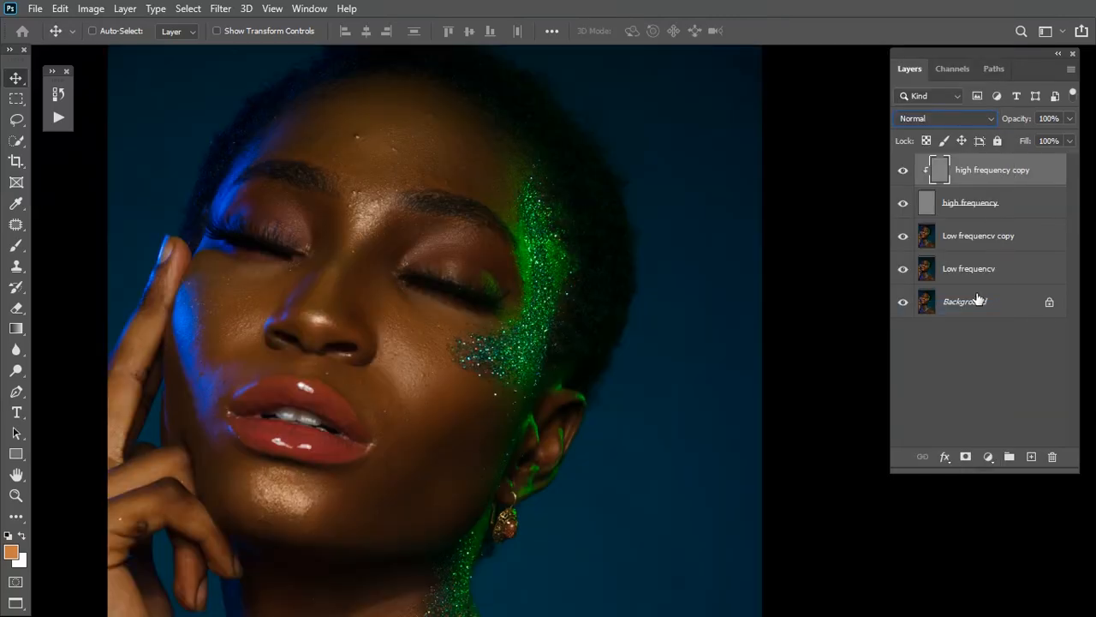
- Group the two high frequency layers and the two Low frequency layers, leaving Background outside the group
key("ctrl+minus")
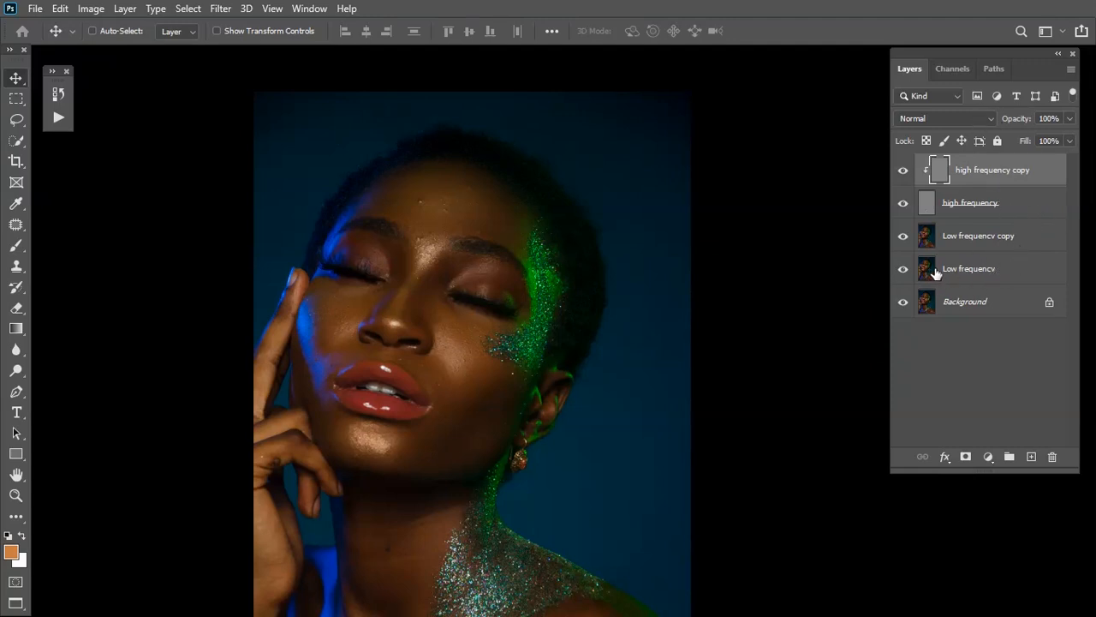
left_click(1035, 209, "ctrl")
left_click(1039, 248, "ctrl")
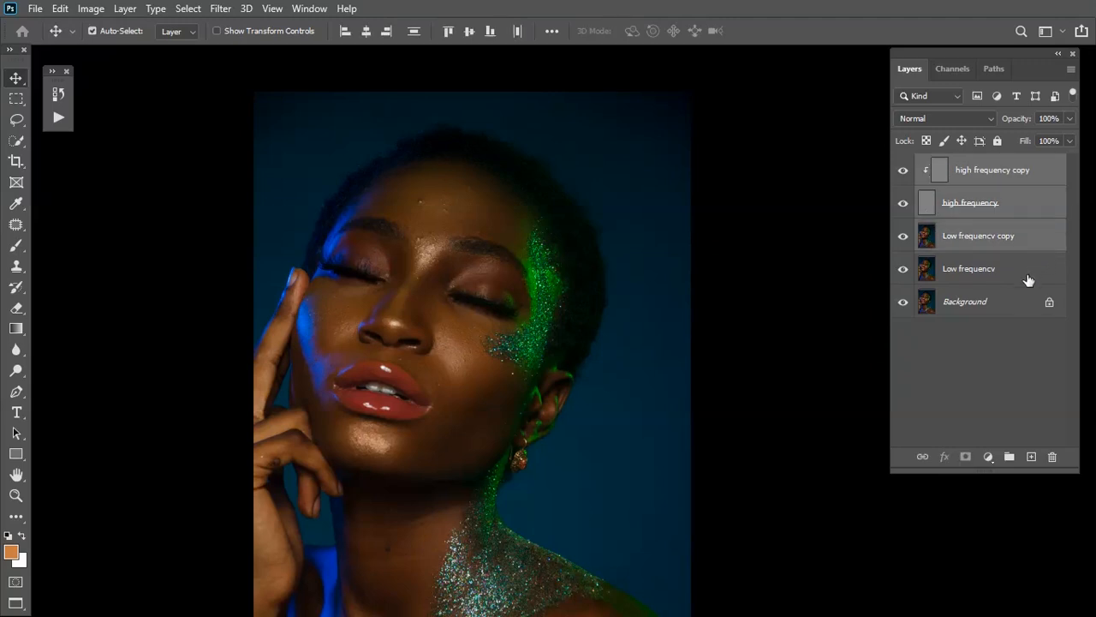
left_click(1027, 279, "ctrl")
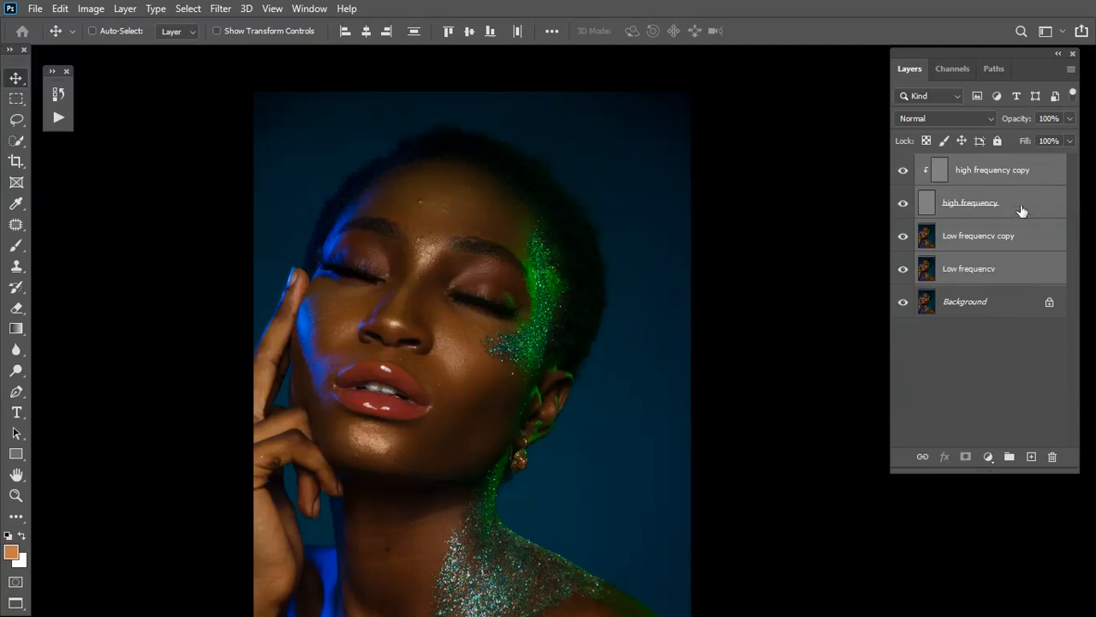
left_click_drag(1023, 205, 1009, 457)
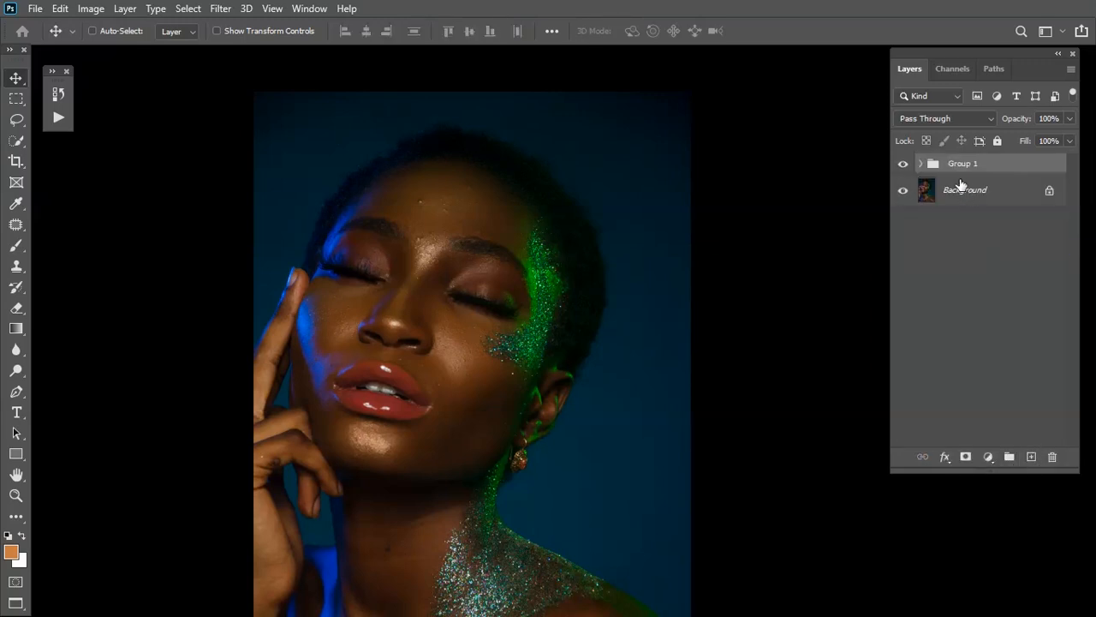
- Rename the new group as "frequency separation" and expand it to show its layers
double_click(964, 164)
key("BackSpace")
key("Return")
left_click(921, 163)
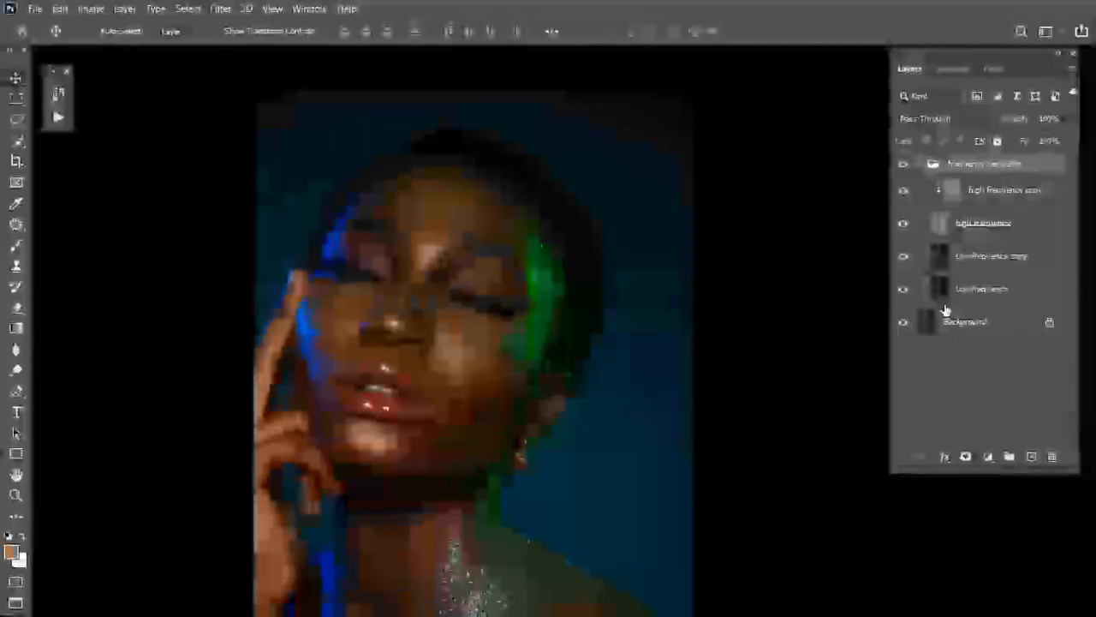
- Save the document as a layered Photoshop file named Detty Studio (5) in the Detty Studio 1 folder
key("ctrl+minus")
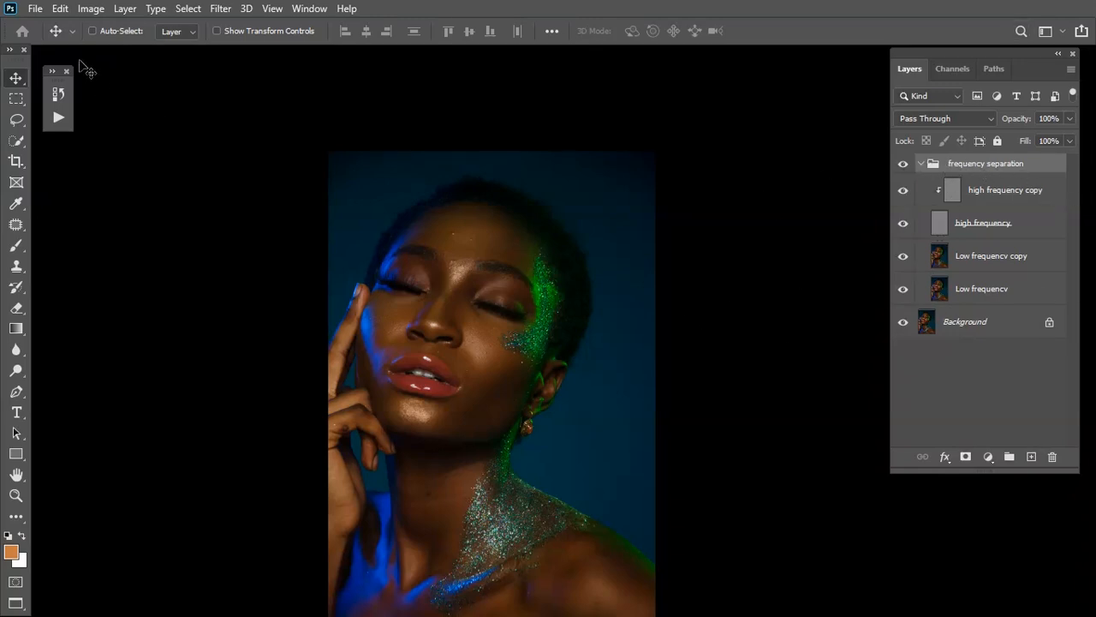
left_click(45, 10)
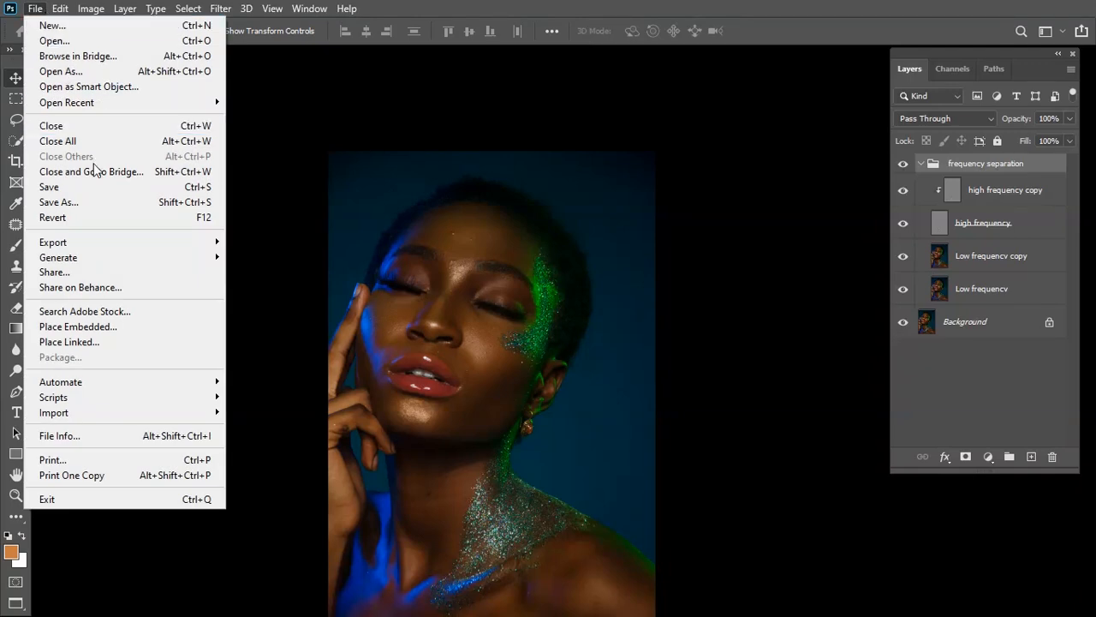
left_click(98, 203)
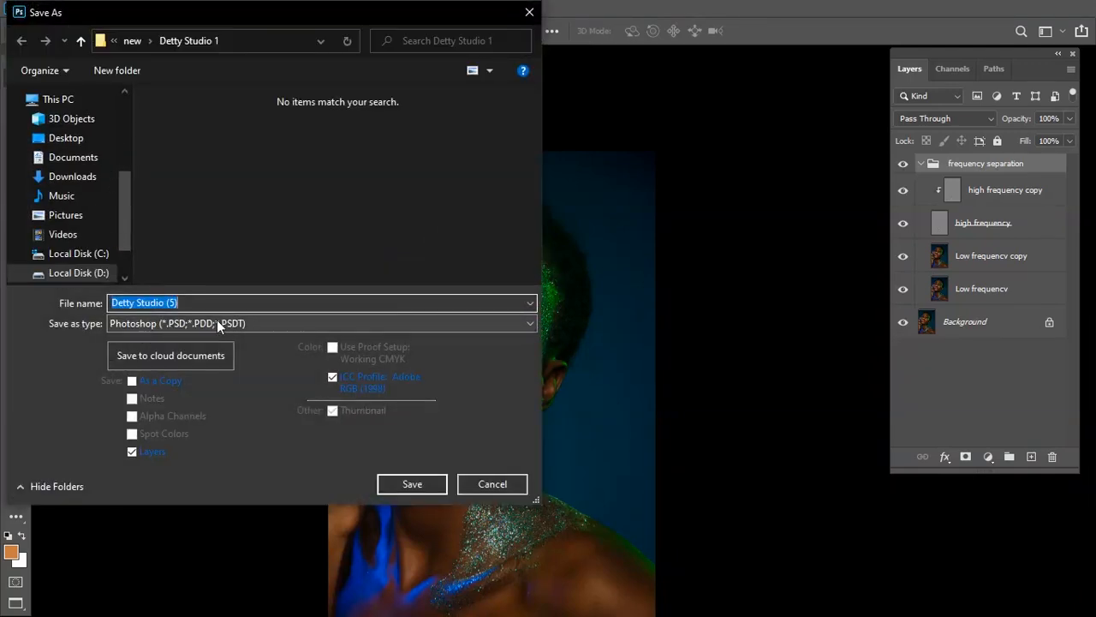
left_click(66, 138)
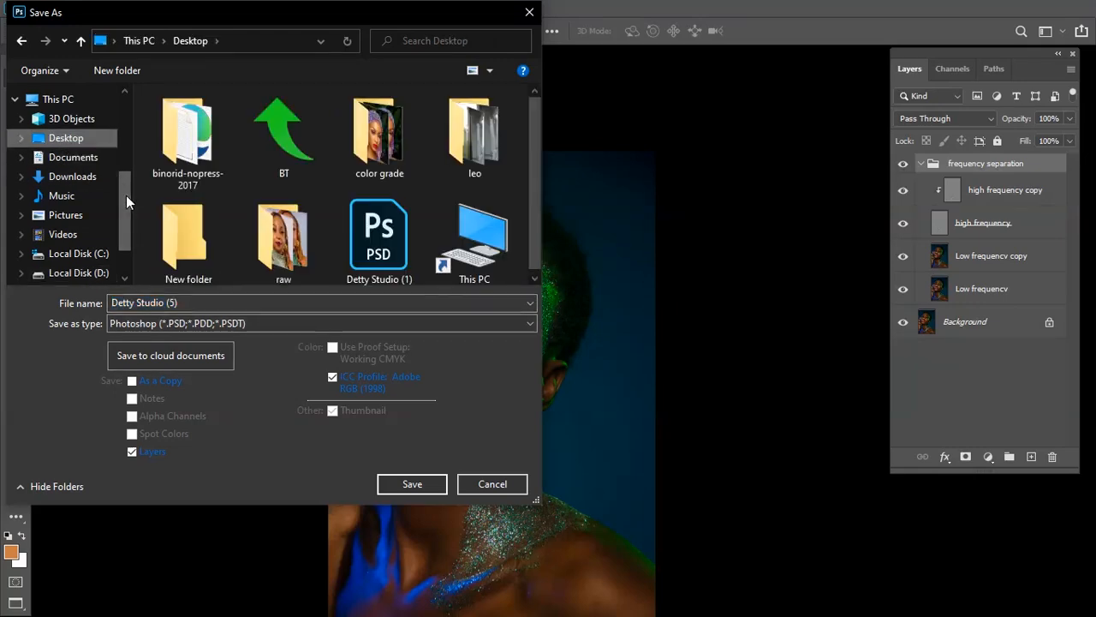
left_click(22, 40)
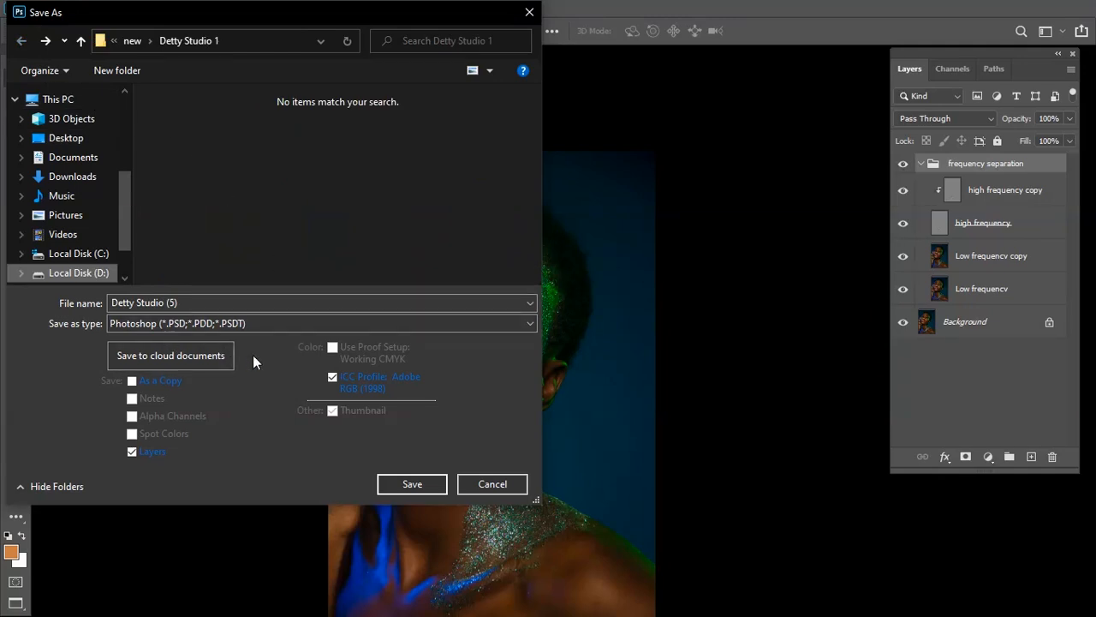
left_click(418, 482)
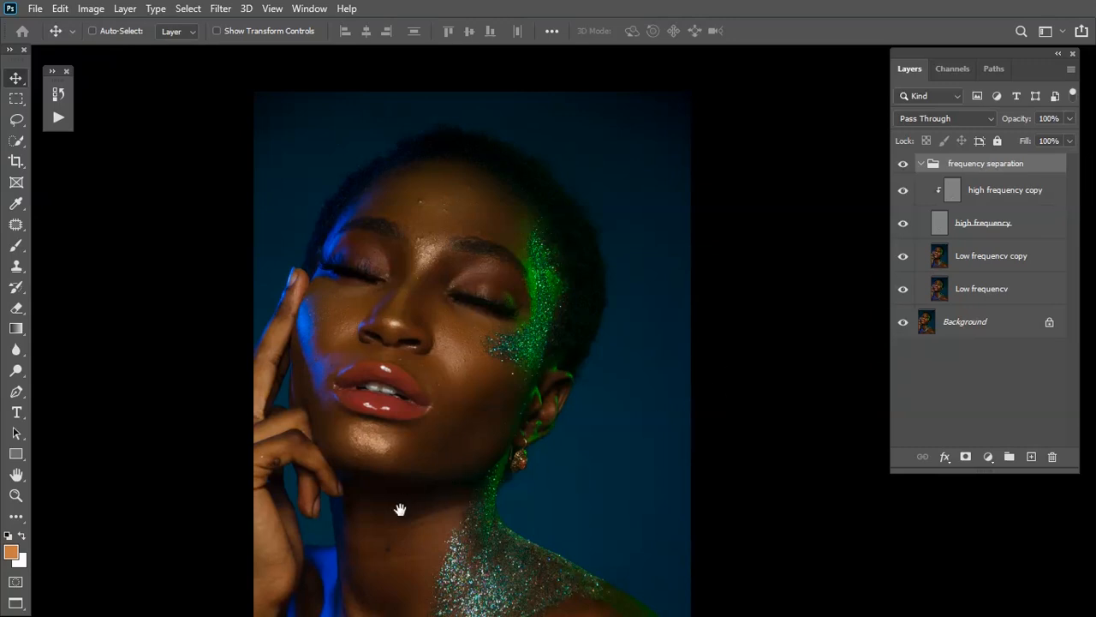
- Examine the skin tones and colour transitions across the portrait's face, neck, chest and shoulder
left_click_drag(400, 508, 436, 453)
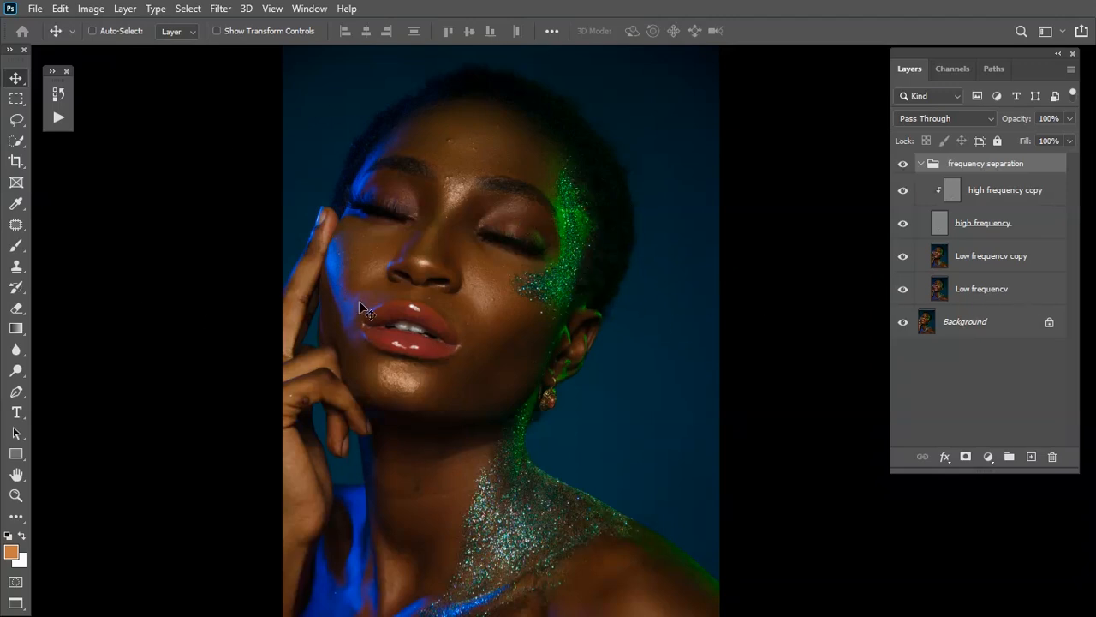
left_click_drag(439, 584, 434, 421)
left_click_drag(494, 351, 494, 484)
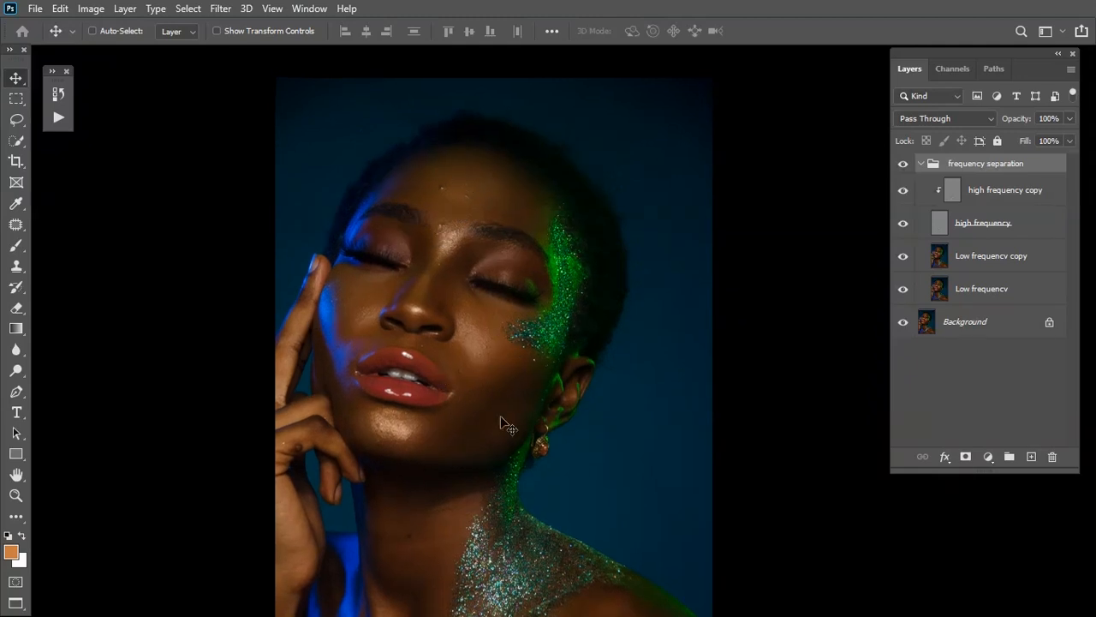
left_click_drag(465, 436, 442, 375)
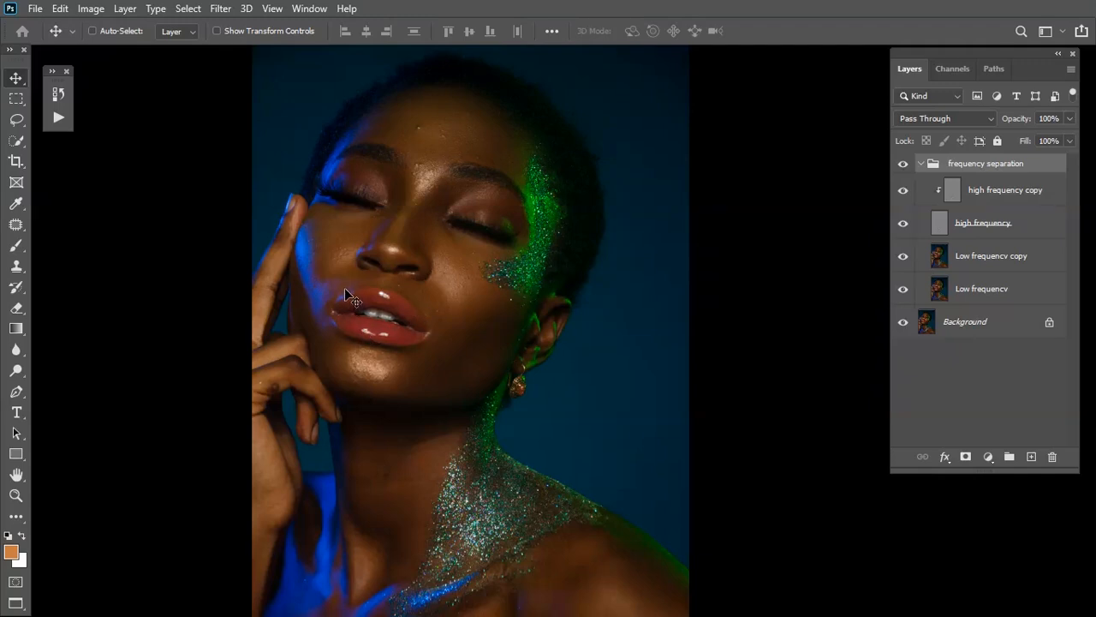
scroll(403, 502, "down", 2)
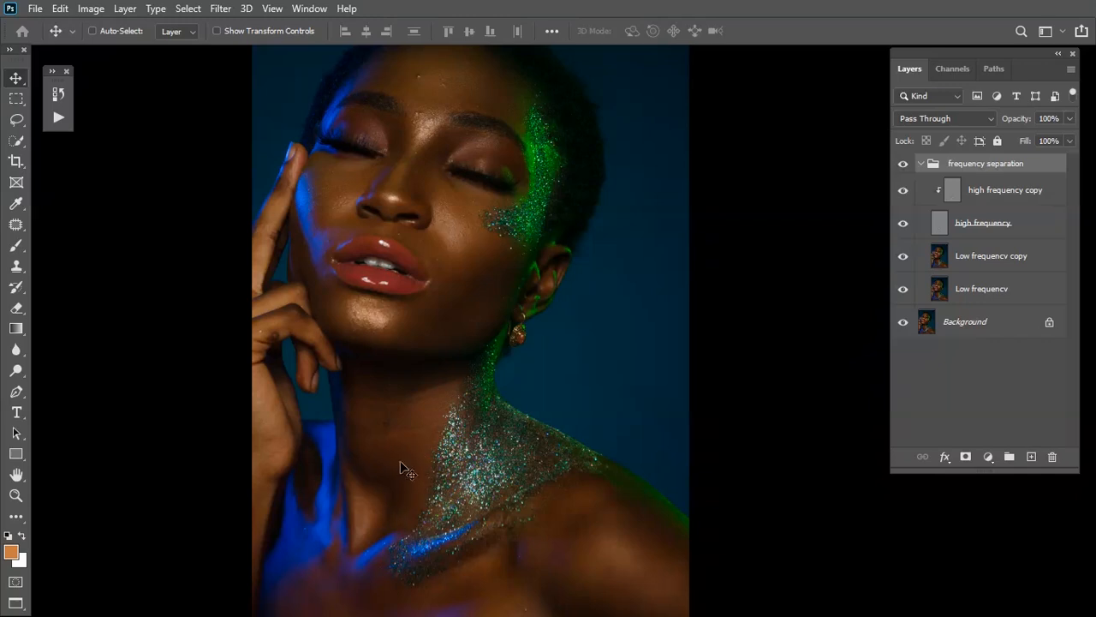
scroll(622, 557, "down", 2)
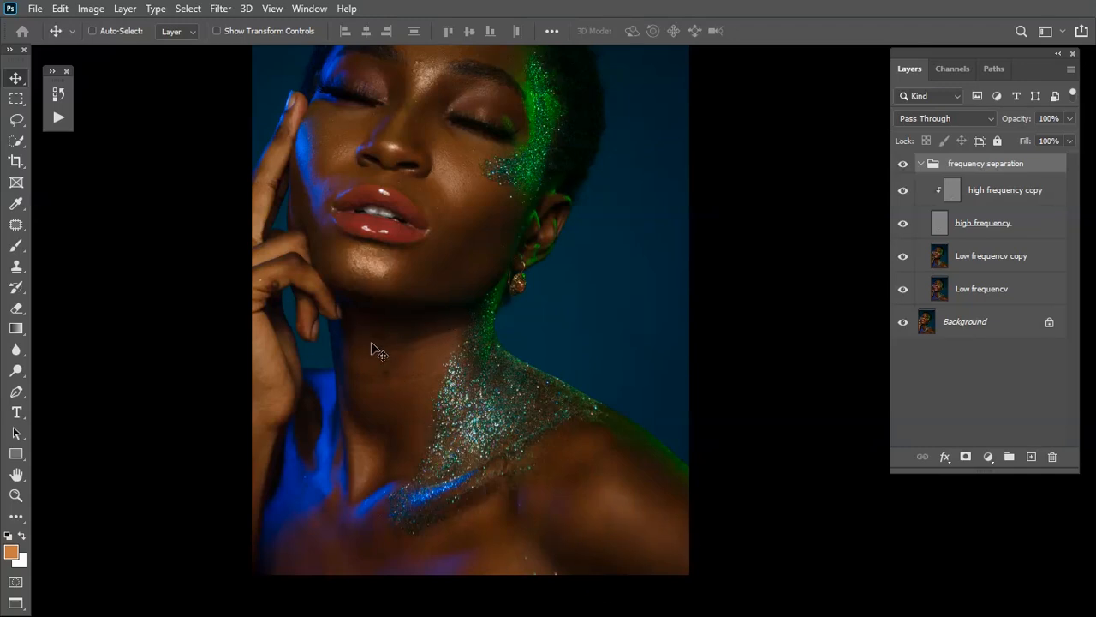
scroll(369, 351, "up", 2)
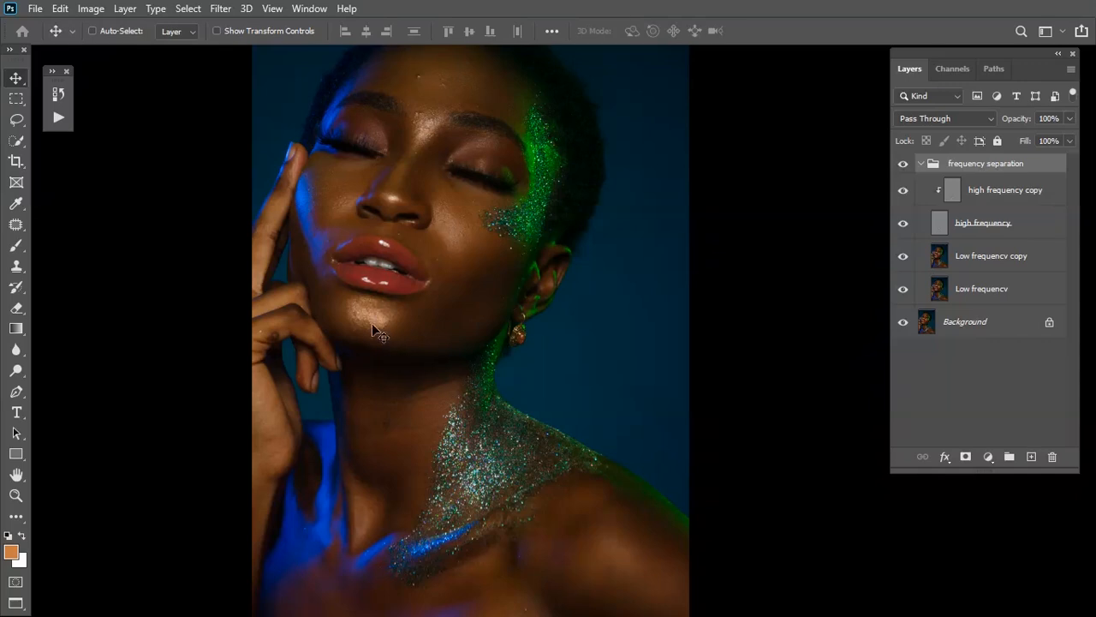
scroll(425, 224, "up", 2)
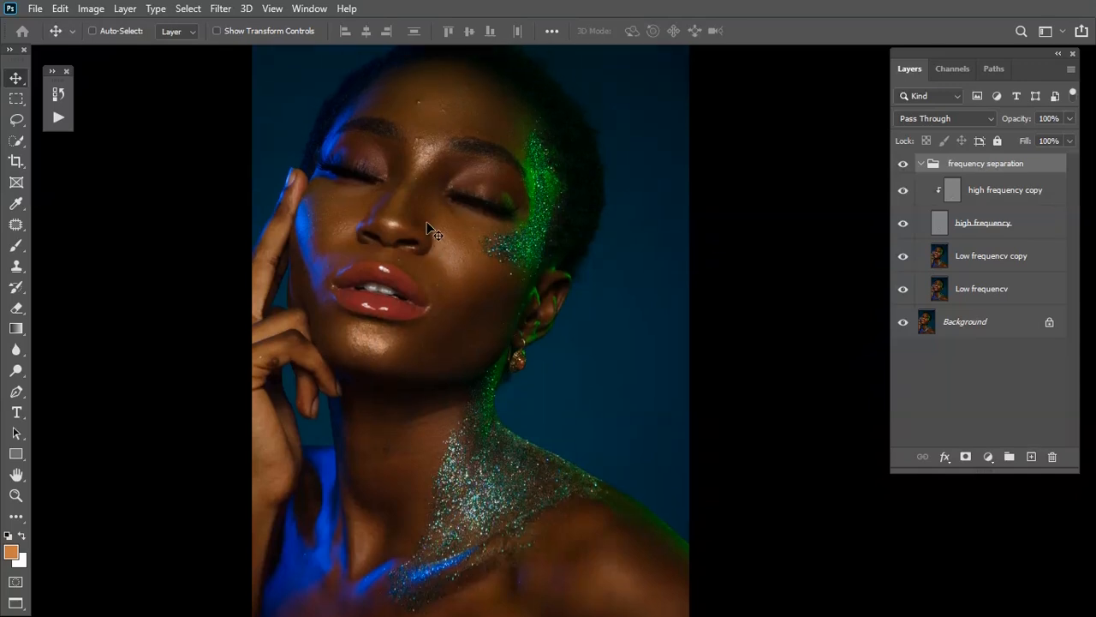
scroll(426, 255, "up", 1)
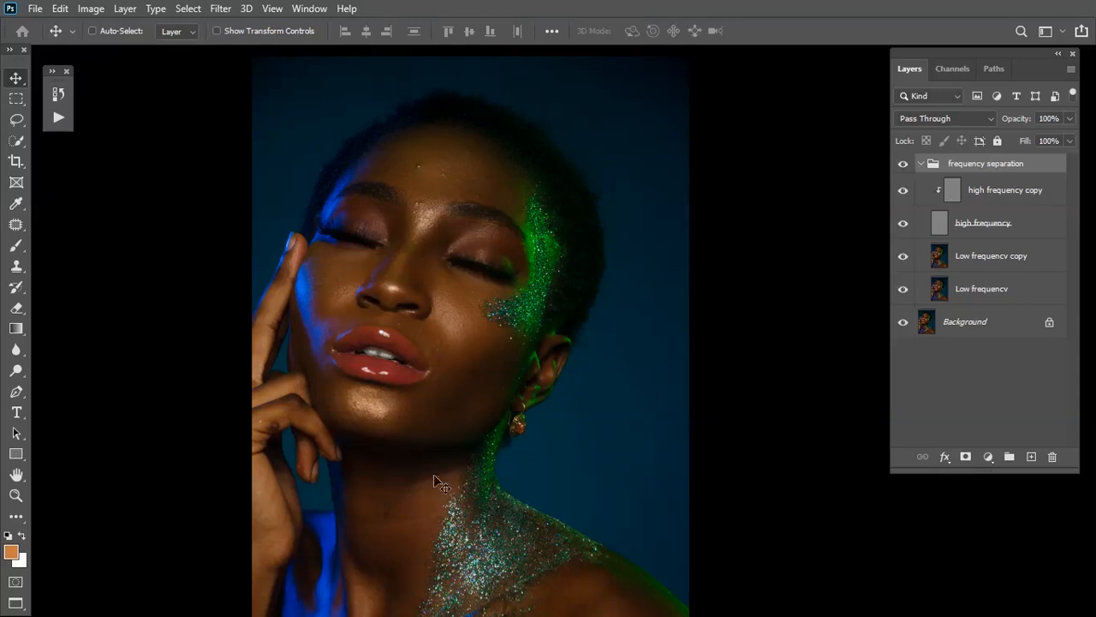
scroll(416, 587, "down", 3)
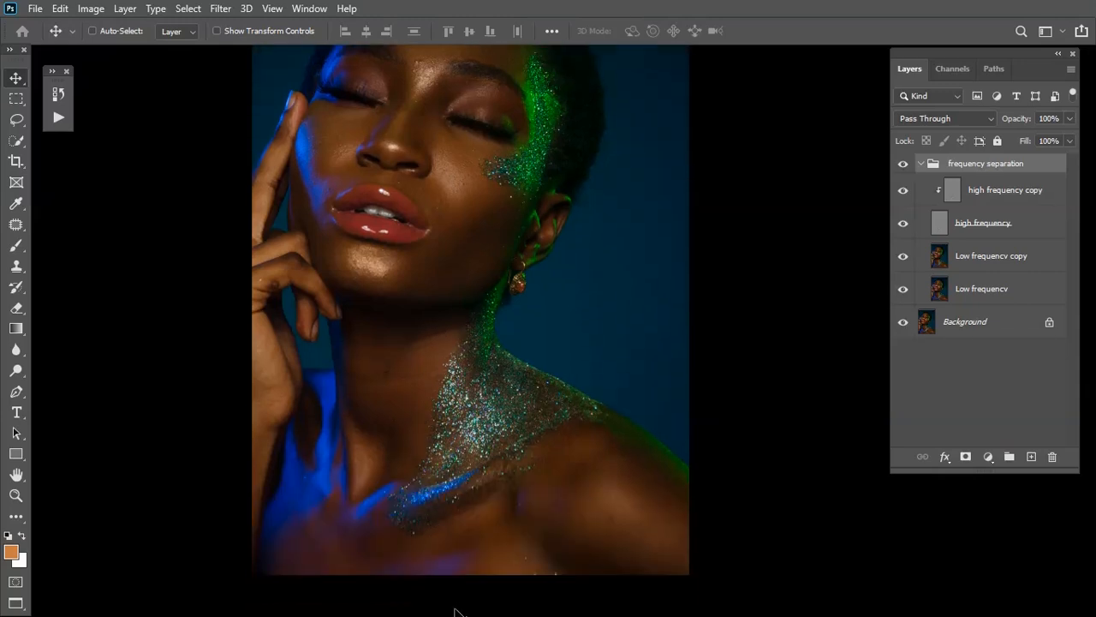
left_click_drag(491, 572, 477, 549)
scroll(460, 343, "up", 5)
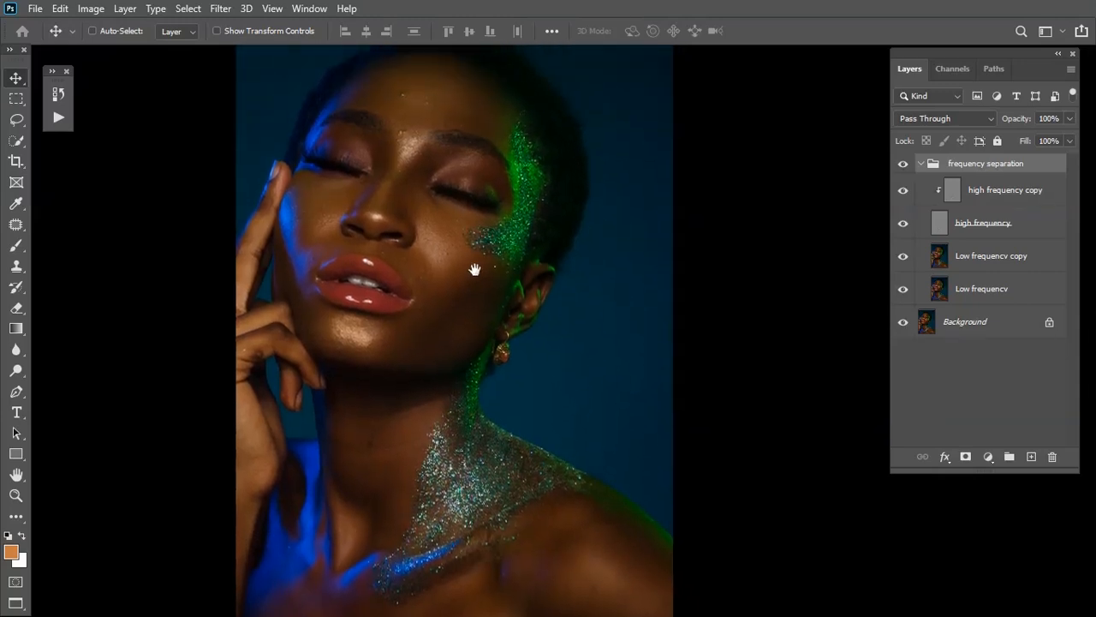
key("ctrl+minus")
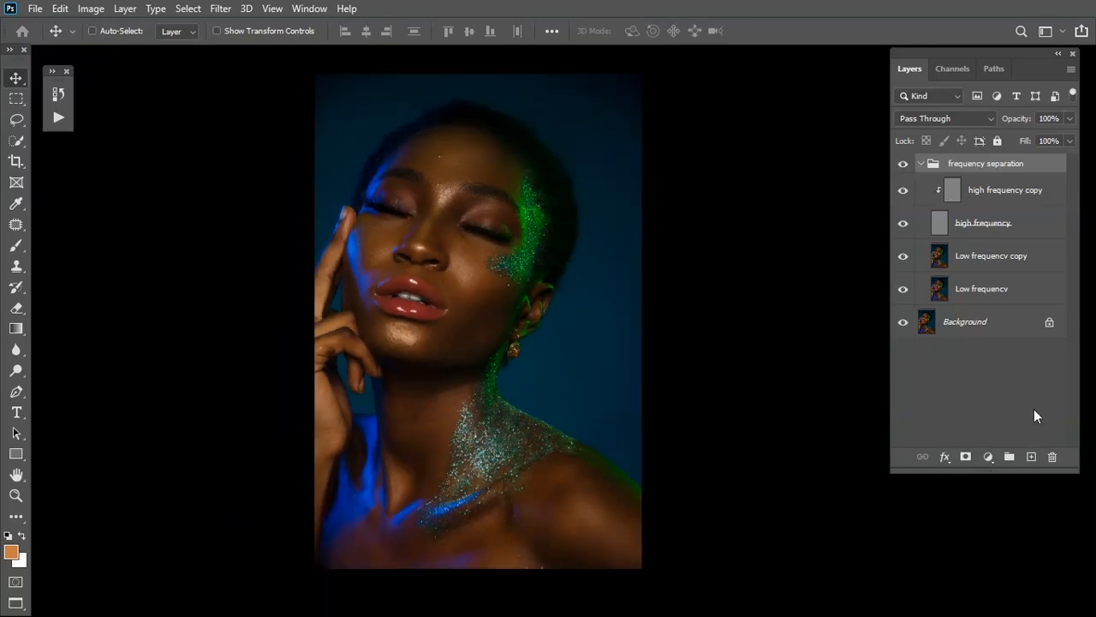
- Add an empty layer directly above Low frequency copy and name it "color matching"
left_click(1031, 261)
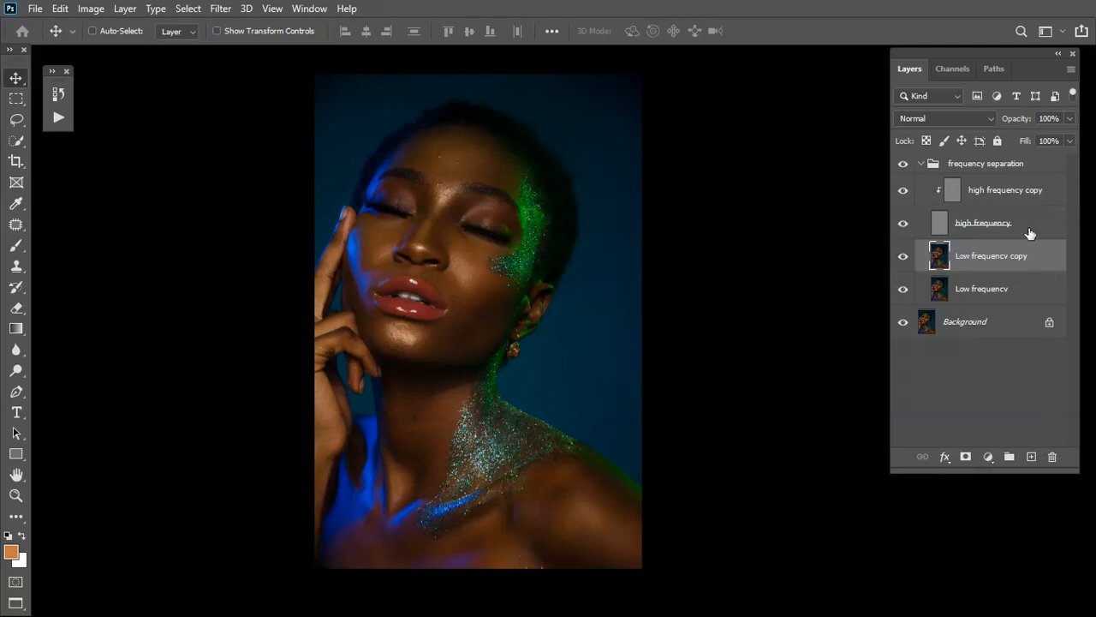
left_click(1029, 456)
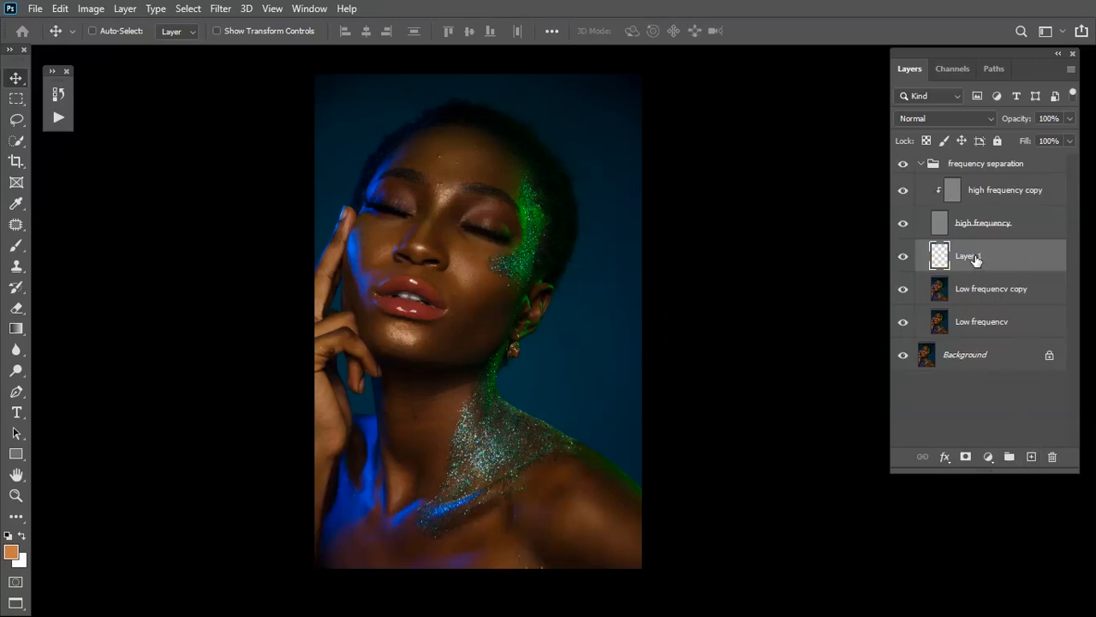
key("Delete")
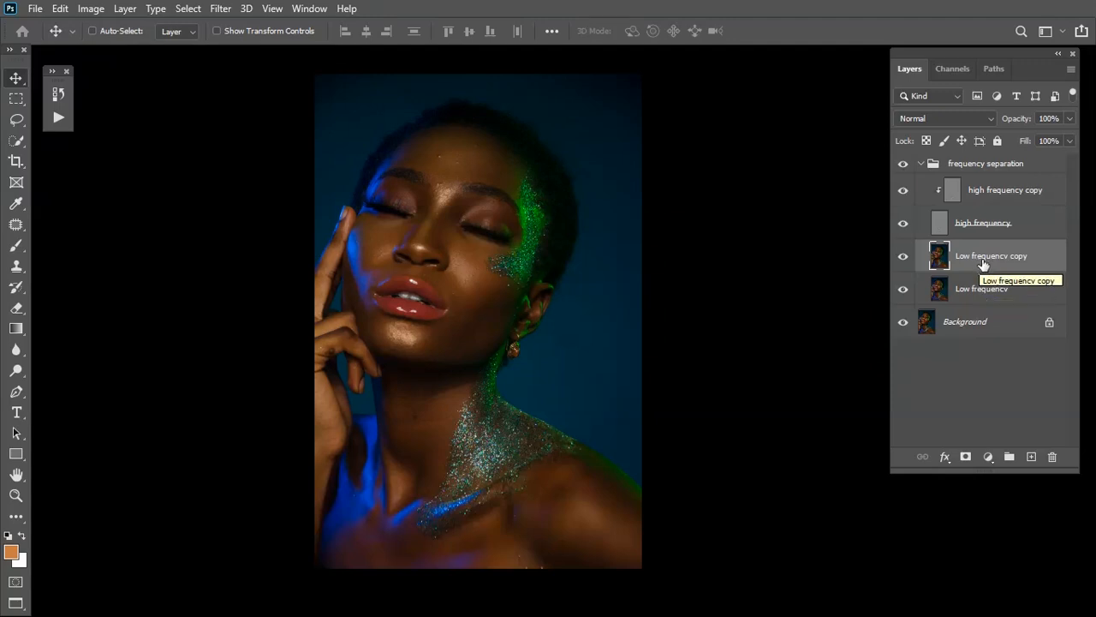
left_click(1032, 459)
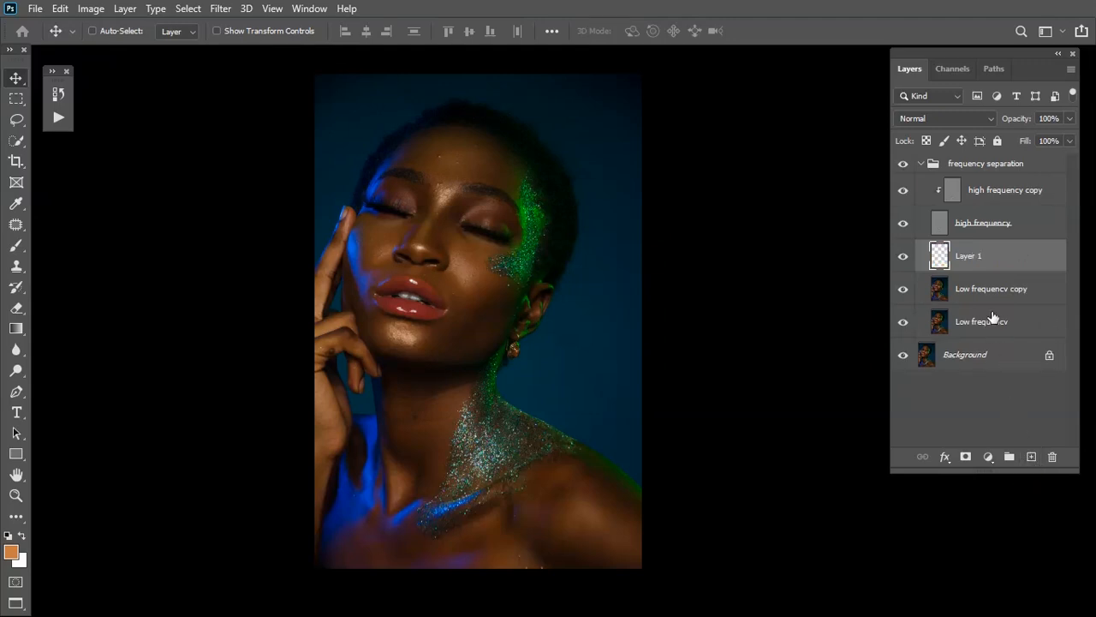
double_click(968, 256)
type("cc")
type("lor matching")
key("Return")
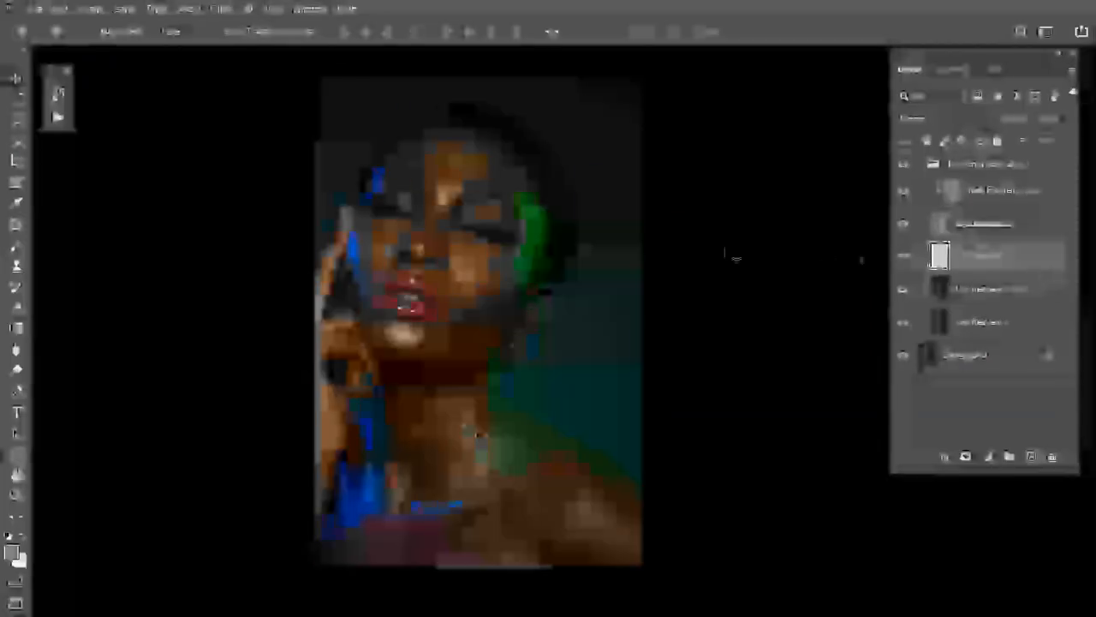
- Activate the Brush tool at 10% opacity and set the color matching layer's blend mode to Color
left_click(18, 247)
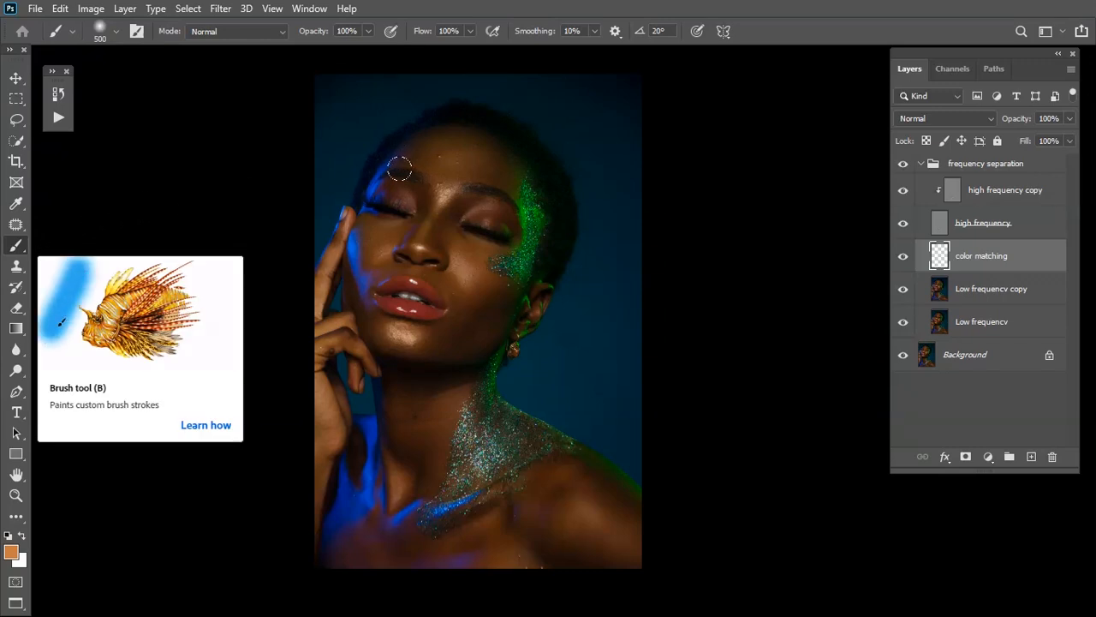
left_click(368, 31)
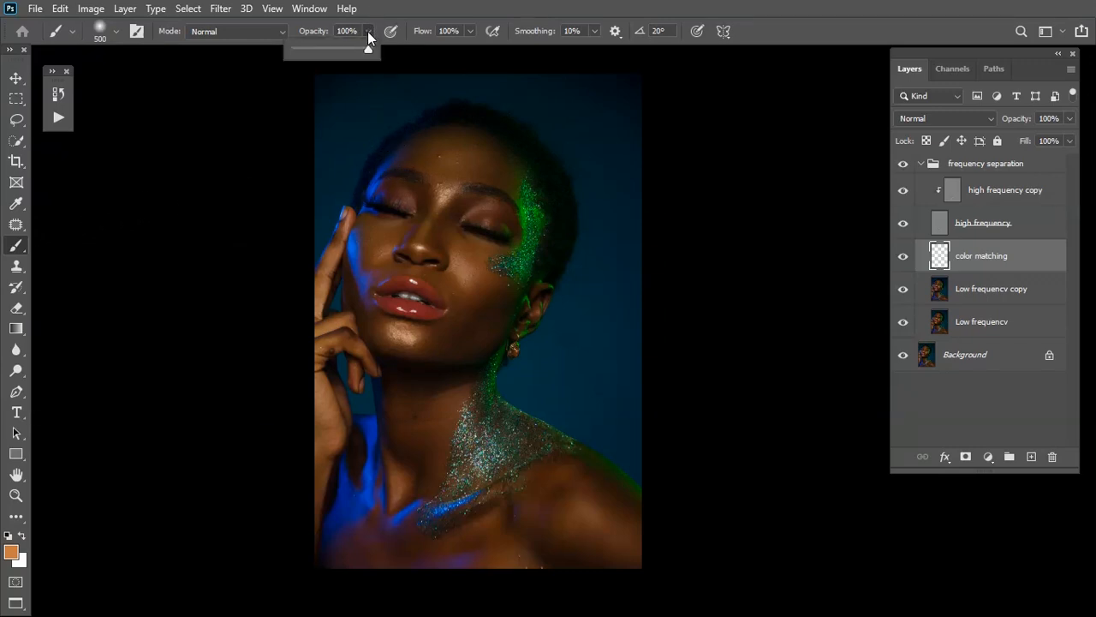
left_click_drag(370, 49, 300, 50)
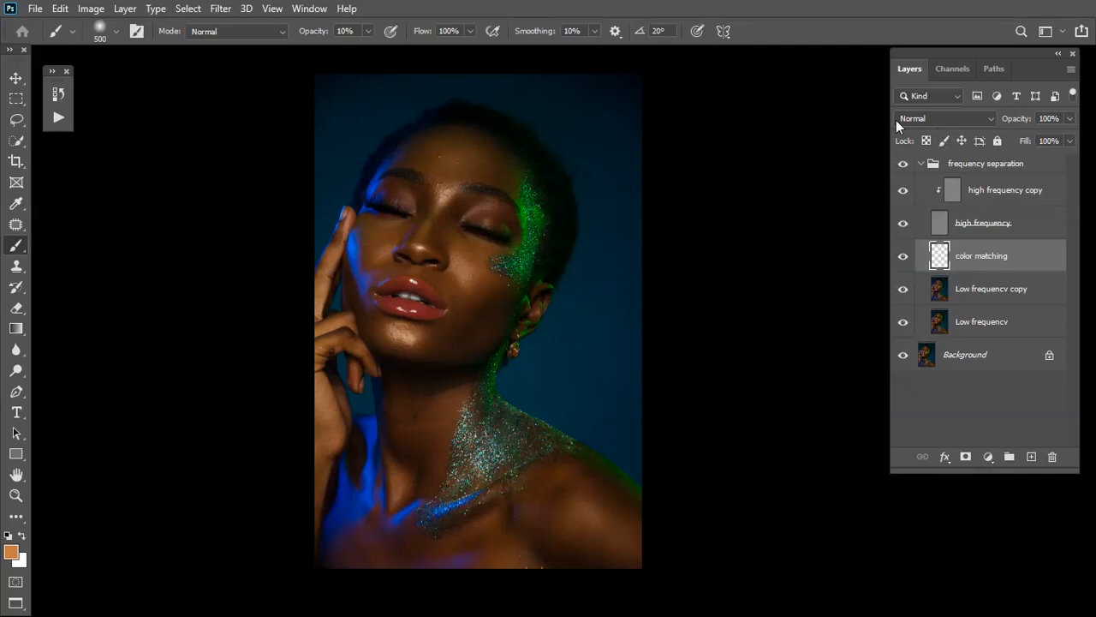
left_click(967, 117)
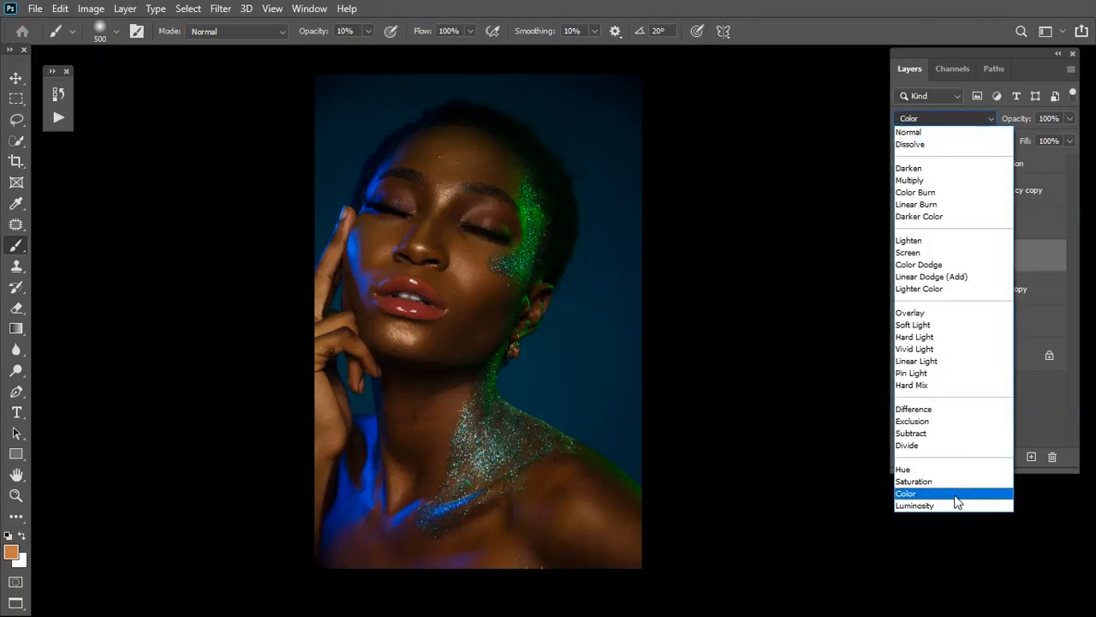
left_click(956, 495)
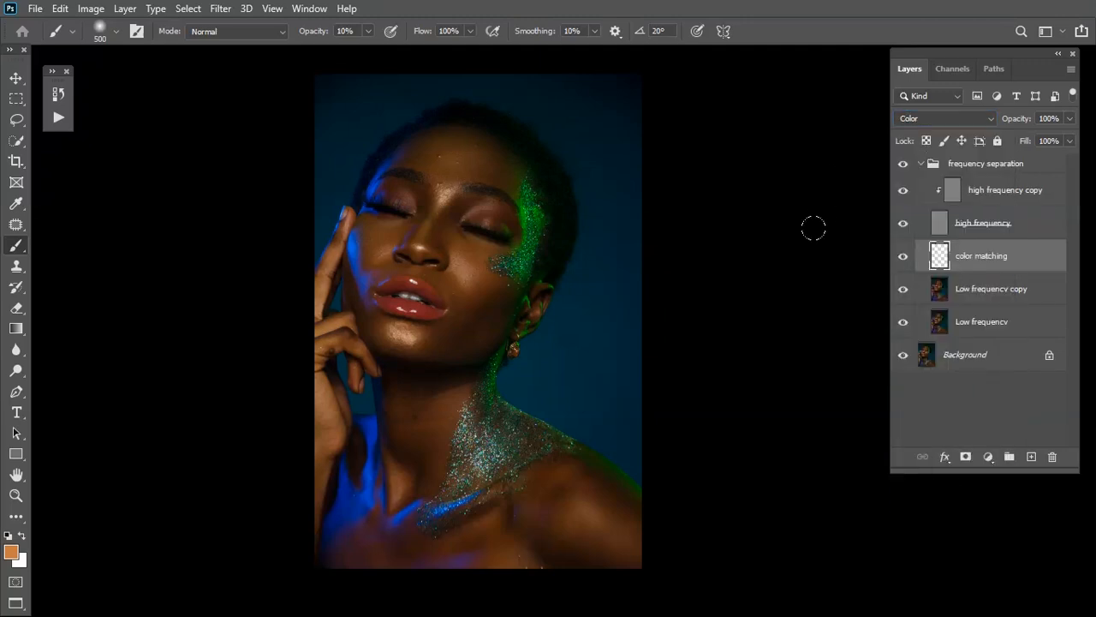
- Reduce the brush size to 175 and sample a brown skin tone from the cheek beside the glitter as the painting colour
key("ctrl+plus")
key("ctrl+plus")
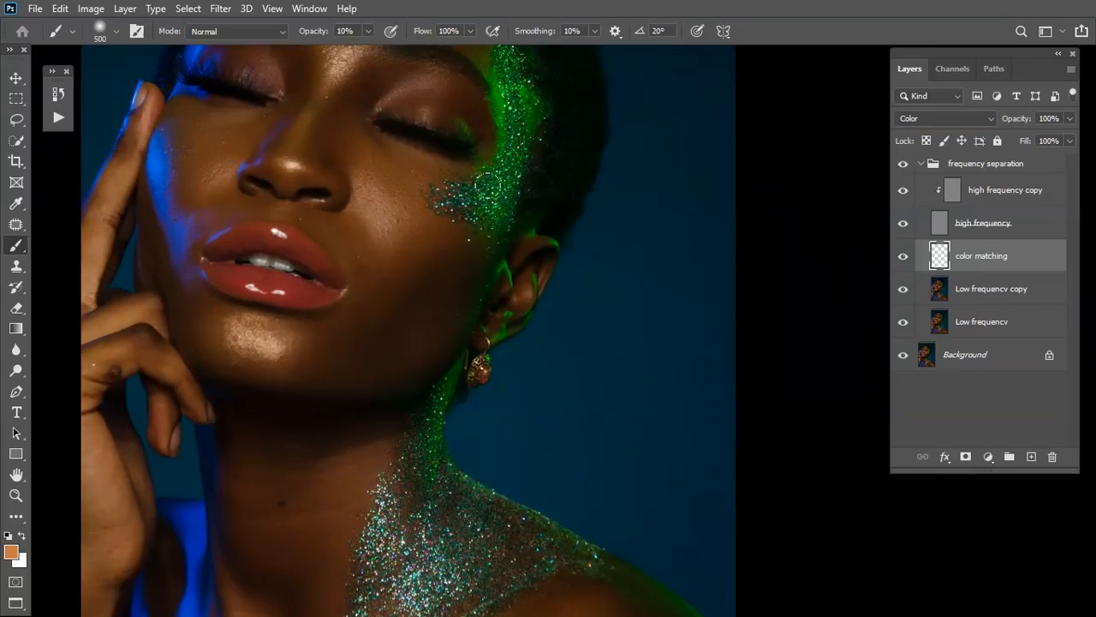
left_click_drag(439, 193, 557, 298)
key("bracketleft")
key("ctrl+plus")
left_click_drag(432, 303, 465, 364)
key("ctrl+plus")
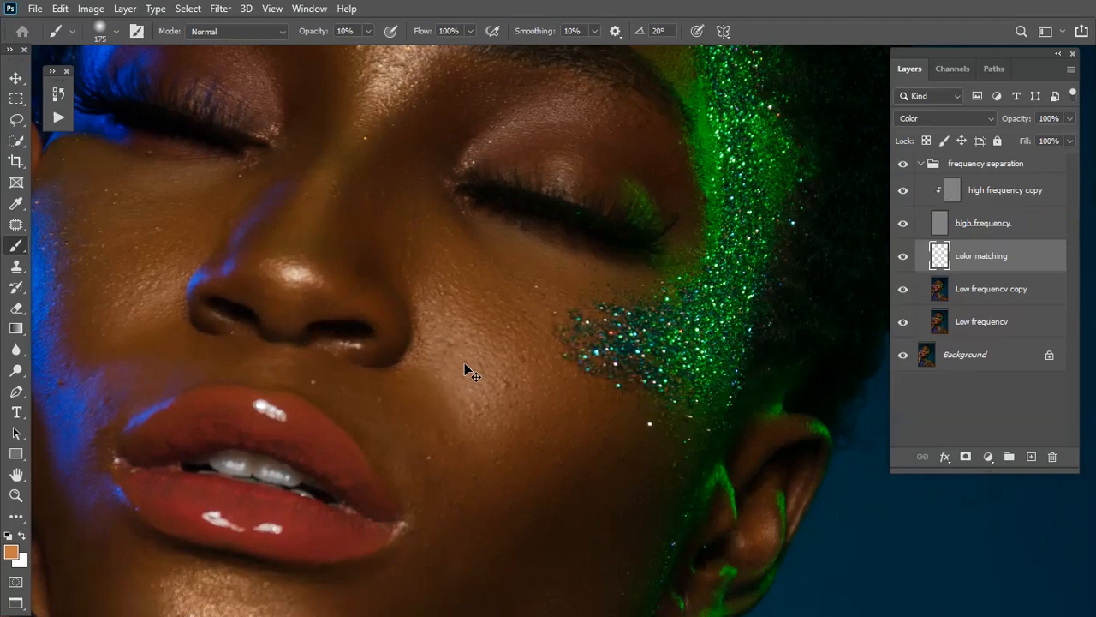
key("ctrl+minus")
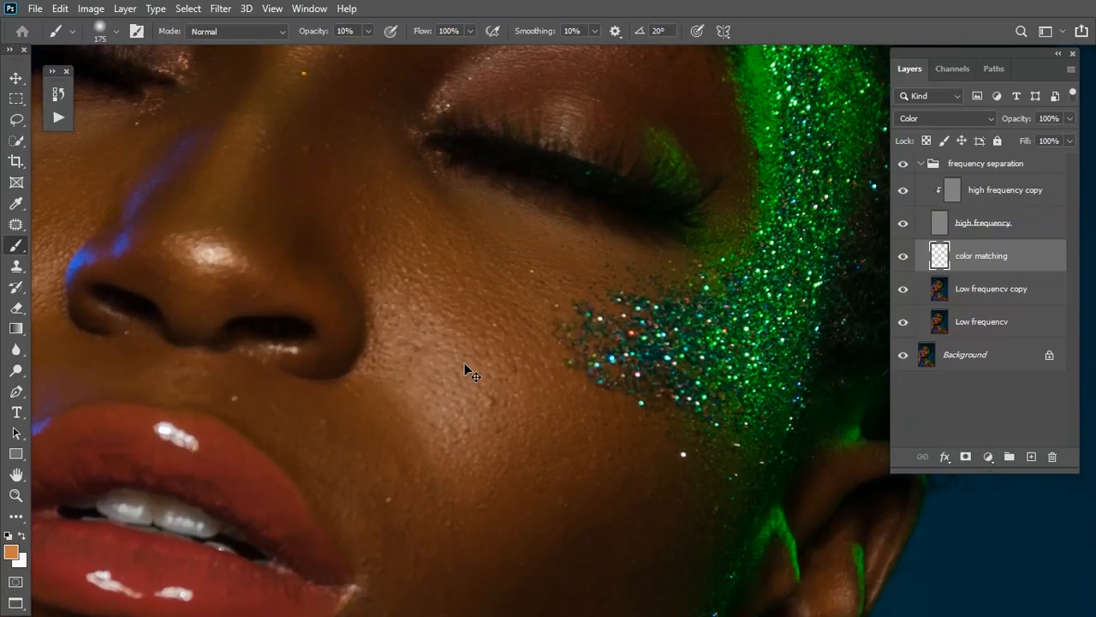
left_click_drag(455, 257, 465, 338)
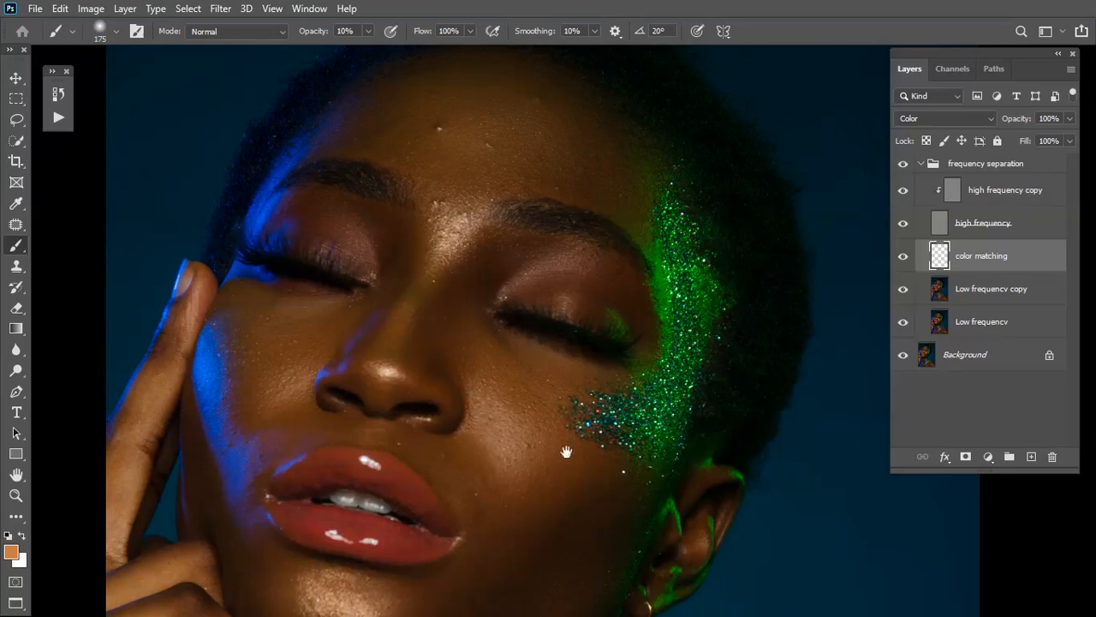
left_click_drag(566, 451, 573, 402)
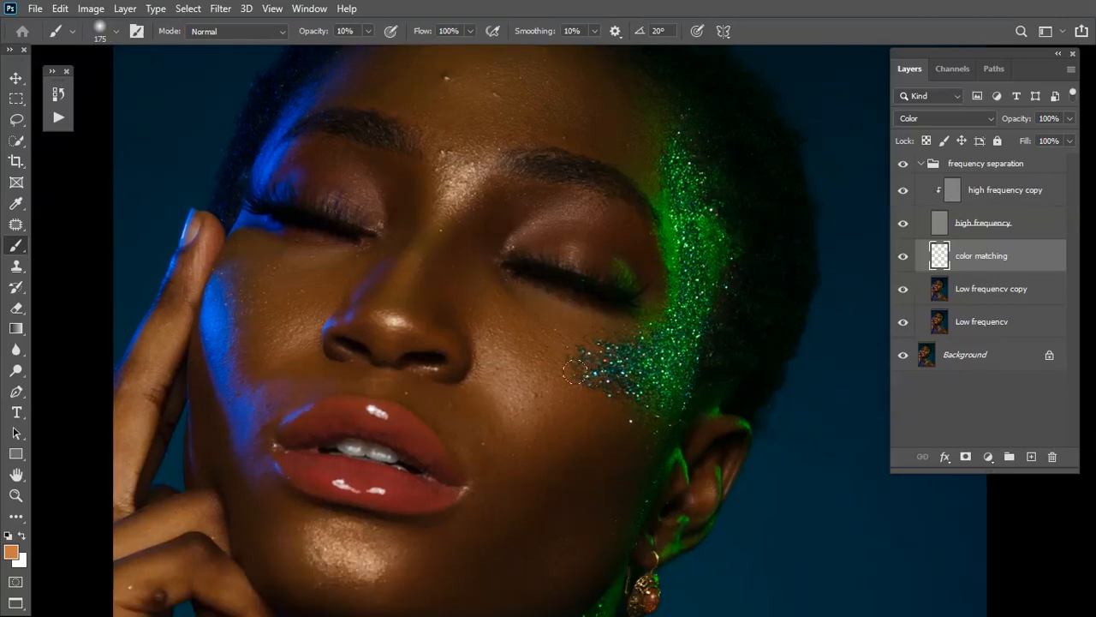
left_click_drag(561, 504, 563, 429)
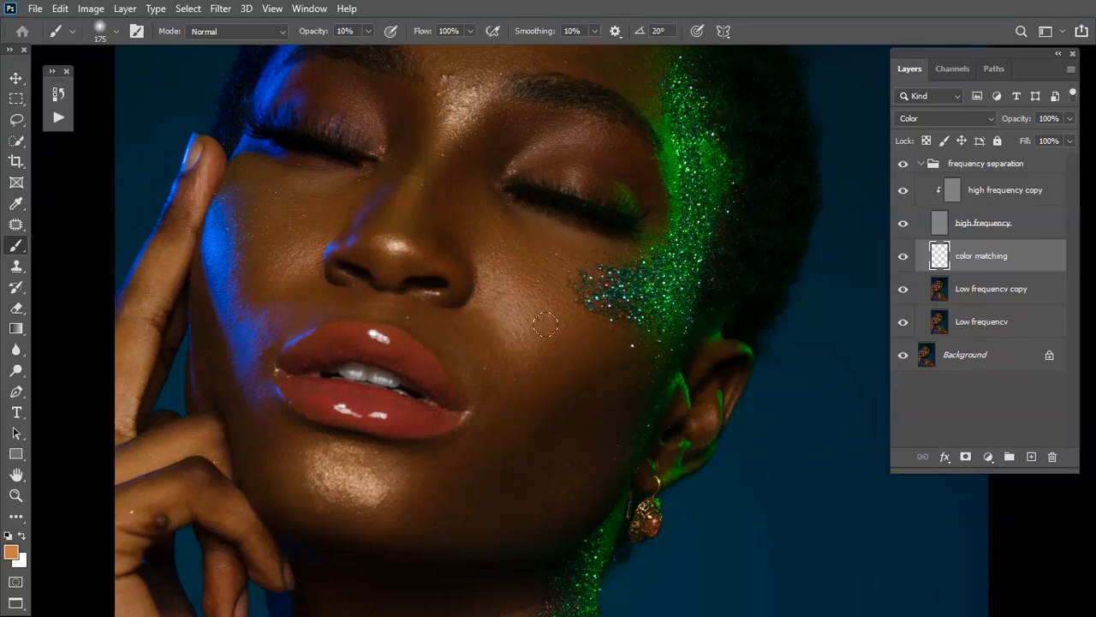
scroll(546, 324, "up", 2)
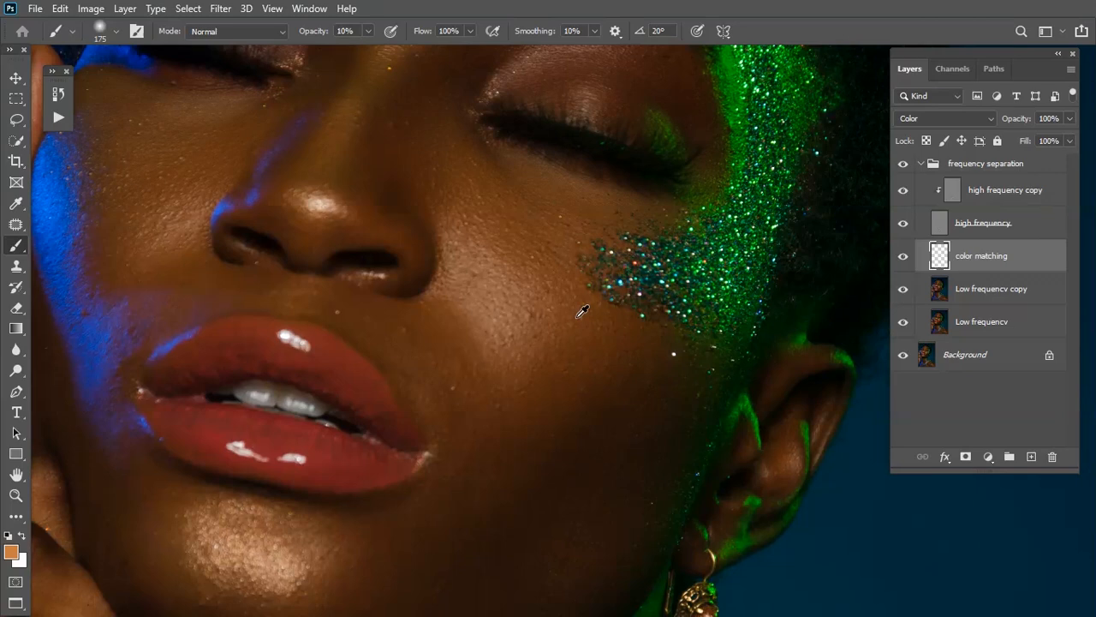
left_click(587, 304, "alt")
left_click(543, 246, "alt")
left_click(543, 239, "alt")
- Brush the sampled brown over uneven facial skin on the color matching layer, varying the brush size for different areas
key("ctrl+0")
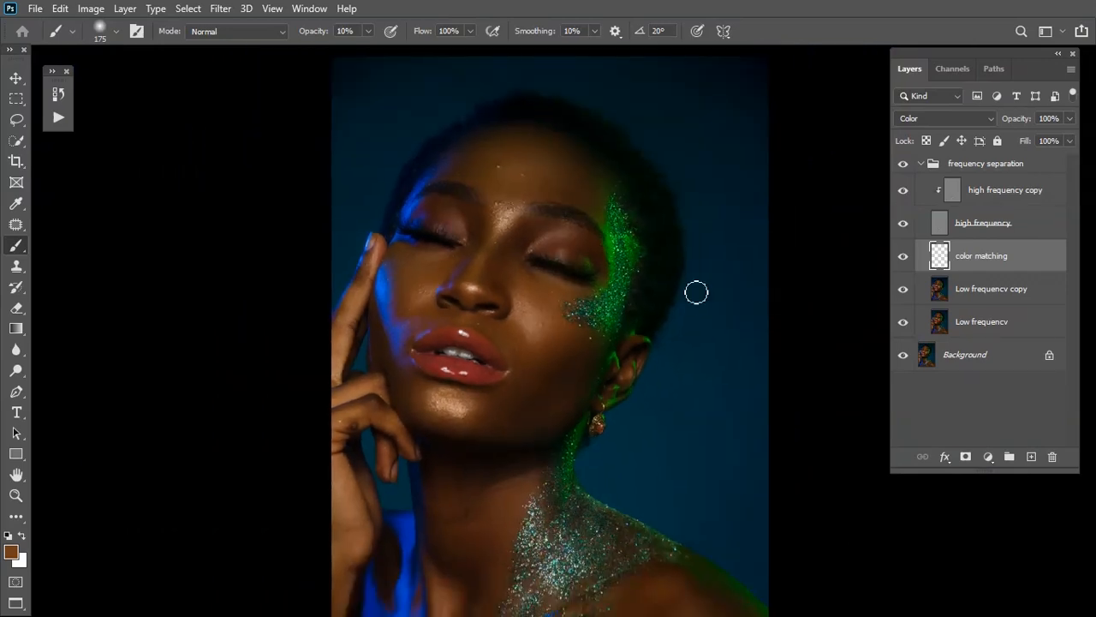
key("bracketleft")
key("bracketleft")
key("bracketleft")
key("bracketleft")
key("bracketright")
key("bracketright")
key("bracketright")
key("bracketright")
key("bracketright")
key("bracketright")
key("bracketright")
key("bracketright")
key("bracketleft")
key("bracketleft")
key("bracketright")
key("bracketright")
key("bracketright")
key("bracketleft")
key("bracketleft")
key("bracketleft")
key("bracketright")
key("bracketleft")
key("bracketright")
key("bracketright")
key("bracketright")
key("bracketleft")
key("bracketleft")
key("bracketright")
key("bracketright")
key("bracketleft")
key("bracketleft")
key("bracketleft")
key("bracketleft")
key("bracketright")
key("bracketright")
key("bracketright")
key("bracketleft")
- Paint the sampled brown over the chest, hand and neck on the color matching layer with brush sizes between 250 and 700
scroll(477, 436, "down", 1)
scroll(476, 436, "down", 1)
key("bracketright")
key("bracketright")
key("bracketright")
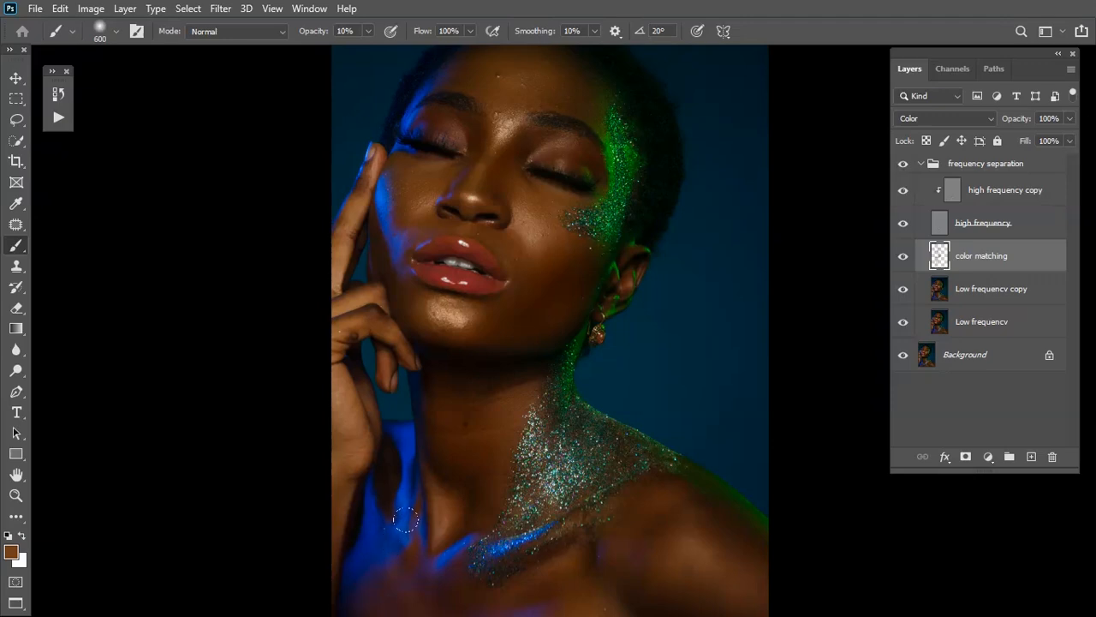
key("bracketleft")
key("bracketleft")
key("bracketleft")
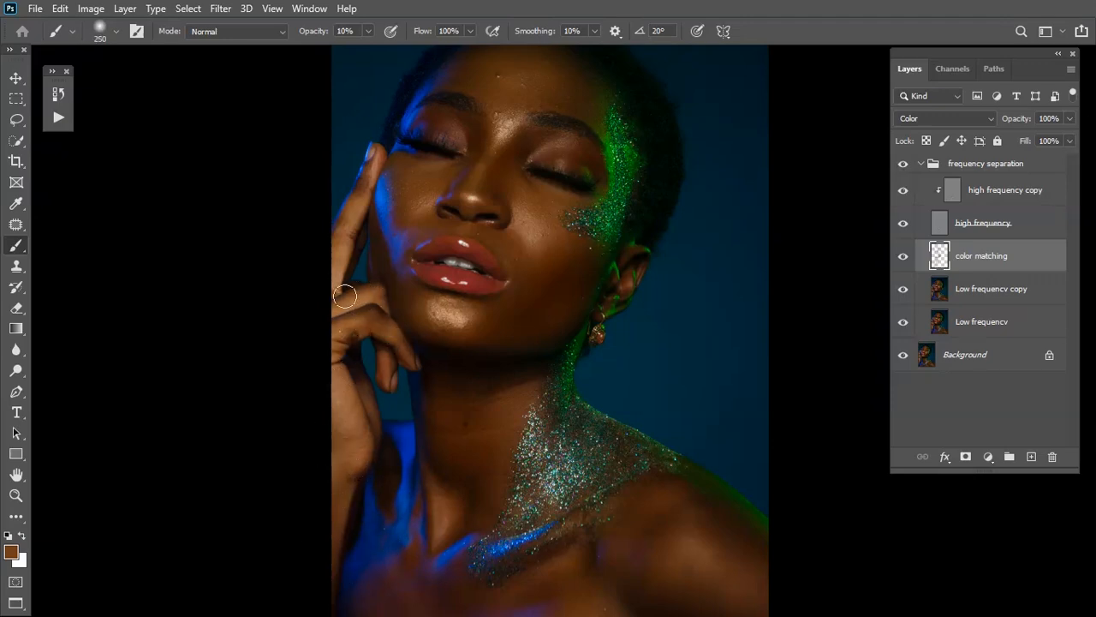
key("bracketright")
key("bracketright")
key("bracketleft")
key("bracketleft")
key("bracketright")
key("bracketright")
scroll(628, 463, "down", 2)
key("bracketright")
key("bracketright")
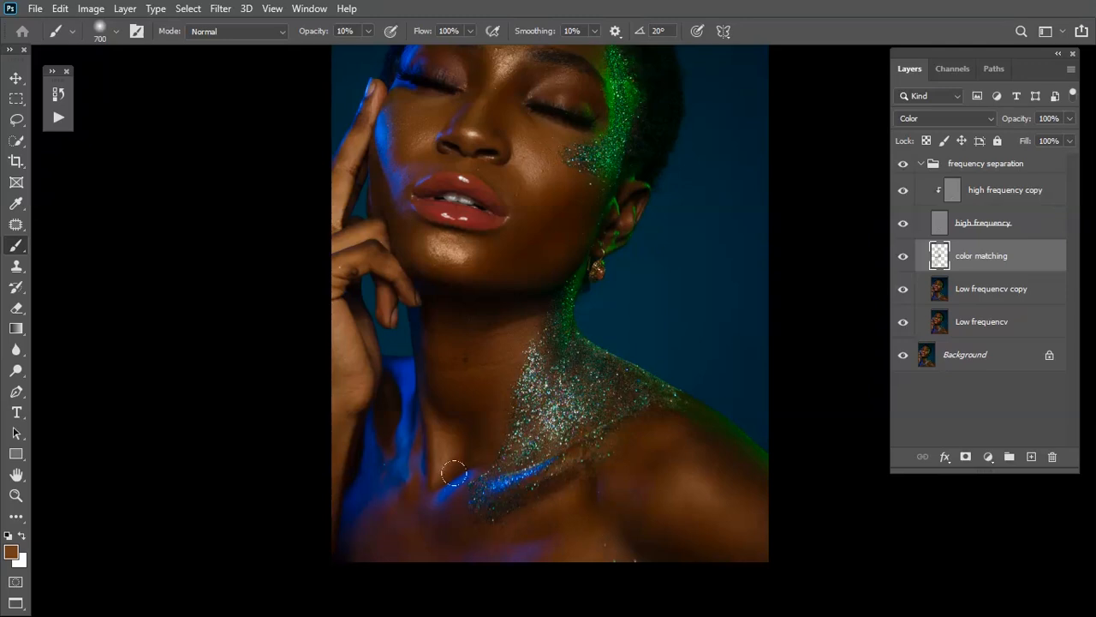
key("bracketright")
key("bracketright")
key("bracketleft")
key("bracketleft")
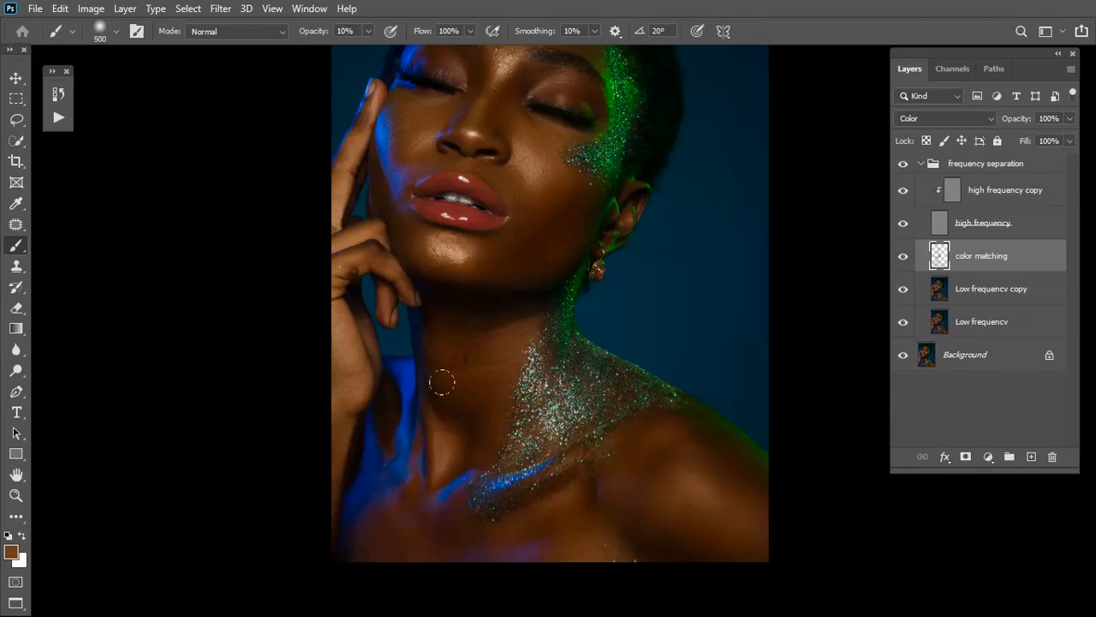
- Refine the face's colour around the nose, cheeks and ear on the color matching layer with a size 250 brush
scroll(480, 283, "up", 2)
key("bracketleft")
key("bracketleft")
key("bracketleft")
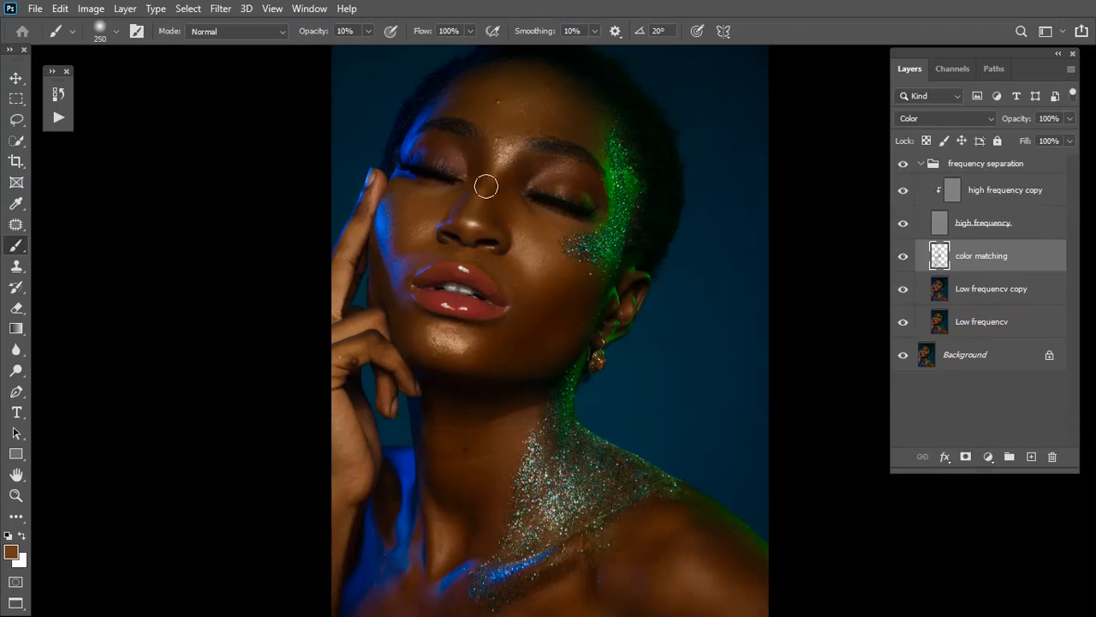
key("bracketleft")
key("bracketleft")
key("ctrl+plus")
left_click_drag(644, 308, 612, 450)
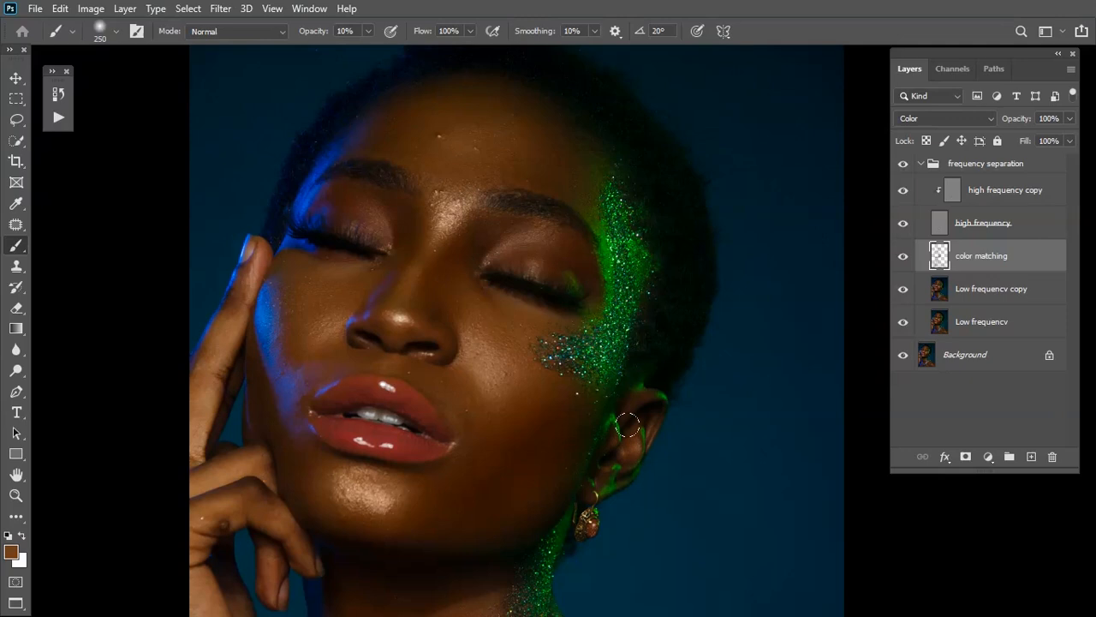
- Compare the portrait with the color matching layer hidden and shown, leaving the layer visible
left_click(902, 256)
left_click(903, 256)
left_click(902, 257)
left_click(902, 257)
left_click(903, 257)
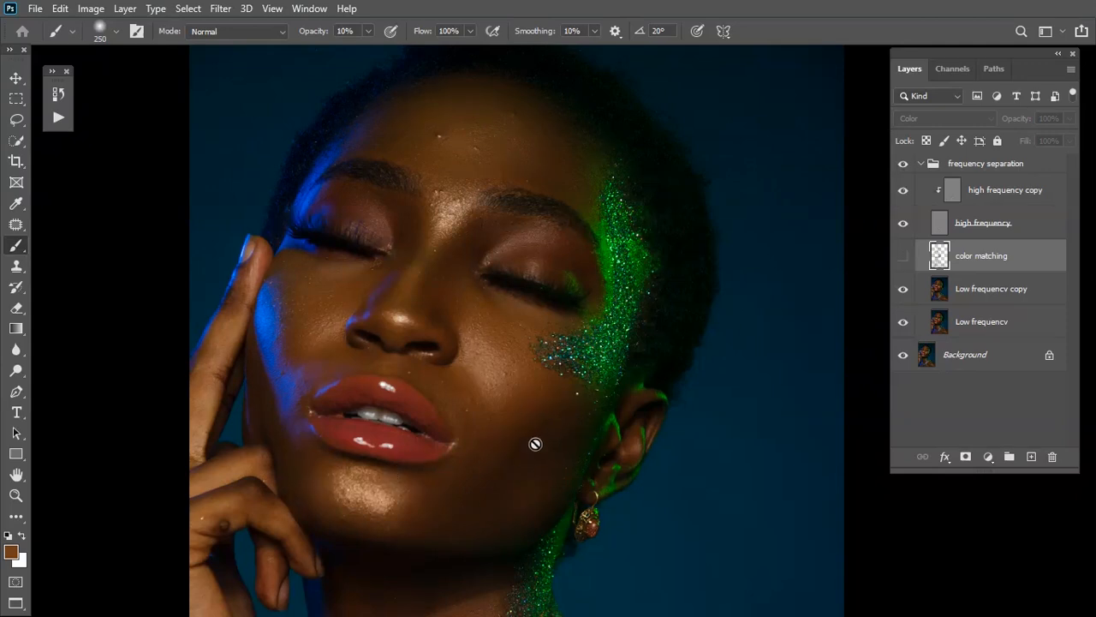
left_click(902, 256)
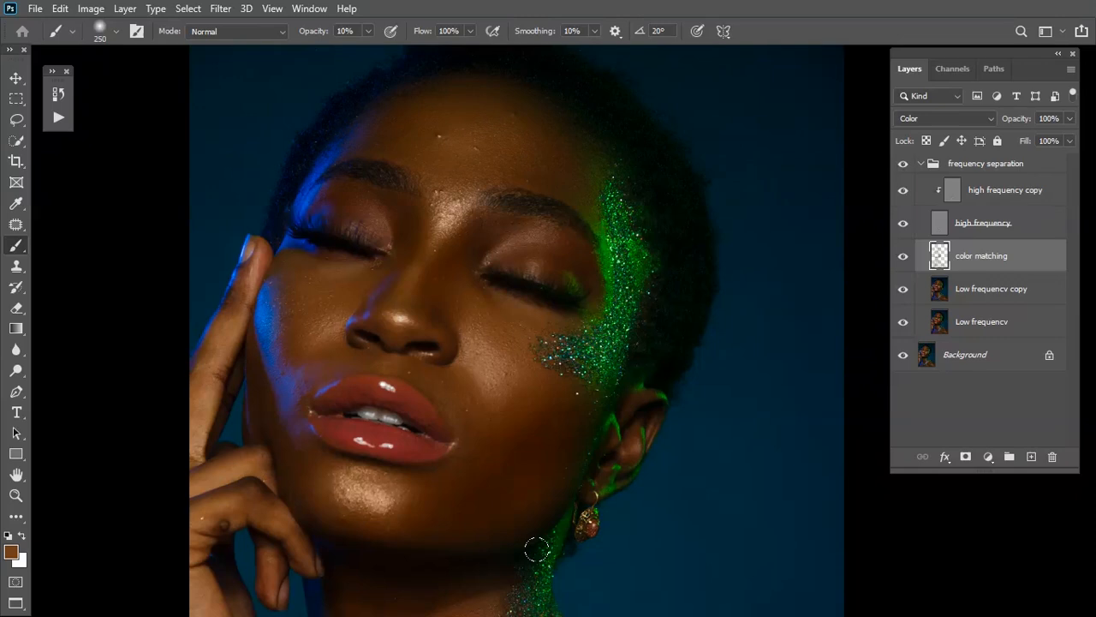
key("ctrl+minus")
key("ctrl+minus")
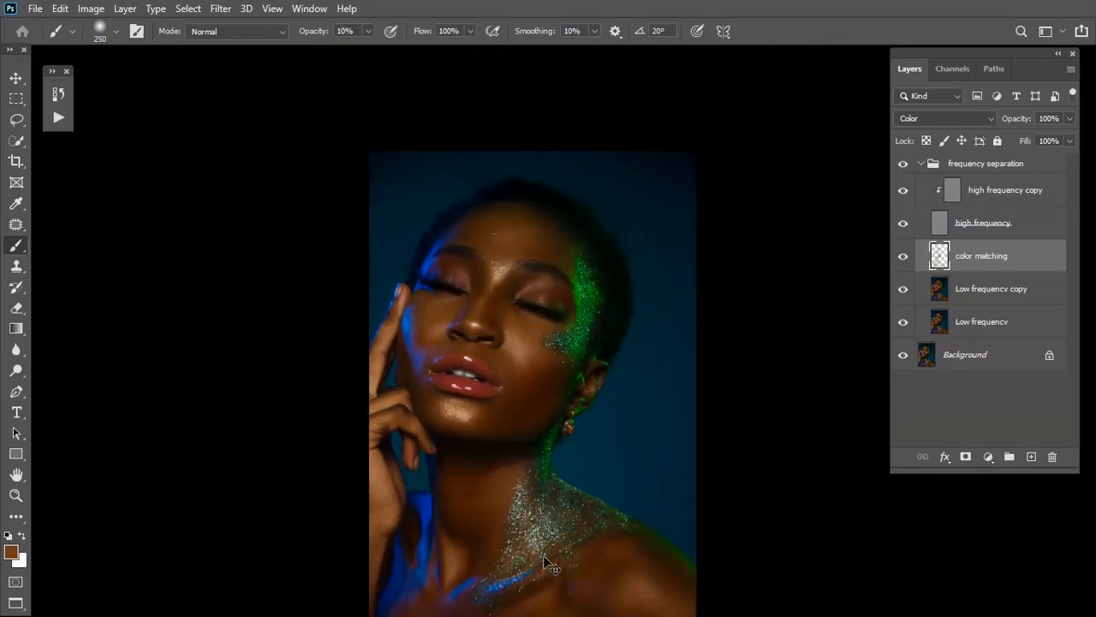
key("ctrl+minus")
key("ctrl+plus")
key("ctrl+plus")
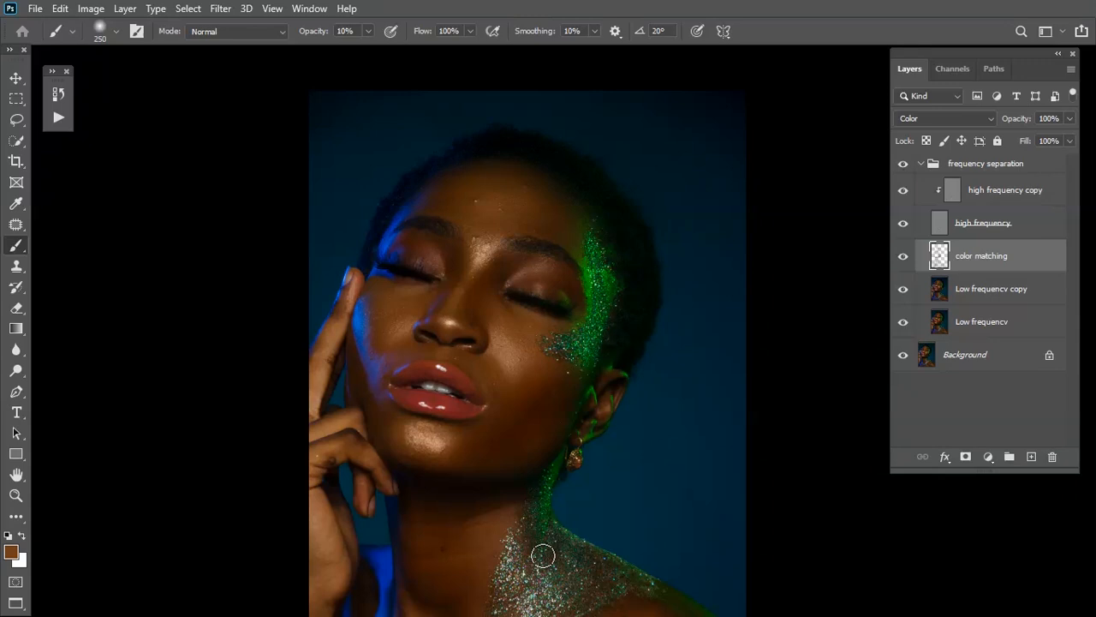
- Add an empty layer directly above color matching and name it "Smoothing"
left_click(1032, 457)
double_click(970, 256)
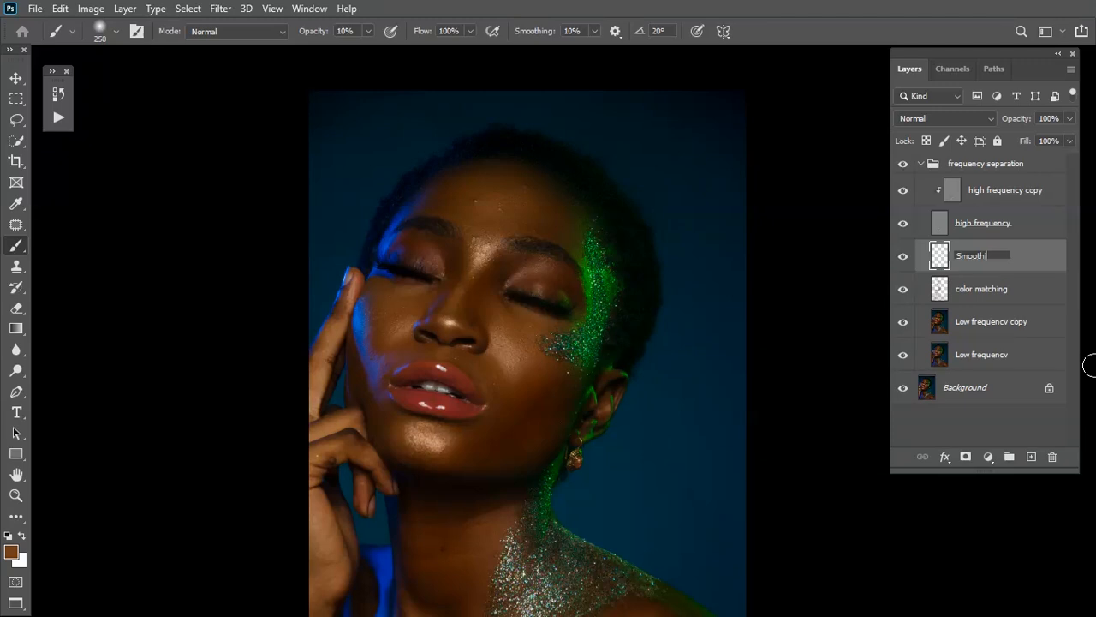
key("Return")
- Switch to the Mixer Brush tool and choose its brush load option for working on the Smoothing layer
left_click_drag(436, 614, 333, 453)
key("ctrl+minus")
left_click_drag(433, 377, 415, 410)
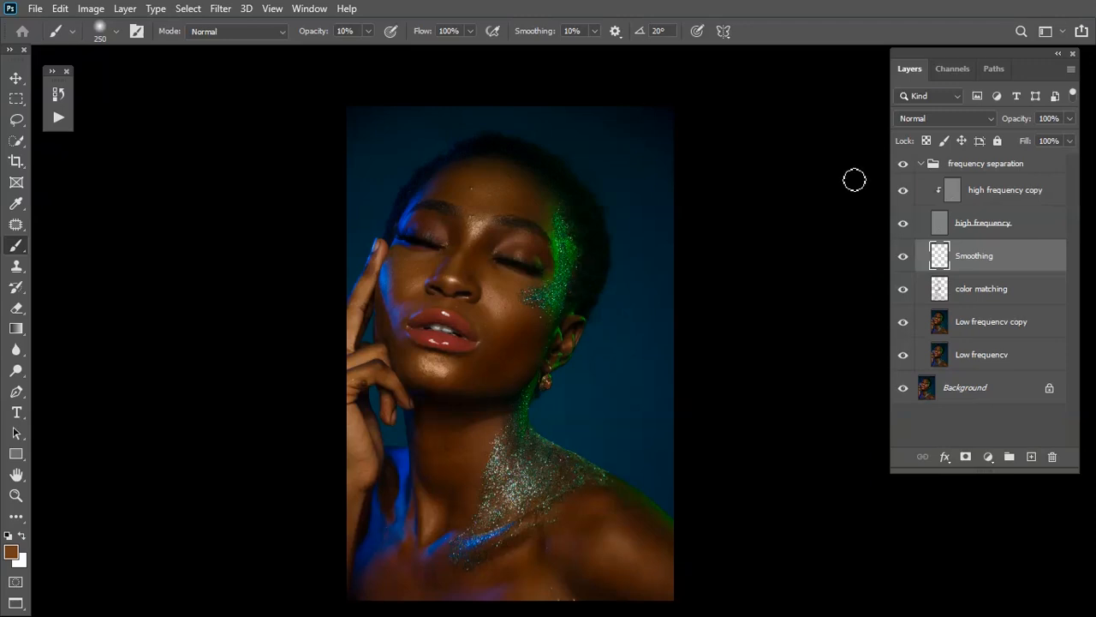
right_click(16, 250)
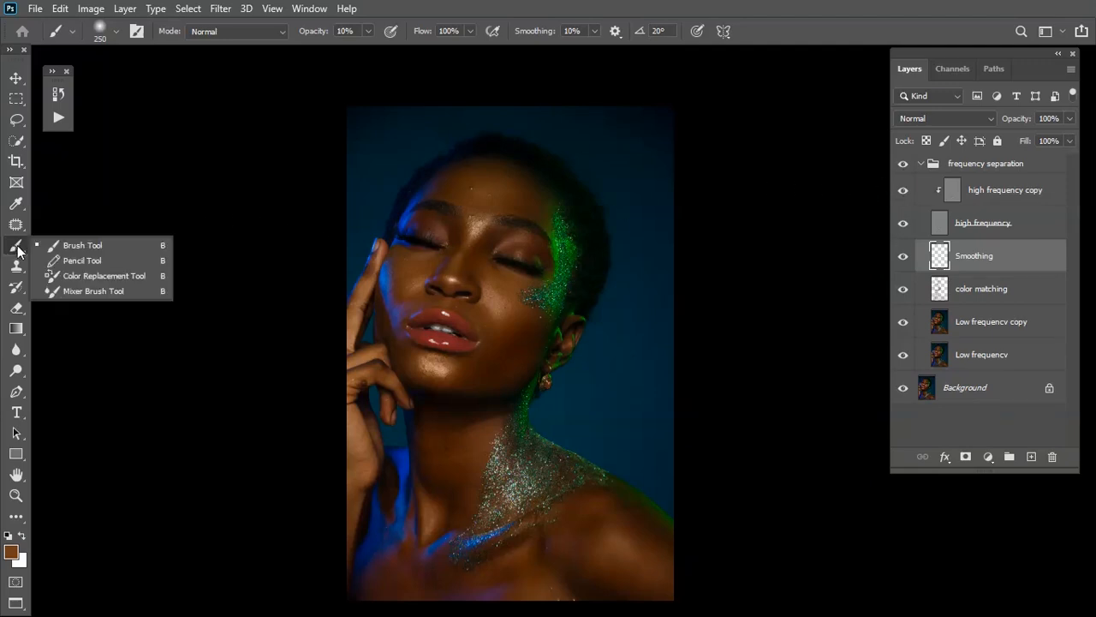
left_click(121, 292)
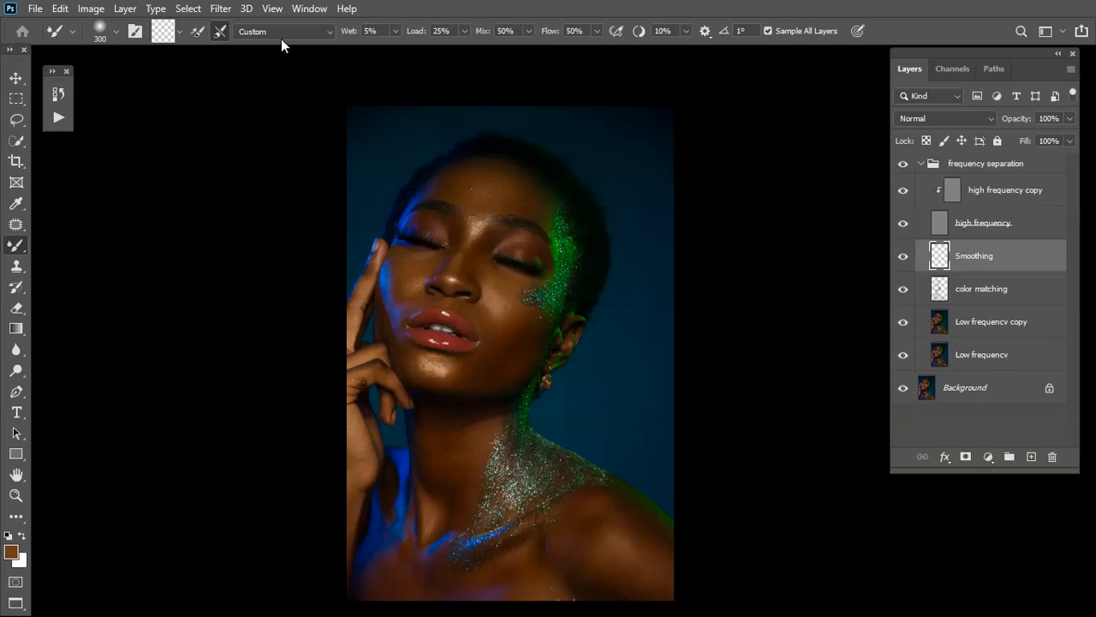
left_click(177, 35)
left_click(191, 64)
left_click_drag(480, 209, 504, 221)
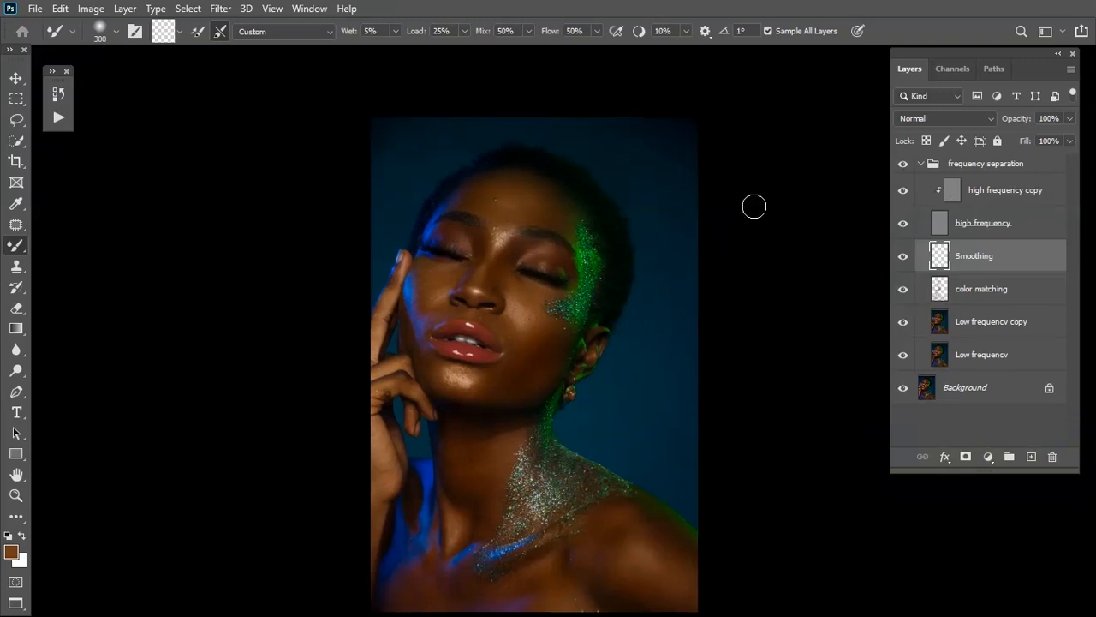
- Hide the high frequency layer and make the Smoothing layer active
left_click(1019, 228)
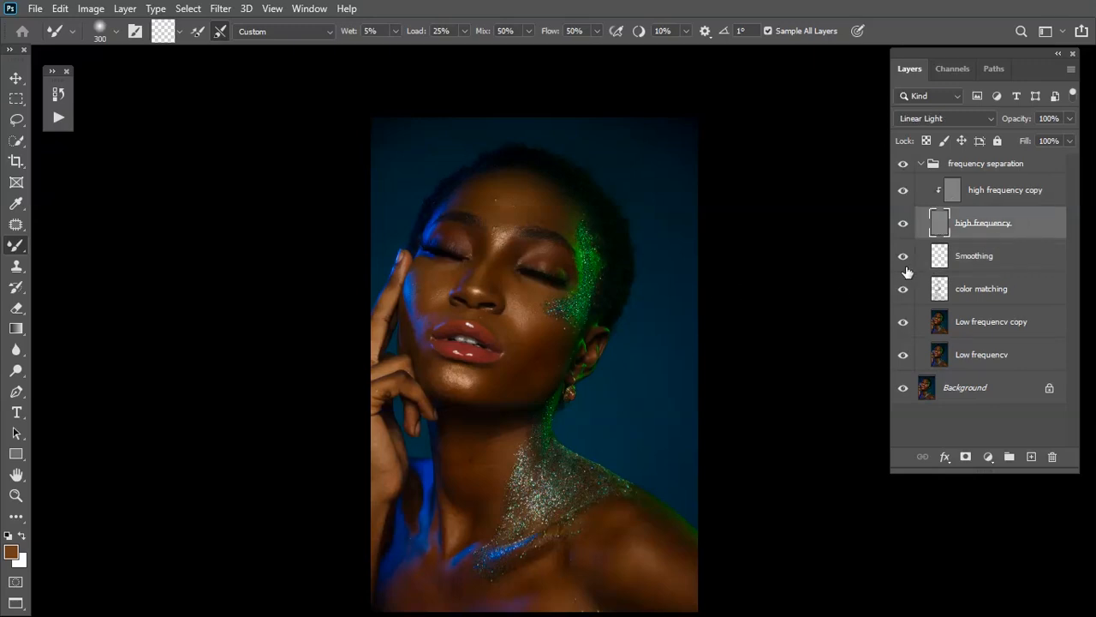
left_click(903, 224)
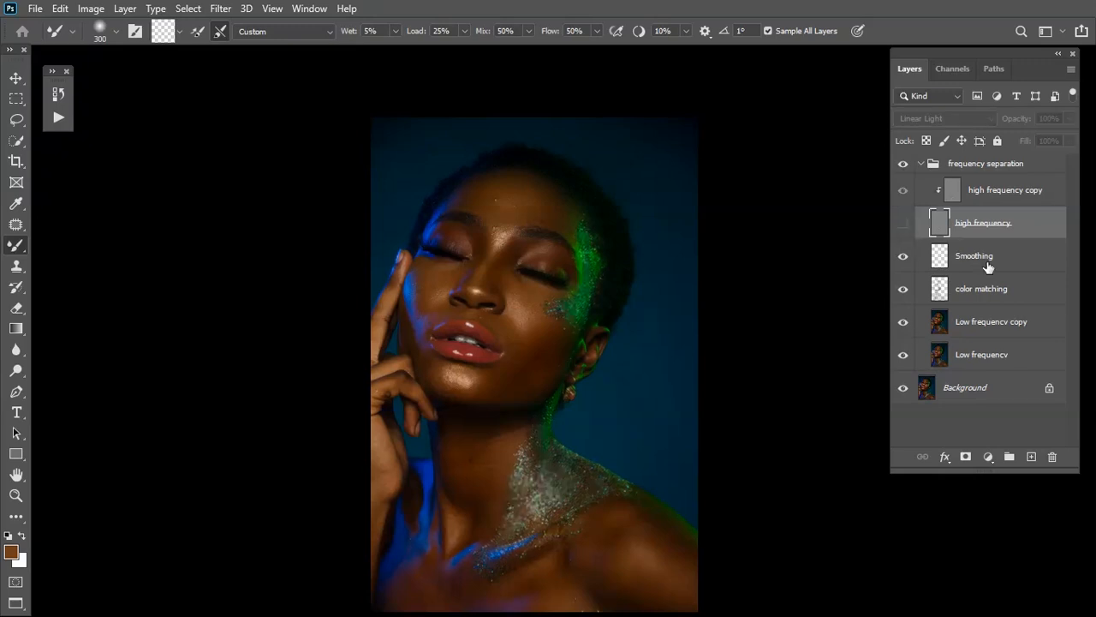
left_click(993, 268)
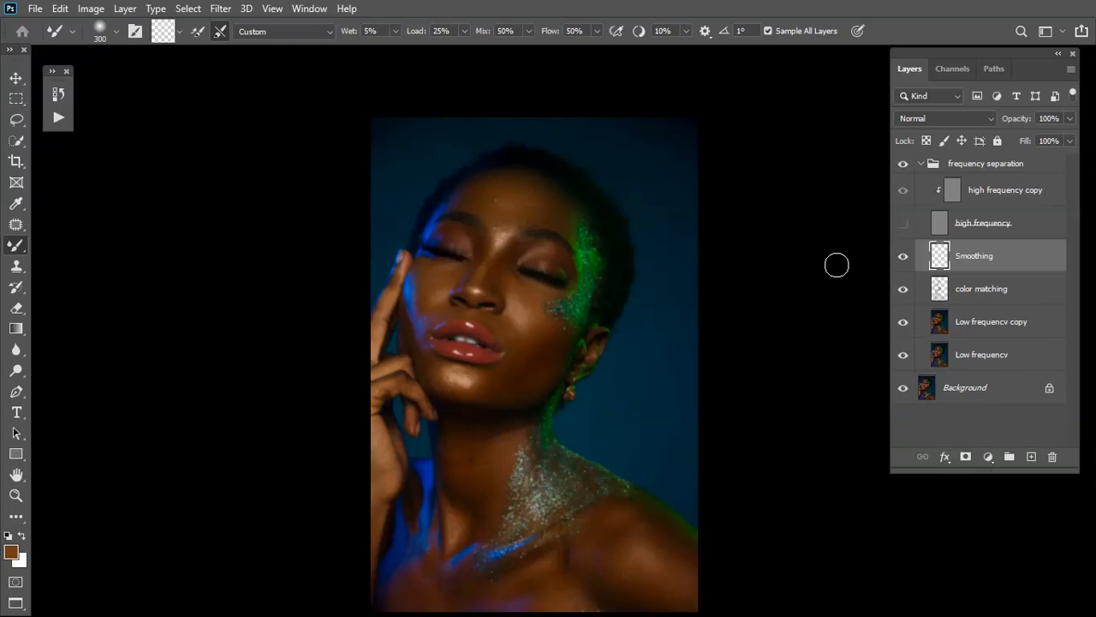
- Blend the skin transitions across the forehead, nose and cheek on the Smoothing layer with the Mixer Brush at varying sizes
key("ctrl+plus")
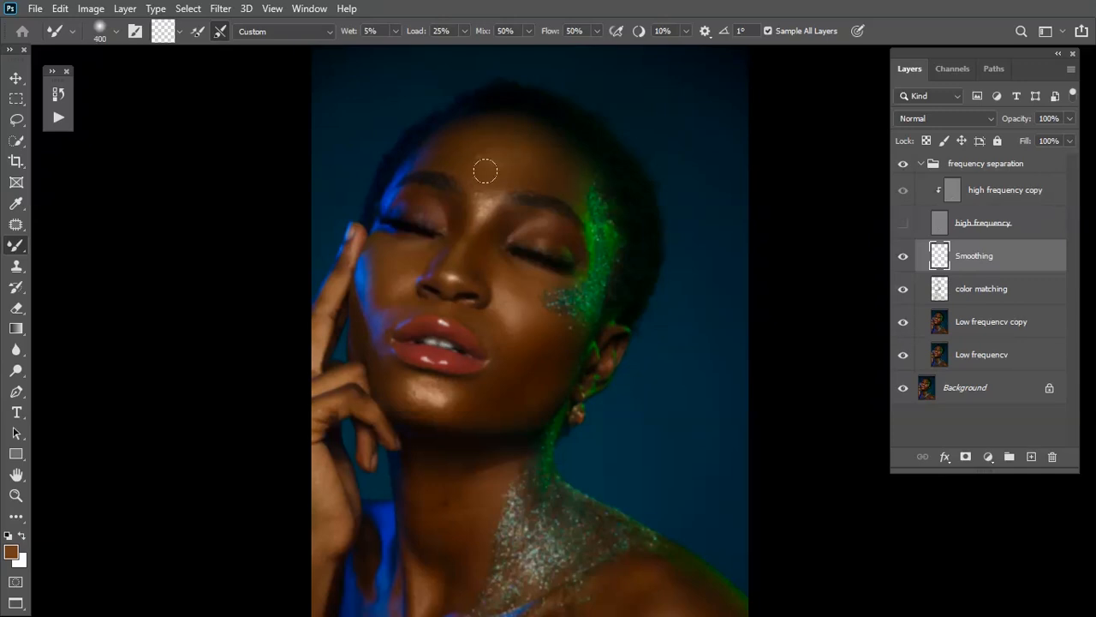
key("[")
key("[")
key("bracketleft")
key("bracketright")
scroll(510, 207, "up", 3)
key("bracketleft")
key("bracketright")
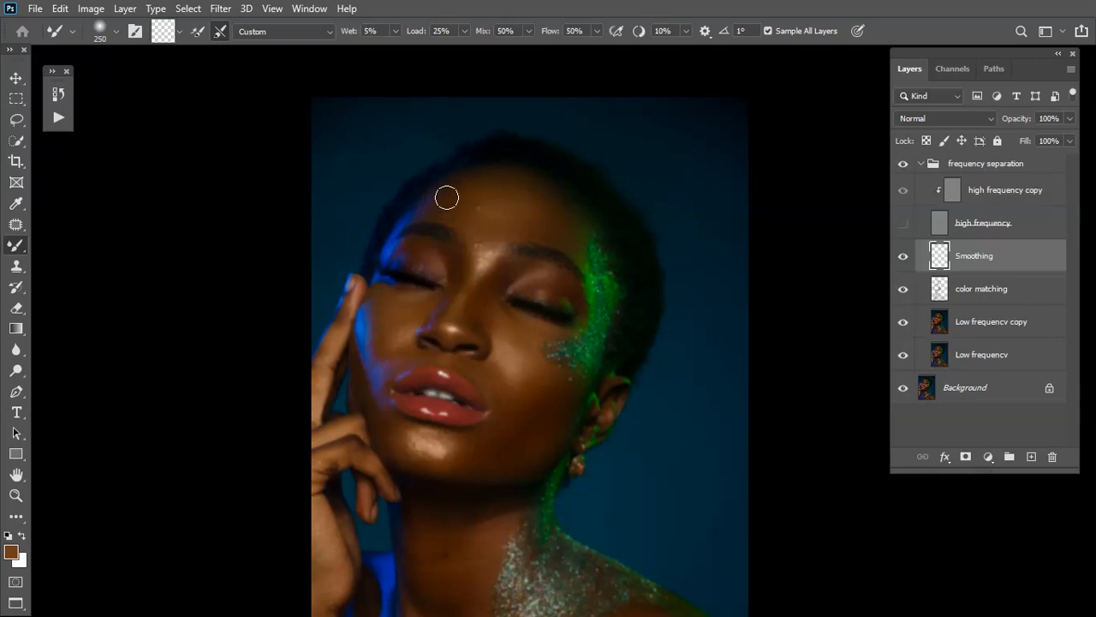
key("bracketright")
key("bracketleft")
key("bracketleft")
key("bracketright")
key("bracketleft")
key("bracketleft")
key("bracketleft")
key("bracketleft")
key("bracketleft")
key("bracketleft")
key("bracketright")
key("bracketleft")
key("bracketleft")
key("bracketleft")
key("bracketright")
key("bracketright")
key("bracketright")
key("bracketleft")
key("bracketleft")
key("bracketleft")
key("bracketright")
key("bracketright")
key("bracketright")
key("bracketright")
key("bracketright")
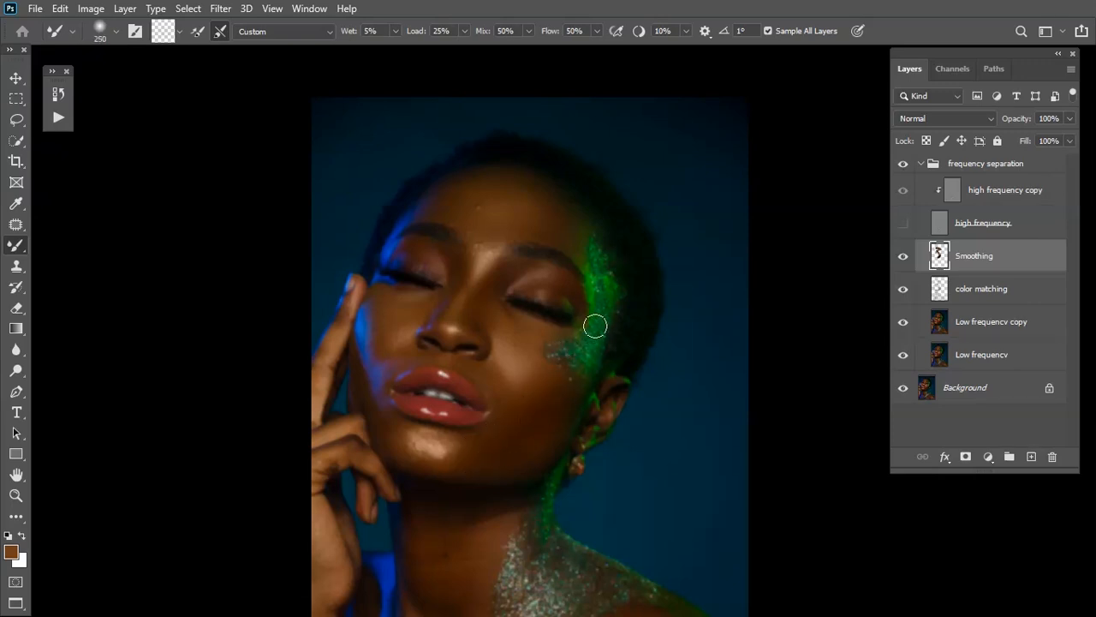
- Blend the green-lit temple and the chin highlight on the Smoothing layer with the Mixer Brush at varying sizes
key("[")
mouse_move(589, 252)
left_mouse_down()
mouse_move(600, 306)
mouse_move(605, 284)
mouse_move(611, 292)
mouse_move(604, 342)
left_mouse_up()
key("bracketright")
key("bracketright")
key("bracketright")
mouse_move(472, 458)
left_mouse_down()
mouse_move(418, 437)
mouse_move(455, 448)
mouse_move(423, 457)
mouse_move(428, 469)
left_mouse_up()
key("bracketright")
key("bracketleft")
key("bracketleft")
key("bracketleft")
key("bracketright")
key("bracketright")
key("bracketleft")
key("bracketleft")
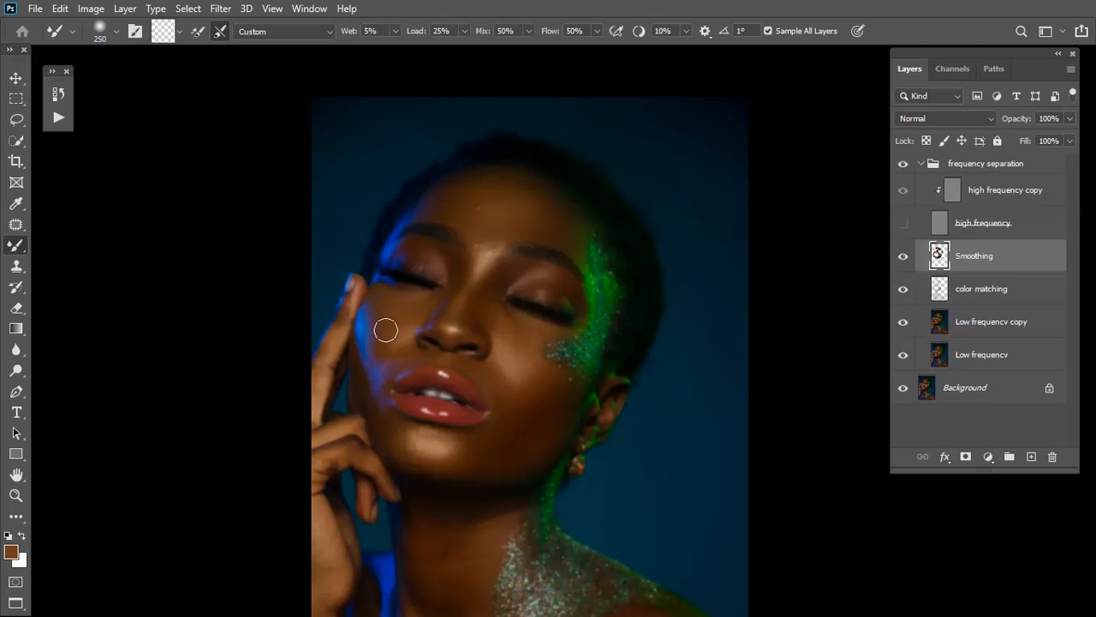
- Smooth the tonal transitions on the blue-lit cheek and lower face with the Mixer Brush
key("bracketleft")
key("bracketleft")
key("bracketleft")
key("bracketright")
key("bracketright")
key("bracketright")
key("bracketleft")
key("bracketleft")
key("bracketright")
key("bracketleft")
key("bracketright")
key("bracketright")
- Blend the skin tones of the neck, chest and shoulder on the Smoothing layer, varying the Mixer Brush size
scroll(605, 395, "down", 5)
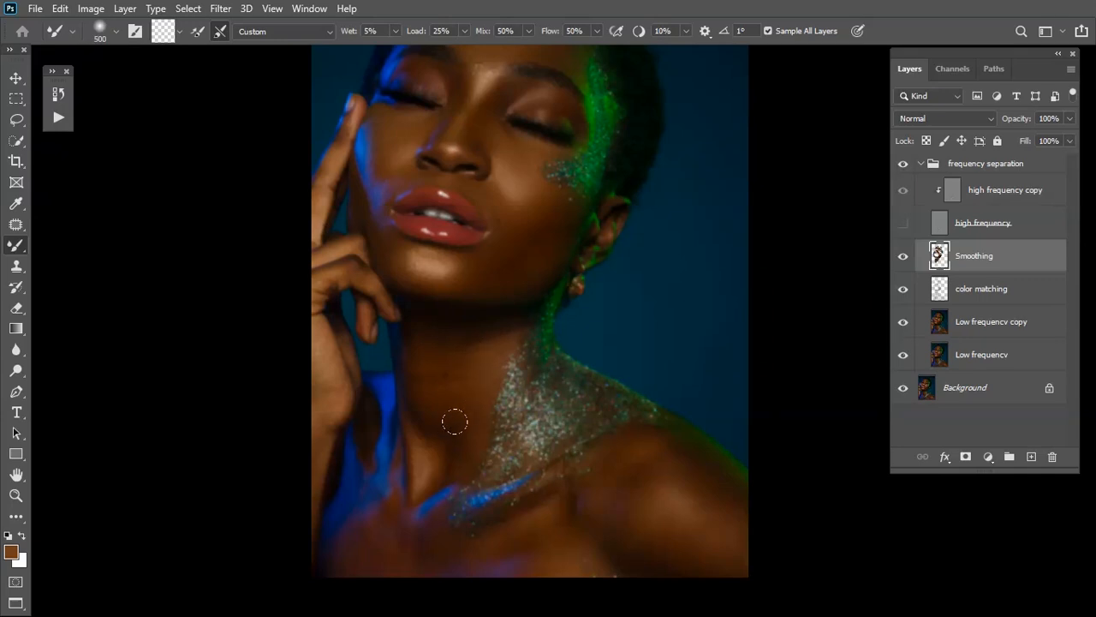
key("bracketleft")
key("bracketright")
key("bracketleft")
key("bracketright")
key("bracketleft")
key("bracketleft")
key("bracketleft")
key("bracketleft")
key("bracketright")
key("bracketright")
key("bracketright")
key("bracketright")
key("bracketleft")
key("bracketright")
key("bracketleft")
- Soften the transitions along the blue-lit edge of the neck and upper chest with a Mixer Brush of about 200 to 300
scroll(413, 517, "up", 2)
key("bracketright")
key("bracketright")
key("bracketleft")
key("bracketleft")
key("bracketleft")
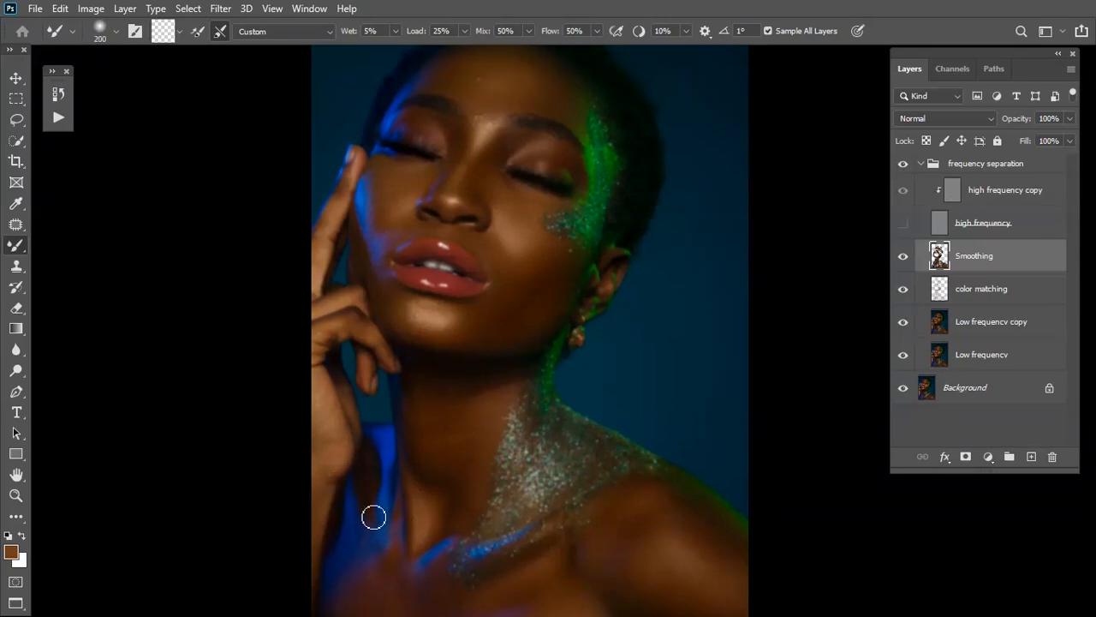
key("bracketright")
key("bracketright")
key("bracketleft")
key("bracketleft")
key("bracketleft")
key("bracketleft")
key("bracketright")
key("bracketright")
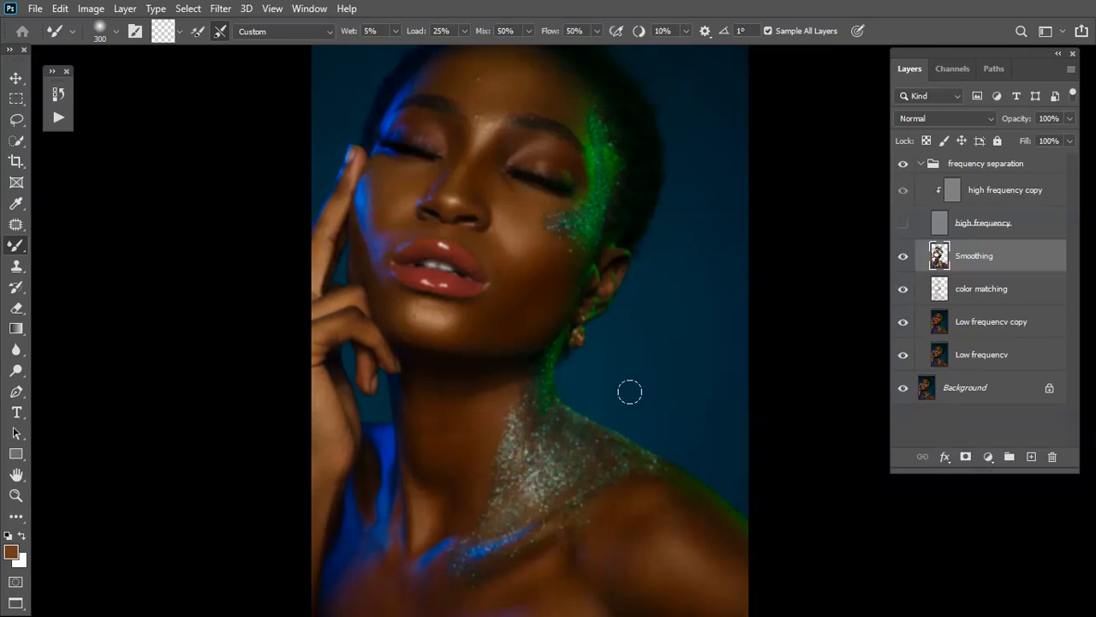
- Refine the forehead and brow-area transitions on the Smoothing layer with the Mixer Brush at 400 and smaller
scroll(590, 437, "up", 3)
key("bracketleft")
key("bracketleft")
key("bracketright")
key("bracketright")
key("bracketleft")
key("bracketleft")
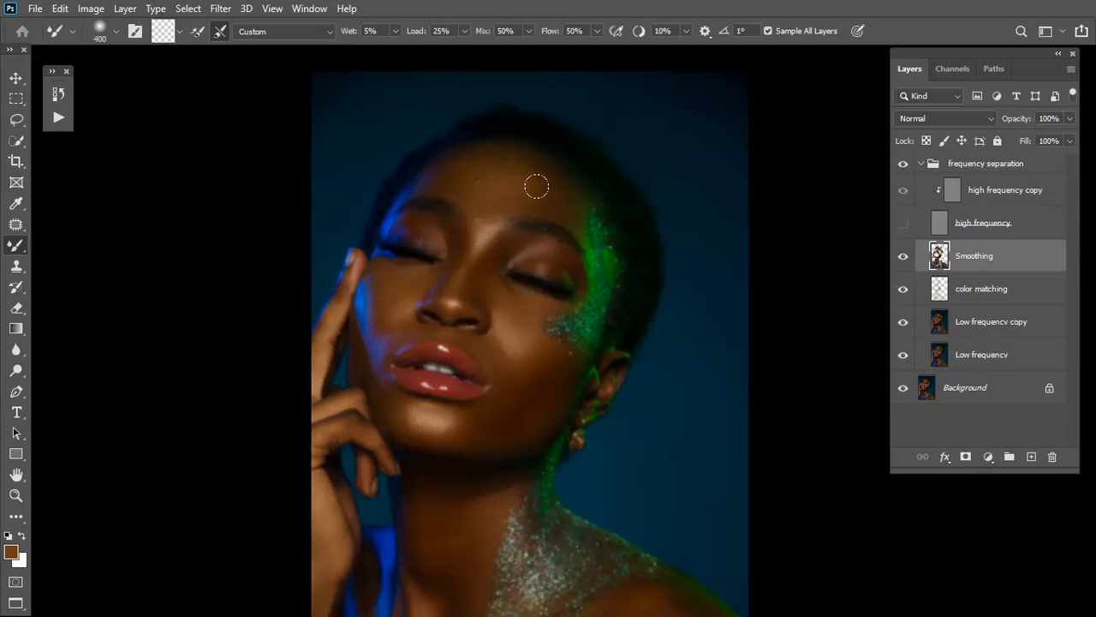
key("bracketleft")
key("bracketleft")
key("bracketleft")
key("bracketright")
key("bracketright")
key("bracketleft")
key("bracketleft")
key("bracketleft")
key("bracketleft")
key("bracketright")
key("bracketright")
key("bracketleft")
key("bracketleft")
key("bracketright")
- Blend the under-eye area, cheeks and jaw edge near the earring, reducing the Mixer Brush to 125 for tight spots
scroll(477, 299, "up", 2)
key("bracketleft")
key("bracketleft")
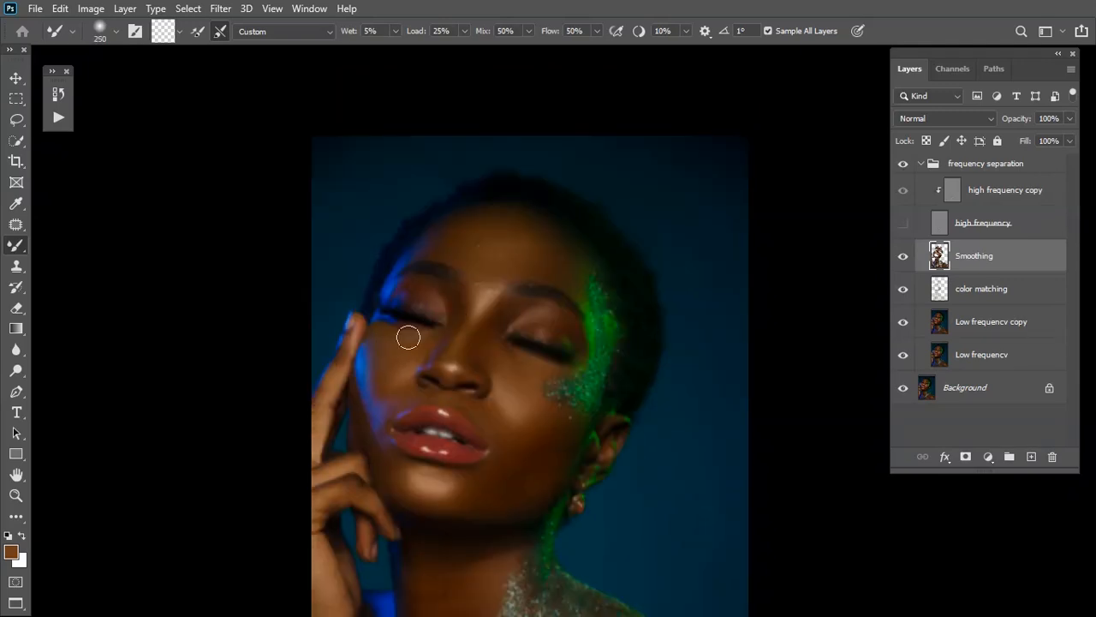
key("bracketleft")
key("bracketleft")
key("bracketright")
key("bracketright")
key("bracketleft")
key("bracketleft")
key("bracketright")
key("bracketright")
key("bracketleft")
key("bracketleft")
key("bracketright")
scroll(579, 472, "down", 1)
key("bracketleft")
key("bracketleft")
key("bracketleft")
key("bracketleft")
key("bracketleft")
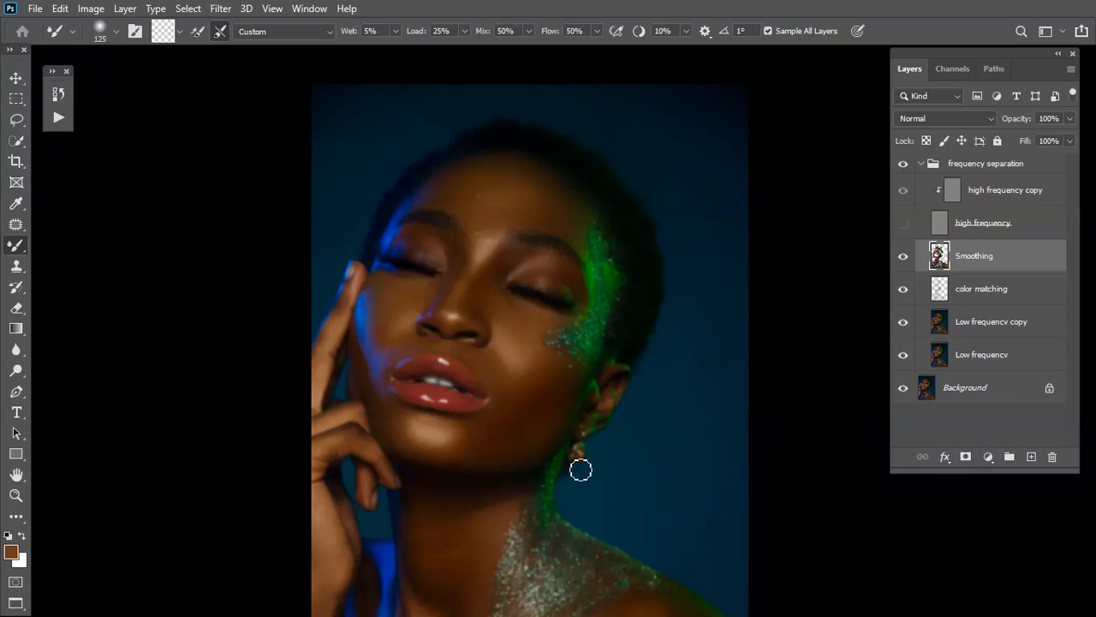
- Smooth the neck and lower chest once more with a larger Mixer Brush of up to 400
scroll(565, 463, "down", 3)
key("bracketright")
key("bracketright")
key("bracketright")
key("bracketright")
key("bracketright")
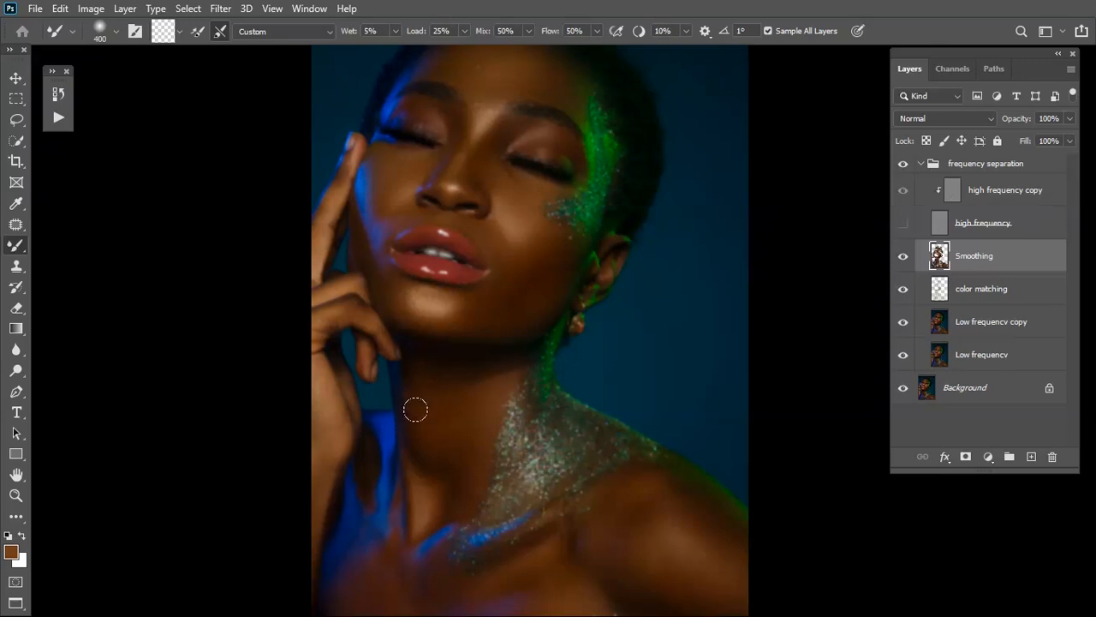
key("bracketleft")
key("bracketleft")
key("bracketright")
scroll(458, 539, "down", 1)
key("bracketright")
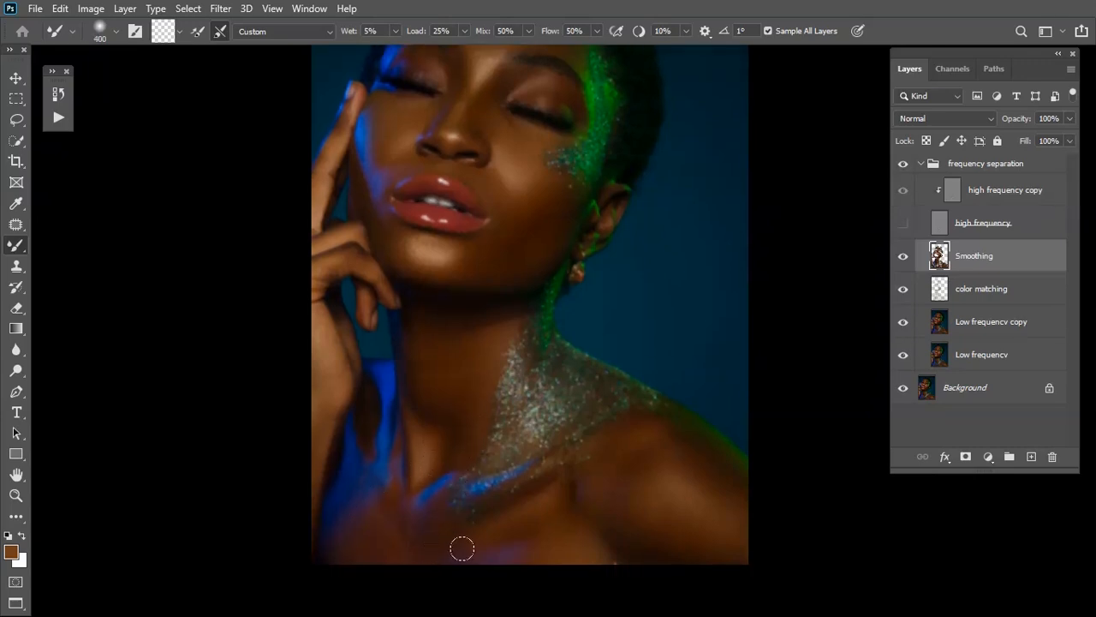
- Blend the small transitions on and around the lips with a fine Mixer Brush of about 90
key("bracketleft")
key("ctrl+plus")
left_click_drag(359, 78, 497, 455)
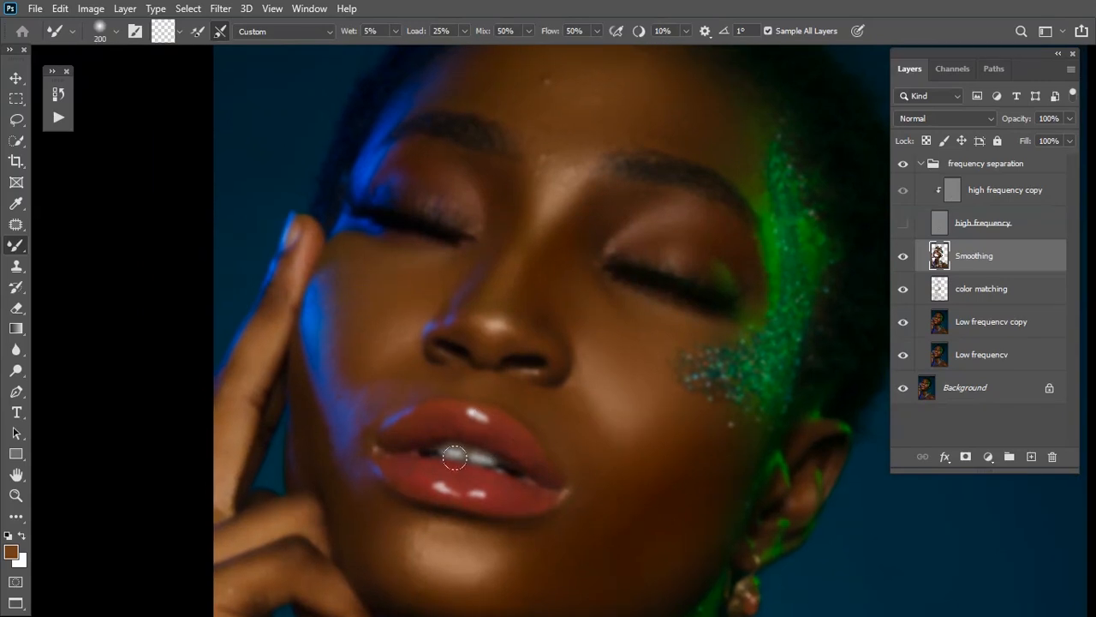
key("ctrl+plus")
key("bracketleft")
key("bracketleft")
key("bracketleft")
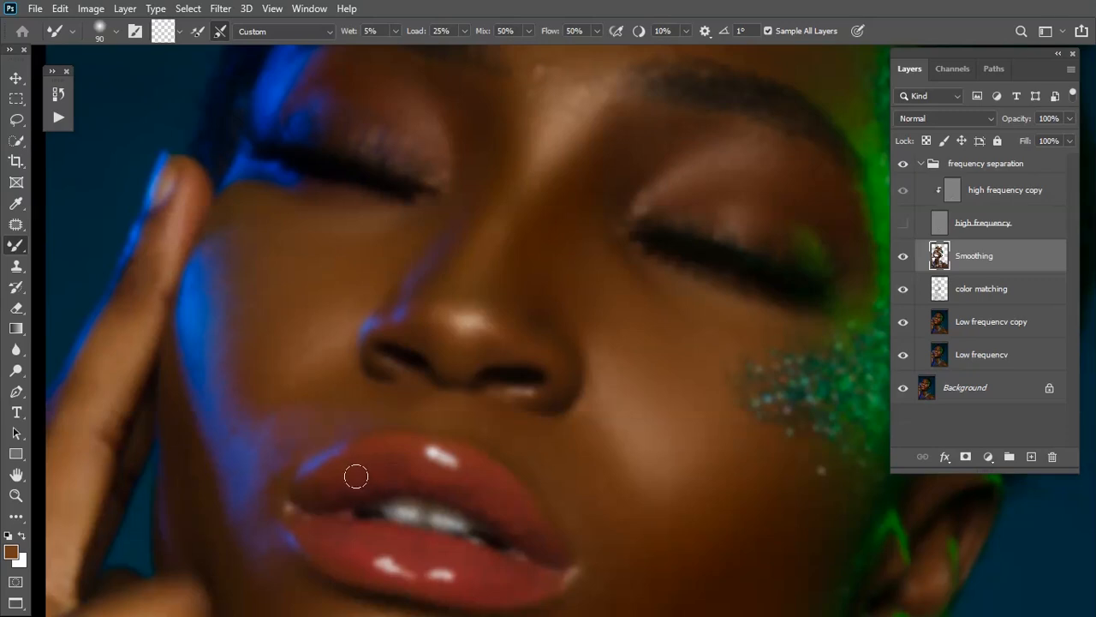
key("bracketright")
key("bracketleft")
key("bracketleft")
key("bracketleft")
key("bracketright")
key("bracketright")
key("bracketleft")
key("bracketleft")
key("bracketright")
- Blend the fine transitions around the eyebrows and forehead with a Mixer Brush of about 70 to 100
left_click_drag(416, 226, 283, 549)
left_click_drag(418, 334, 325, 259)
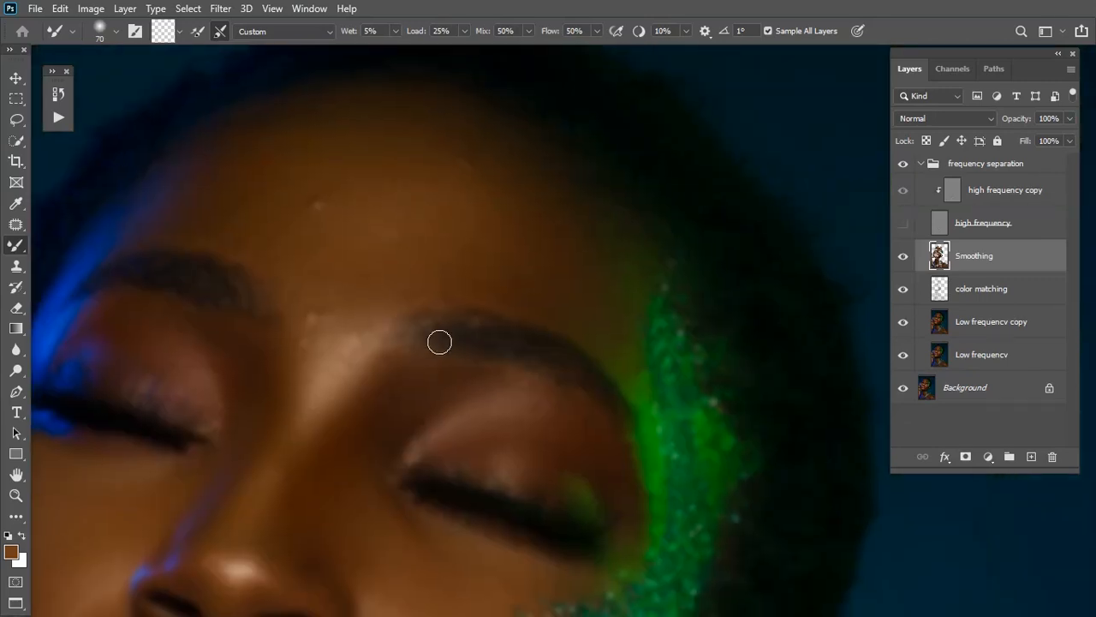
key("bracketright")
key("bracketright")
key("bracketright")
key("bracketleft")
key("bracketleft")
key("bracketright")
- Turn the high frequency layer's visibility back on and check the skin texture over the smoothed face
key("ctrl+minus")
key("ctrl+minus")
key("ctrl+minus")
key("ctrl+minus")
left_click_drag(533, 615, 509, 567)
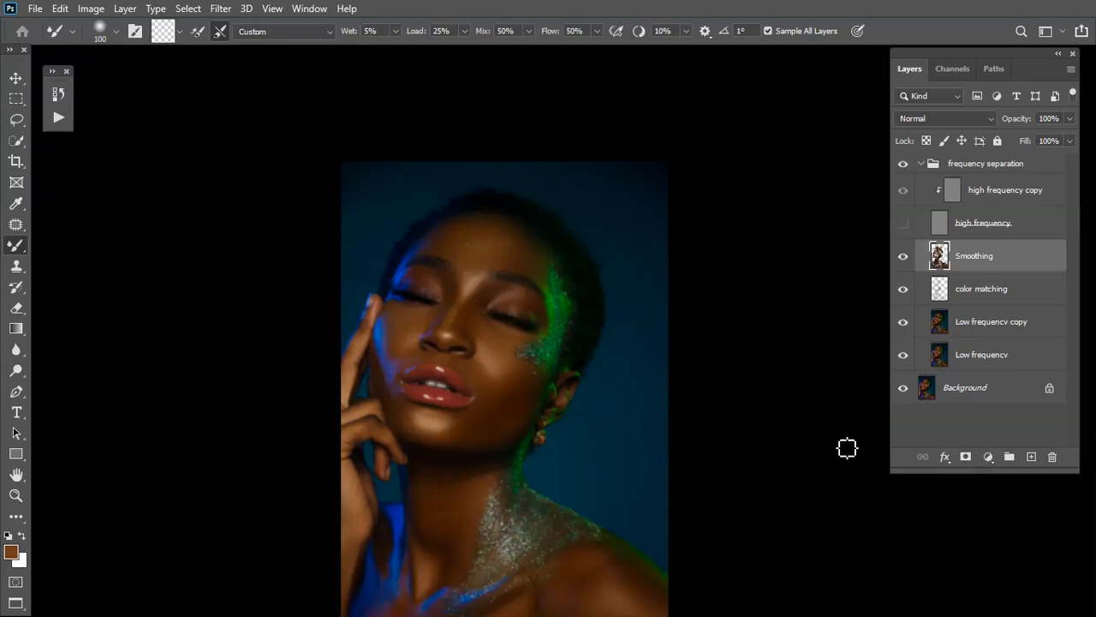
left_click(986, 234)
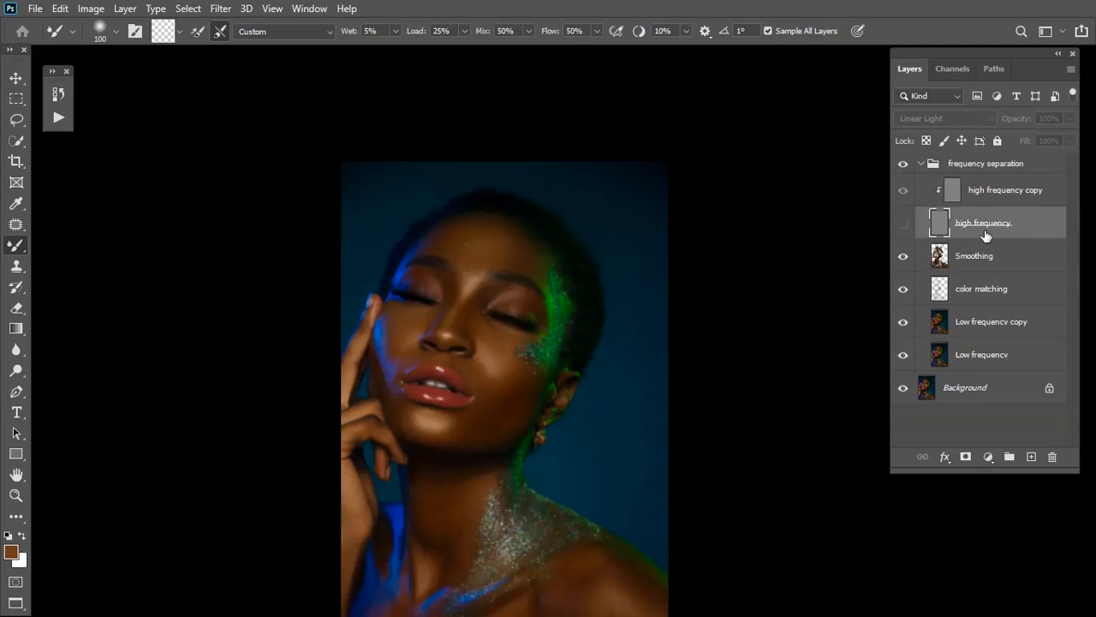
left_click(906, 223)
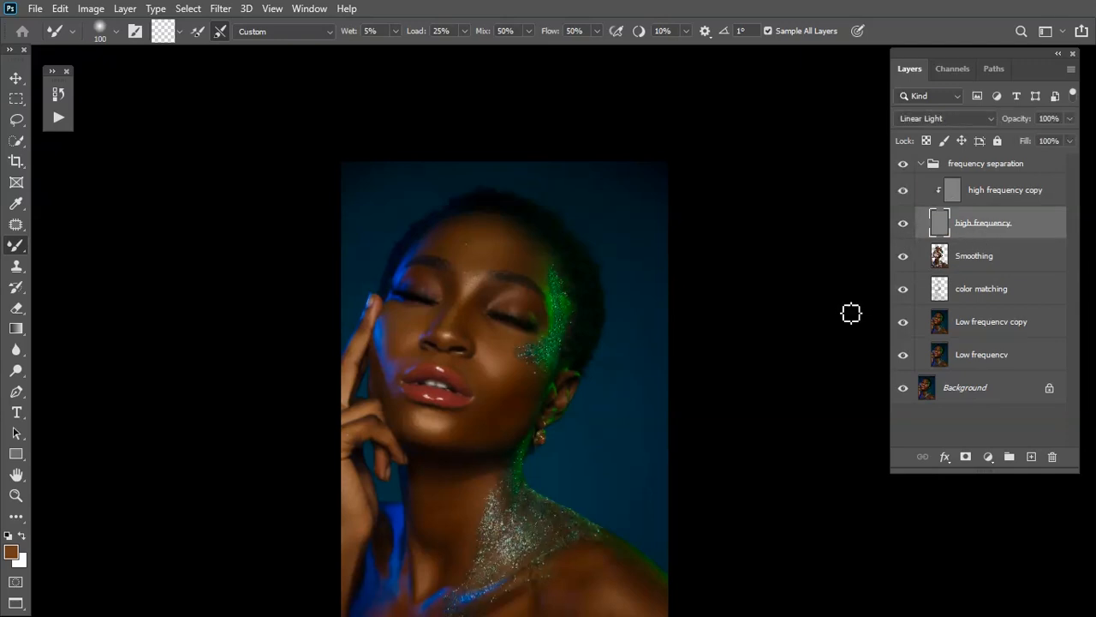
key("ctrl+plus")
key("ctrl+plus")
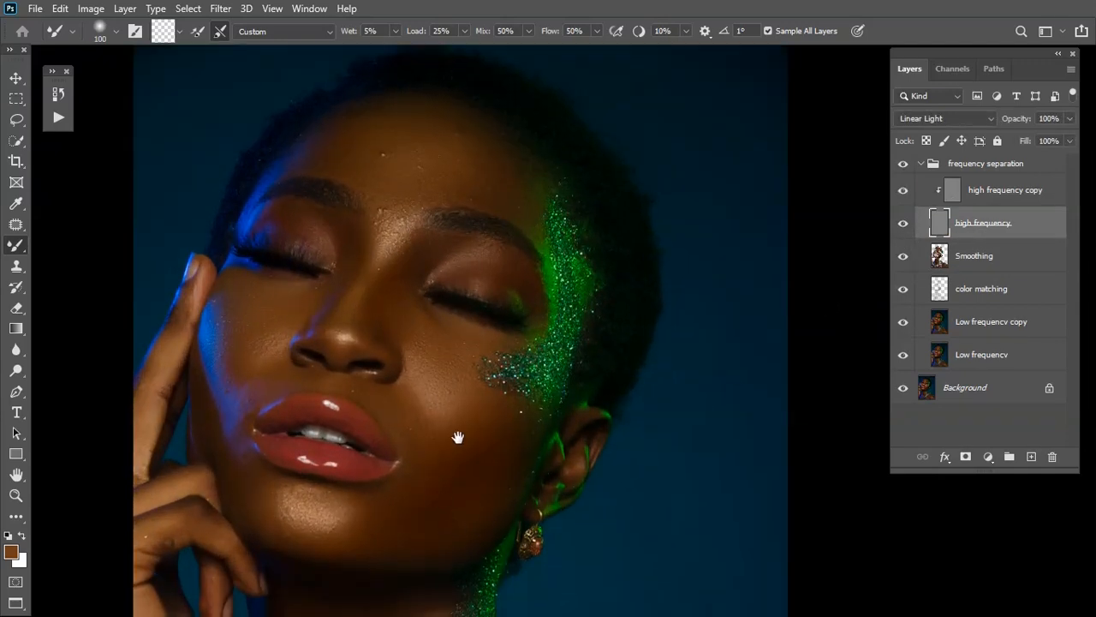
left_click_drag(458, 438, 509, 391)
key("ctrl+minus")
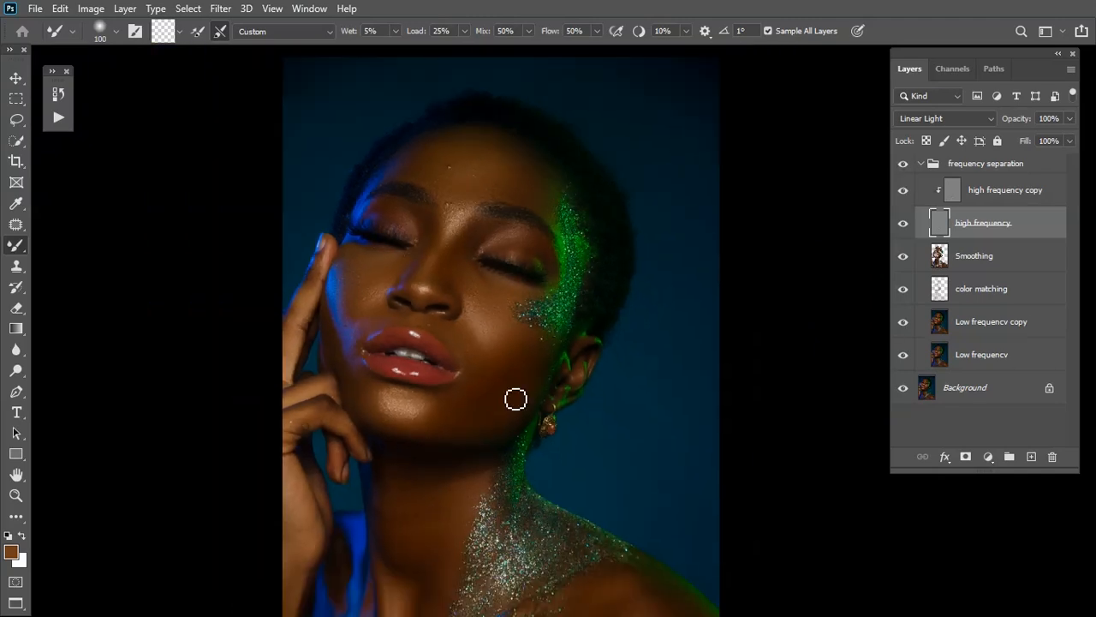
- Activate the high frequency copy layer and switch to the Clone Stamp tool at size 100
left_click(975, 257)
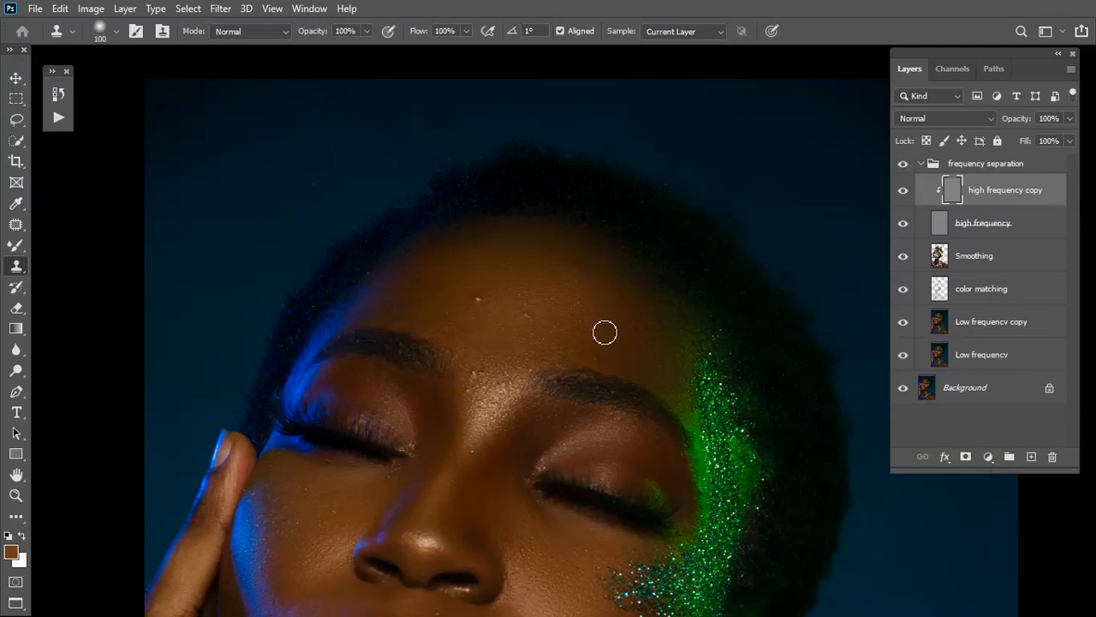
key("space")
left_click_drag(520, 531, 497, 455)
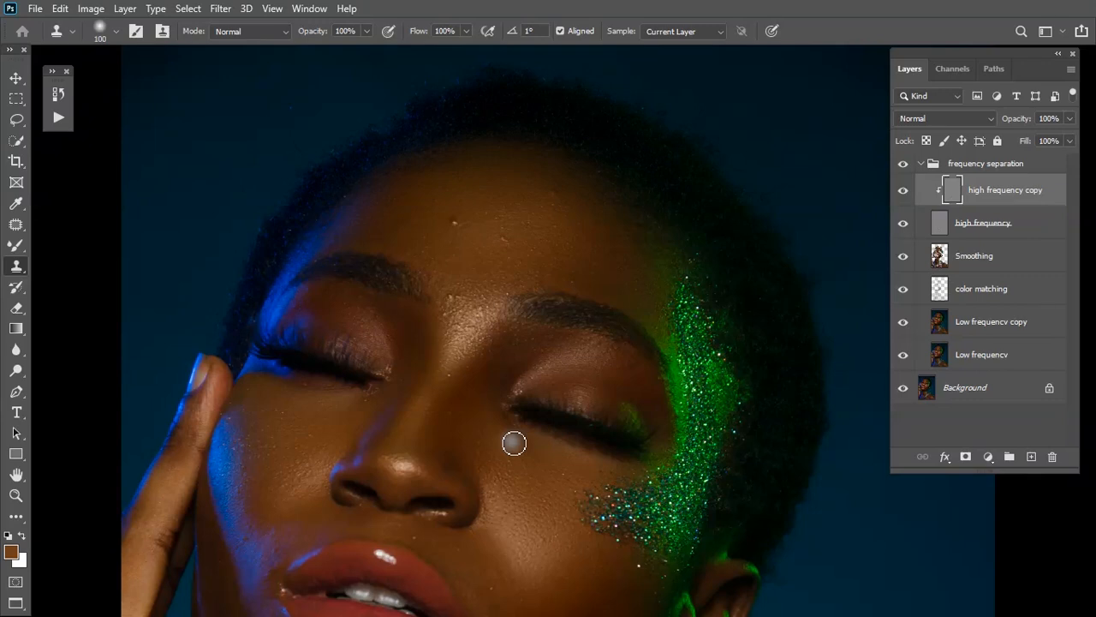
- Select the Smoothing layer and toggle its visibility off and on to compare the face before and after blending
left_click(1018, 252)
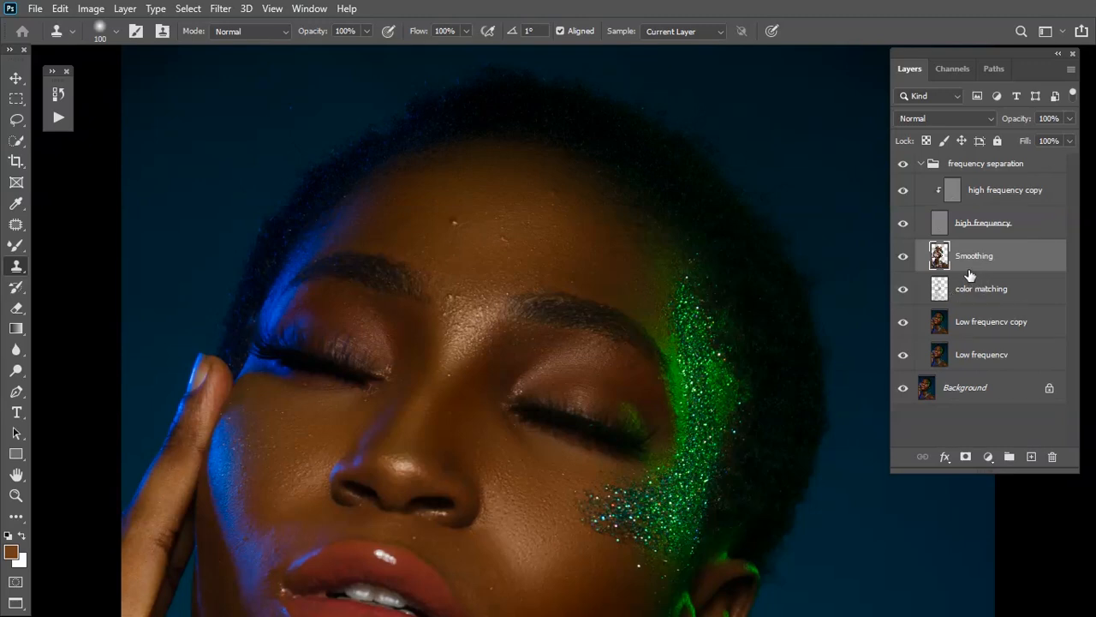
left_click_drag(629, 403, 597, 350)
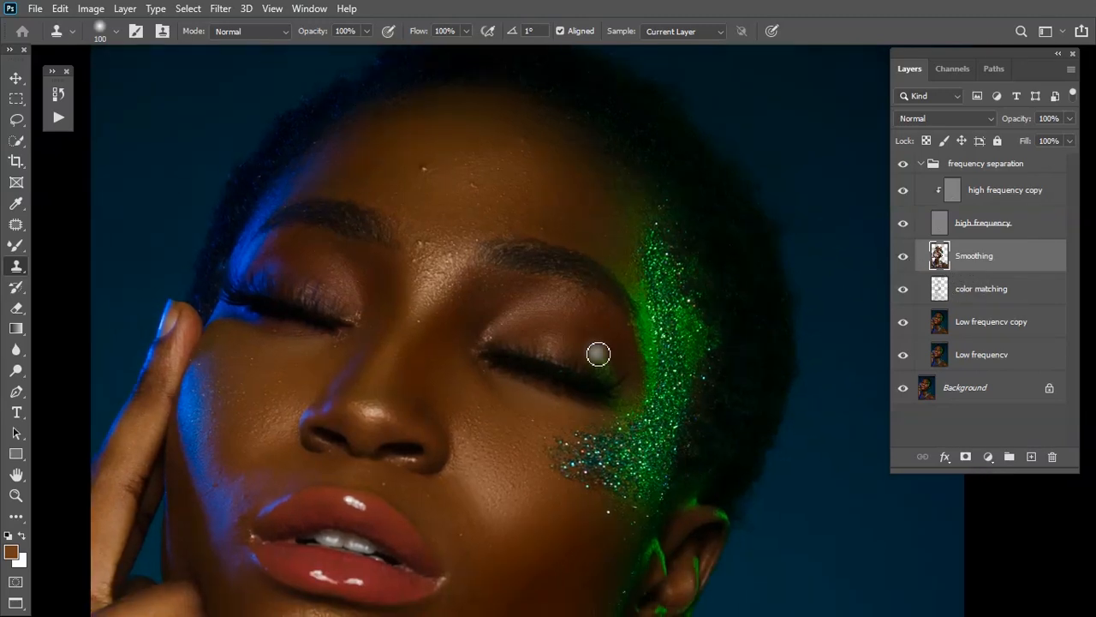
key("ctrl+minus")
left_click(903, 257)
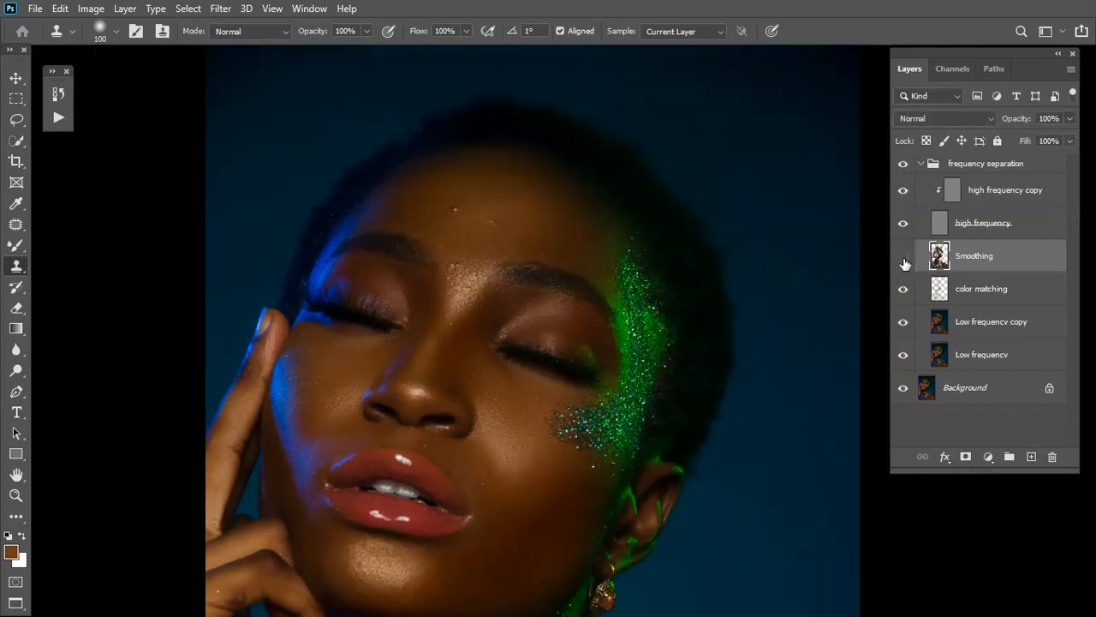
left_click(903, 260)
left_click(903, 260)
left_click(903, 259)
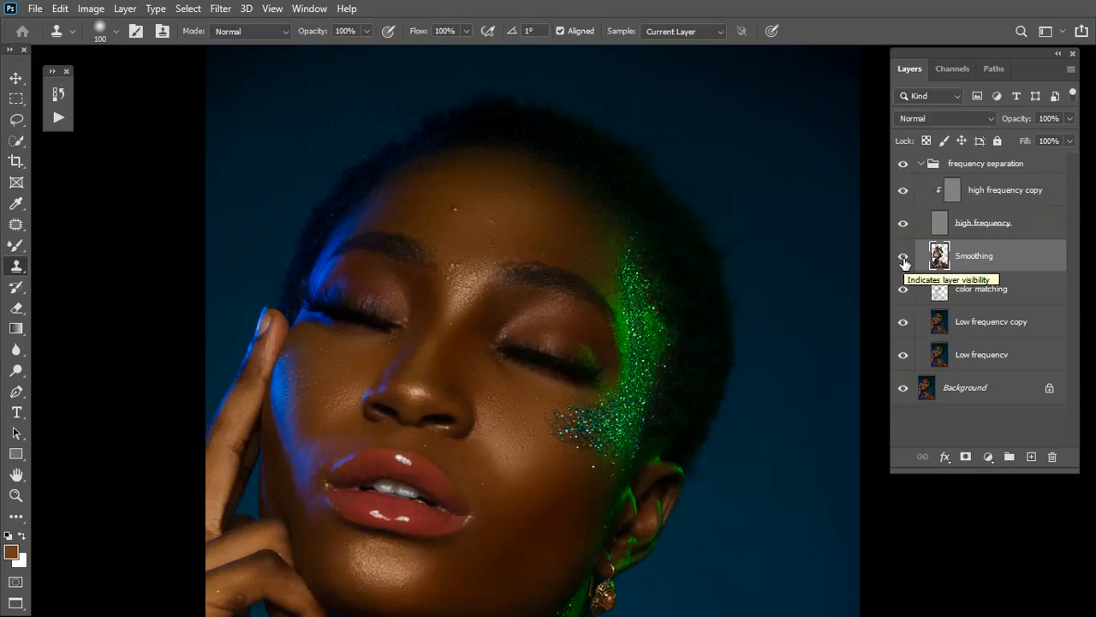
- Inspect the chin, lips and forehead texture up close and make the high frequency copy layer active
key("ctrl+plus")
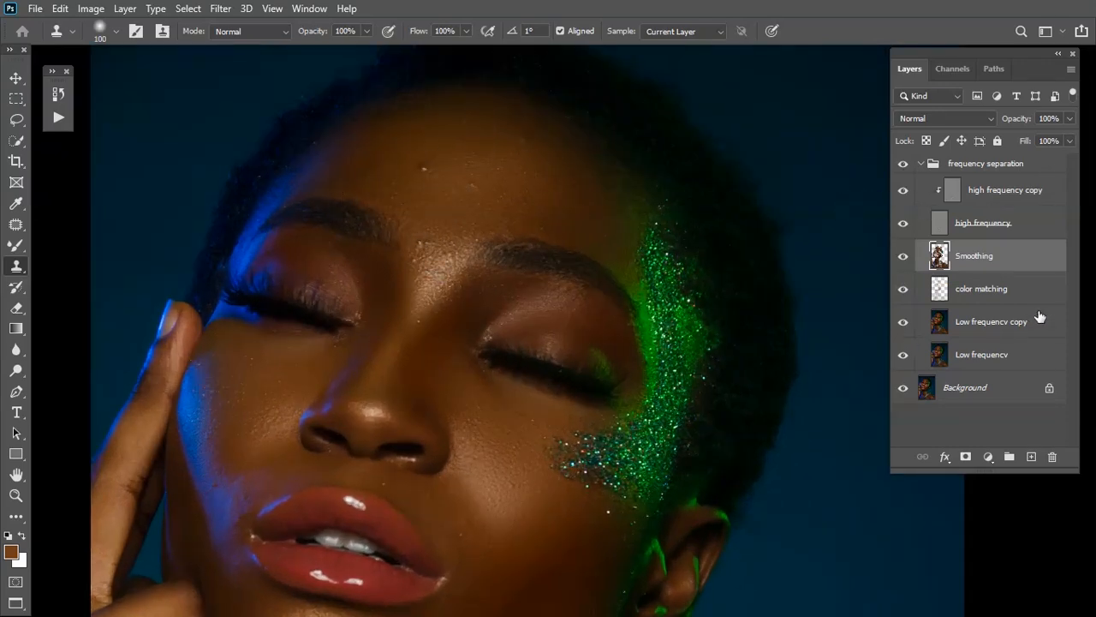
scroll(403, 232, "down", 5)
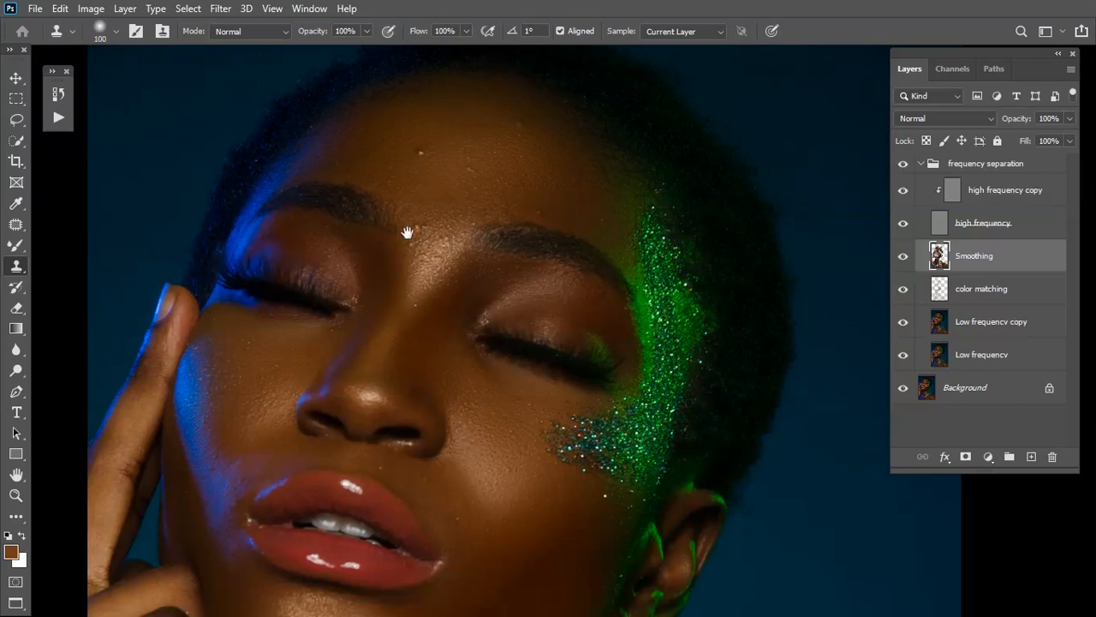
scroll(364, 377, "down", 4)
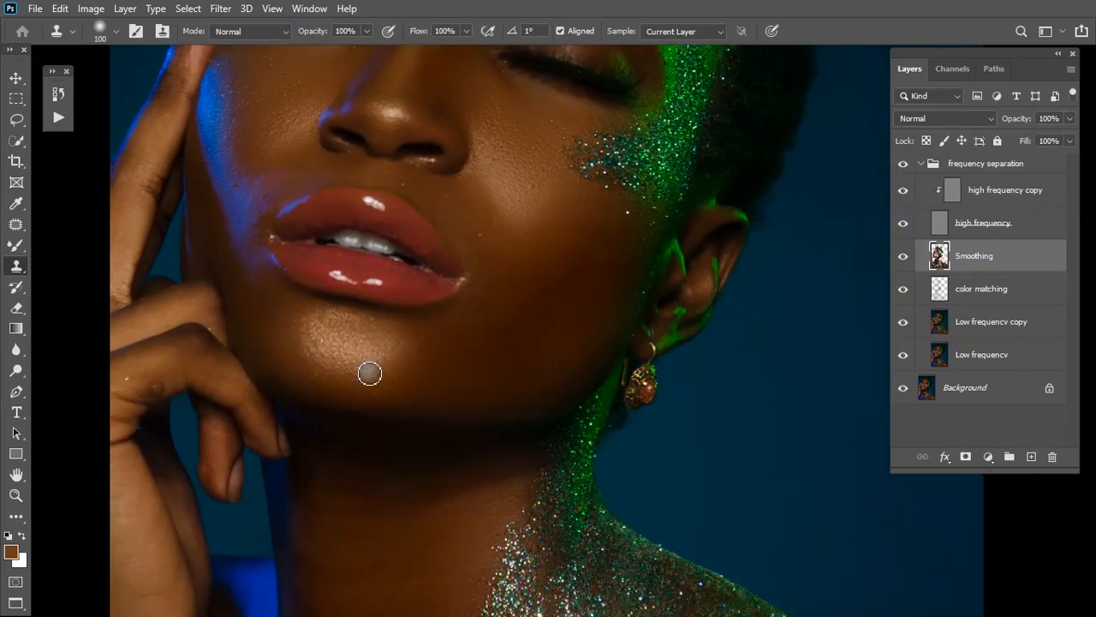
key("ctrl+plus")
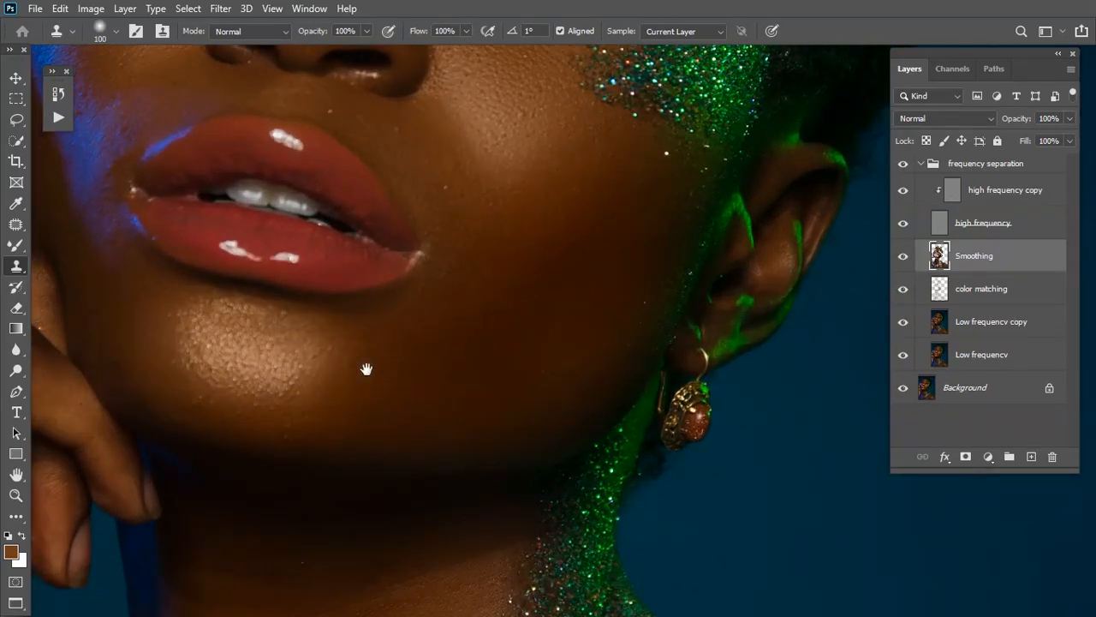
left_click_drag(426, 218, 453, 482)
left_click_drag(421, 138, 450, 409)
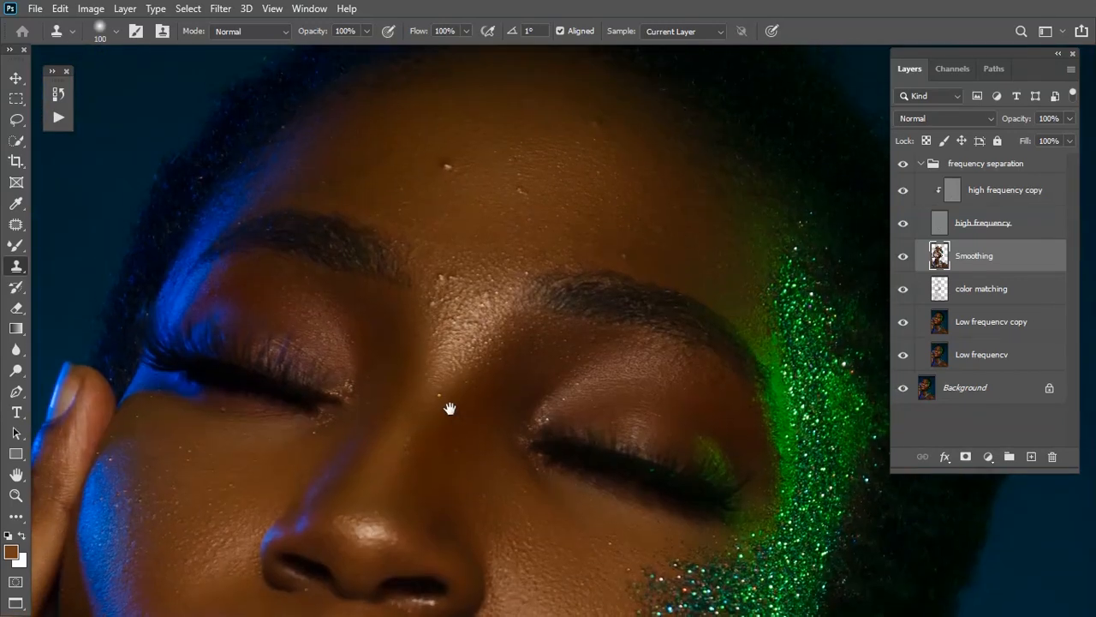
left_click(1016, 193)
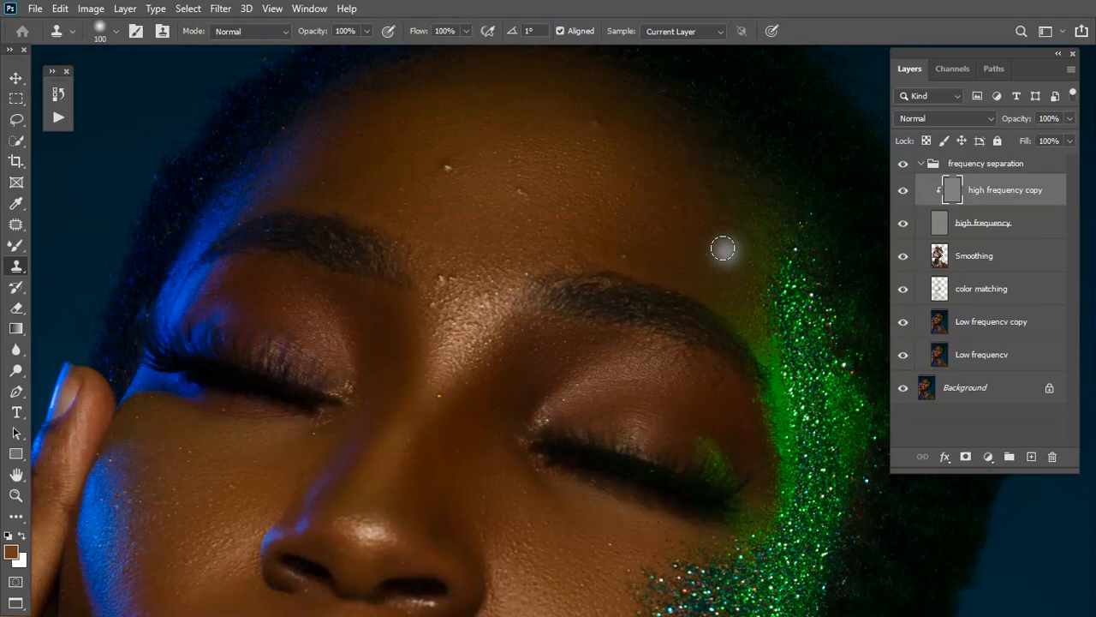
- Reduce the Clone Stamp to size 80 and clone clean texture over the small marks on the upper forehead near the hairline
scroll(725, 250, "up", 2)
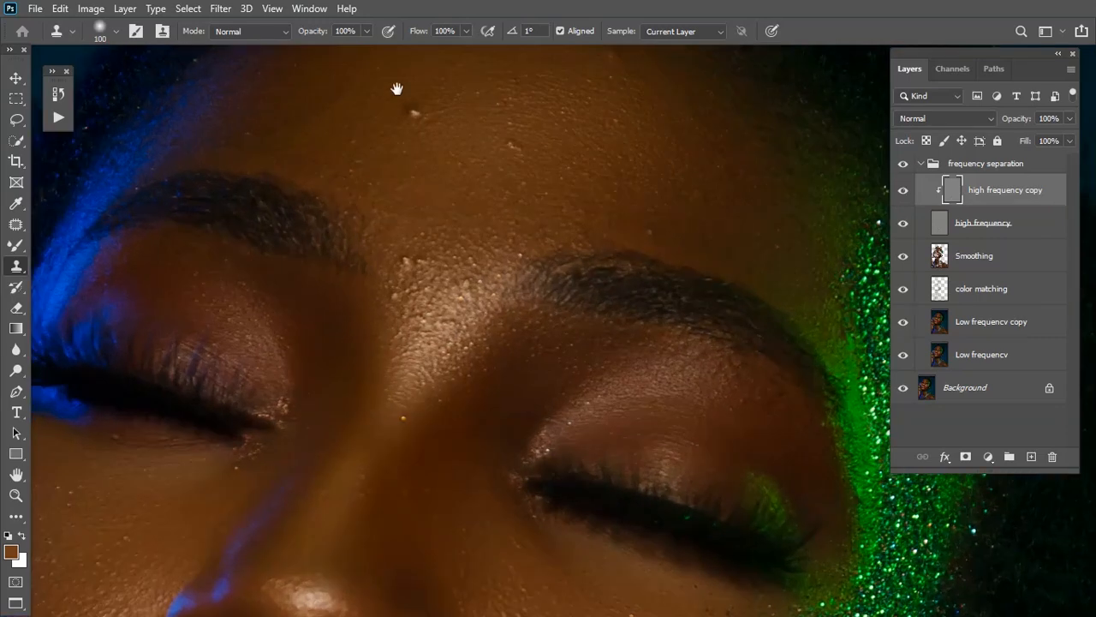
left_click_drag(398, 89, 417, 298)
left_click_drag(589, 278, 526, 282)
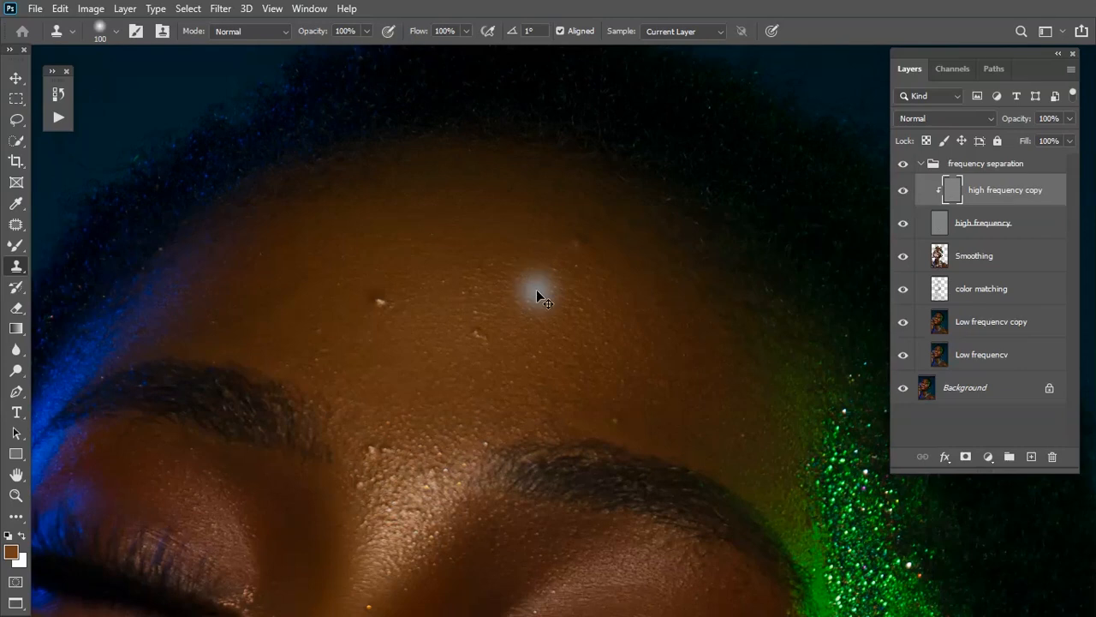
scroll(536, 290, "up", 1)
left_click_drag(467, 333, 369, 389)
key("bracketleft")
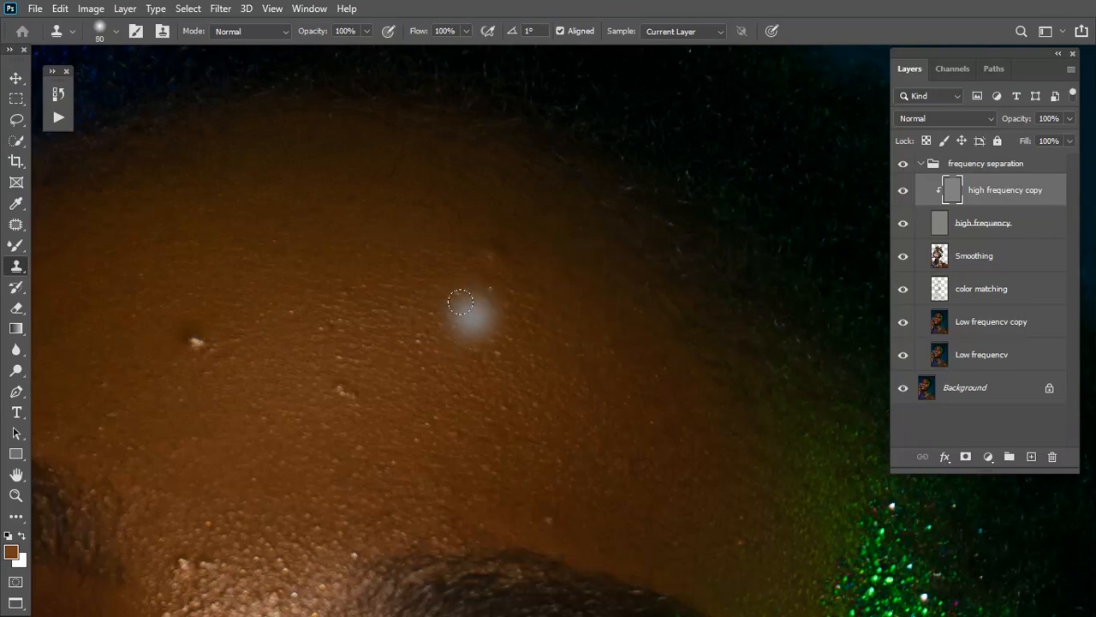
key("bracketleft")
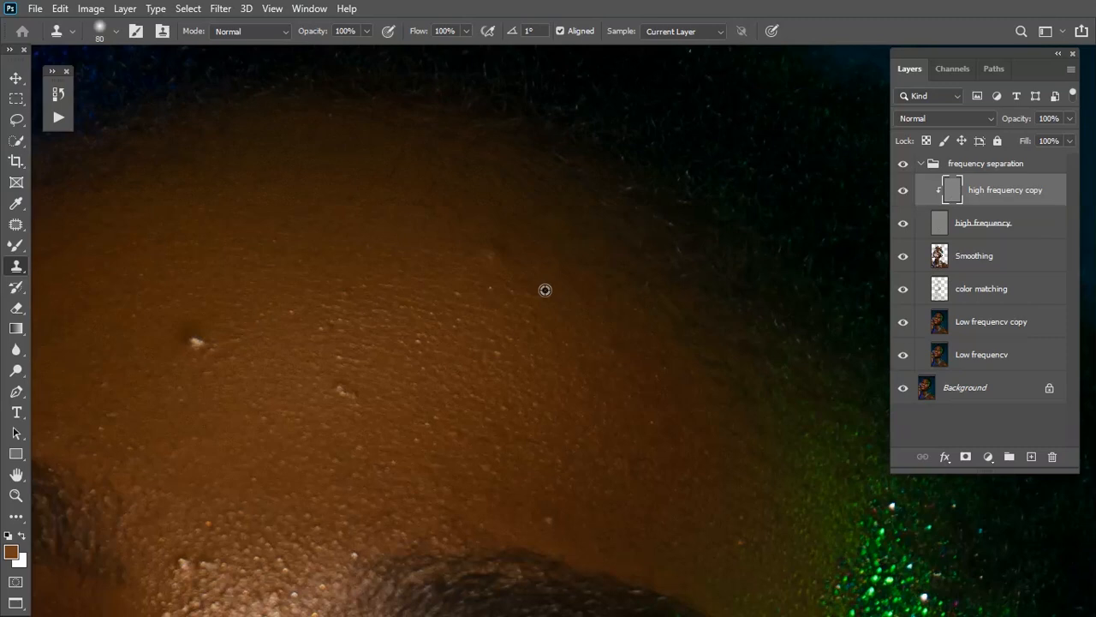
left_click(544, 289, "alt")
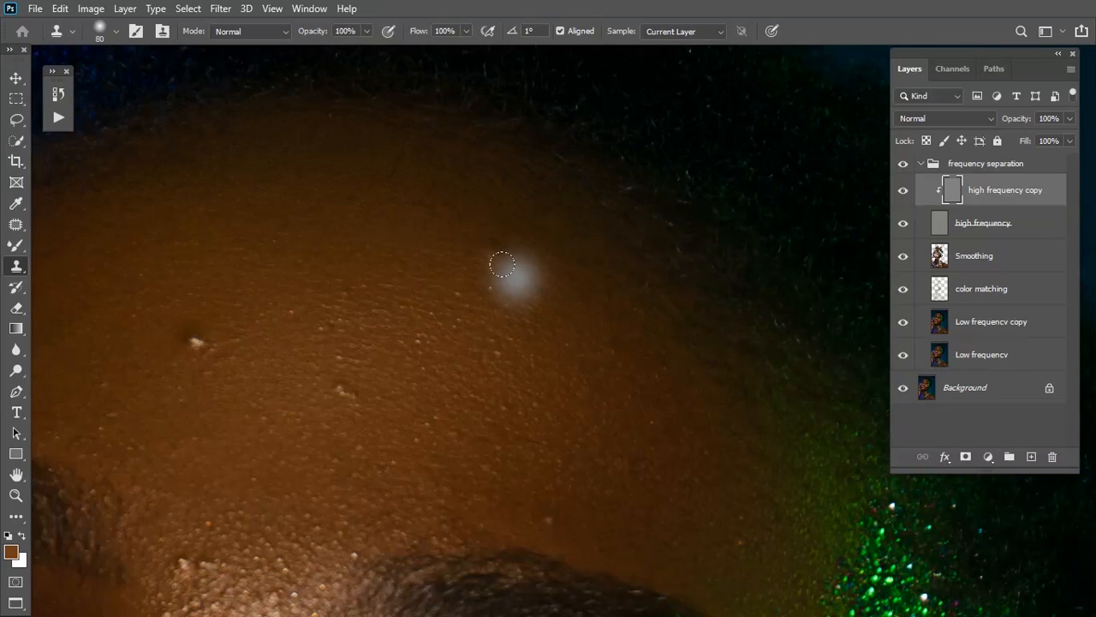
left_click(595, 354)
left_click_drag(595, 354, 529, 284)
left_click_drag(562, 342, 536, 294)
left_click_drag(665, 397, 637, 398)
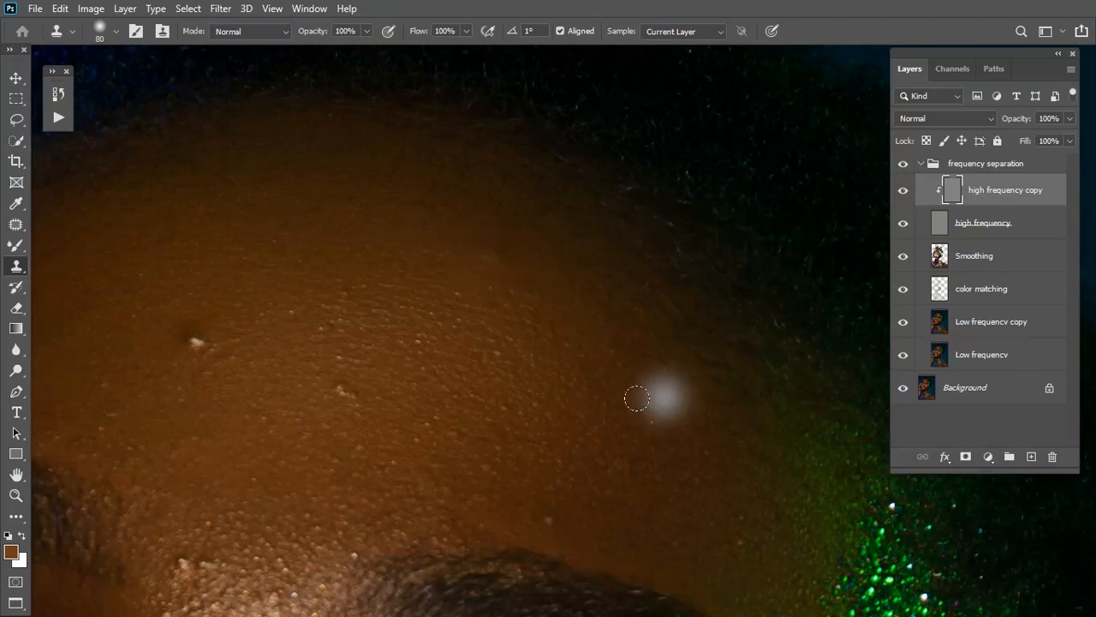
- Clone out the two raised bumps in the middle of the forehead with the Clone Stamp at size 70
left_click_drag(240, 376, 374, 281)
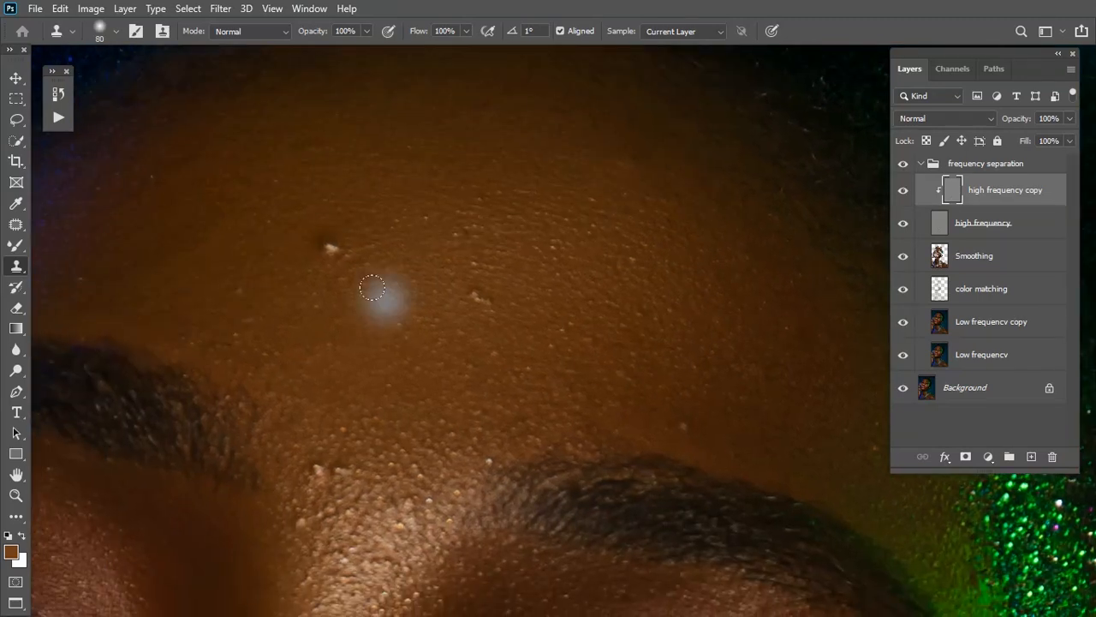
key("bracketleft")
left_click(328, 246)
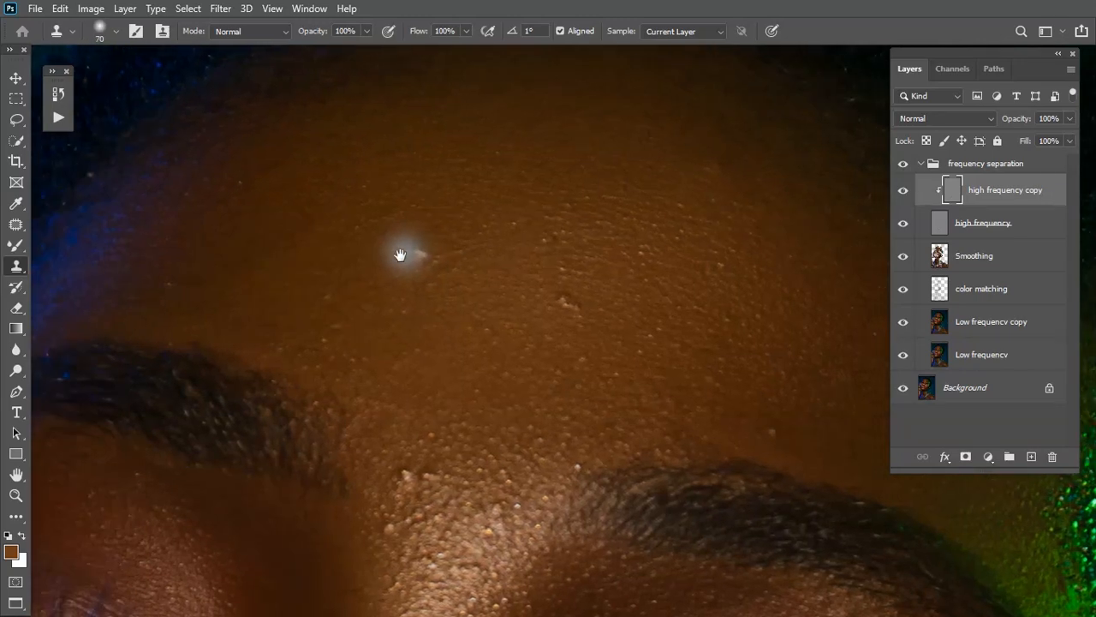
scroll(370, 224, "up", 3)
scroll(374, 225, "down", 3)
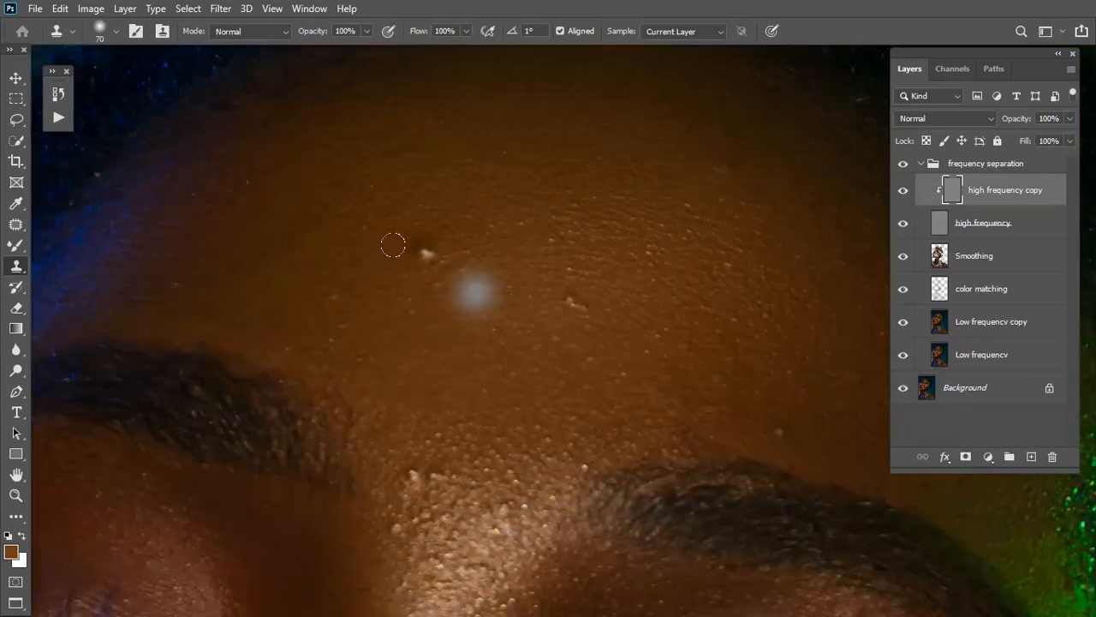
left_click(378, 238, "alt")
left_click(420, 250)
left_click(517, 313, "alt")
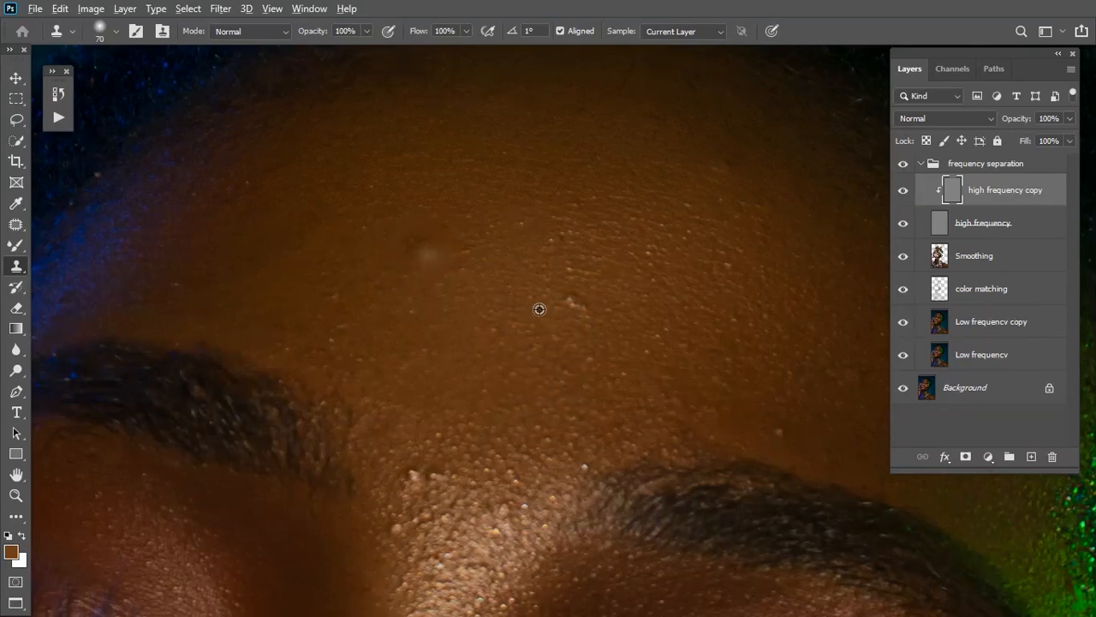
left_click(560, 299)
- Reduce the Clone Stamp to size 45 and clone out the spot above the glitter-side eyebrow and the bumps between the eyebrows
left_click_drag(564, 405, 489, 252)
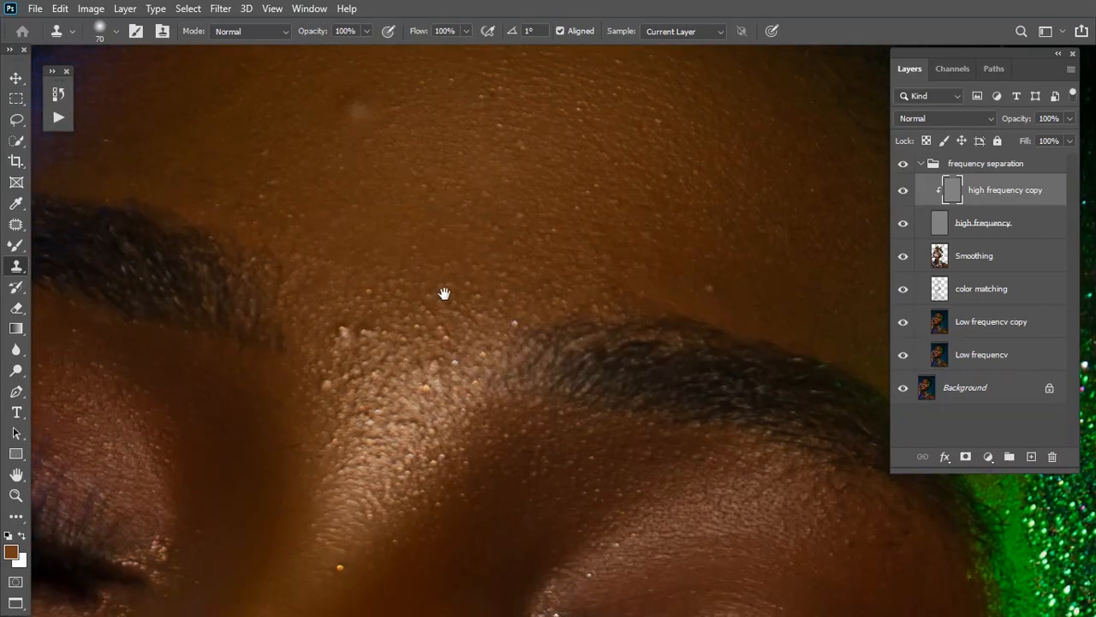
left_click_drag(401, 332, 399, 289)
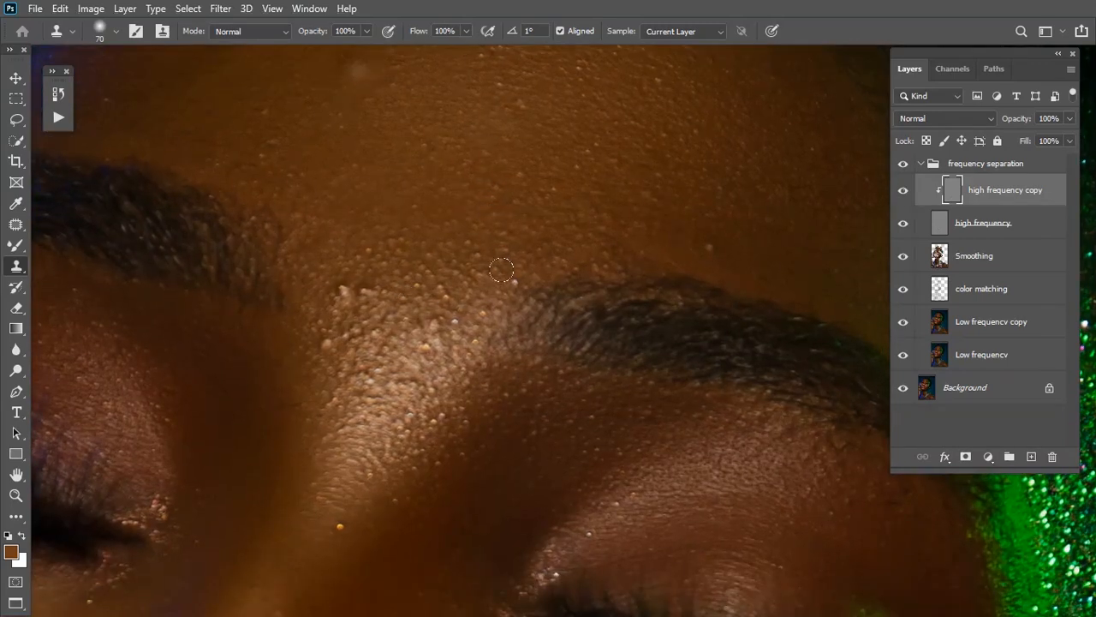
key("p")
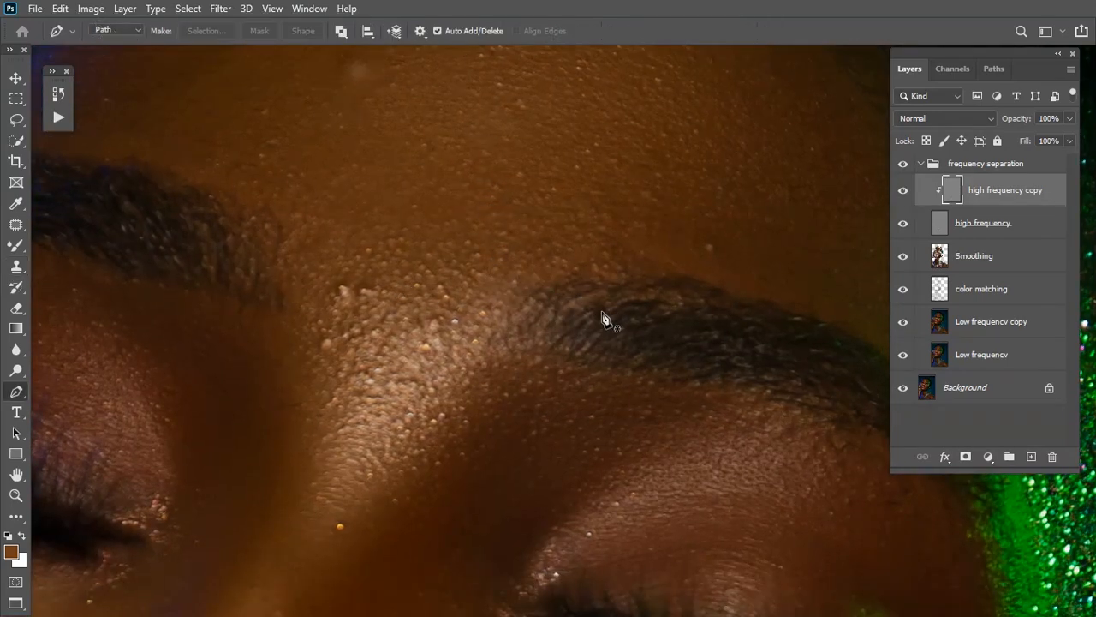
key("s")
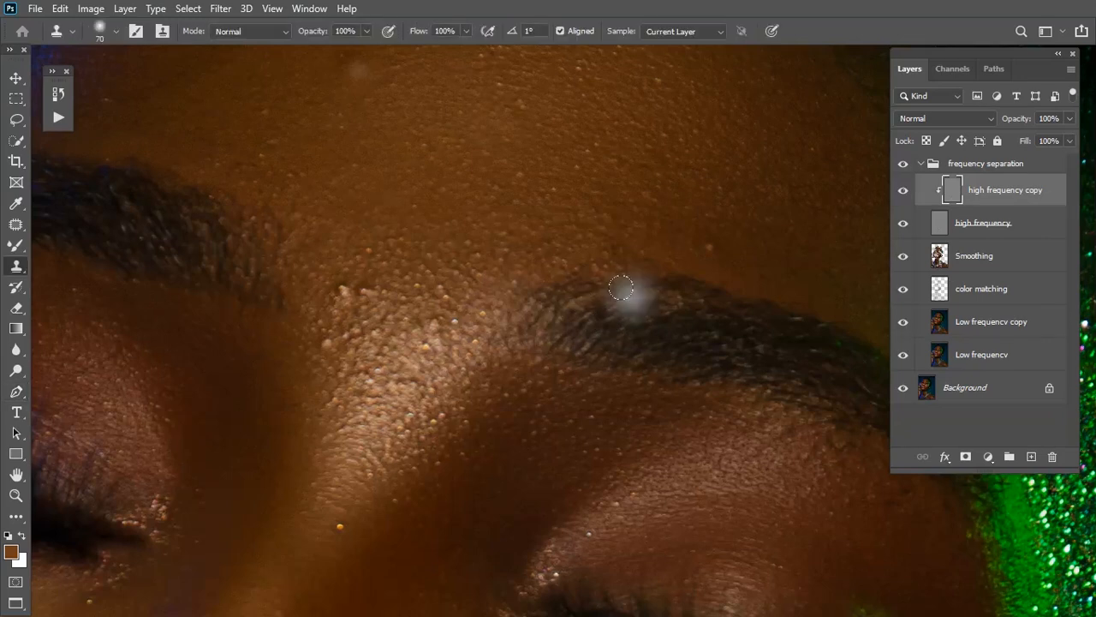
left_click_drag(653, 272, 490, 309)
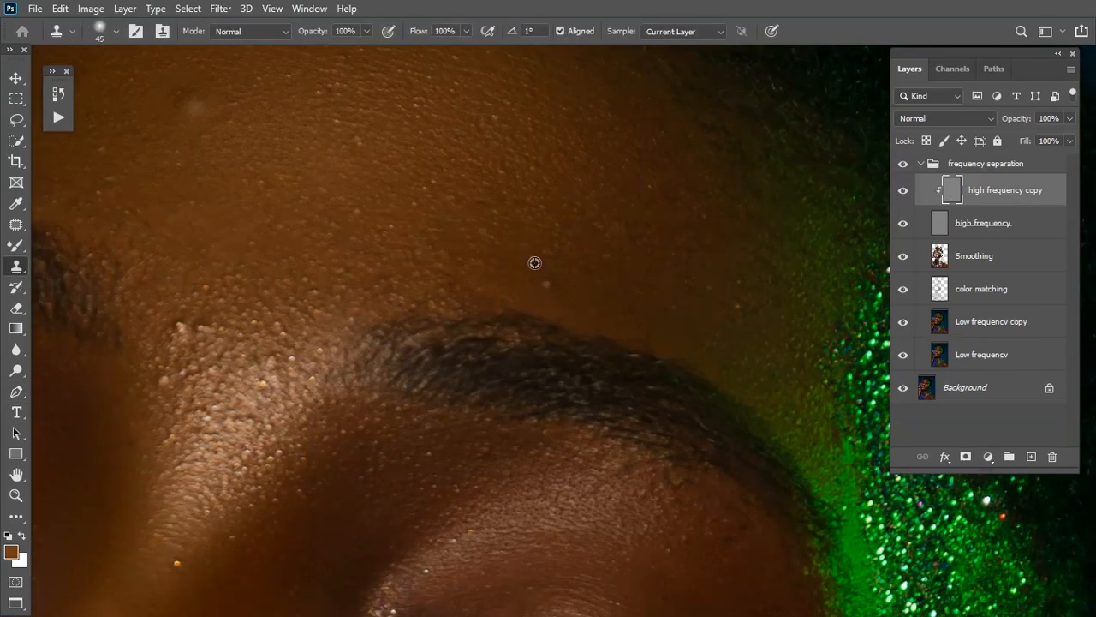
left_click_drag(334, 340, 423, 254)
mouse_move(302, 323)
left_mouse_down()
mouse_move(328, 284)
mouse_move(308, 443)
left_mouse_up()
left_click(319, 377)
left_click(317, 379)
mouse_move(309, 385)
left_mouse_down()
mouse_move(308, 410)
mouse_move(317, 324)
left_mouse_up()
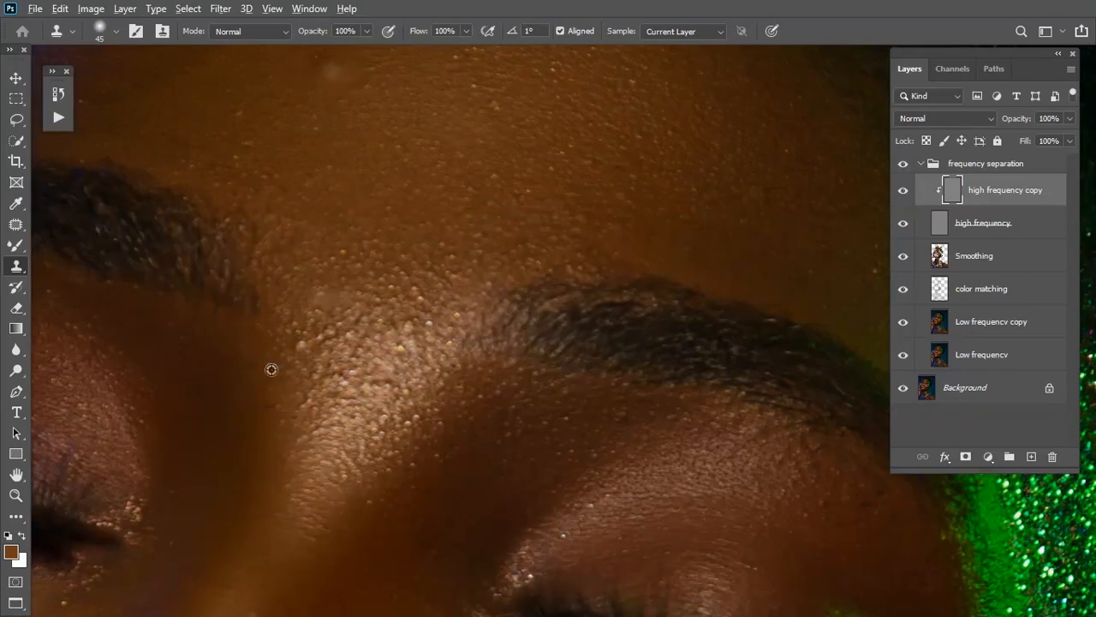
- Clone out the bright speck on the nose bridge and the specks on the glitter-side cheek below the eye
mouse_move(271, 449)
left_mouse_down()
mouse_move(296, 197)
mouse_move(290, 327)
left_mouse_up()
left_click(377, 301, "alt")
left_click(393, 265)
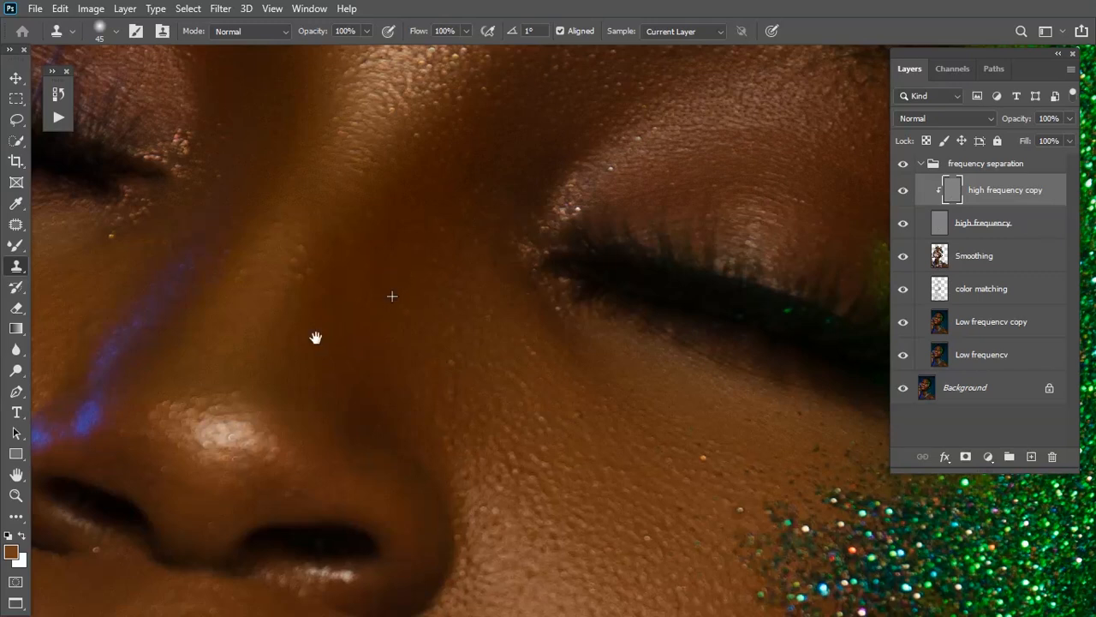
left_click_drag(43, 475, 320, 299)
left_click_drag(334, 370, 297, 282)
left_click(522, 379)
left_click(655, 391, "alt")
left_click(653, 413)
- Clone out the raised spots on the lower cheek beside the corner of the mouth
mouse_move(744, 506)
left_mouse_down()
mouse_move(592, 419)
mouse_move(548, 351)
left_mouse_up()
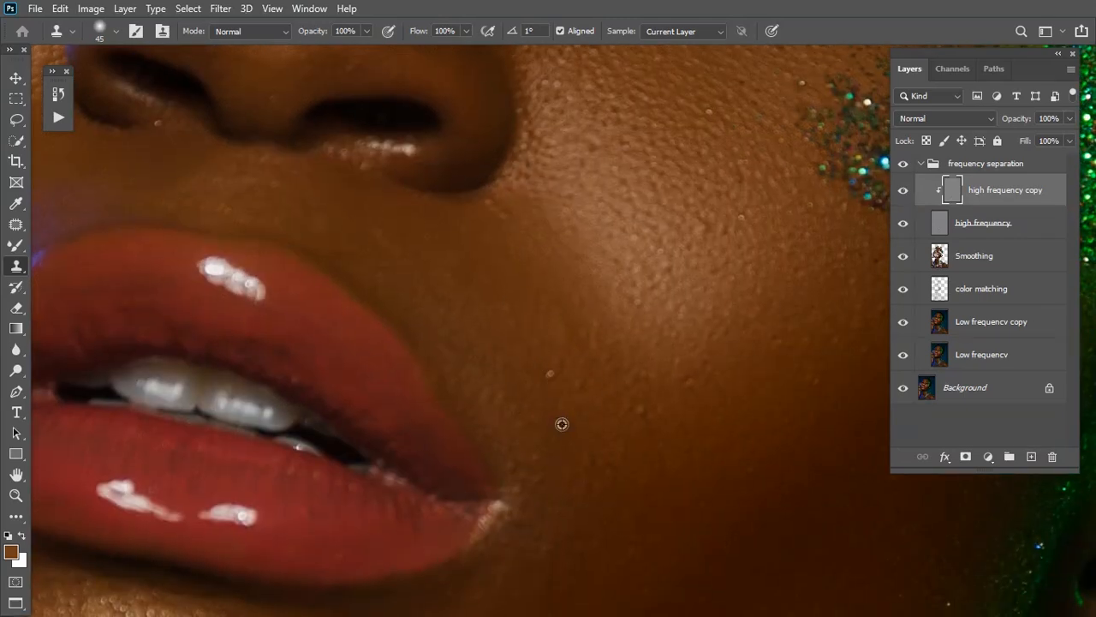
left_click(550, 380)
left_click(569, 386)
left_click(587, 388)
left_click_drag(651, 482, 596, 400)
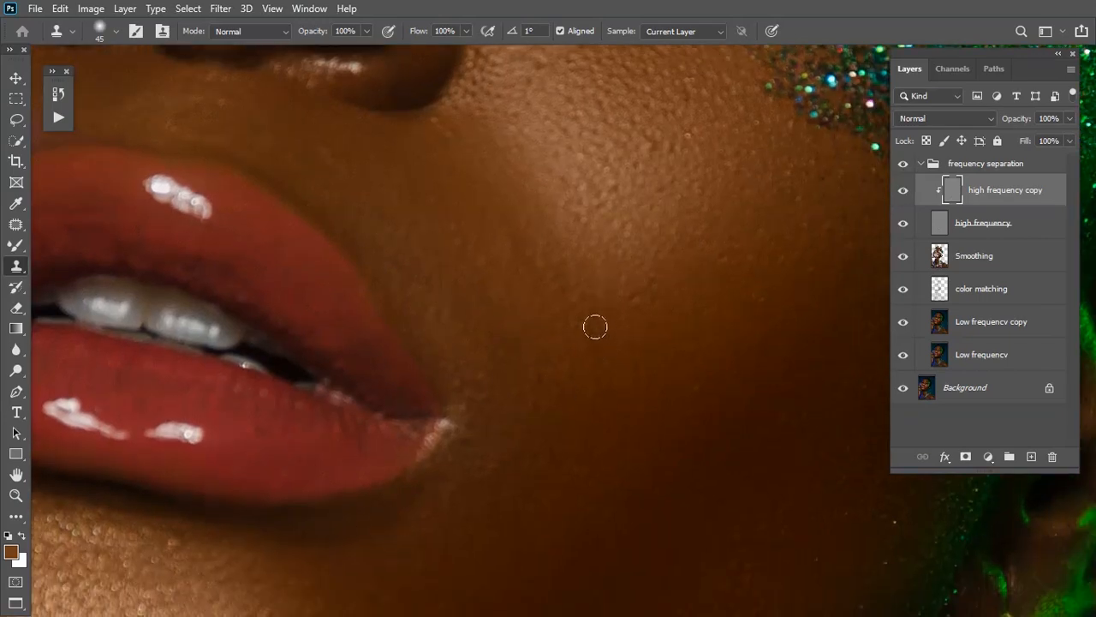
left_click_drag(671, 335, 486, 366)
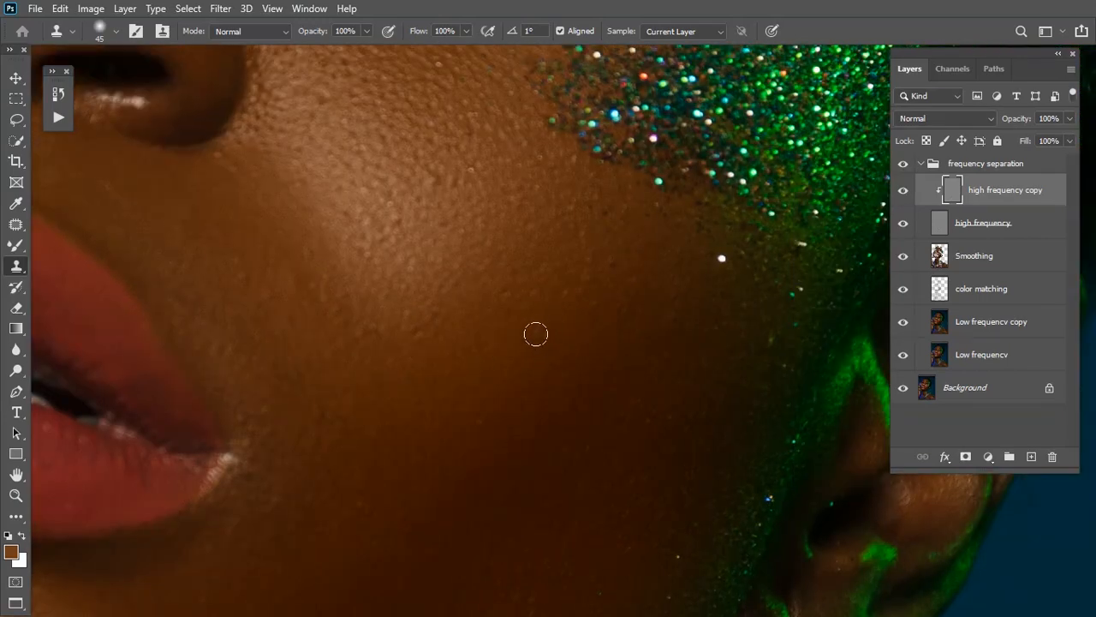
left_click_drag(510, 292, 502, 299)
- Examine the skin texture across the glitter-side cheek, the chin and the blue-lit cheek
left_click_drag(452, 274, 471, 431)
left_click_drag(345, 186, 406, 378)
left_click_drag(256, 183, 607, 435)
left_click_drag(367, 328, 460, 112)
left_click_drag(323, 426, 462, 103)
mouse_move(325, 557)
left_mouse_down()
mouse_move(364, 425)
mouse_move(339, 193)
left_mouse_up()
left_click_drag(416, 431, 369, 296)
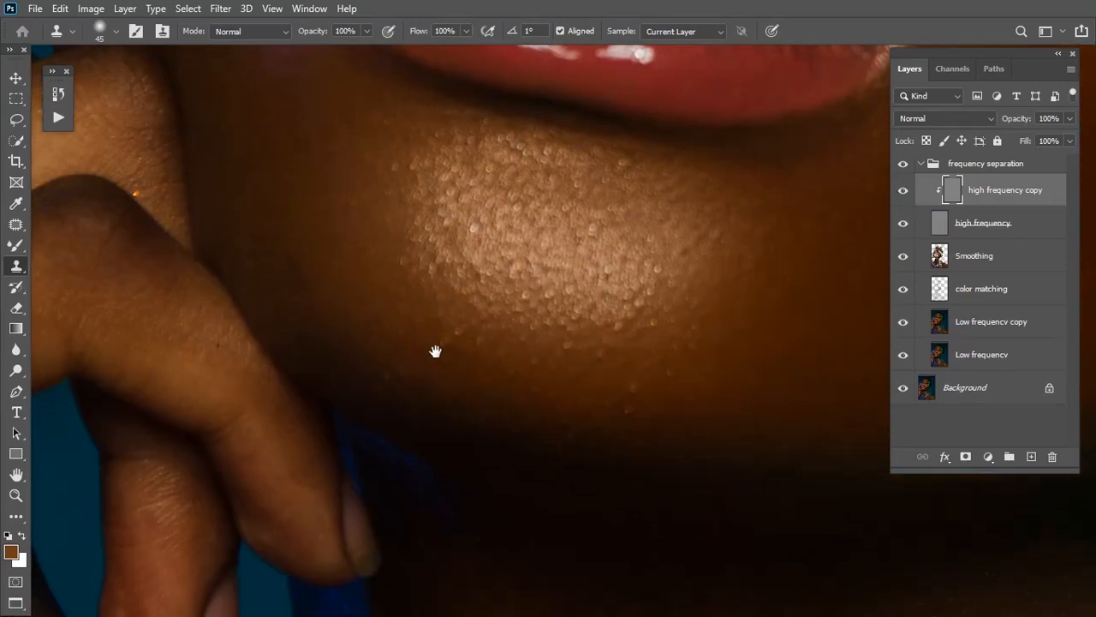
left_click_drag(639, 300, 556, 557)
mouse_move(248, 205)
left_mouse_down()
mouse_move(320, 431)
mouse_move(387, 496)
left_mouse_up()
- Clone out the remaining specks on the blue-lit cheek and beneath the eye on that side
left_click(265, 305, "alt")
left_click(277, 317)
left_click(244, 311, "alt")
left_click(260, 347)
left_click_drag(247, 225, 280, 388)
left_click_drag(271, 301, 264, 385)
left_click_drag(552, 205, 539, 301)
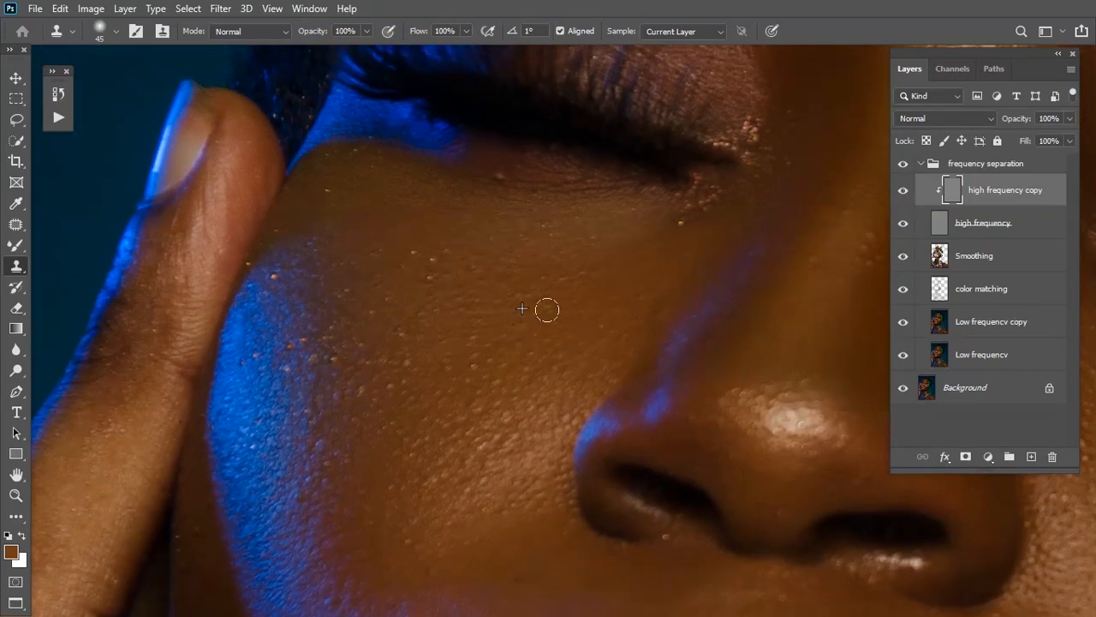
left_click(526, 183, "alt")
left_click(501, 177)
- View the whole portrait and toggle the frequency separation group's visibility to compare the retouching before and after
key("ctrl+0")
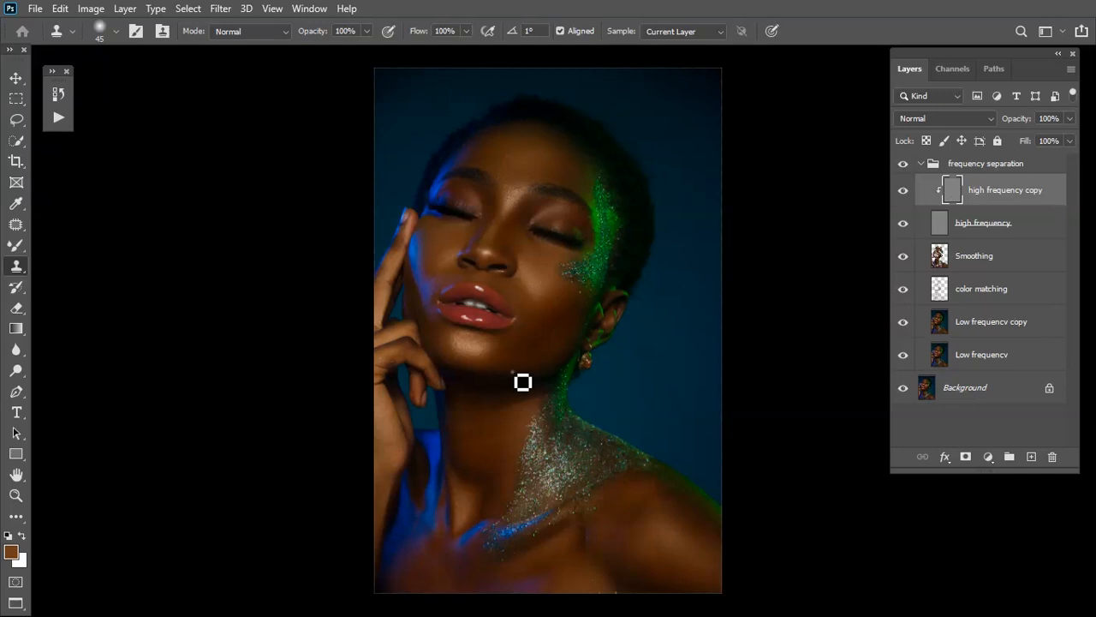
key("ctrl+plus")
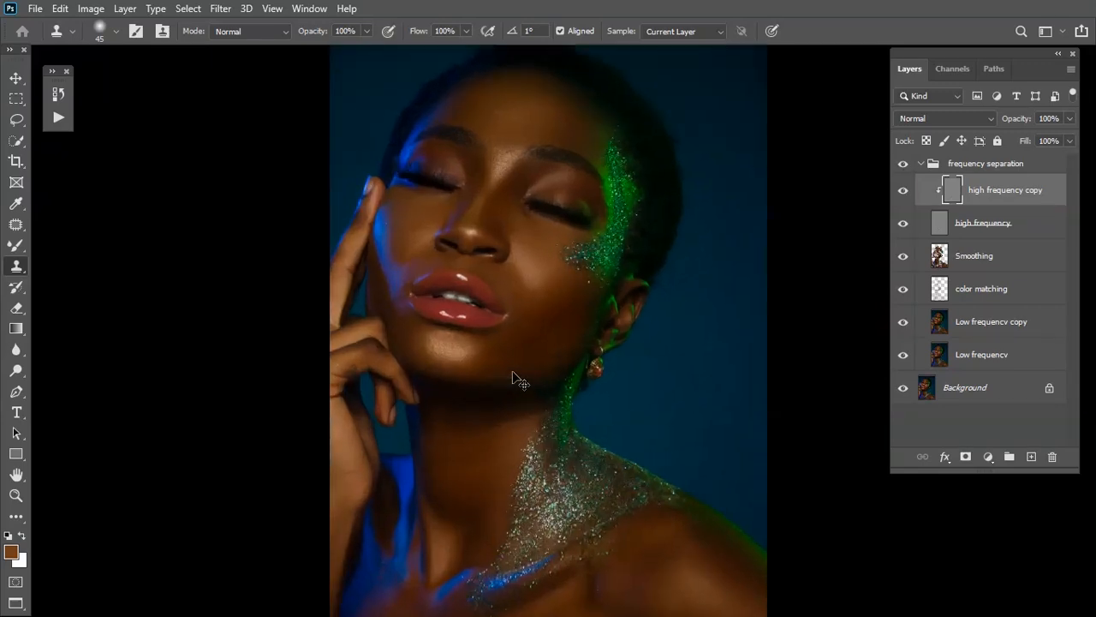
key("ctrl+minus")
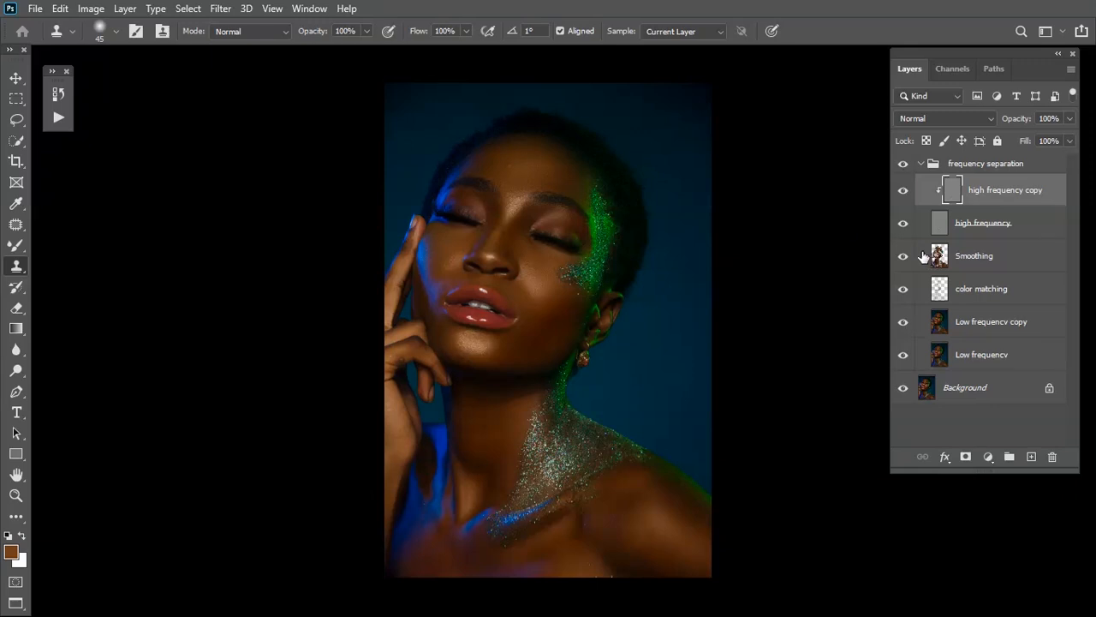
left_click(902, 165)
left_click(902, 166)
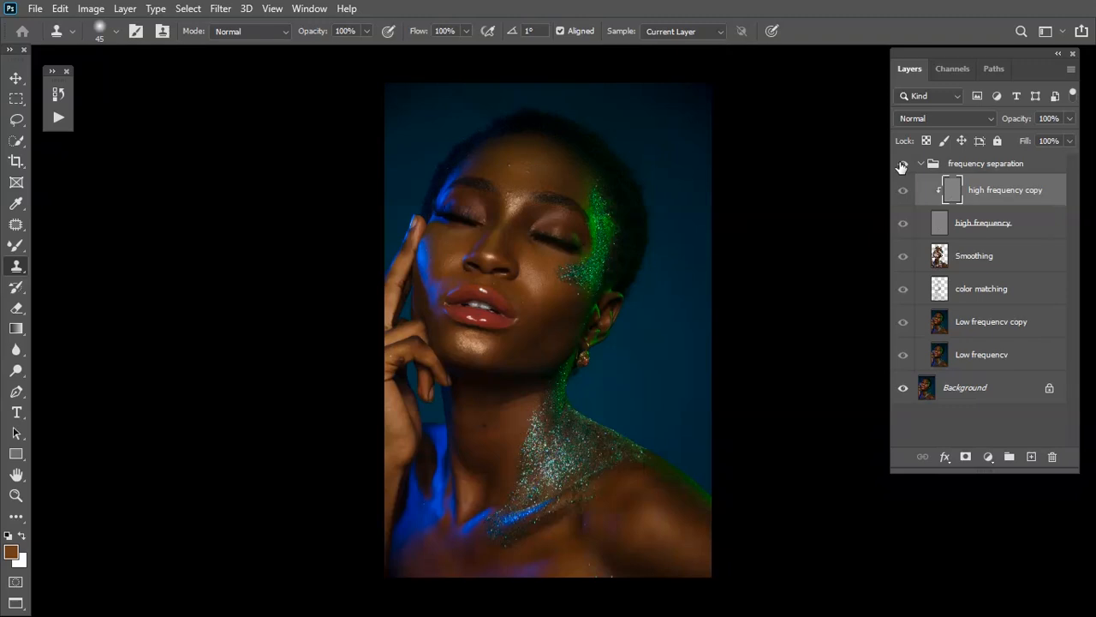
left_click(901, 166)
left_click(901, 166)
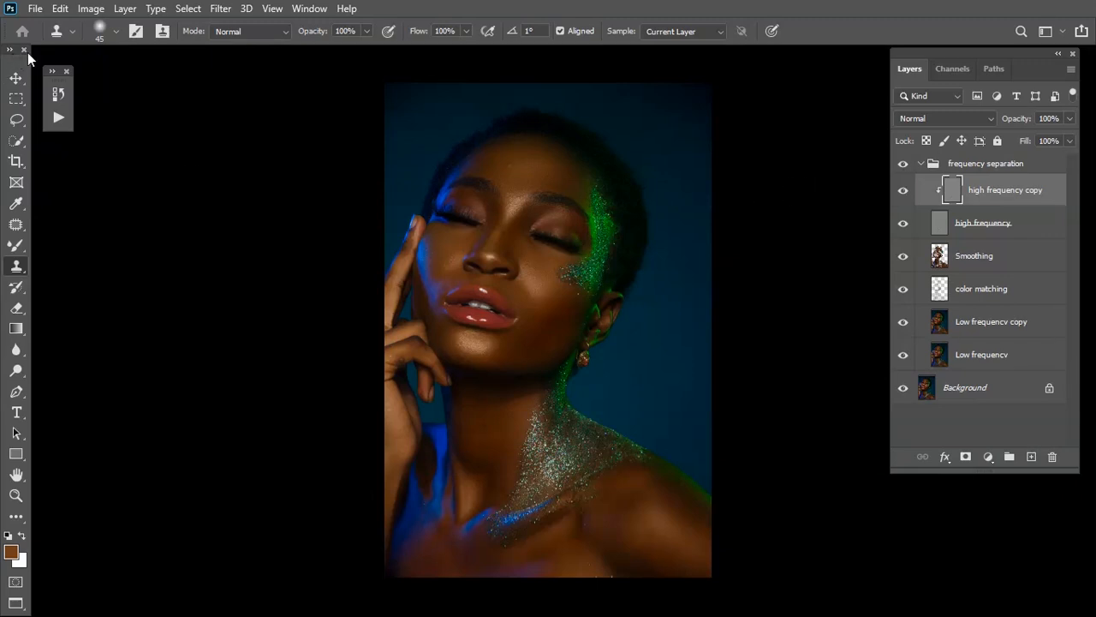
- Save the layered document in Photoshop PSD format as Detty Studio (5) in the Detty Studio 1 folder
left_click(33, 9)
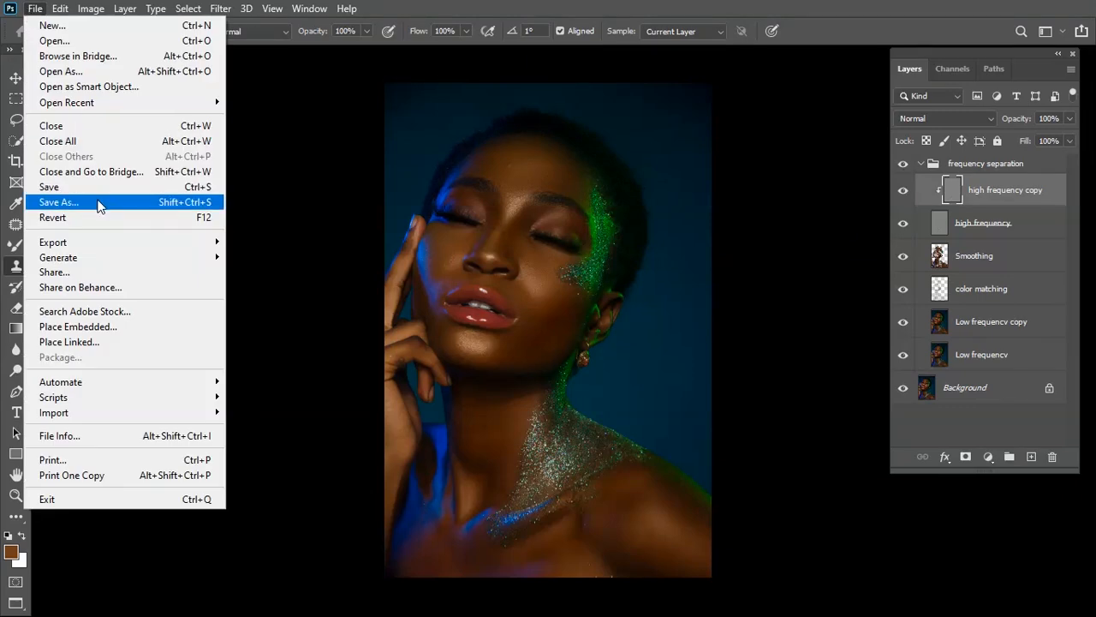
left_click(98, 202)
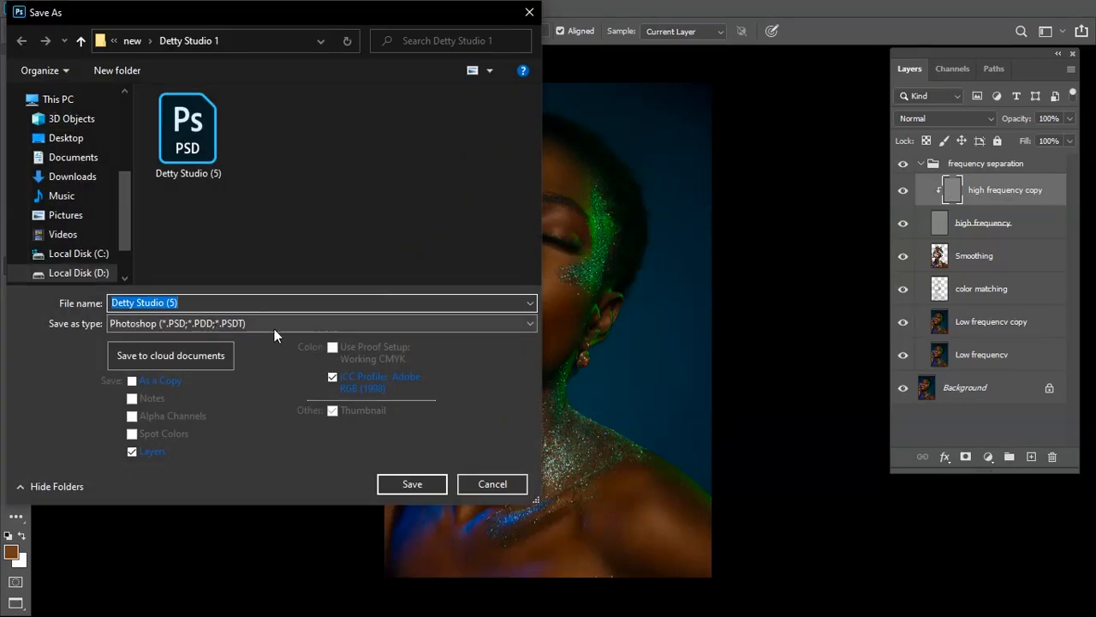
left_click(394, 483)
left_click(576, 299)
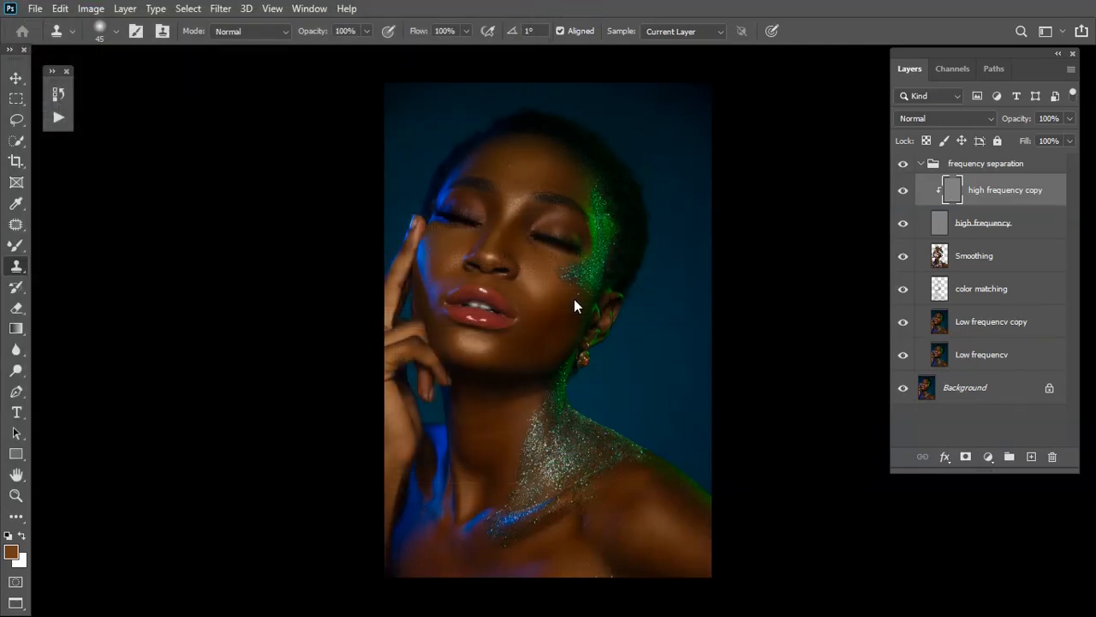
- Collapse the frequency separation group and add a Curves adjustment layer above it, leaving its curve untouched
left_click(921, 164)
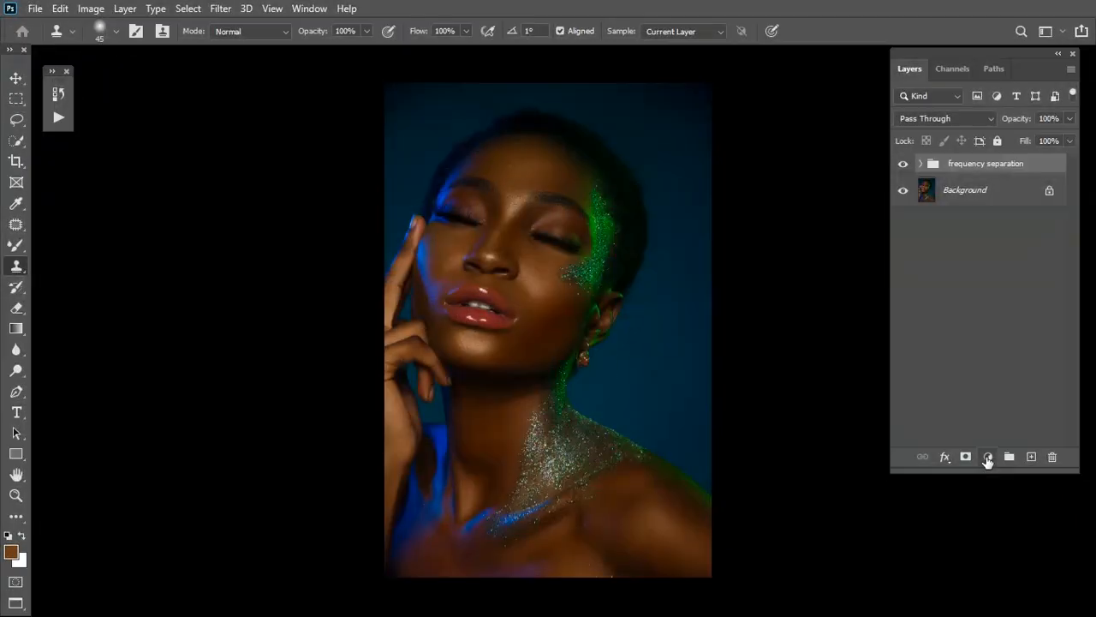
left_click(987, 457)
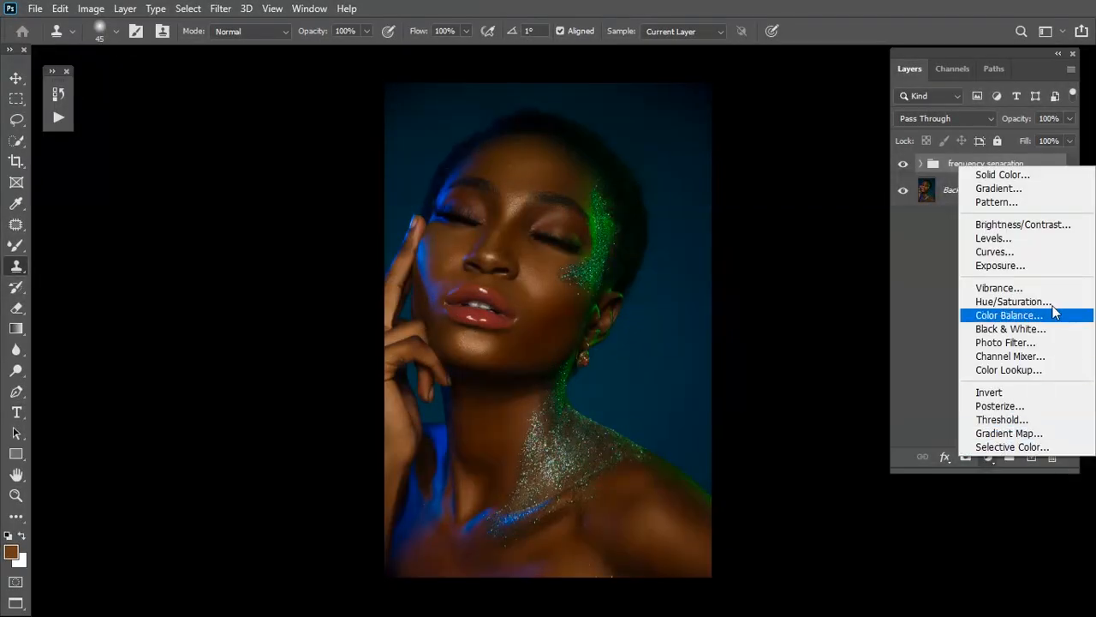
left_click(1032, 257)
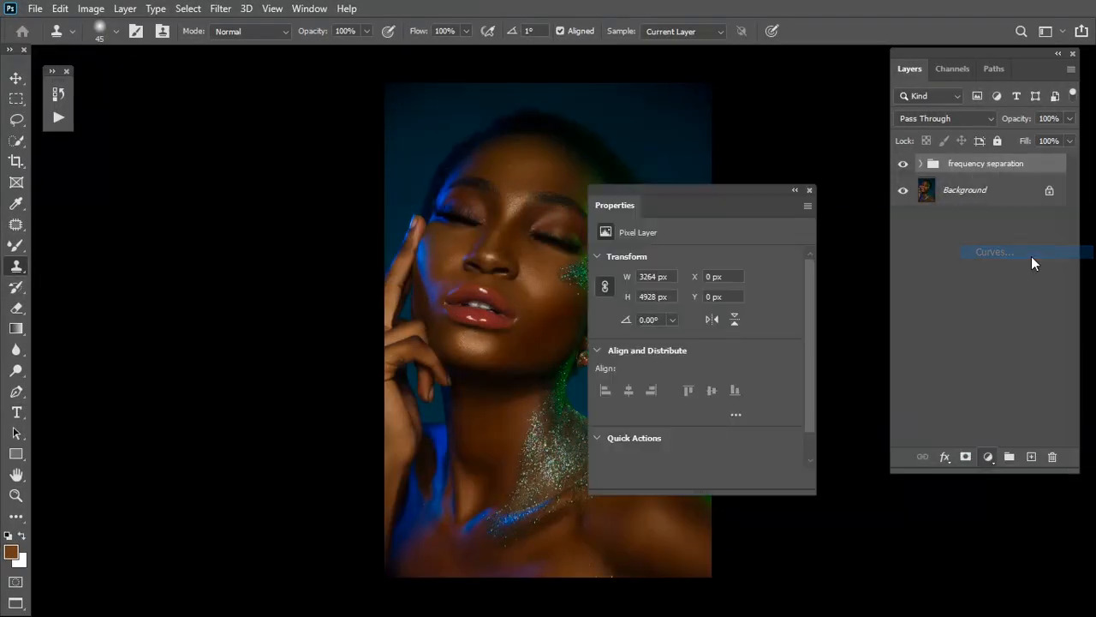
left_click(809, 190)
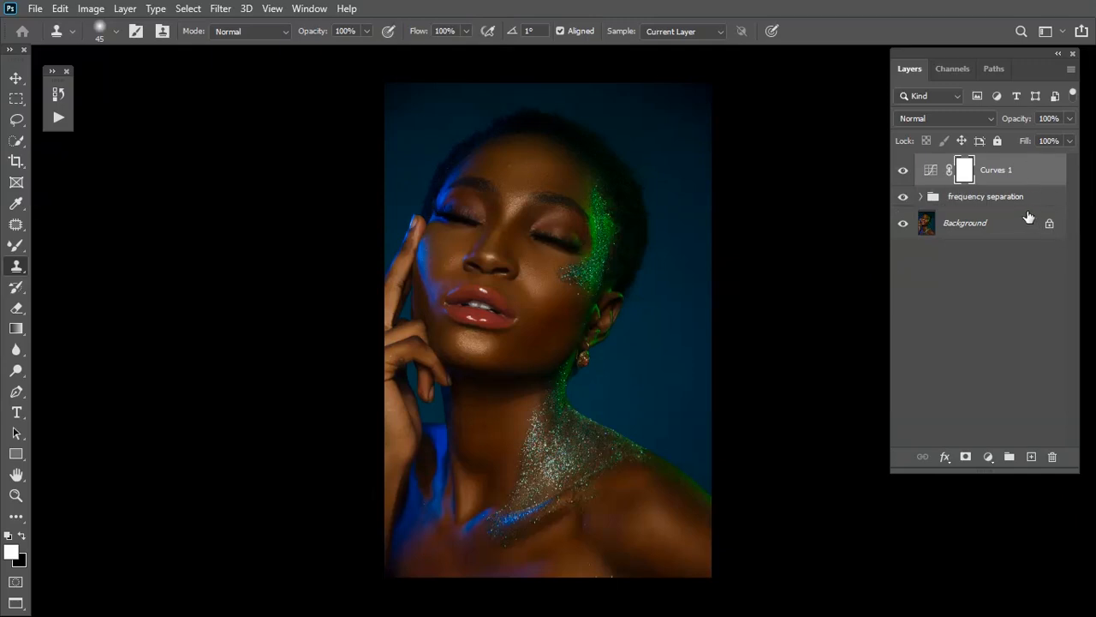
- Duplicate the Curves adjustment layer, naming the upper copy dorge and the original beneath it burn
left_click_drag(1004, 175, 1039, 454)
double_click(1005, 171)
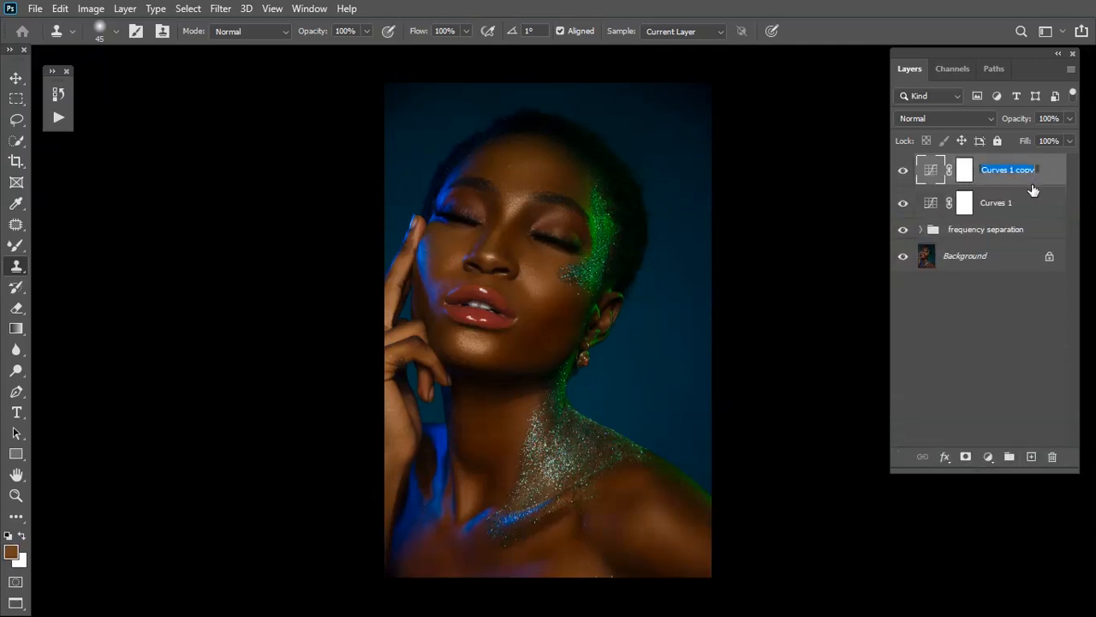
type("dodge")
key("Return")
double_click(994, 204)
type("burn")
key("Return")
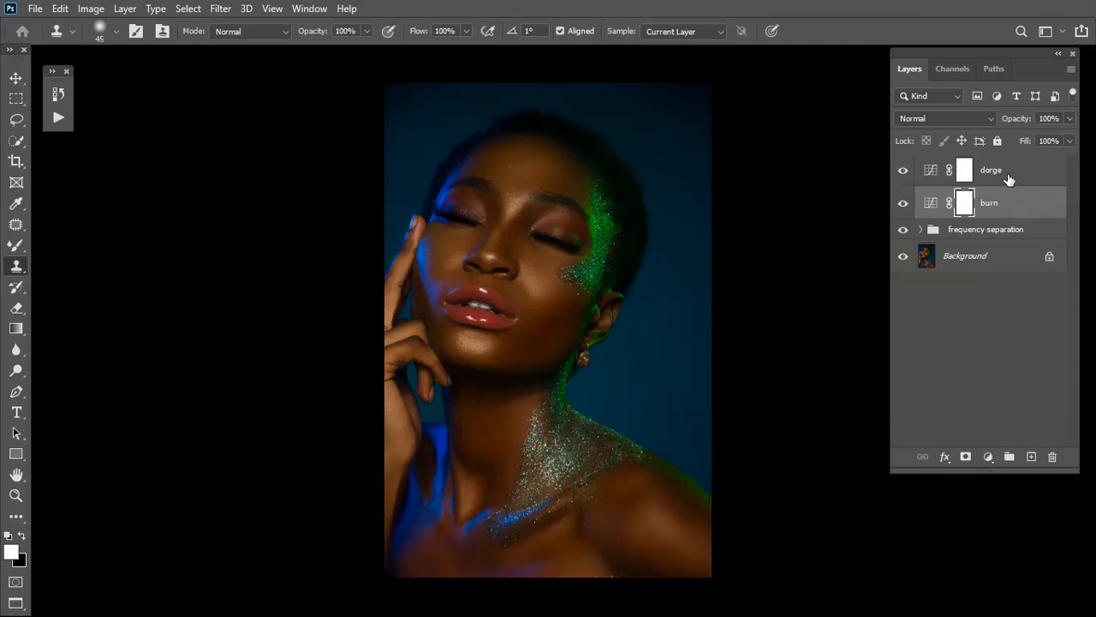
- Group the dorge and burn Curves layers together and name the group Dorge and burn
left_click(1009, 178, "shift")
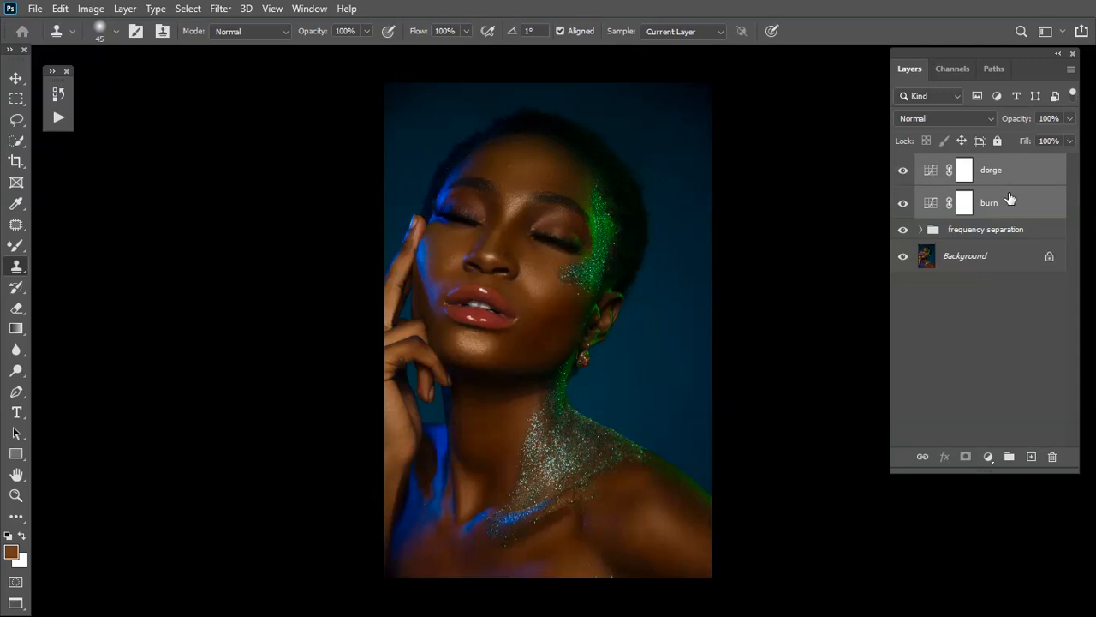
mouse_move(993, 176)
left_mouse_down()
mouse_move(1009, 283)
mouse_move(1009, 457)
left_mouse_up()
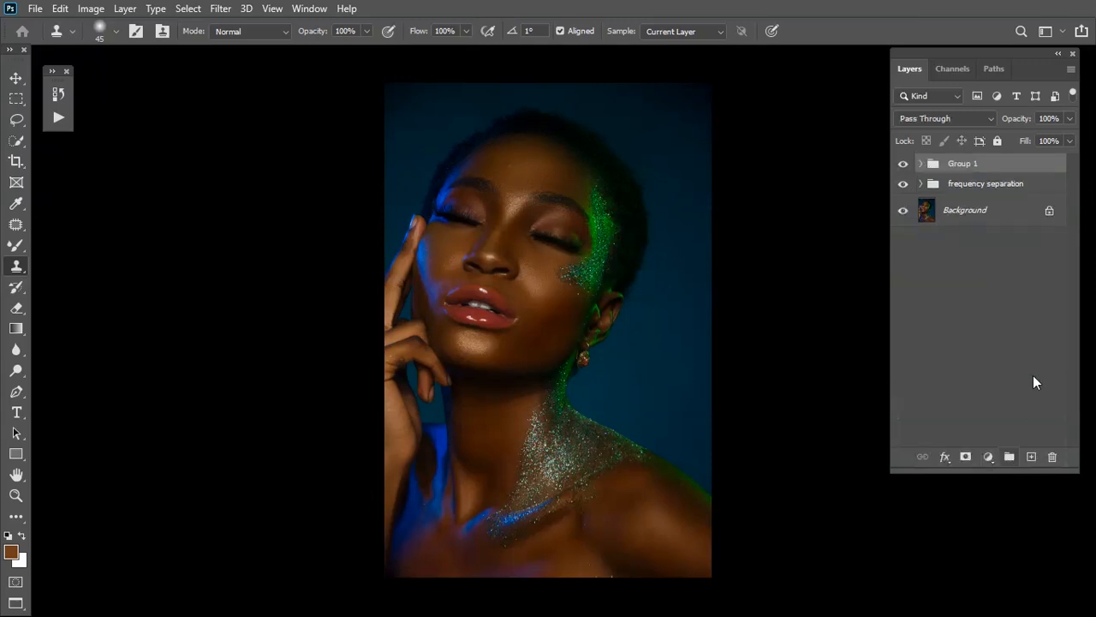
double_click(967, 165)
key("BackSpace")
type("D")
type("odge")
key("BackSpace")
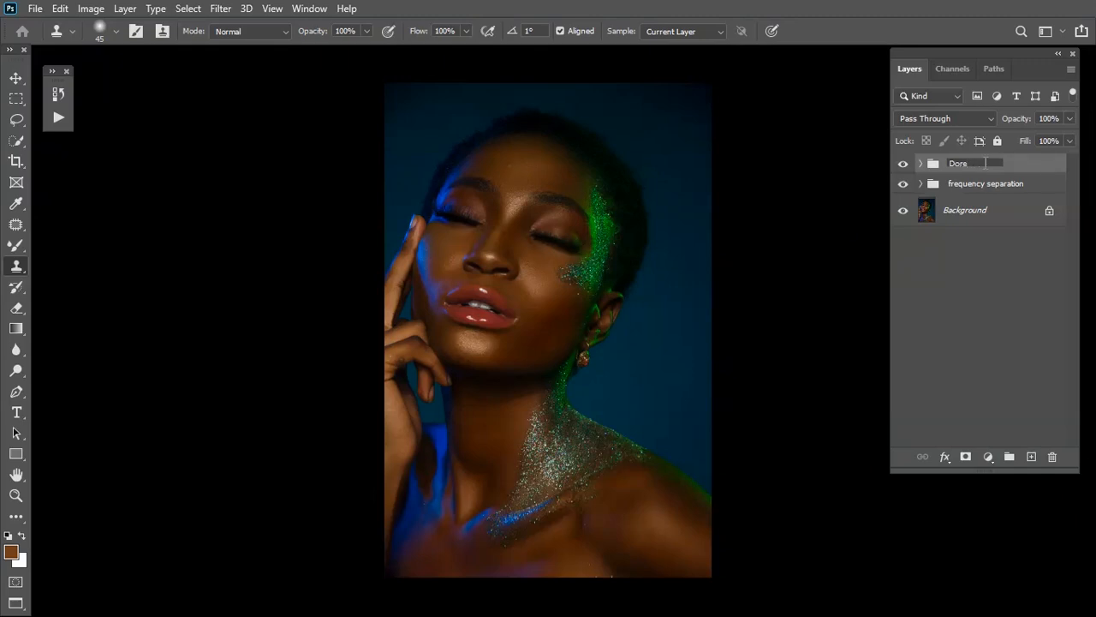
type("ge and burn")
key("Return")
- Expand the Dorge and burn group and set the dorge layer's blend mode to Screen
left_click(920, 164)
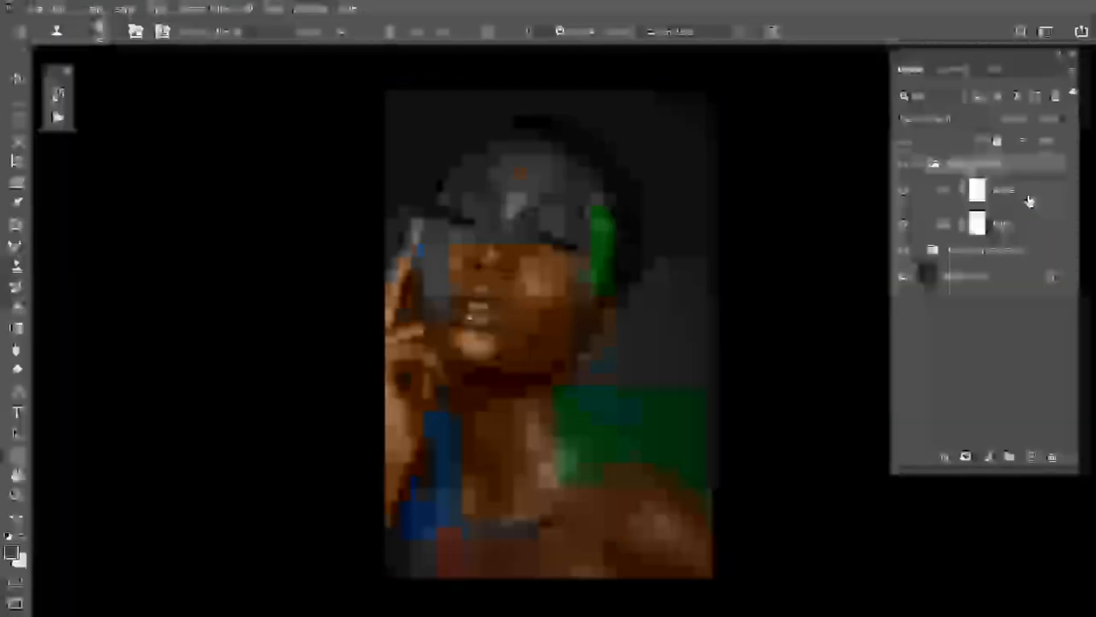
left_click(1028, 195)
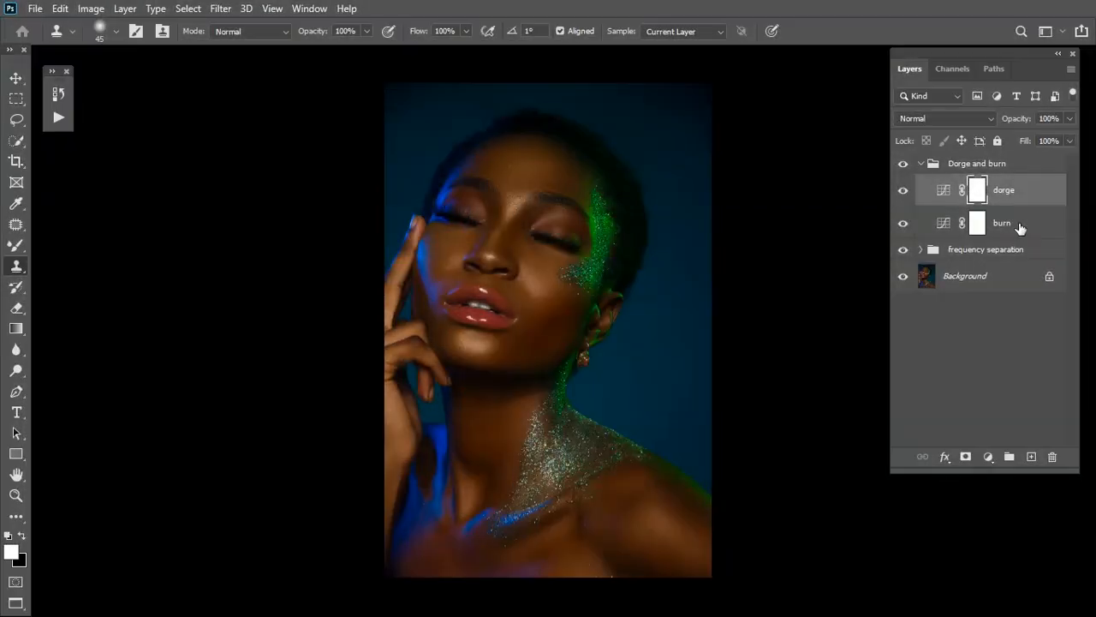
left_click(1020, 226)
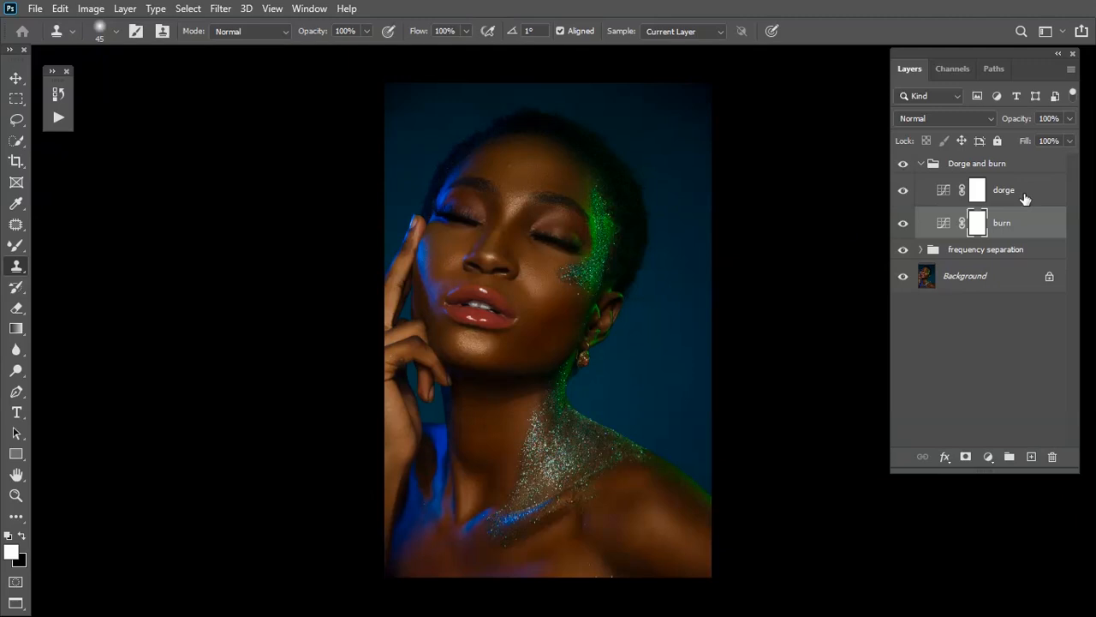
left_click(1024, 201)
left_click(1008, 228)
left_click(1028, 194)
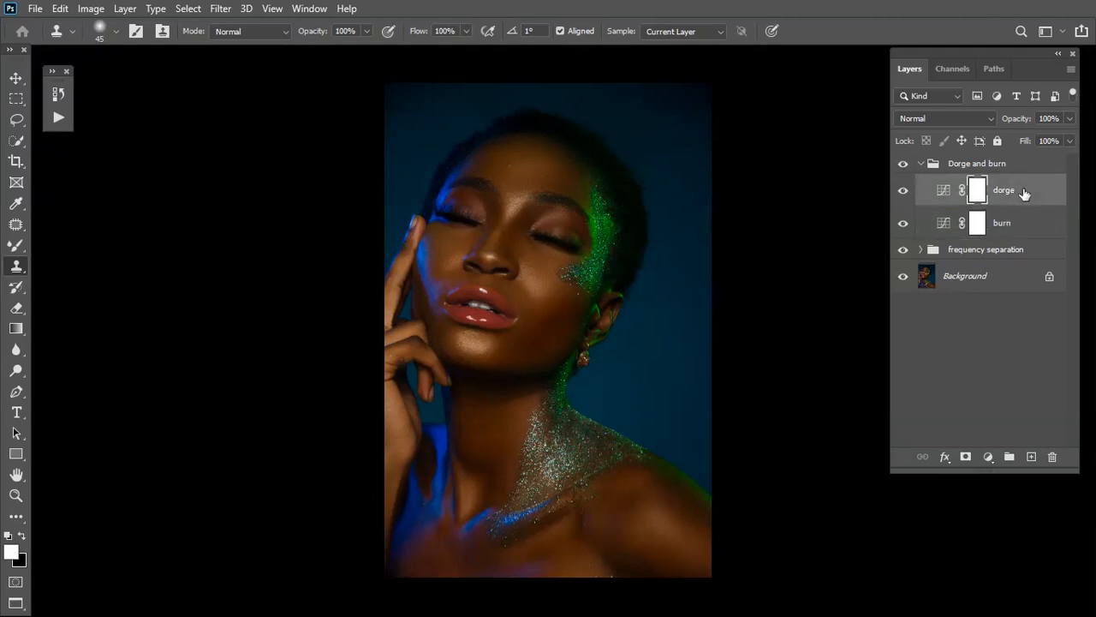
left_click(930, 118)
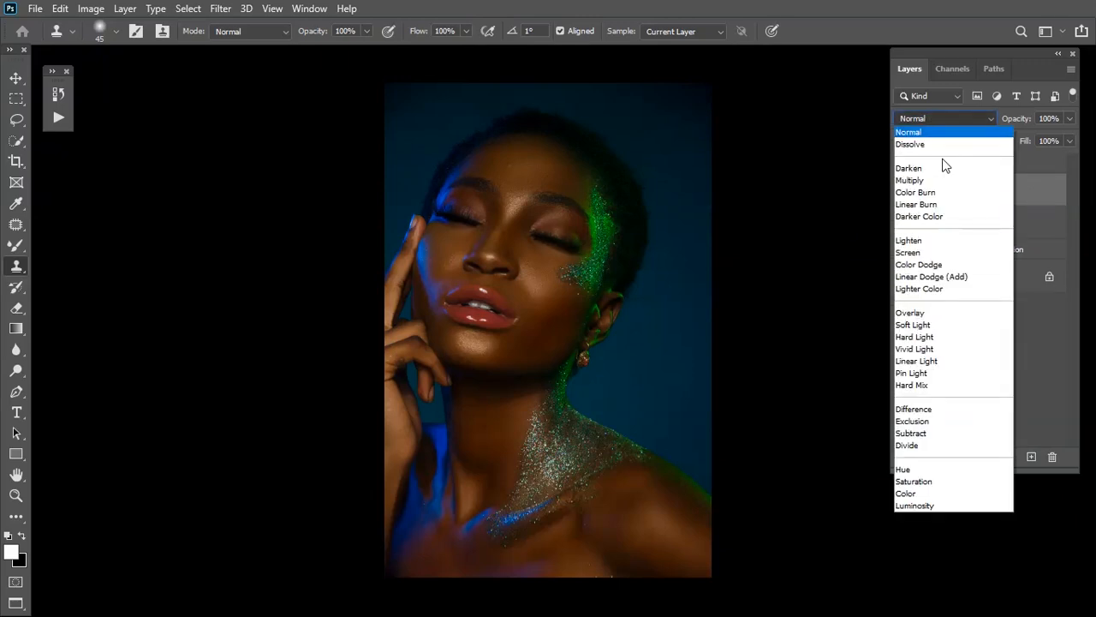
left_click(927, 254)
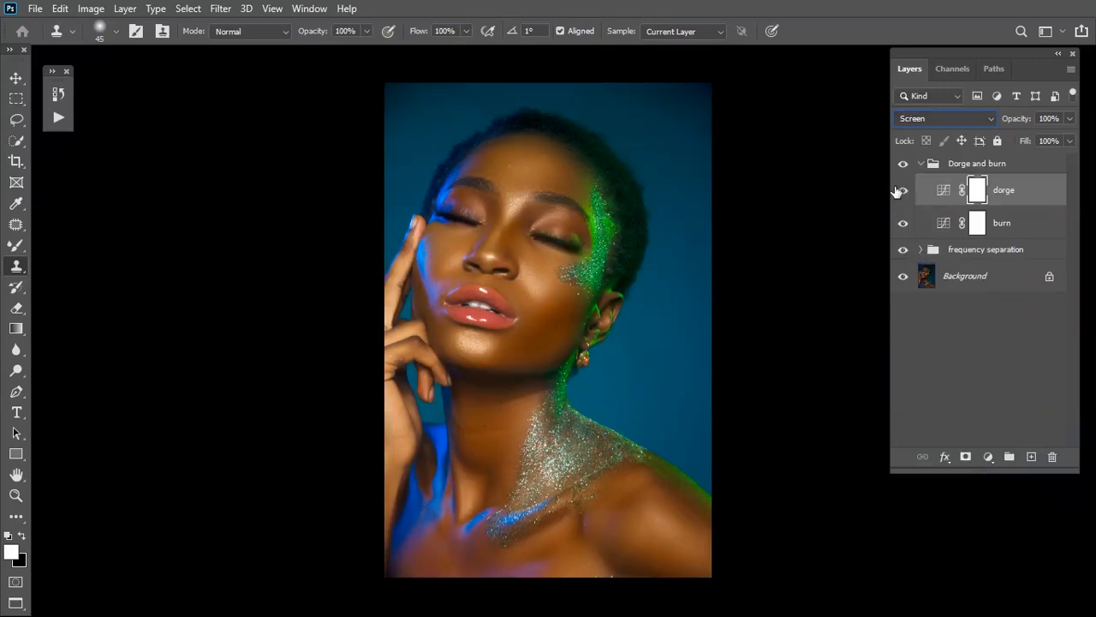
- Invert the dorge layer's mask to black, moving the mask properties clear of the portrait
double_click(978, 195)
left_click_drag(685, 197, 180, 170)
left_click(242, 426)
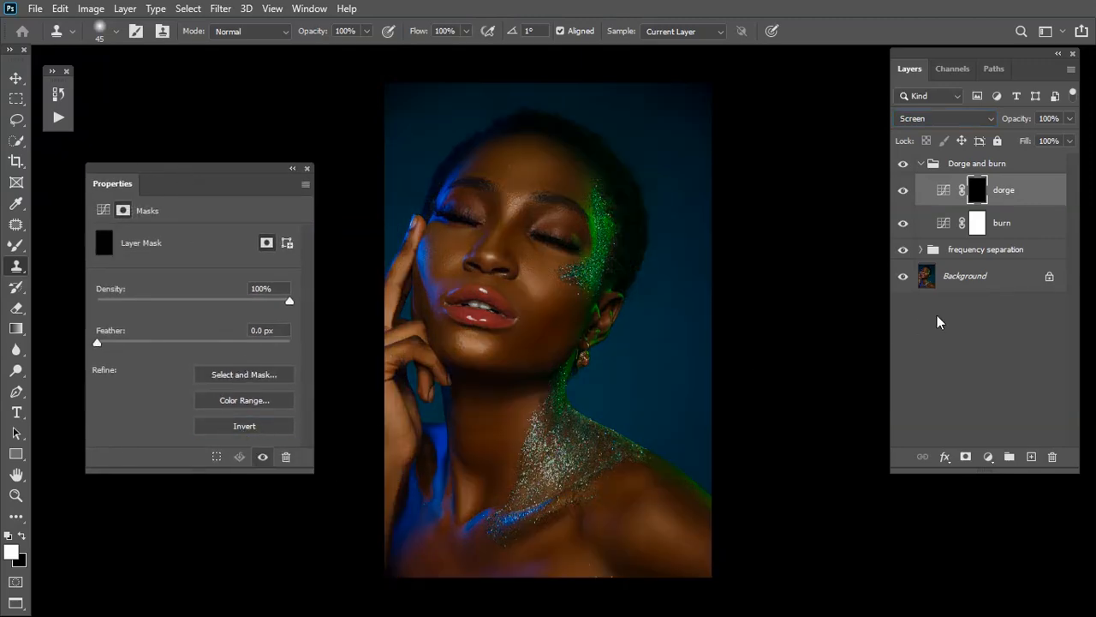
- Select the burn Curves layer and open its blend mode choices
left_click(1024, 227)
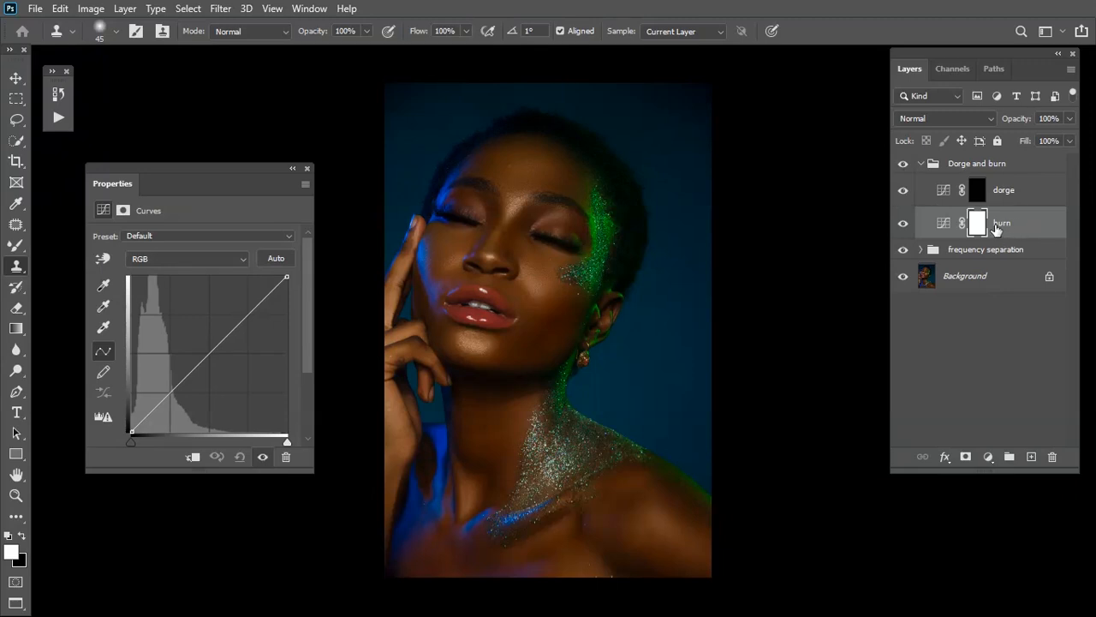
left_click(958, 118)
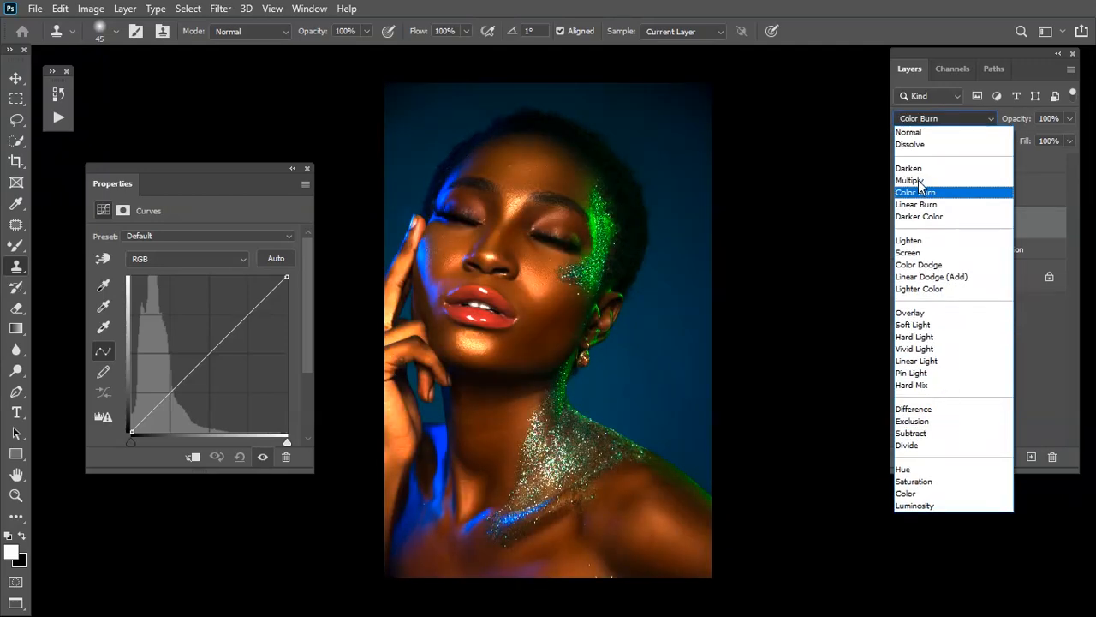
- Set the burn curves layer's blend mode to Multiply and invert its mask to black
left_click(918, 180)
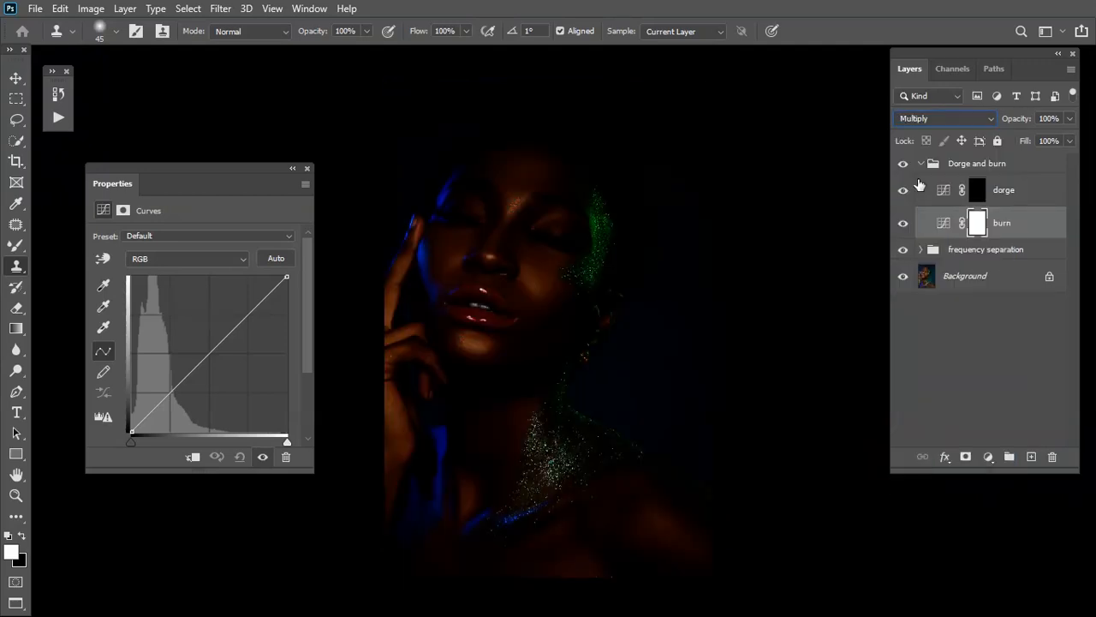
left_click(978, 222)
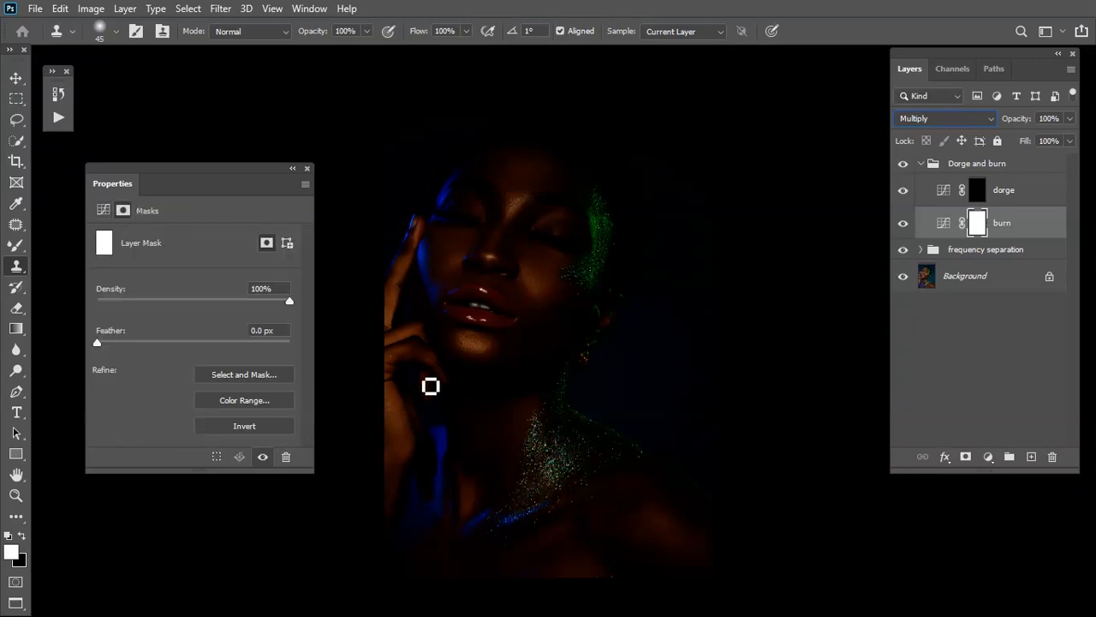
left_click(245, 426)
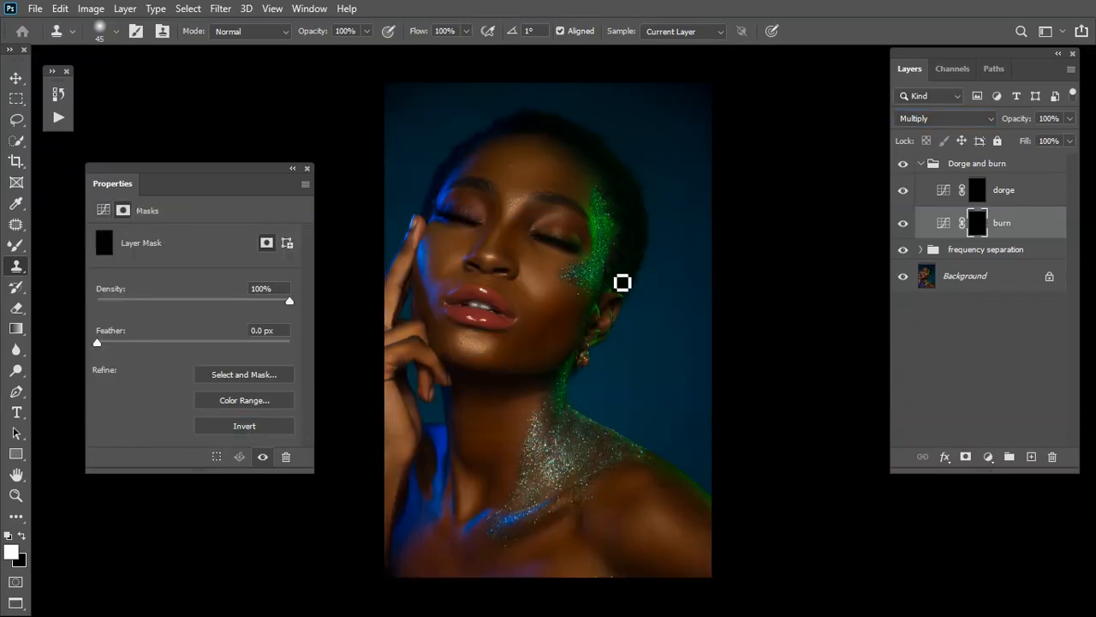
left_click(307, 169)
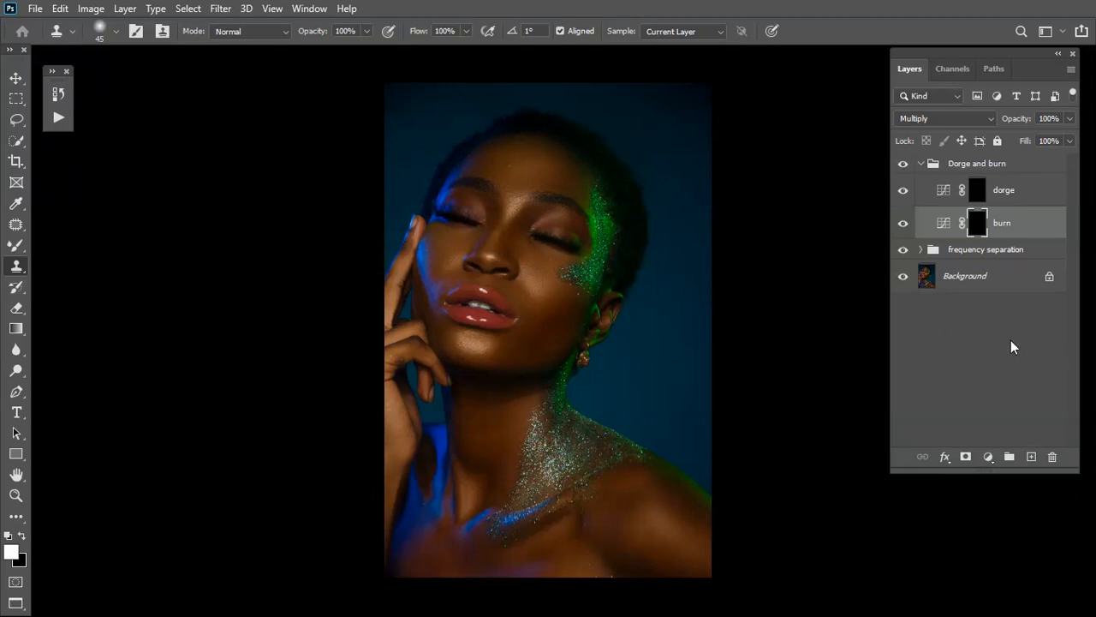
left_click(999, 165)
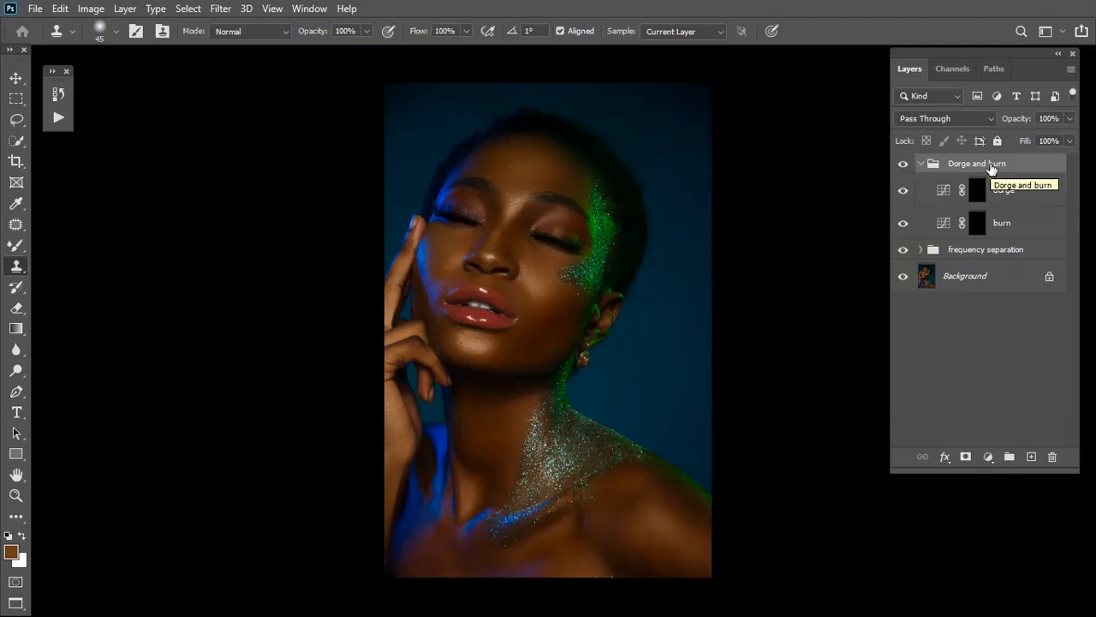
left_click_drag(992, 166, 1009, 456)
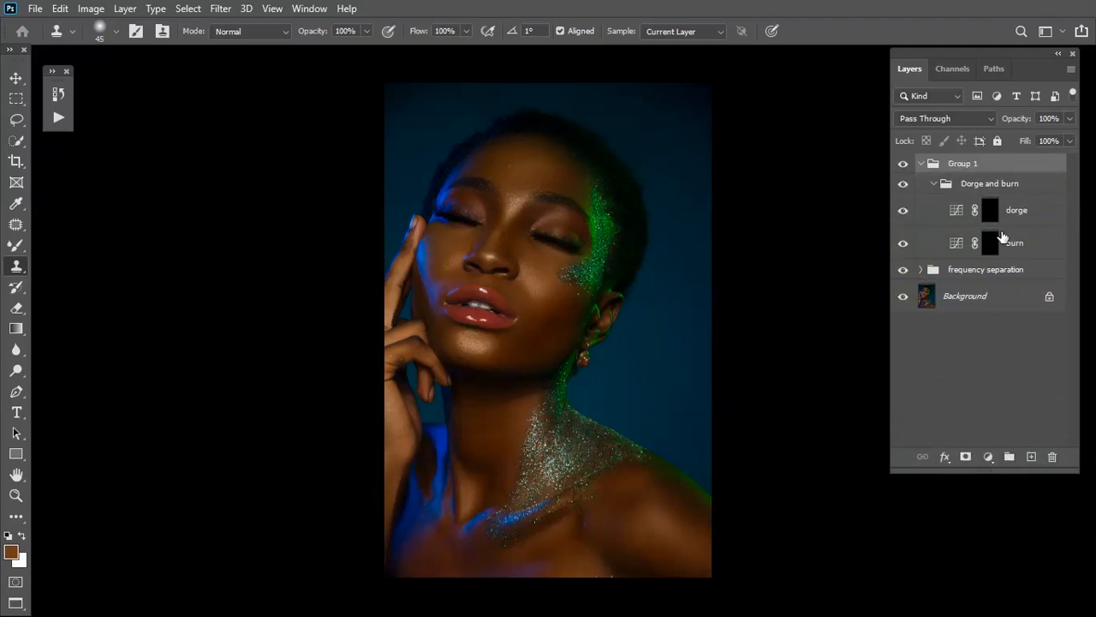
key("Delete")
key("ctrl+z")
key("ctrl+z")
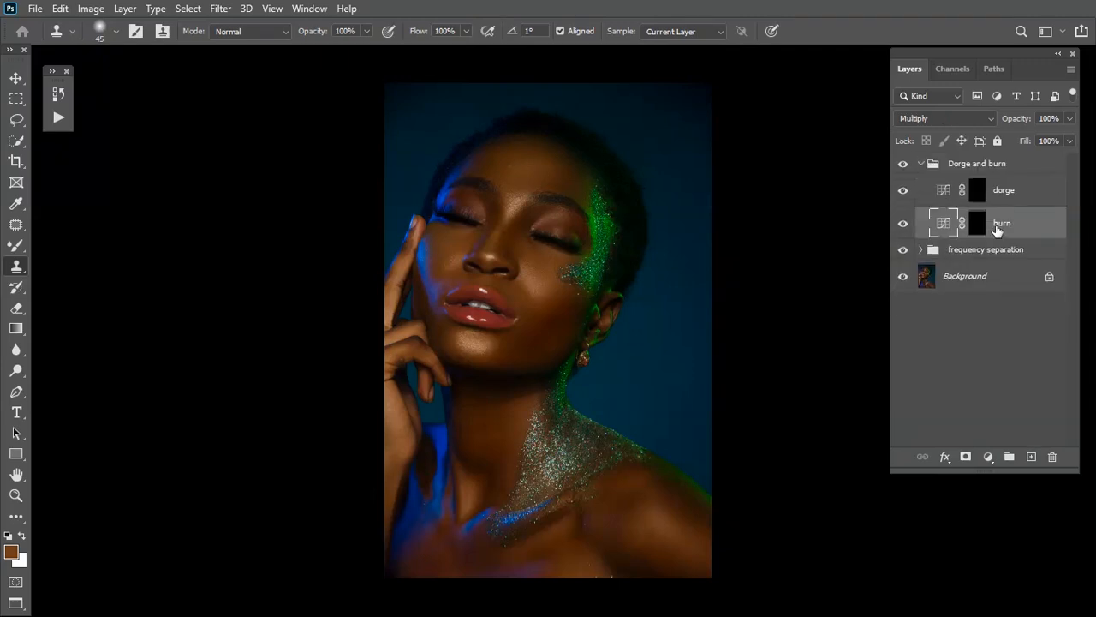
- Duplicate the Dorge and burn group and rename the duplicate Global Dorge and burn copy
left_click(990, 171)
mouse_move(981, 169)
left_mouse_down()
mouse_move(1009, 187)
mouse_move(1040, 269)
mouse_move(1040, 449)
left_mouse_up()
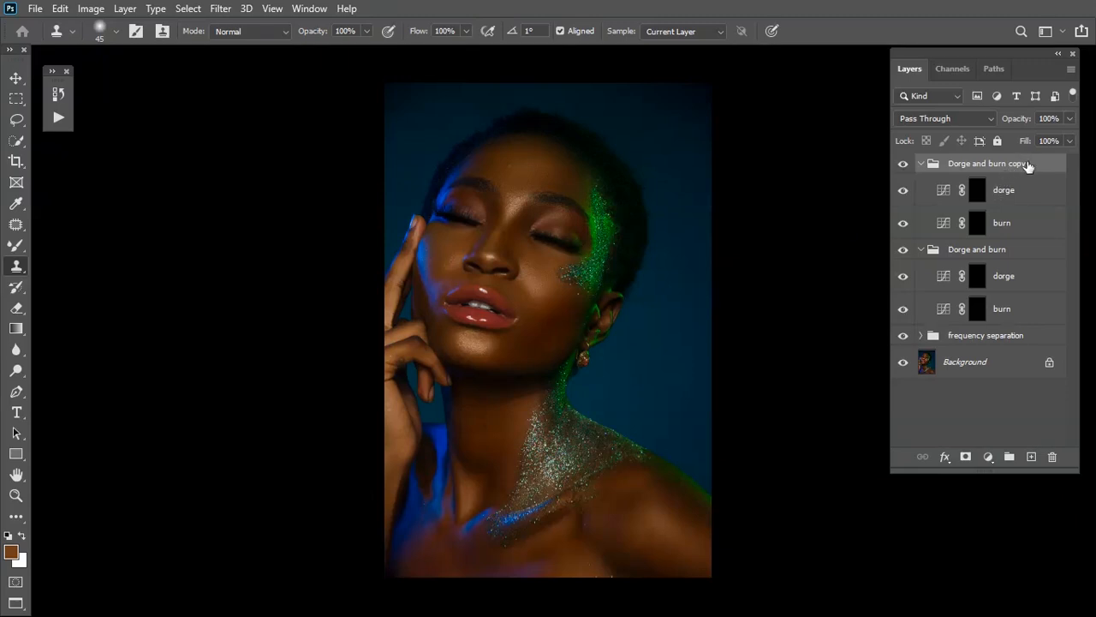
double_click(950, 164)
left_click(950, 166)
type("global")
key("BackSpace")
key("BackSpace")
key("BackSpace")
key("BackSpace")
key("BackSpace")
key("BackSpace")
key("BackSpace")
type("Global")
key("Return")
- Rename the original Dorge and burn group as Local Dorge and burn
double_click(979, 251)
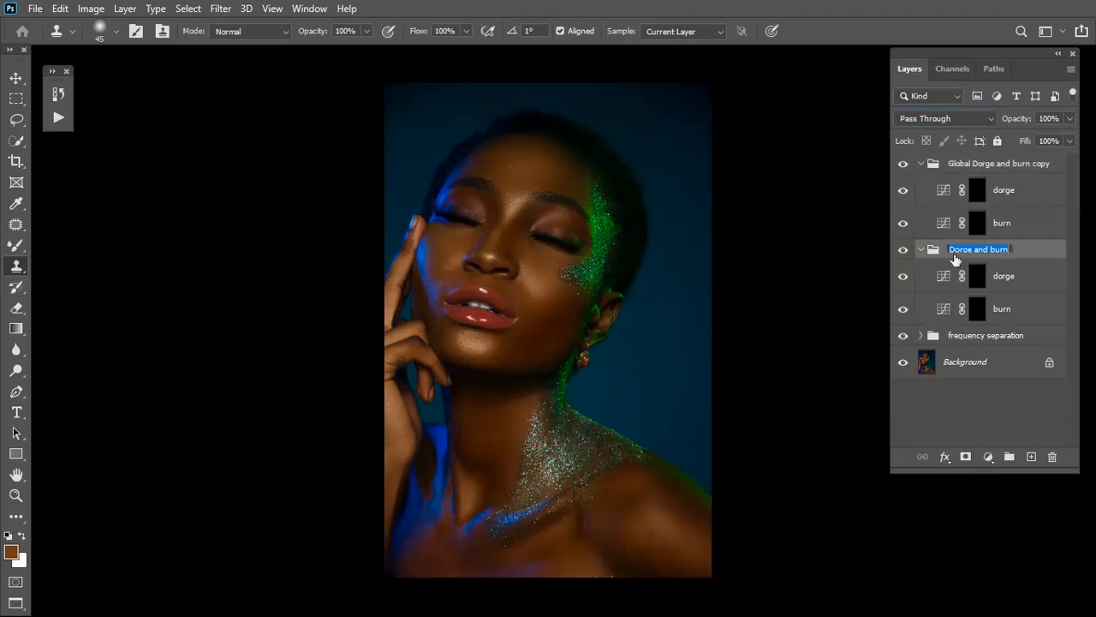
left_click(951, 250)
type("LOcal")
key("BackSpace")
key("BackSpace")
key("BackSpace")
key("BackSpace")
type("ocal")
key("Return")
- Shorten the duplicated group's name to Global Dorge and burn
double_click(1055, 164)
left_click(1055, 165)
key("BackSpace")
key("BackSpace")
key("BackSpace")
key("BackSpace")
key("BackSpace")
key("Return")
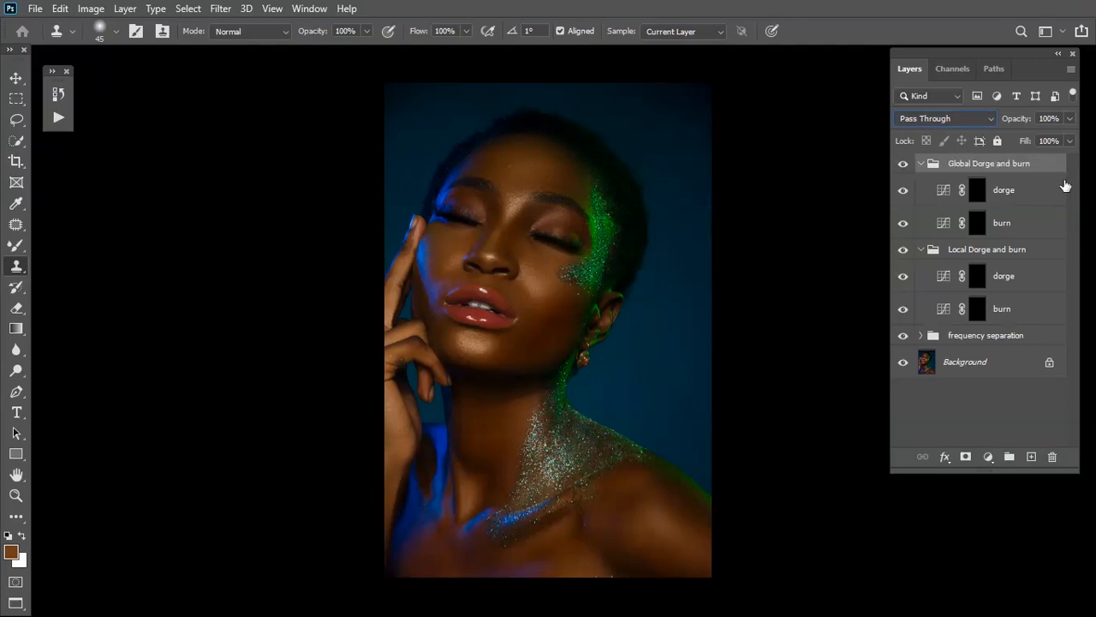
- Examine the portrait's face, neck and shoulders up close and as a whole for local and global dodging and burning
left_click(990, 253)
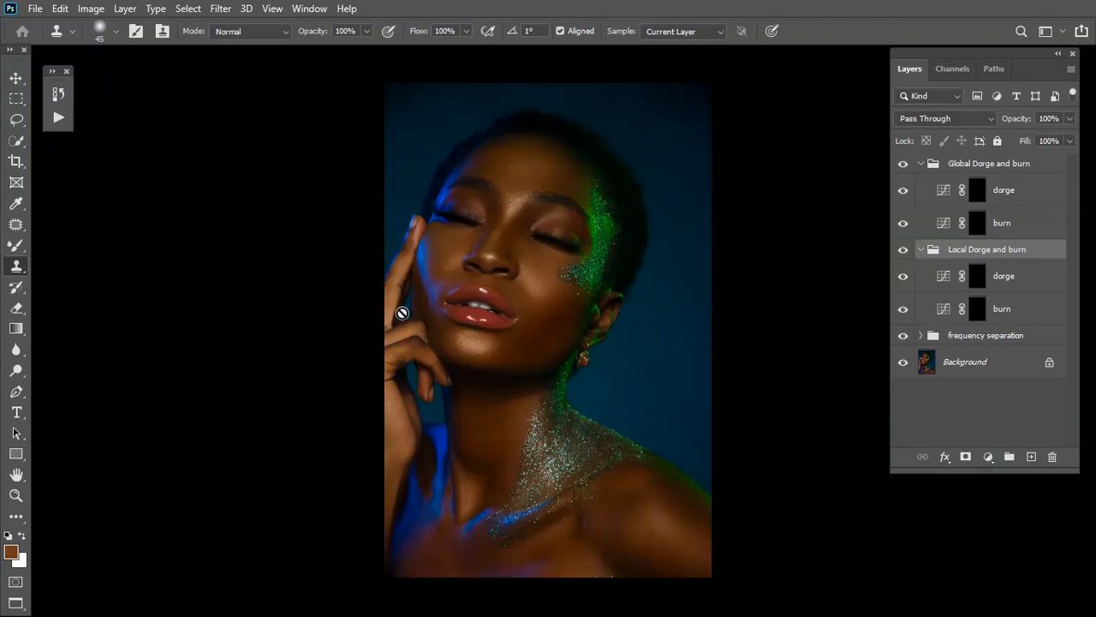
scroll(561, 318, "up", 1)
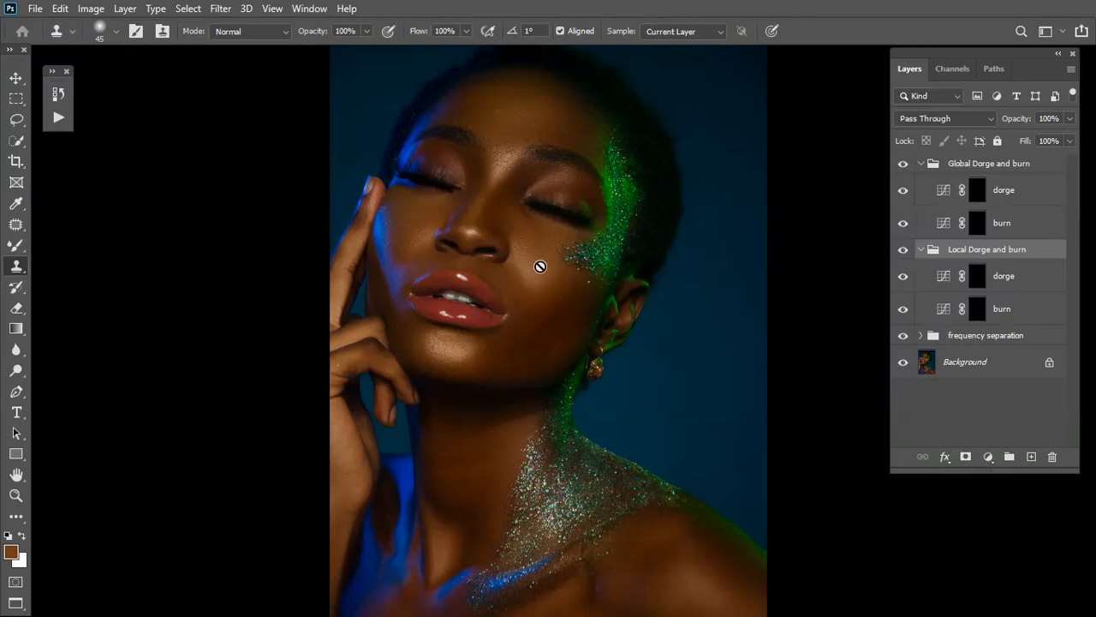
scroll(539, 261, "up", 1)
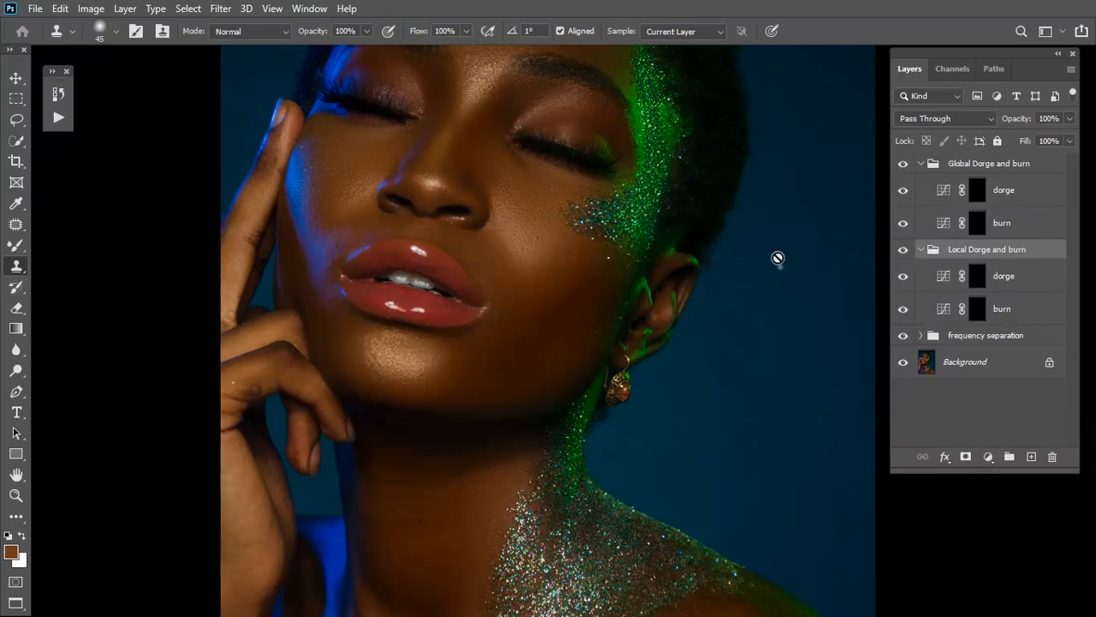
scroll(428, 316, "up", 5)
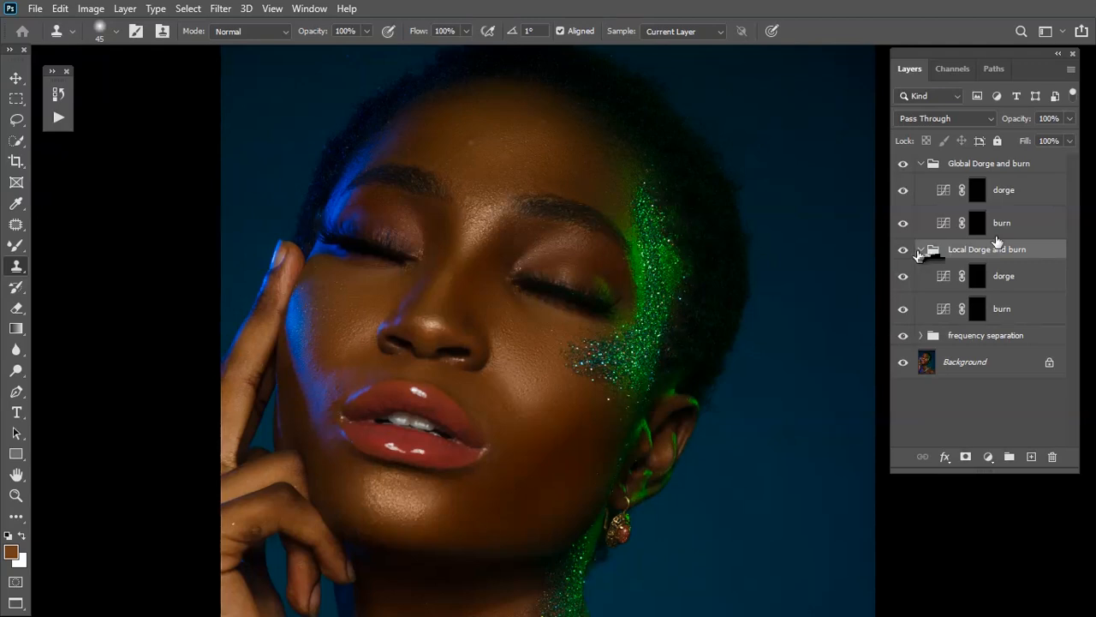
left_click(992, 171)
key("ctrl+minus")
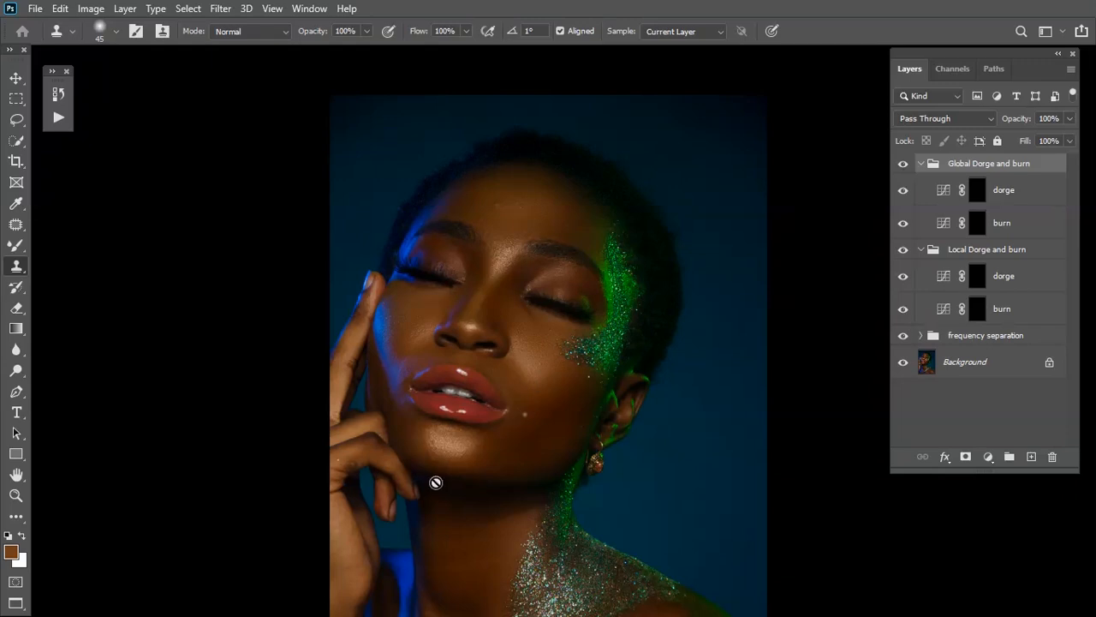
scroll(474, 482, "down", 5)
scroll(483, 472, "up", 3)
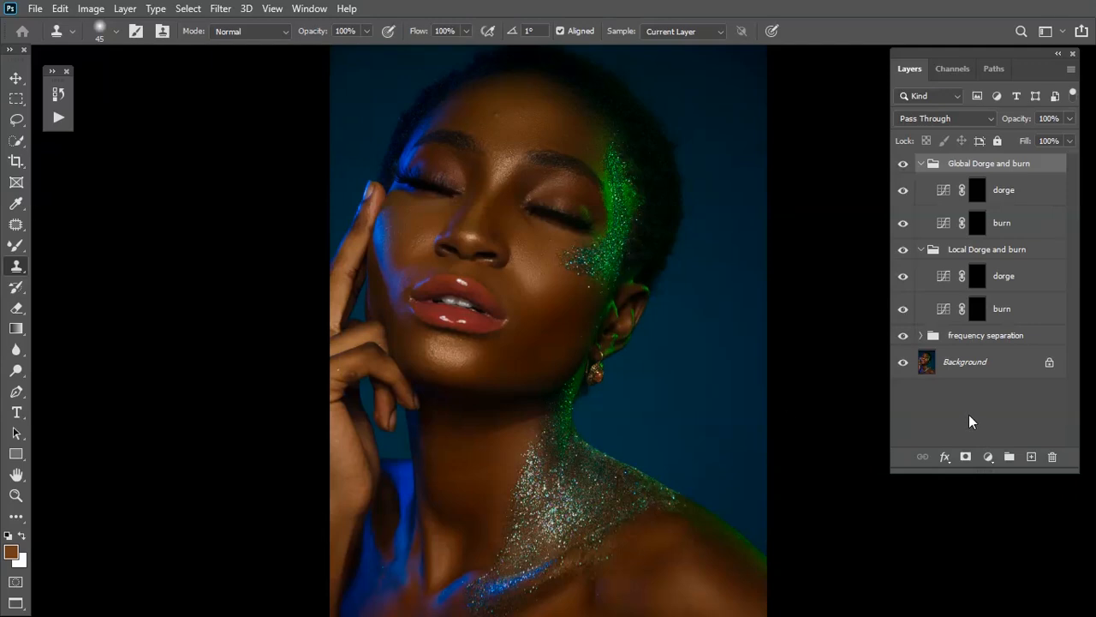
- Add a solid color fill with 0% saturation and 50% brightness above the Global Dorge and burn group, blended in Color mode
left_click(988, 457)
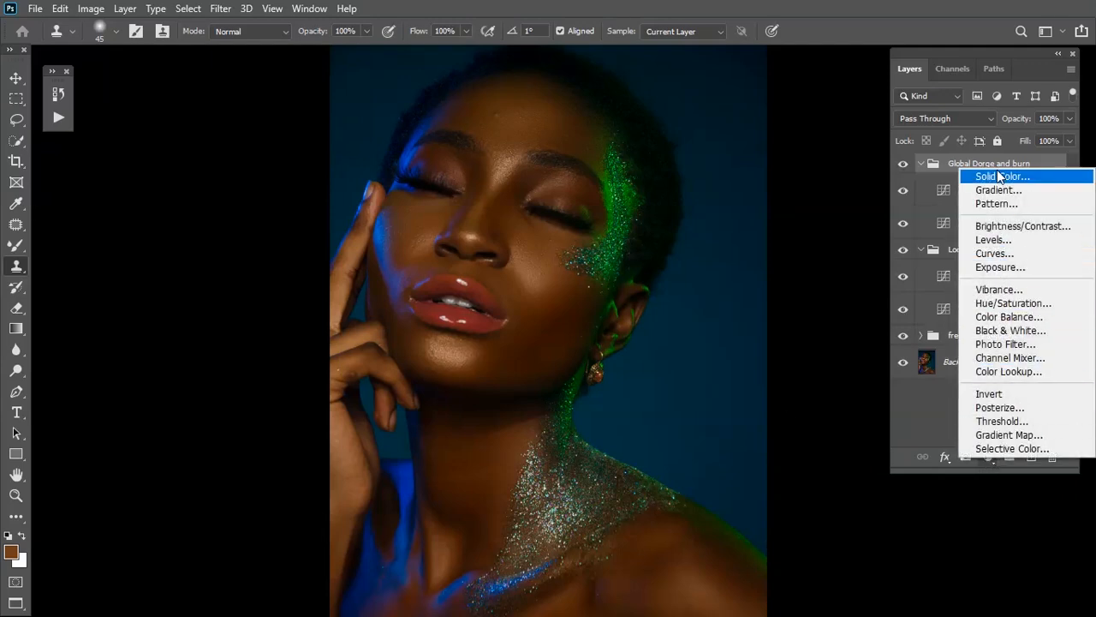
left_click(998, 174)
left_click_drag(781, 351, 663, 359)
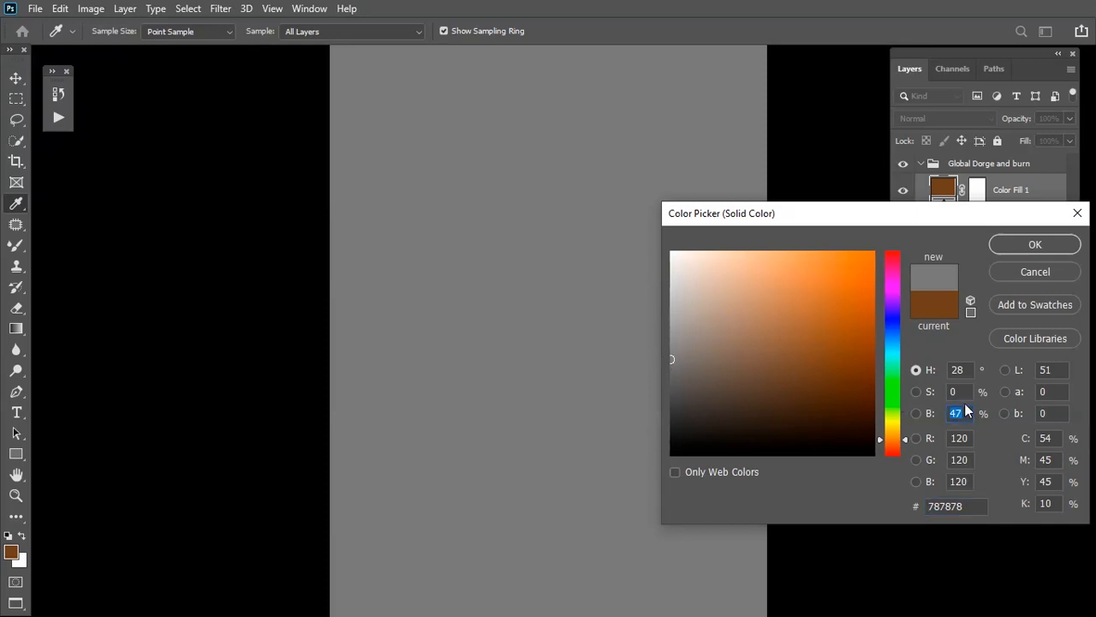
type("50")
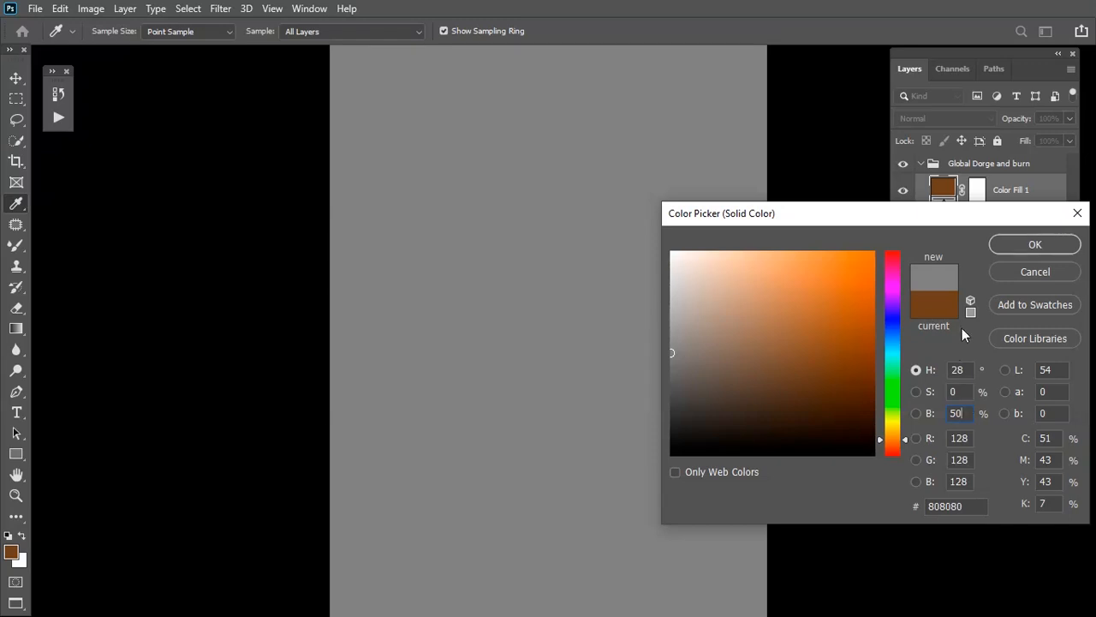
left_click(1019, 240)
left_click_drag(1020, 195, 1021, 157)
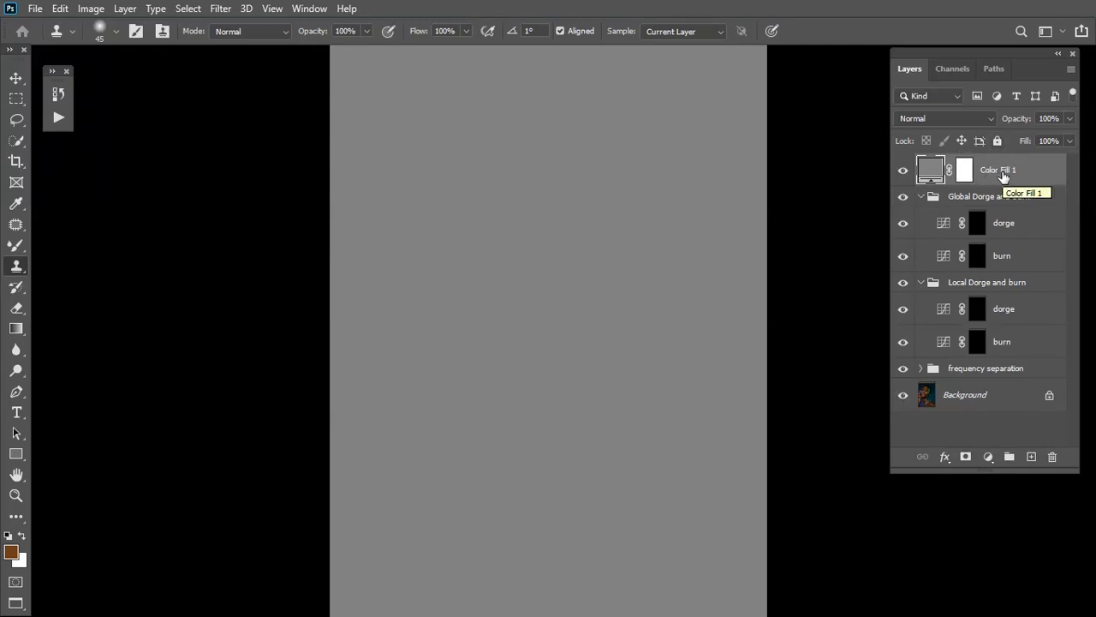
left_click(917, 119)
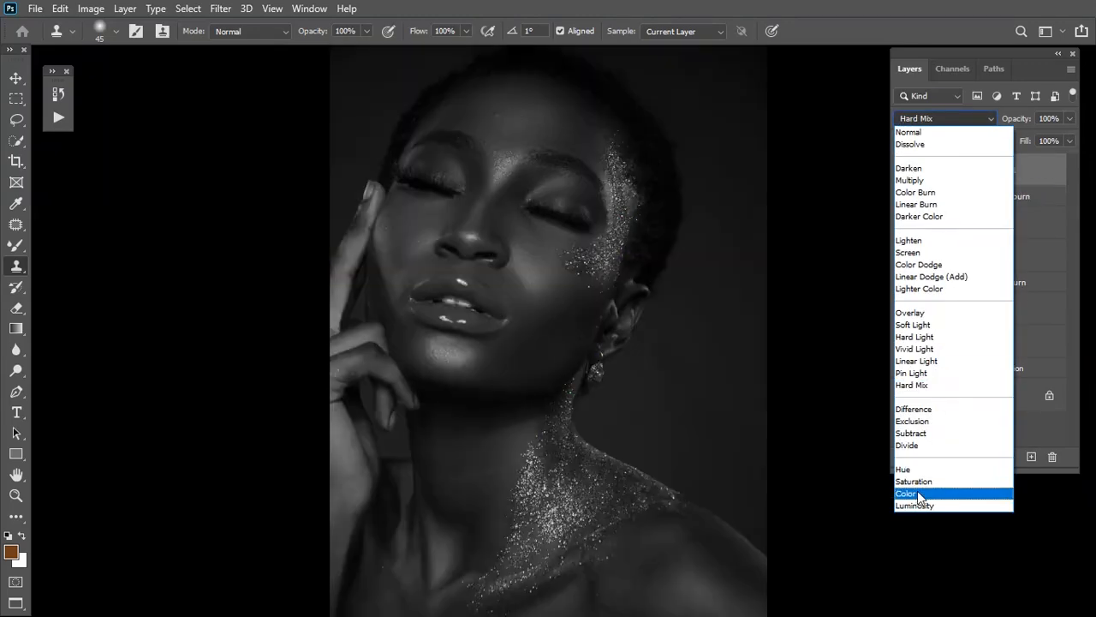
left_click(917, 493)
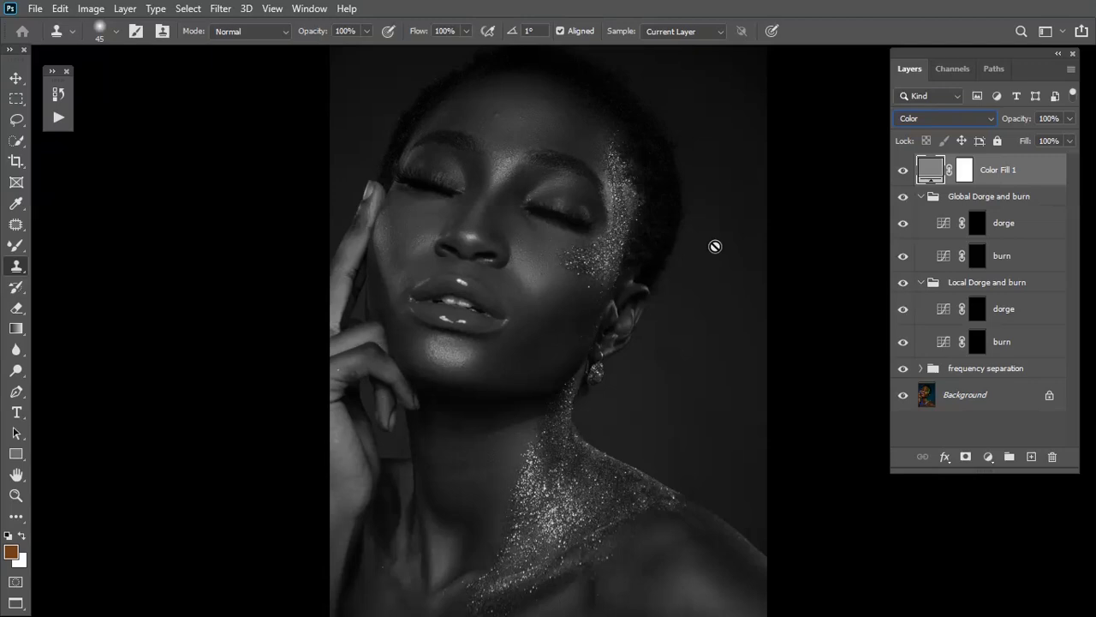
- Examine the light and dark transitions on the skin of the black-and-white portrait, from forehead to shoulders
key("ctrl+minus")
key("ctrl+plus")
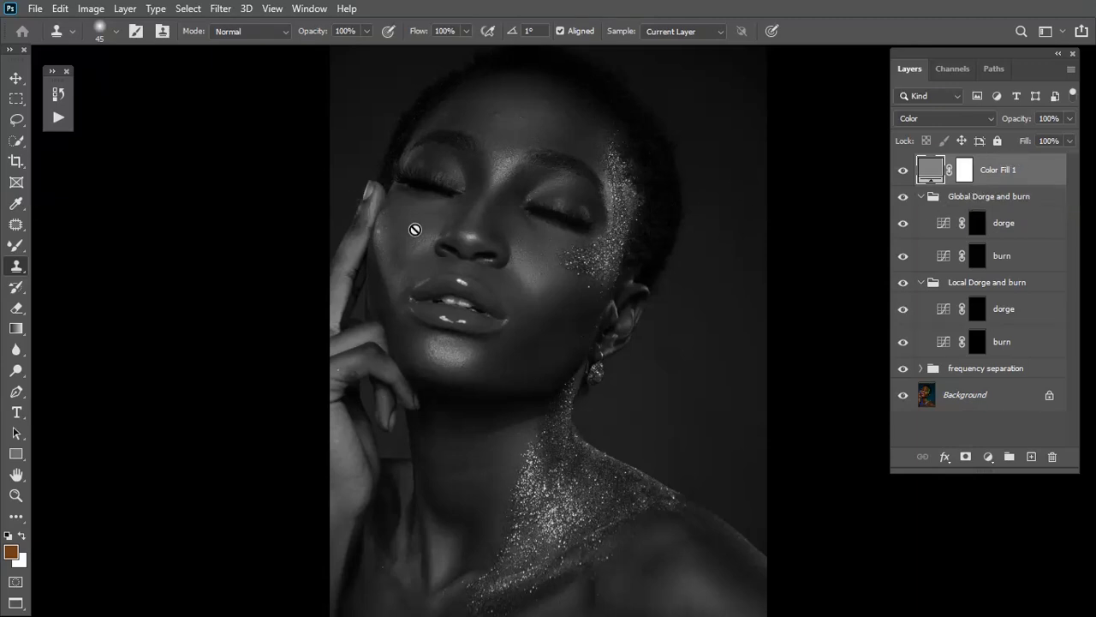
scroll(488, 380, "down", 3)
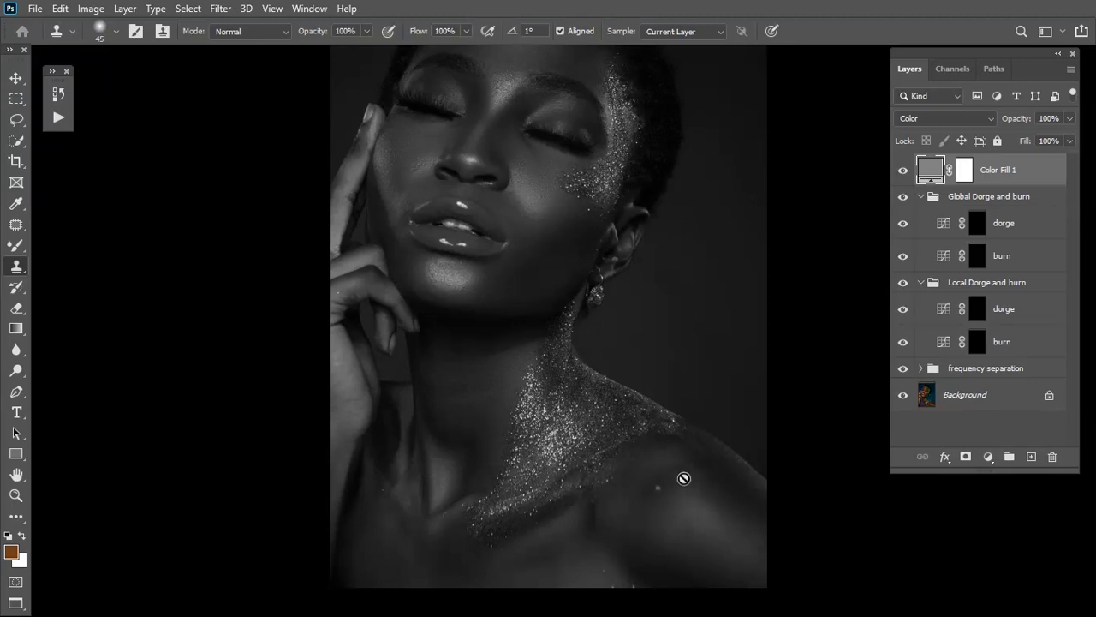
scroll(532, 282, "up", 3)
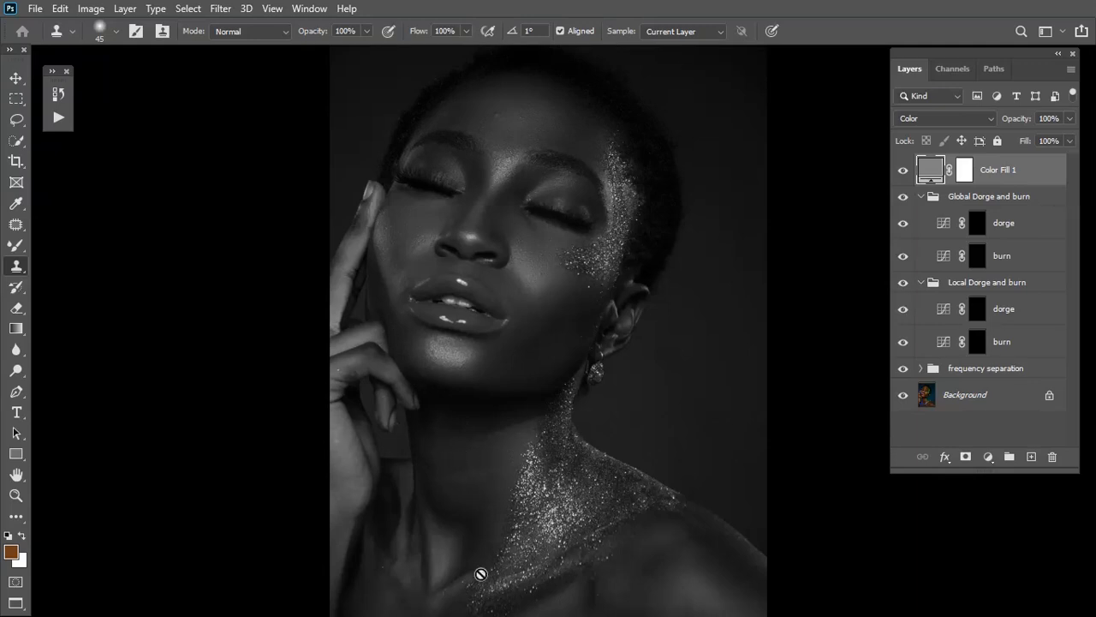
scroll(672, 512, "down", 2)
scroll(685, 591, "down", 2)
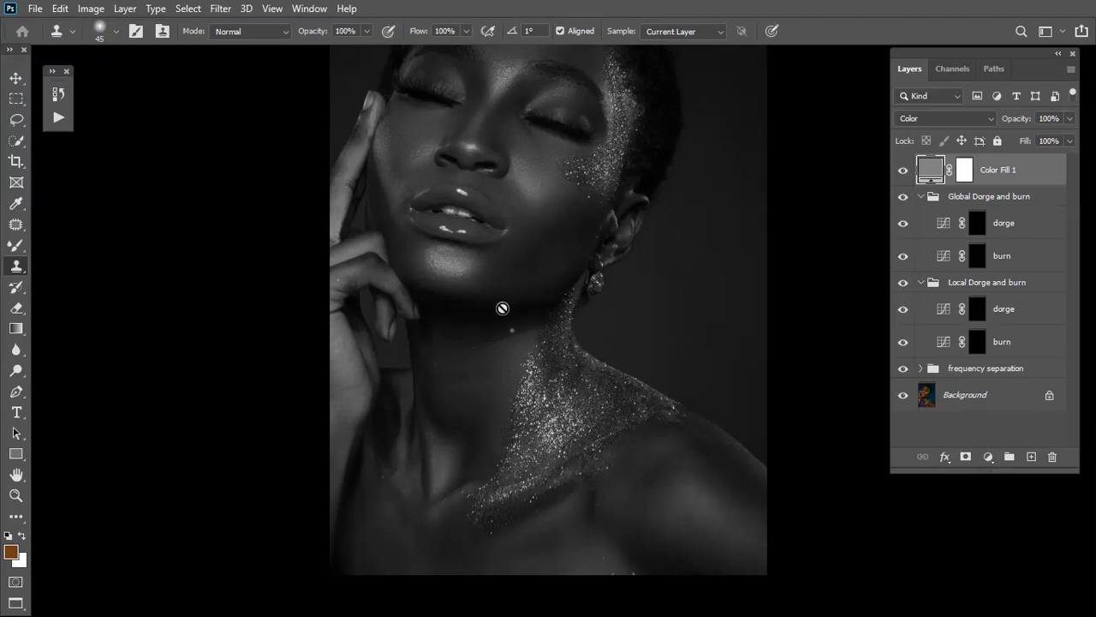
scroll(578, 286, "up", 2)
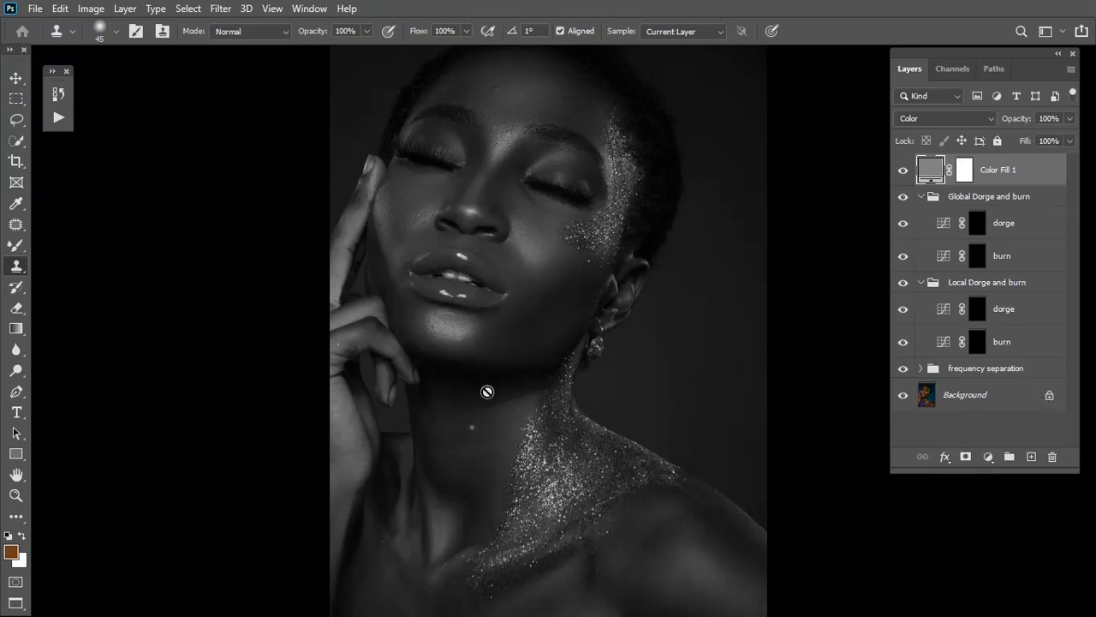
- Target the mask of the dorge layer in the Local Dorge and burn group and reset to the default white foreground color
left_click(1019, 293)
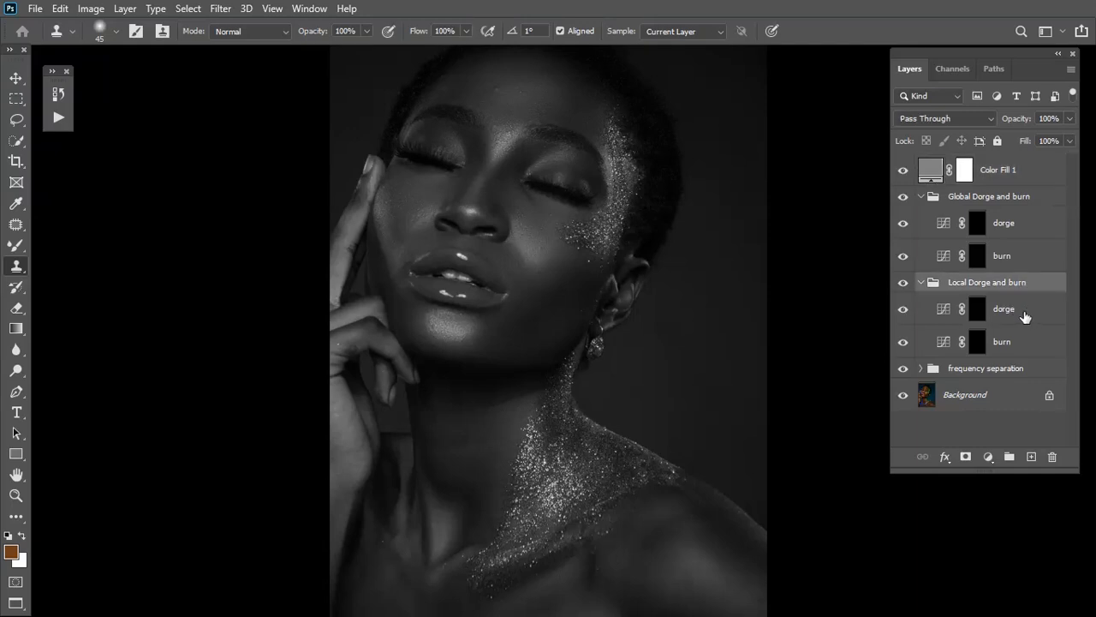
left_click(979, 312)
key("d")
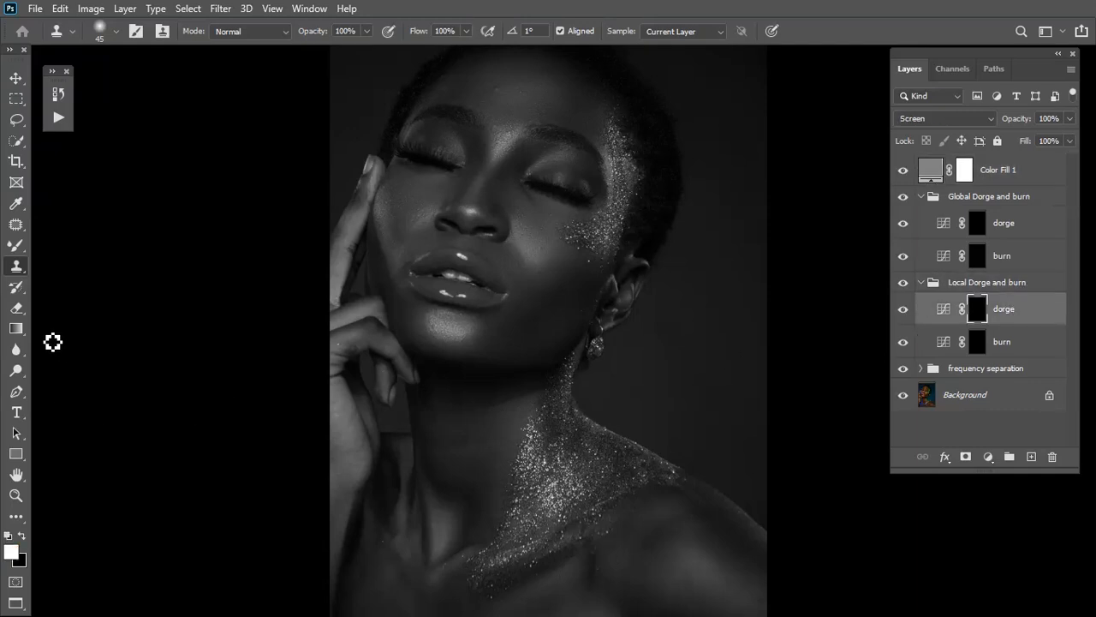
- Switch to the regular Brush tool and set its opacity to 2%
left_click(18, 247)
right_click(19, 250)
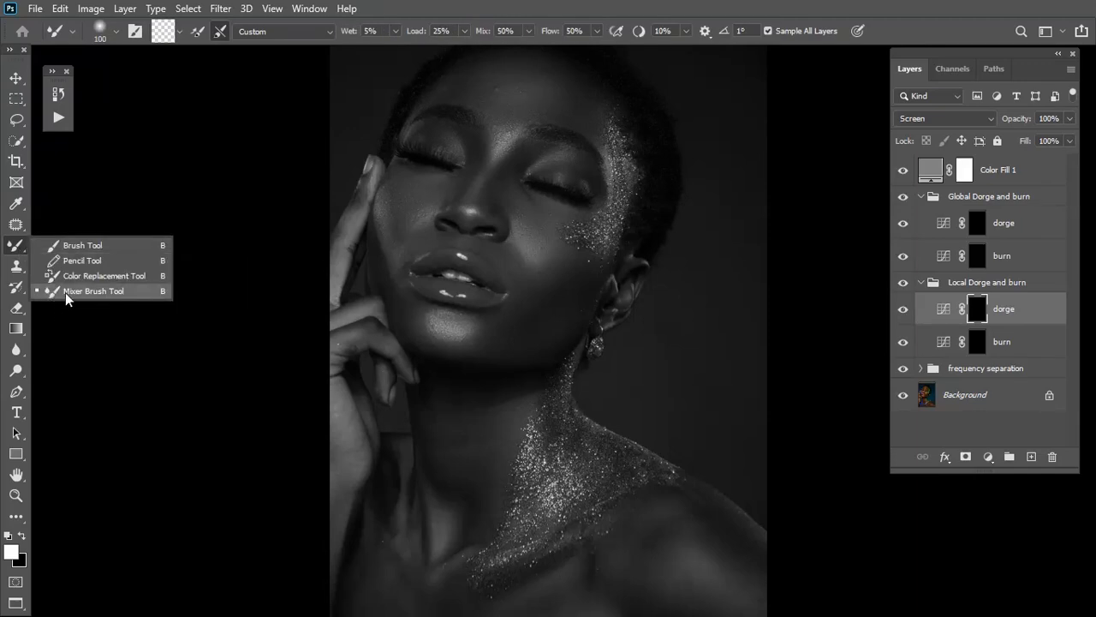
left_click(79, 246)
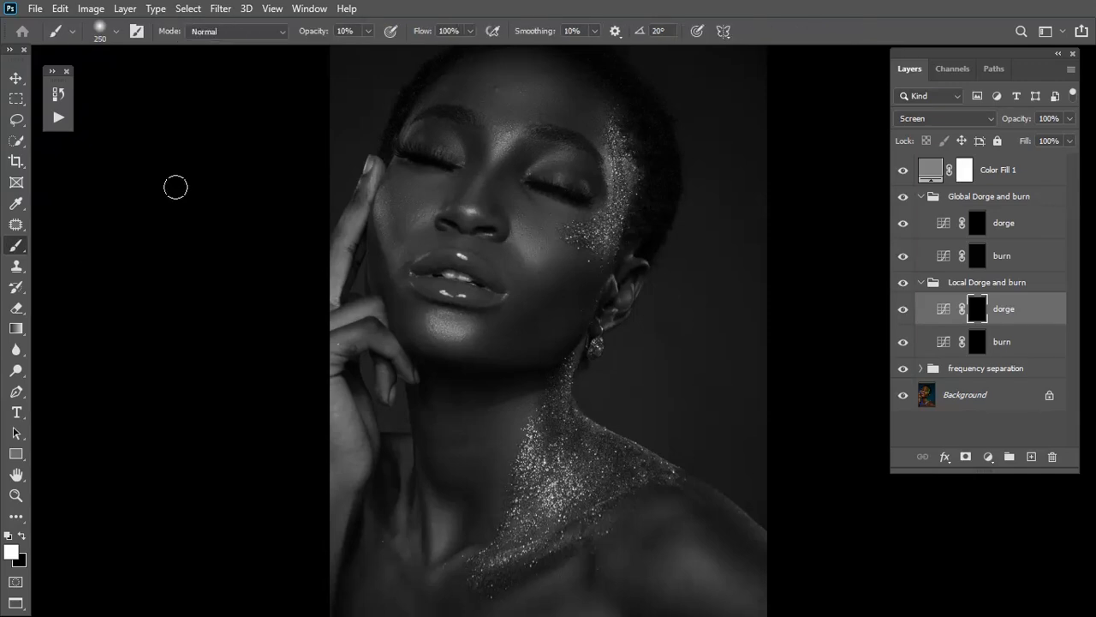
left_click(367, 31)
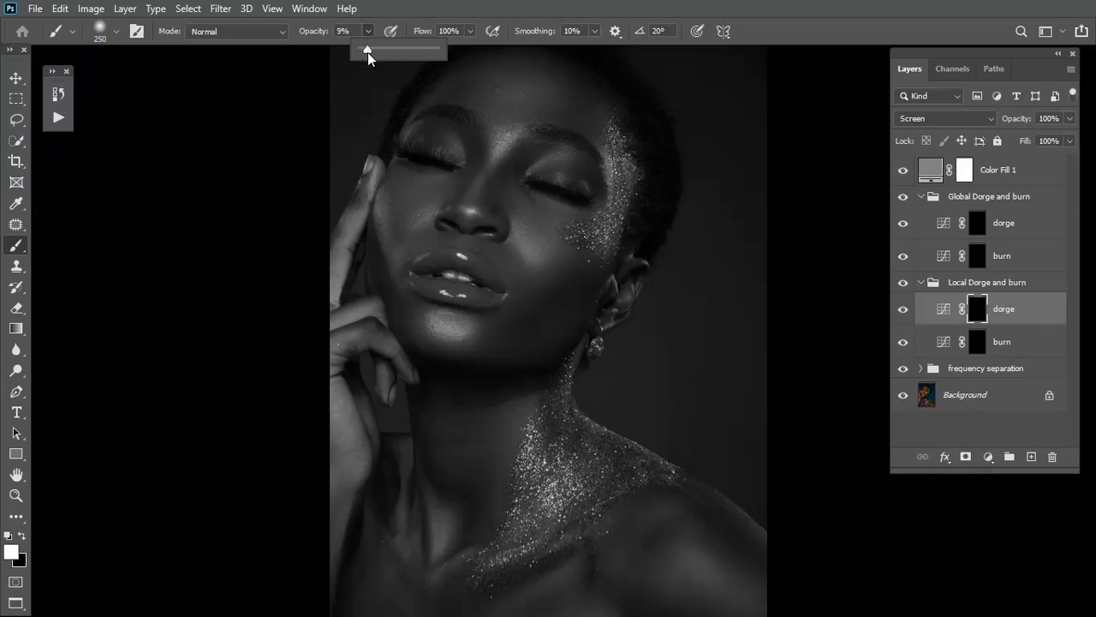
key("Return")
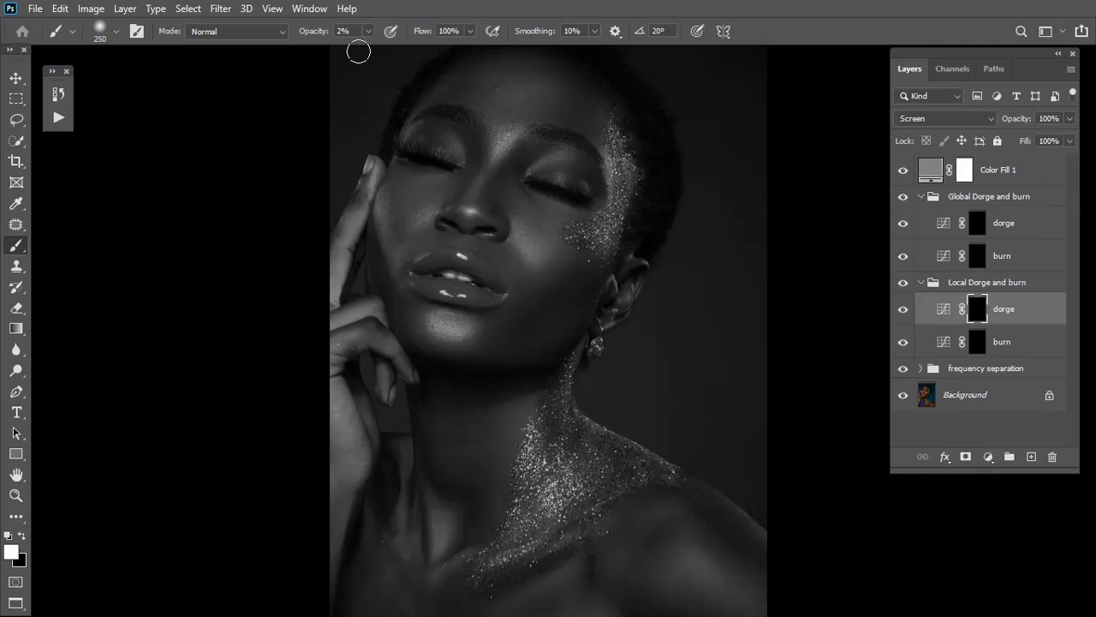
key("ctrl+plus")
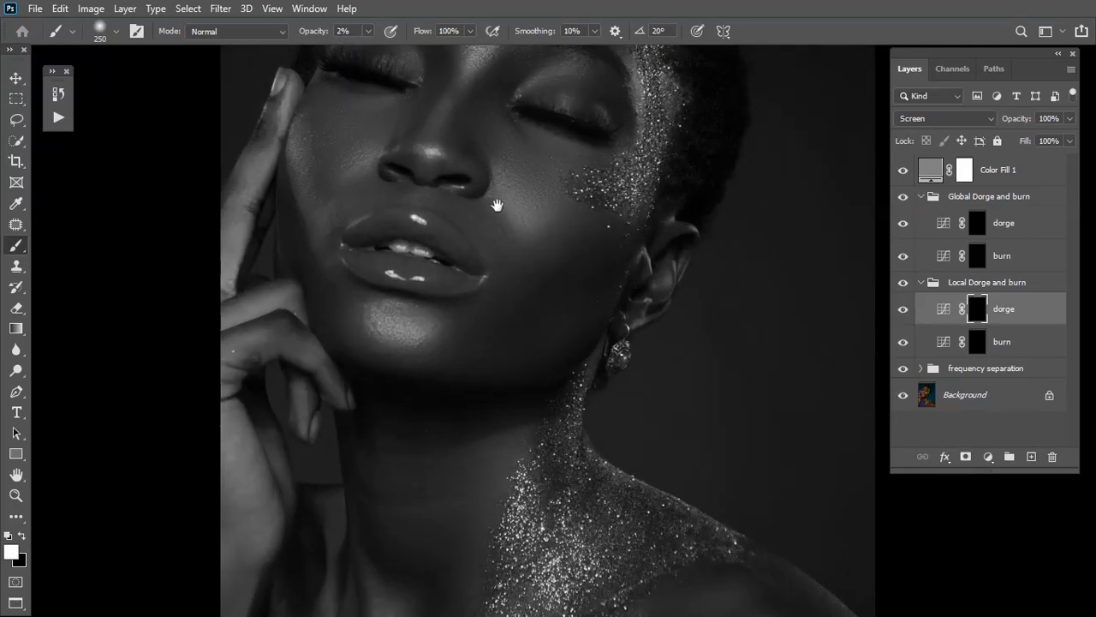
scroll(488, 302, "up", 2)
key("ctrl+plus")
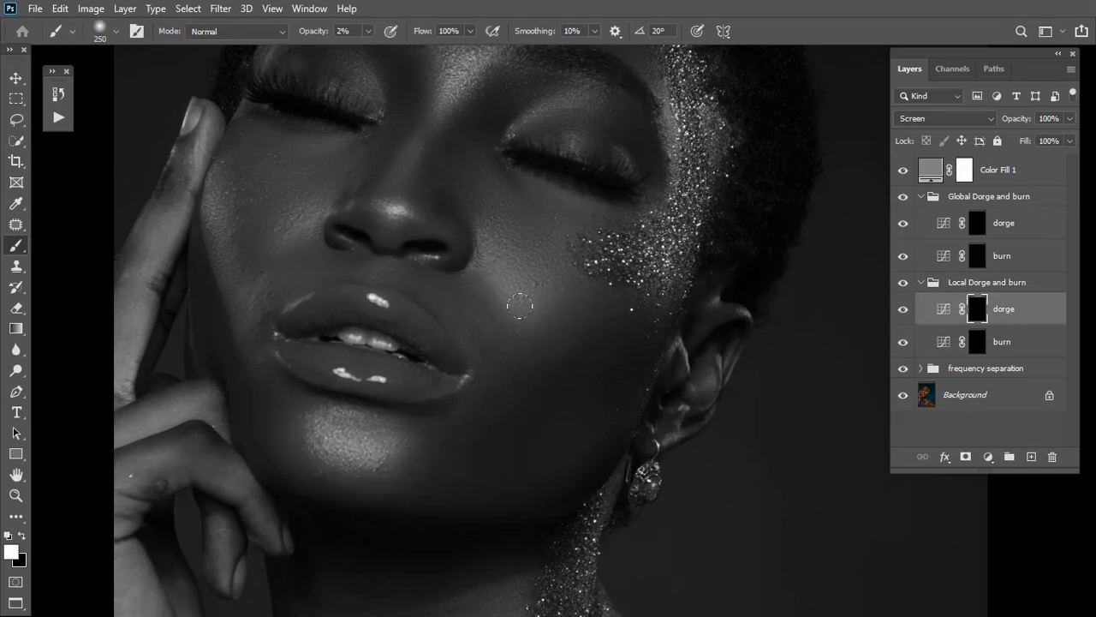
- Dodge the dark patches on the face in the local dorge mask with a soft brush of about 70 to 90 px
key("bracketleft")
key("bracketleft")
key("bracketleft")
key("bracketleft")
key("bracketleft")
key("bracketleft")
key("bracketleft")
scroll(560, 323, "up", 2)
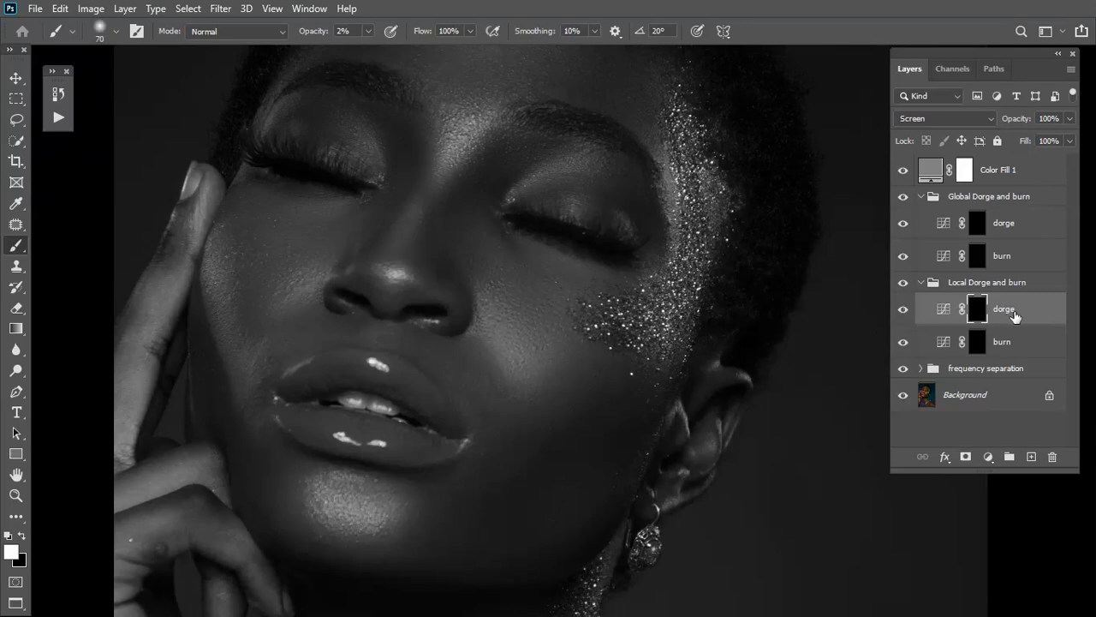
key("bracketleft")
key("bracketright")
key("bracketright")
key("bracketright")
mouse_move(370, 337)
left_mouse_down()
mouse_move(441, 342)
mouse_move(600, 397)
left_mouse_up()
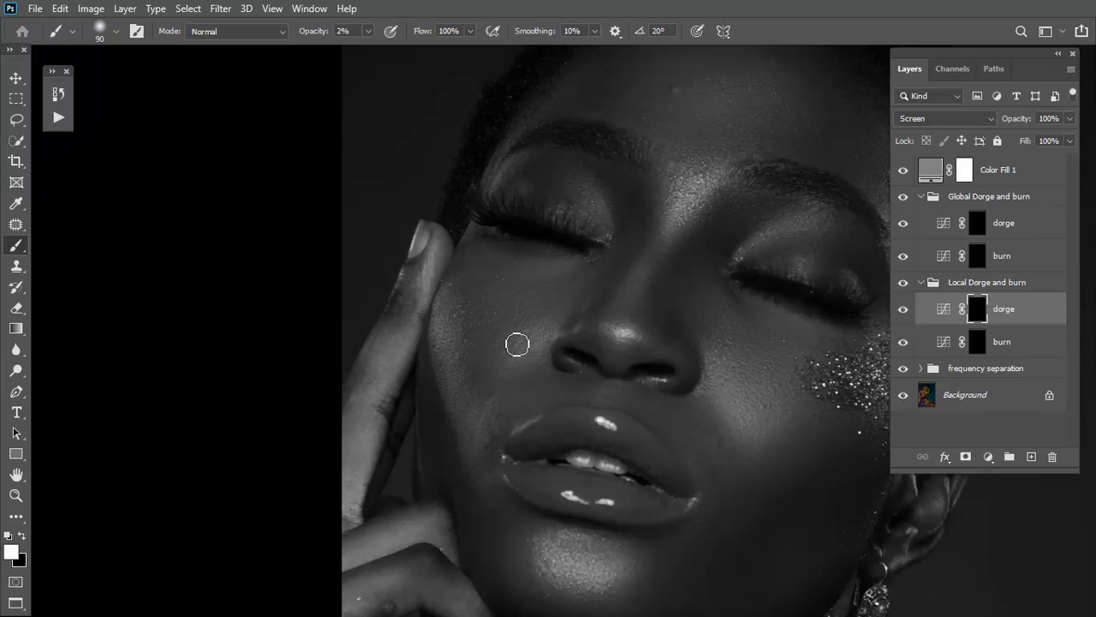
left_click_drag(541, 429, 509, 307)
left_click_drag(540, 469, 521, 434)
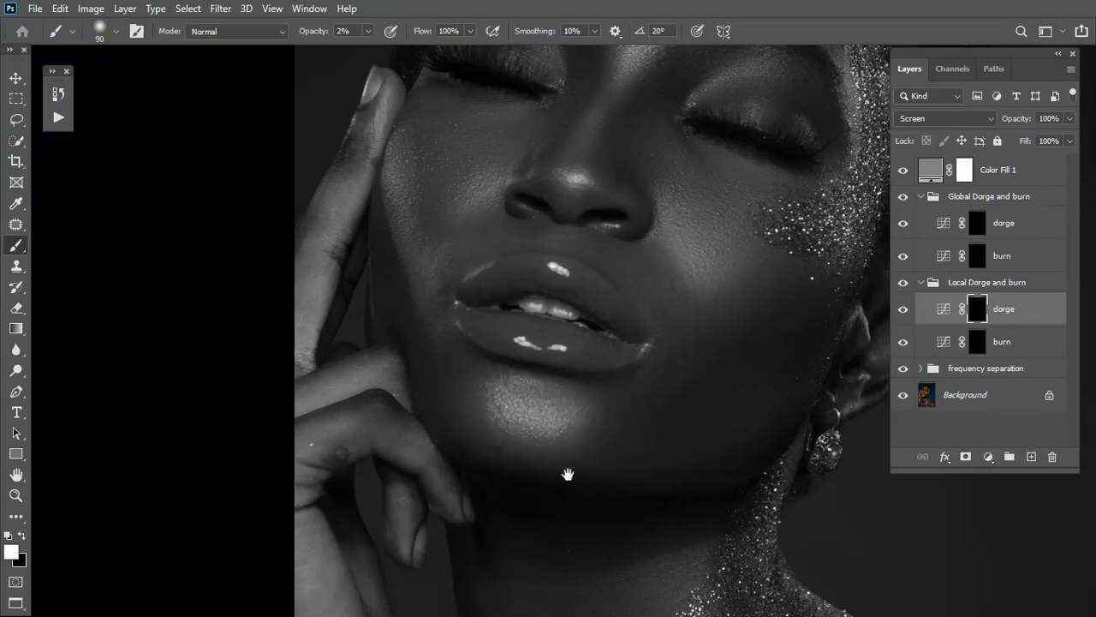
- Lighten the uneven dark patches on the neck, chest and shoulder in the local dorge mask with the 90 px brush
scroll(568, 474, "down", 3)
scroll(500, 394, "down", 3)
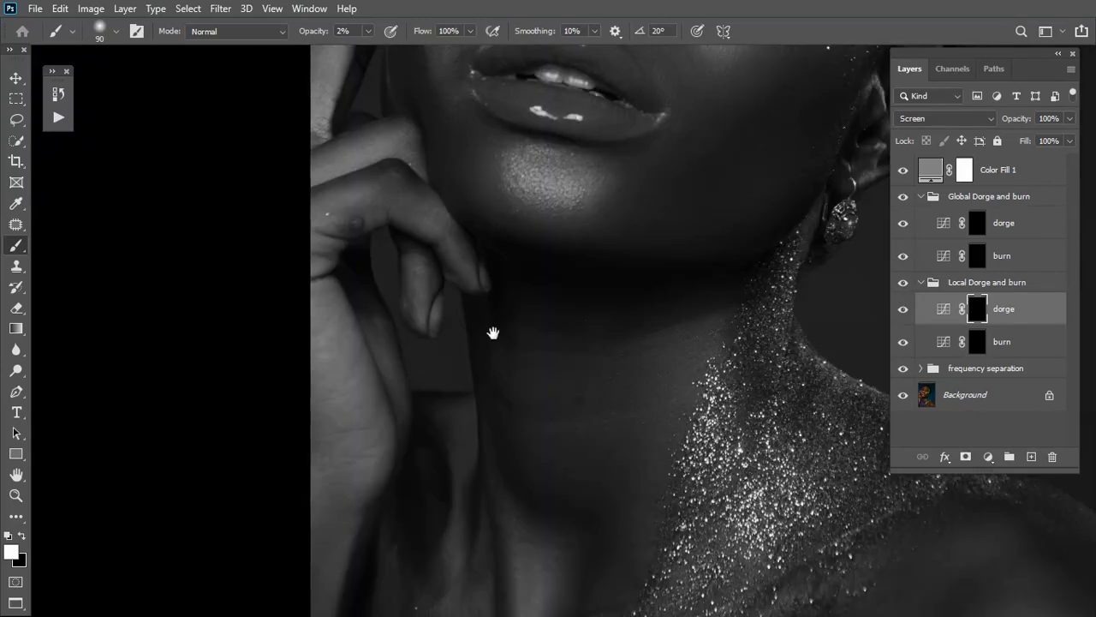
scroll(493, 333, "up", 4)
scroll(492, 367, "down", 10)
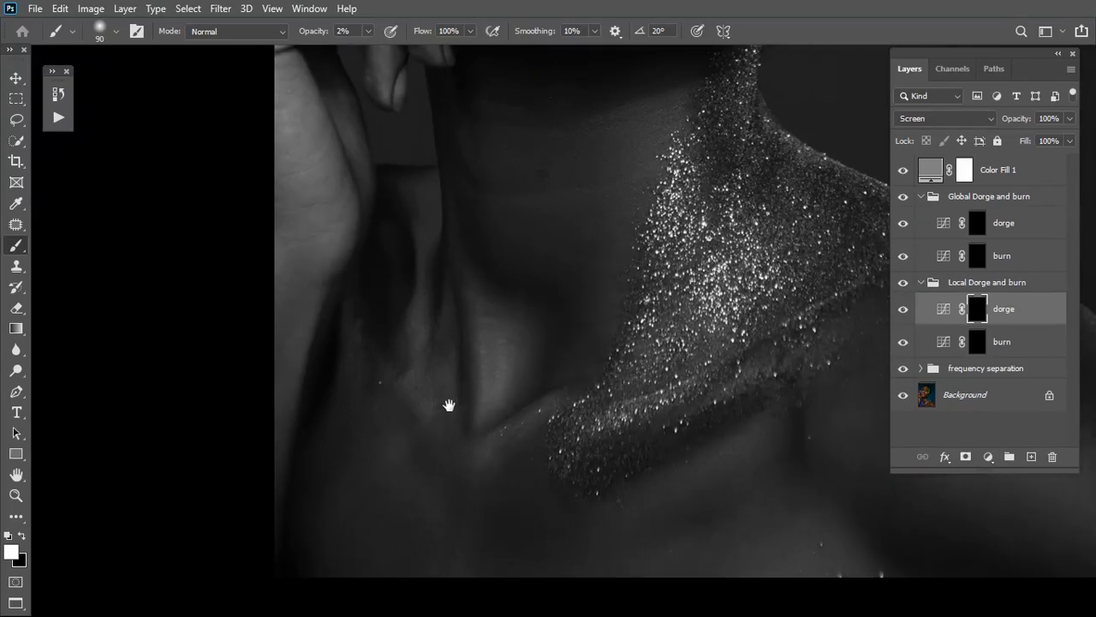
left_click_drag(589, 435, 403, 480)
left_click_drag(550, 544, 448, 379)
left_click_drag(520, 377, 529, 514)
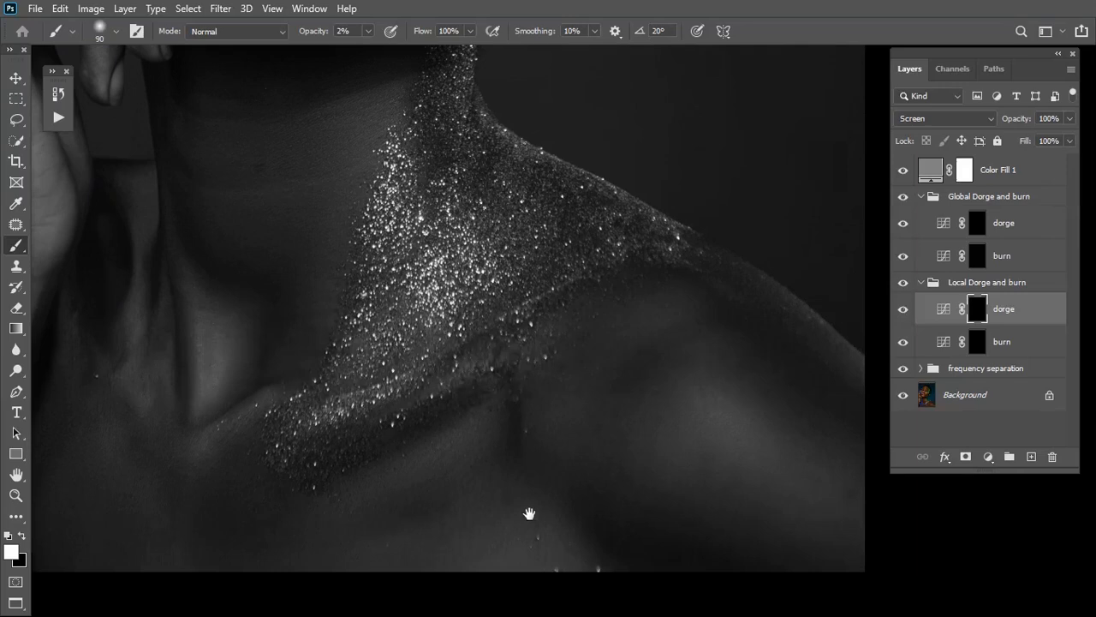
scroll(539, 387, "up", 3)
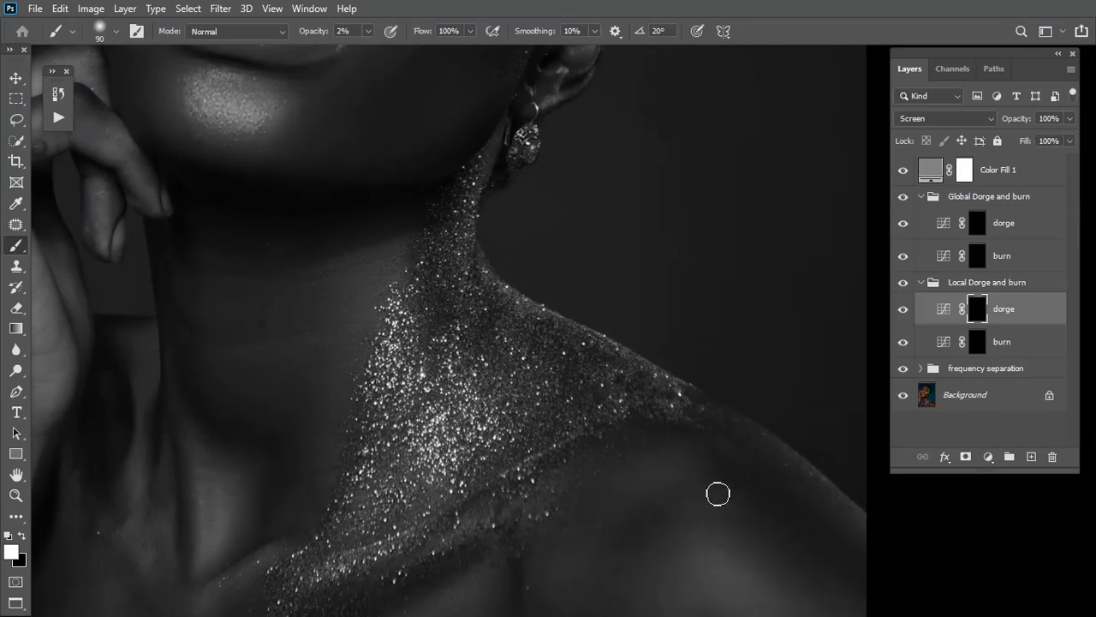
left_click_drag(669, 527, 641, 429)
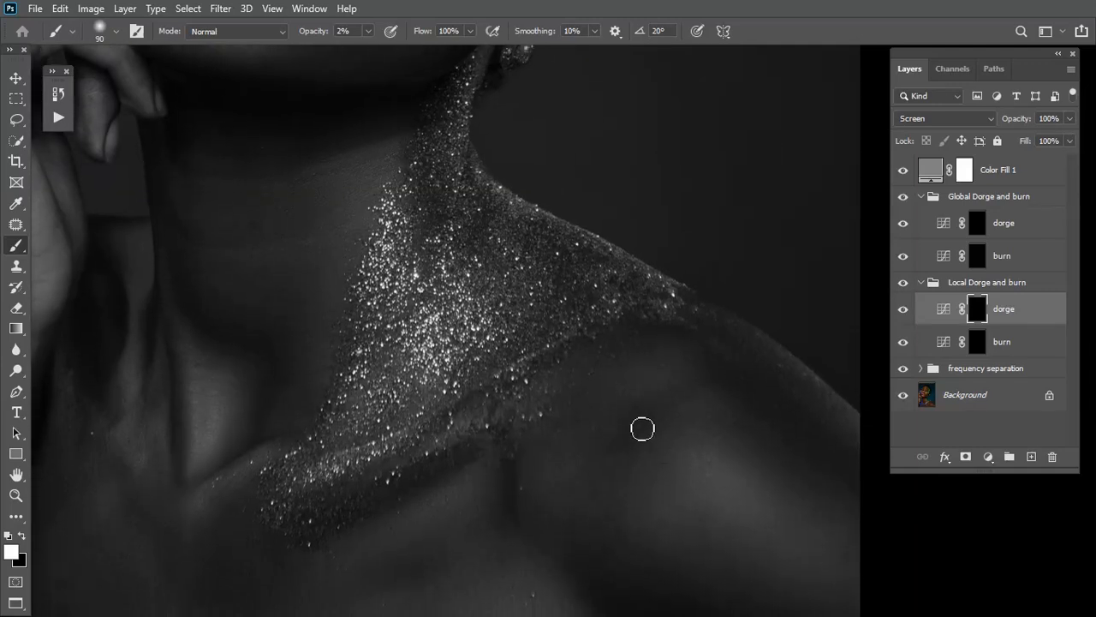
- Target the local burn layer's mask and darken the bright patches on the cheeks with a brush of about 90 to 100 px
left_click(980, 343)
mouse_move(354, 318)
left_mouse_down()
mouse_move(337, 459)
mouse_move(336, 433)
left_mouse_up()
left_click_drag(304, 352, 319, 377)
left_click_drag(326, 308, 442, 398)
left_click_drag(390, 253, 412, 337)
key("bracketleft")
scroll(396, 340, "up", 1)
key("bracketright")
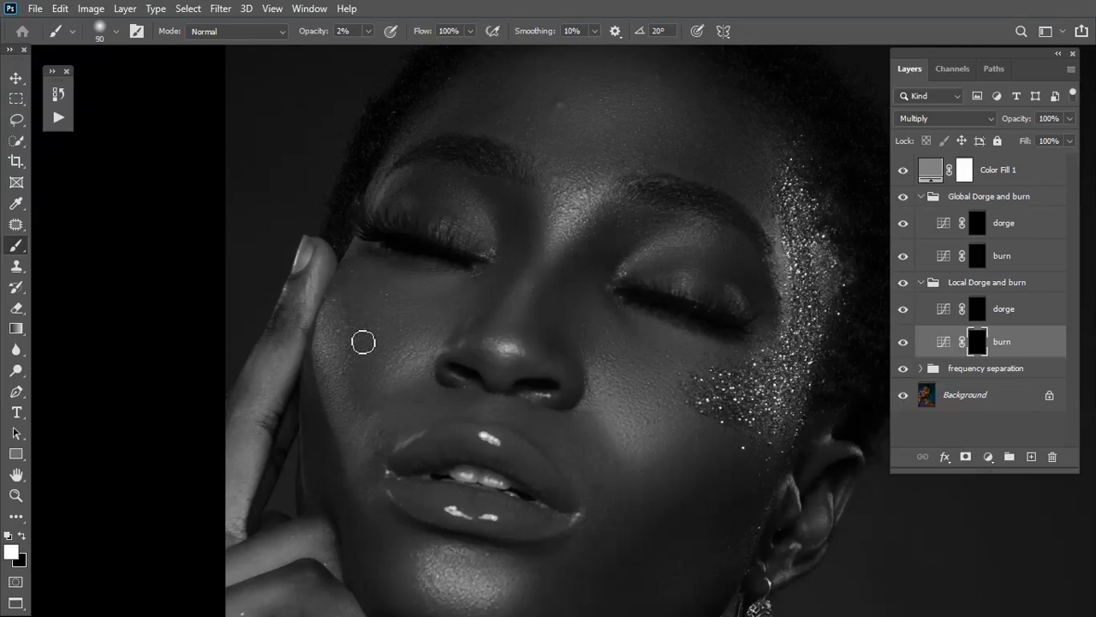
key("bracketright")
key("bracketright")
- Burn the uneven bright patches on the chin, neck, chest and shoulder in the local burn mask with the 100 px brush
left_click_drag(591, 464, 513, 325)
left_click_drag(551, 507, 539, 351)
left_click_drag(420, 401, 414, 325)
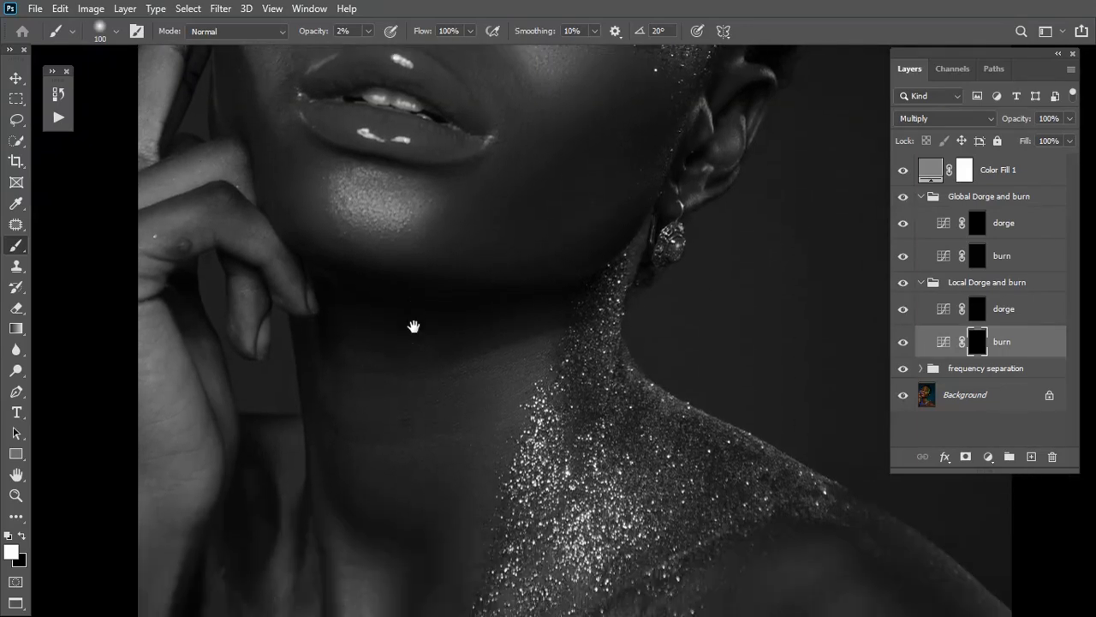
left_click_drag(329, 433, 371, 351)
left_click_drag(359, 450, 361, 387)
left_click_drag(342, 471, 347, 376)
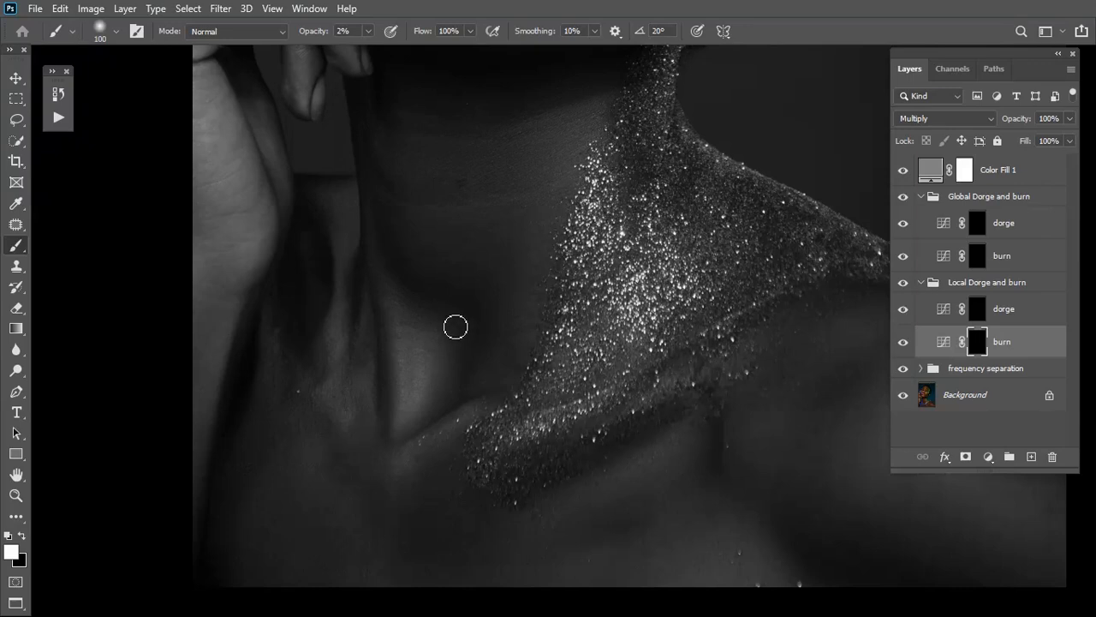
left_click_drag(625, 495, 487, 422)
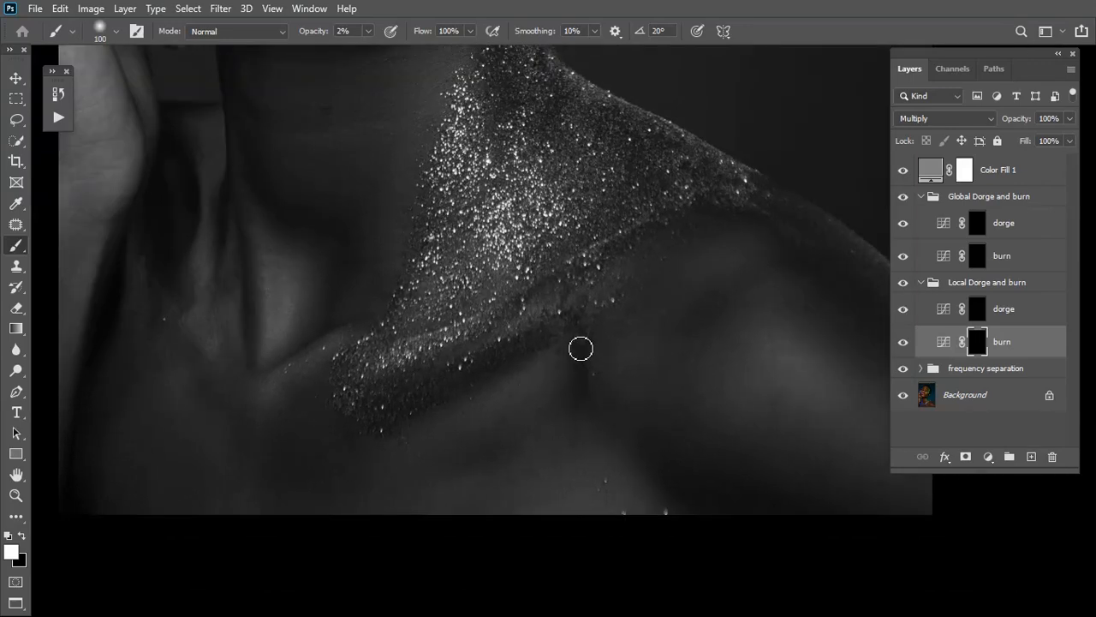
left_click_drag(516, 365, 561, 599)
left_click_drag(501, 325, 513, 448)
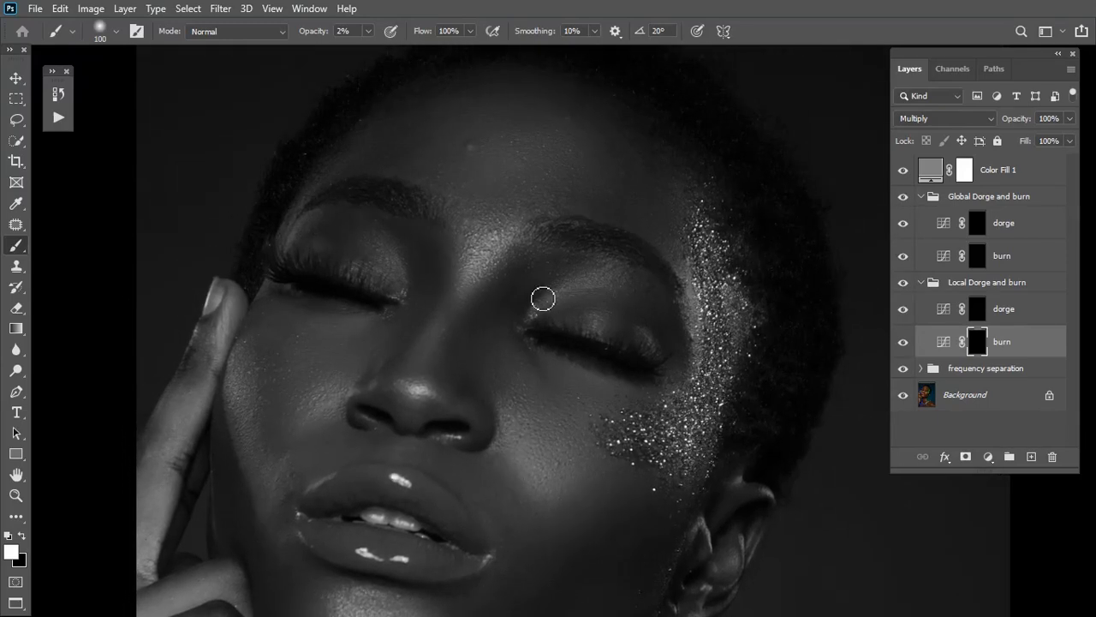
- Even out bright patches on the forehead and around the eyes in the local burn mask, varying the brush between 80 and 125 px
scroll(582, 273, "up", 2)
key("[")
key("]")
key("]")
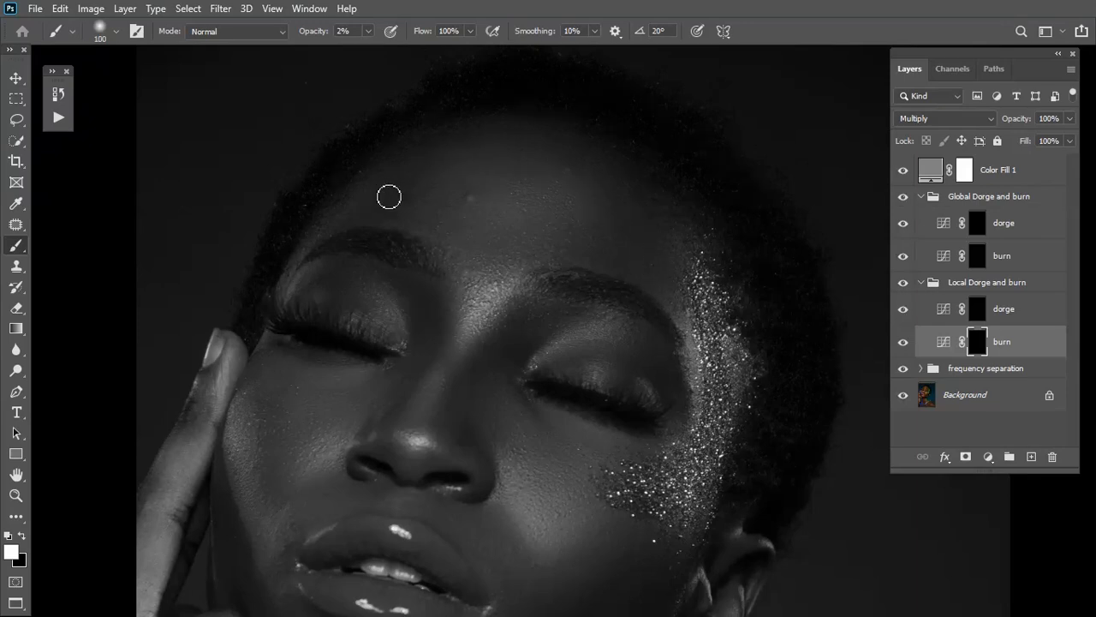
key("bracketright")
left_click_drag(363, 291, 362, 190)
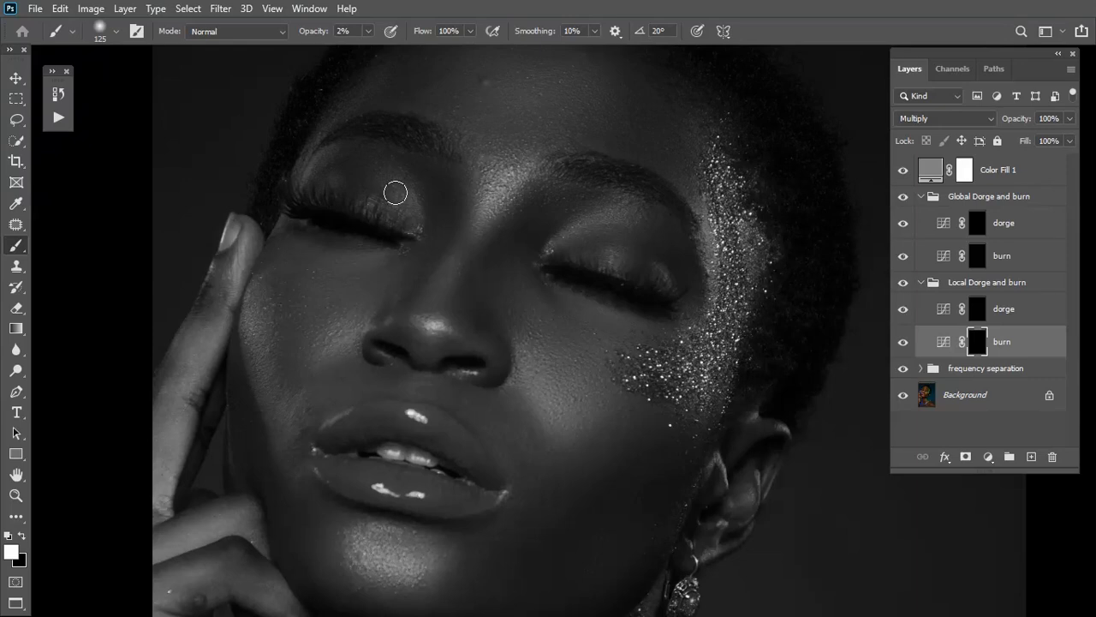
key("bracketleft")
key("bracketleft")
key("bracketleft")
key("ctrl+0")
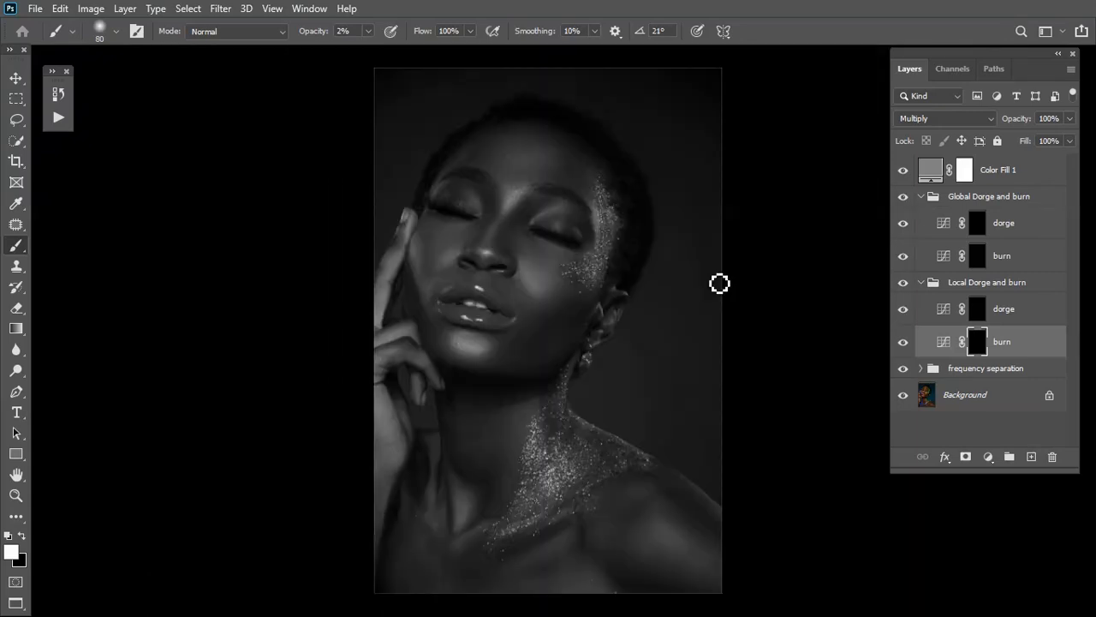
- Target the dorge mask in the Global Dorge and burn group and set the brush opacity to 1%
left_click(1017, 225)
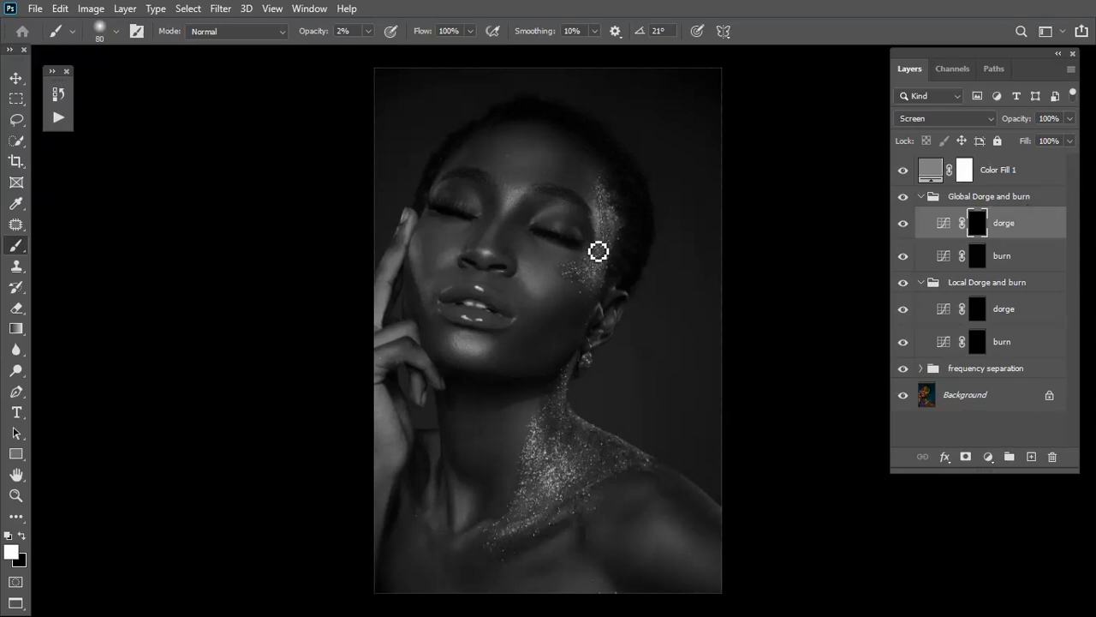
left_click(368, 32)
key("Down")
key("Return")
key("ctrl+plus")
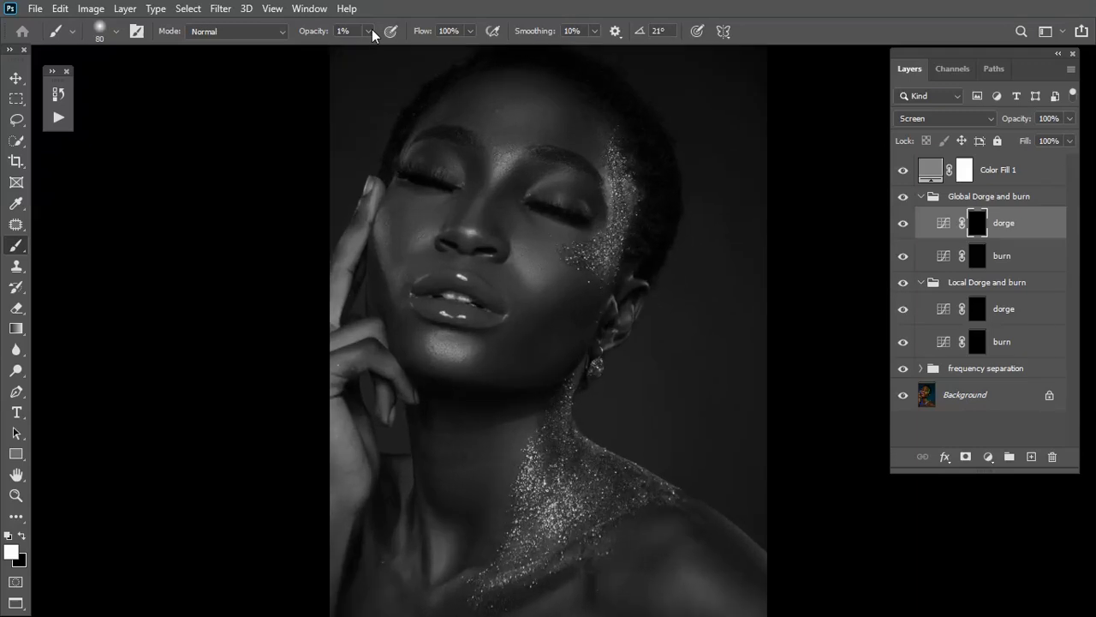
left_click_drag(440, 126, 427, 178)
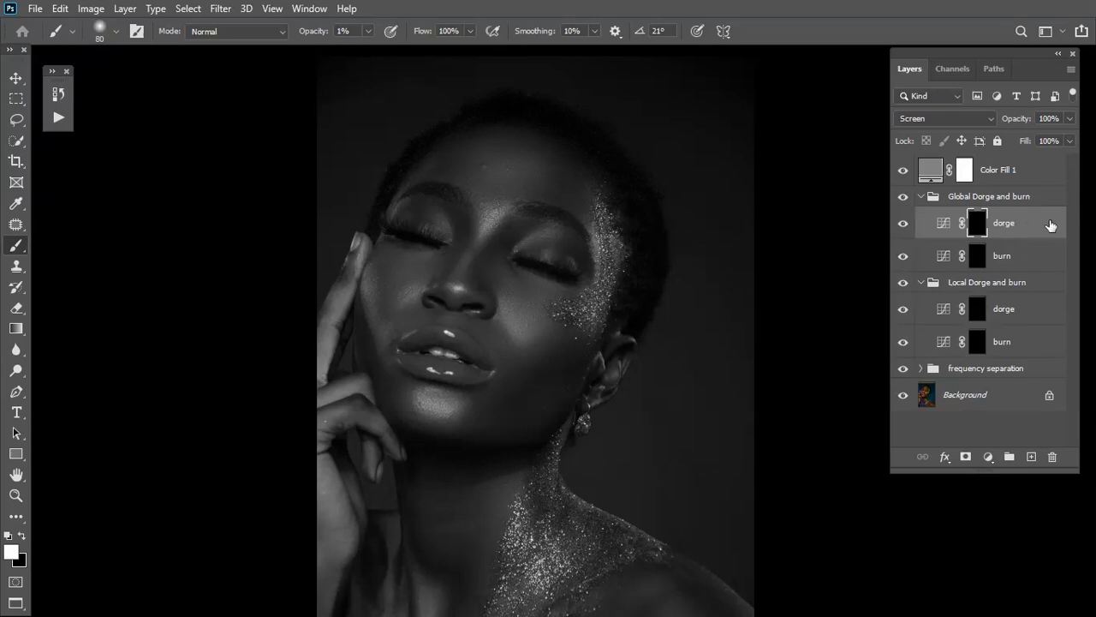
- Brighten the face's broad highlight areas in the global dorge mask with a large soft brush, resizing it to fit each area
key("bracketright")
key("bracketright")
key("bracketright")
key("bracketright")
key("bracketright")
key("bracketright")
key("bracketright")
key("bracketright")
key("bracketright")
key("bracketright")
key("bracketleft")
key("bracketleft")
key("bracketright")
key("bracketright")
key("bracketleft")
key("bracketleft")
mouse_move(512, 293)
left_mouse_down()
mouse_move(525, 317)
mouse_move(552, 329)
mouse_move(512, 314)
mouse_move(559, 316)
left_mouse_up()
key("bracketleft")
mouse_move(392, 288)
left_mouse_down()
mouse_move(375, 276)
mouse_move(379, 328)
mouse_move(392, 308)
left_mouse_up()
key("bracketleft")
key("bracketright")
key("bracketright")
- Brighten the broad highlights on the hand, neck, chest and shoulder in the global dorge mask with a brush of about 300 px
scroll(409, 415, "down", 2)
scroll(410, 415, "down", 1)
key("]")
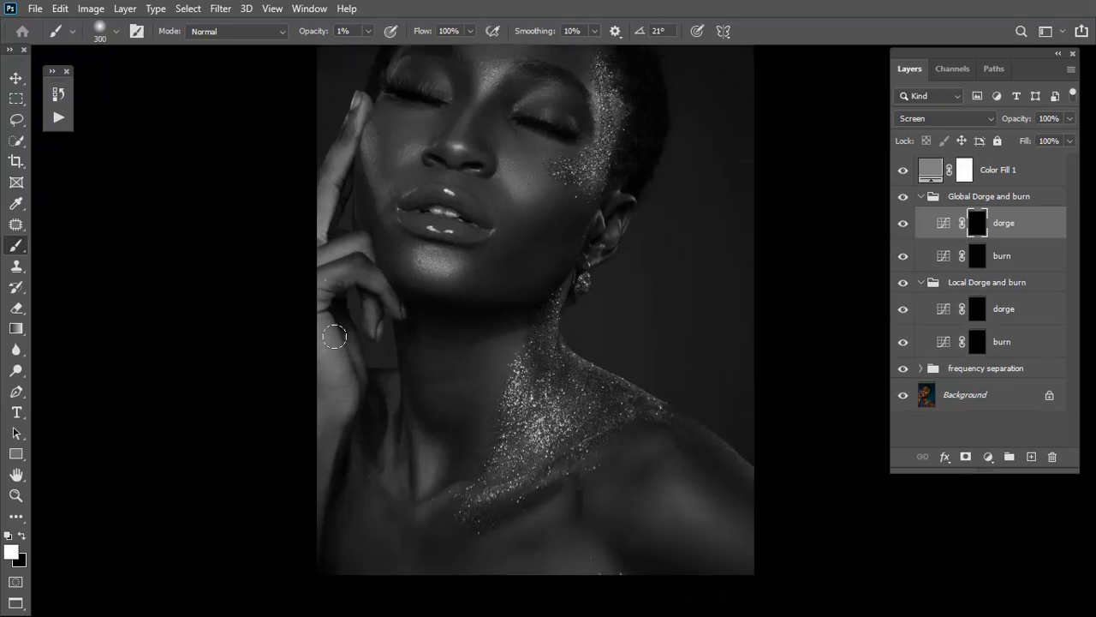
key("[")
key("]")
key("bracketleft")
key("bracketleft")
key("bracketleft")
key("bracketleft")
key("bracketright")
key("bracketright")
scroll(737, 334, "up", 3)
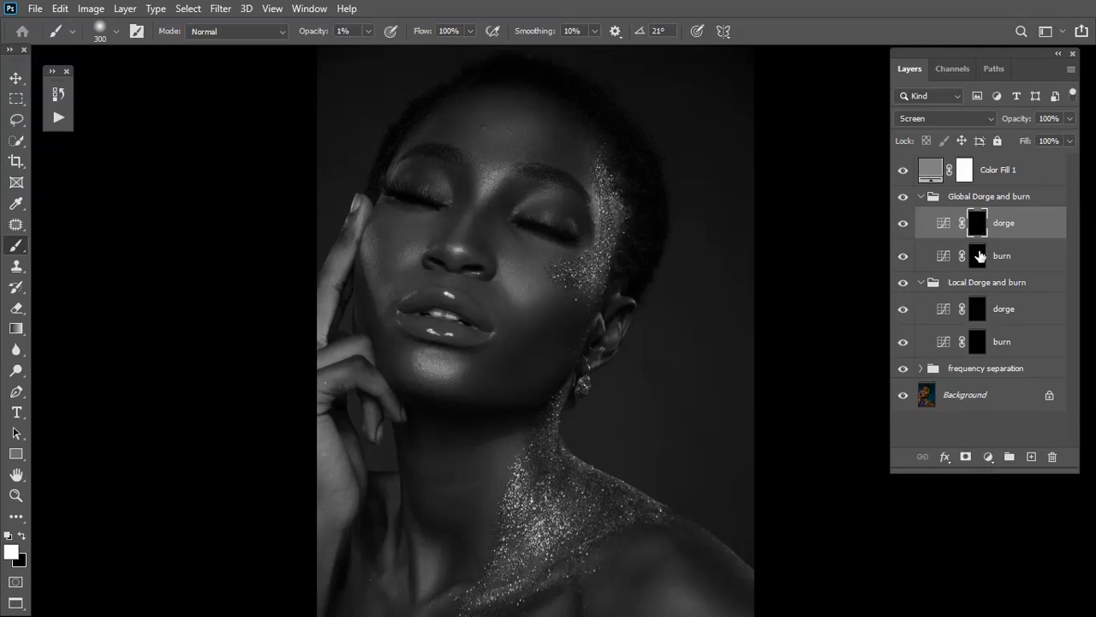
- Target the global burn layer's mask and deepen the broad shadows of the face with a soft brush of about 250 to 300 px
left_click(984, 258)
scroll(536, 246, "up", 2)
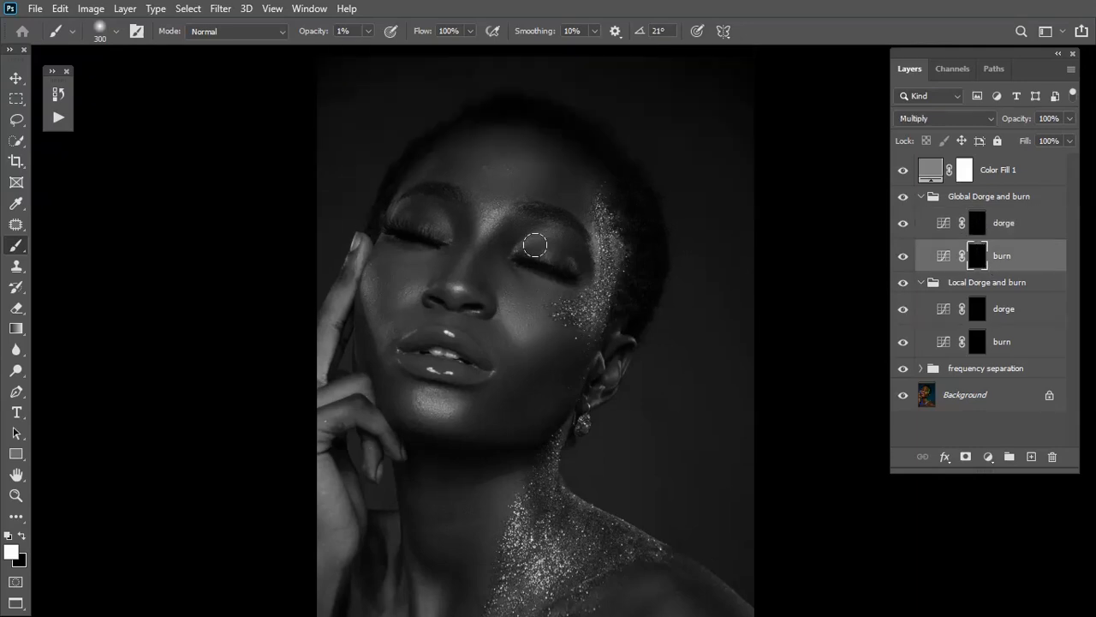
scroll(535, 246, "up", 2)
key("[")
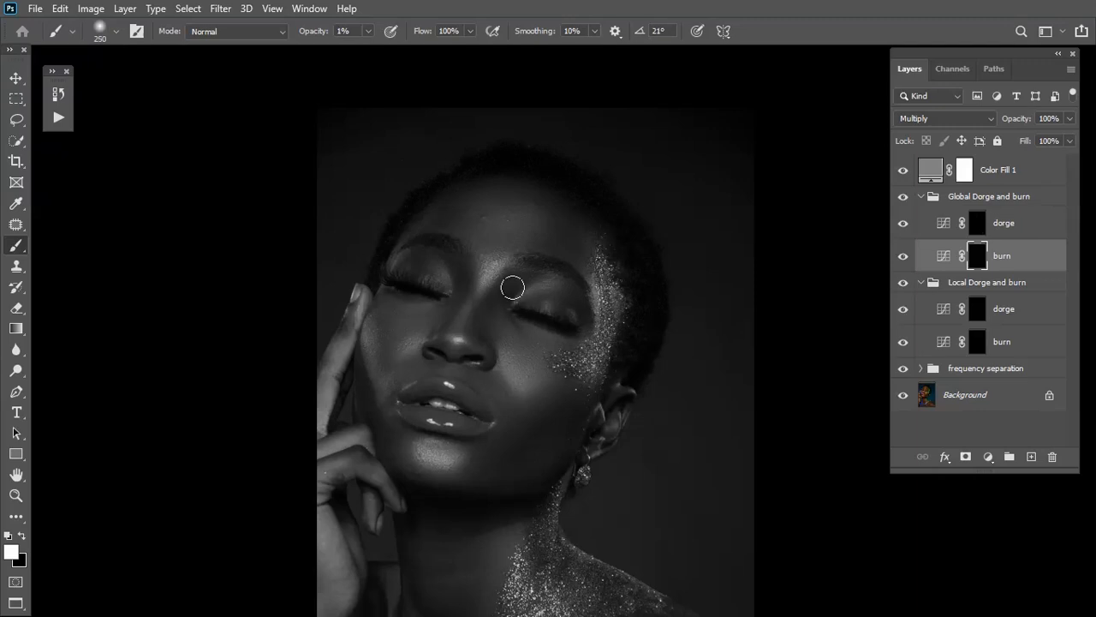
key("[")
key("[")
scroll(420, 321, "down", 3)
key("bracketright")
key("bracketright")
key("bracketright")
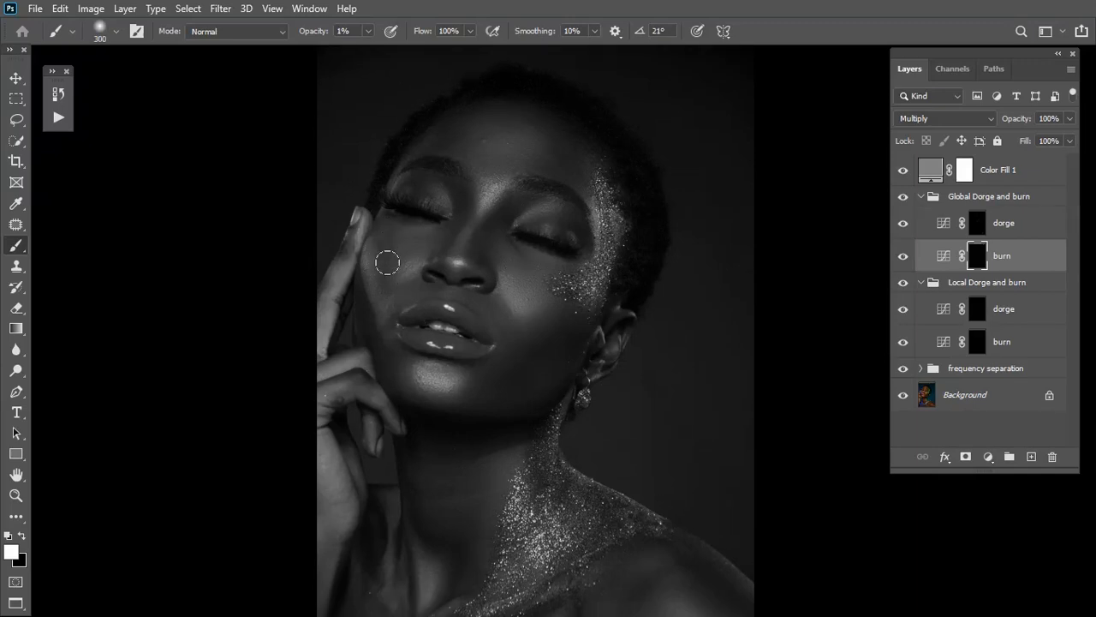
key("bracketleft")
key("bracketleft")
key("bracketright")
key("bracketright")
key("bracketright")
key("bracketleft")
key("bracketleft")
key("bracketleft")
- Deepen the broad shadows on the neck, chest and shoulder in the global burn mask with a soft brush of about 300 to 500 px
scroll(494, 384, "down", 3)
key("bracketright")
key("bracketright")
key("bracketright")
key("bracketright")
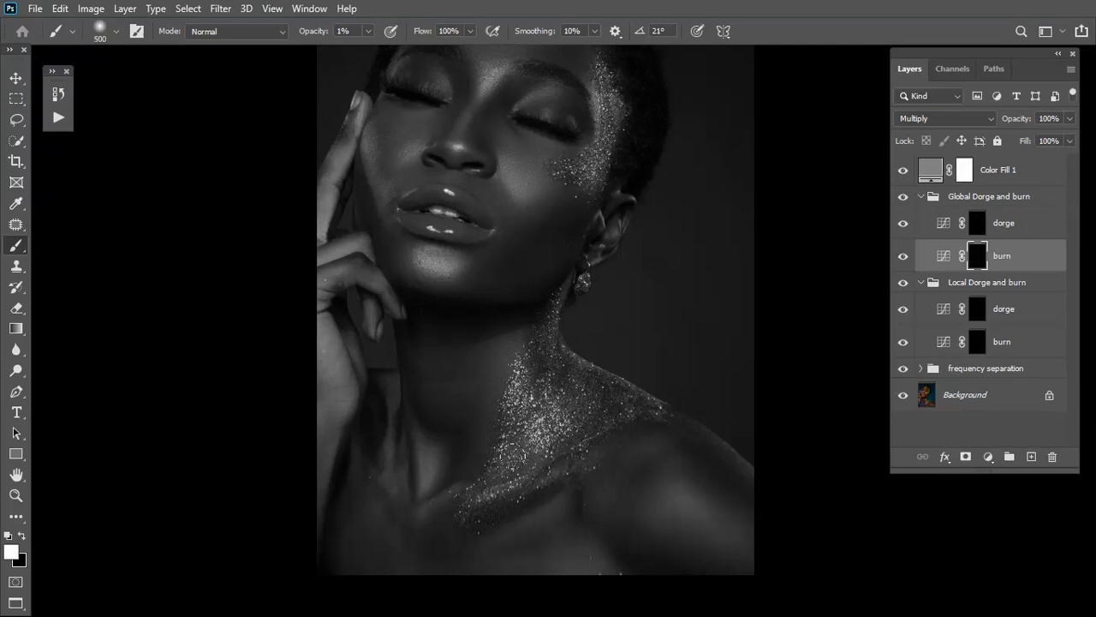
scroll(446, 365, "down", 2)
key("bracketleft")
key("bracketleft")
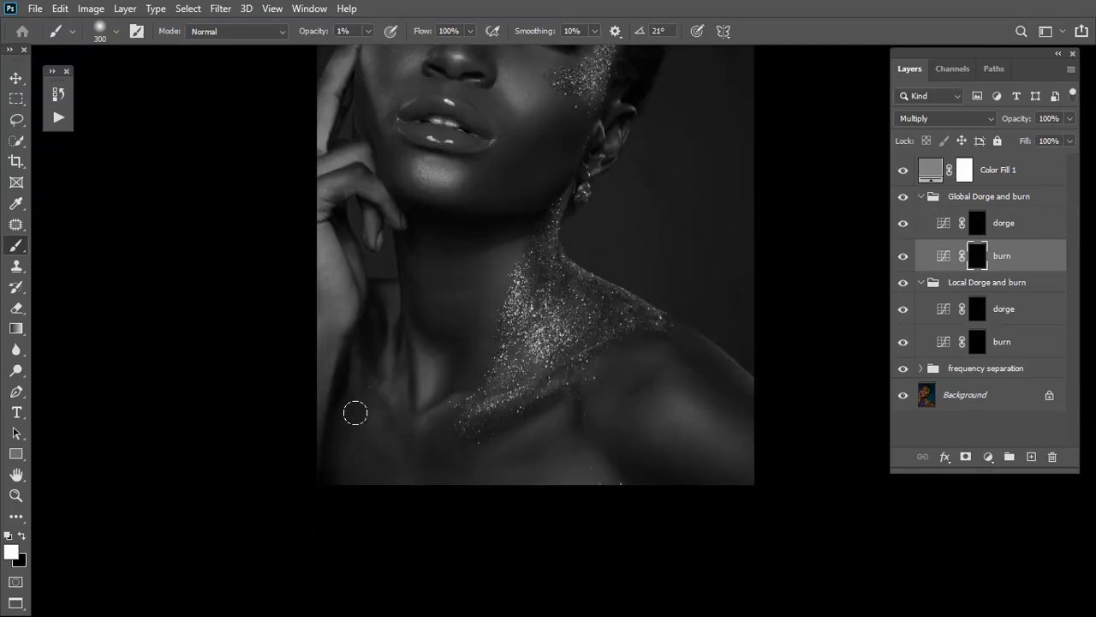
key("bracketleft")
key("bracketleft")
key("bracketright")
key("bracketright")
scroll(567, 325, "up", 5)
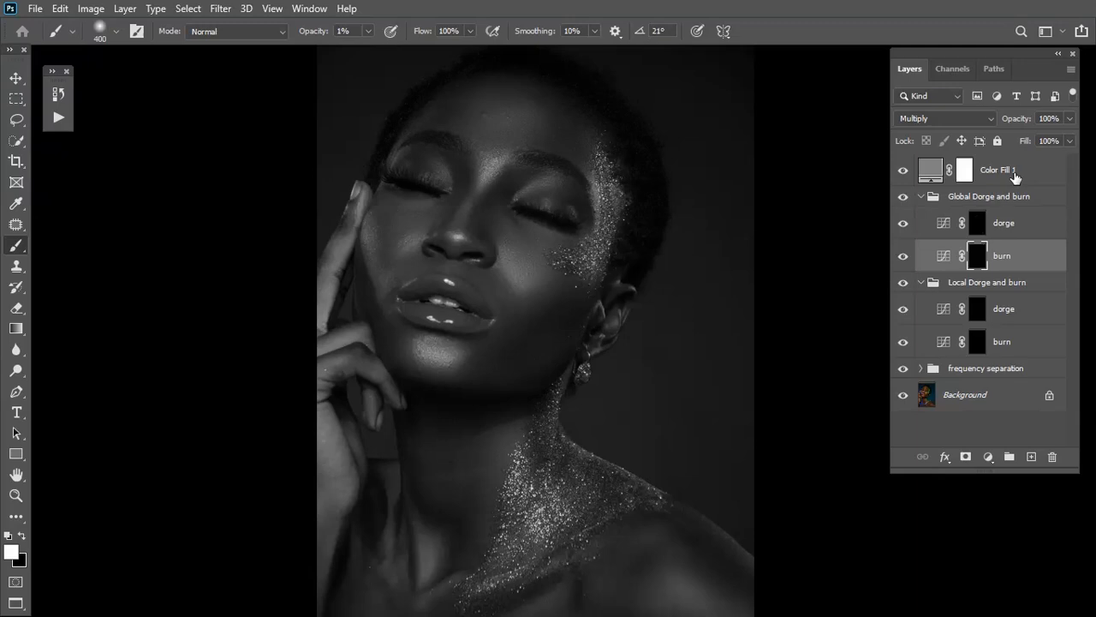
left_click(1016, 223)
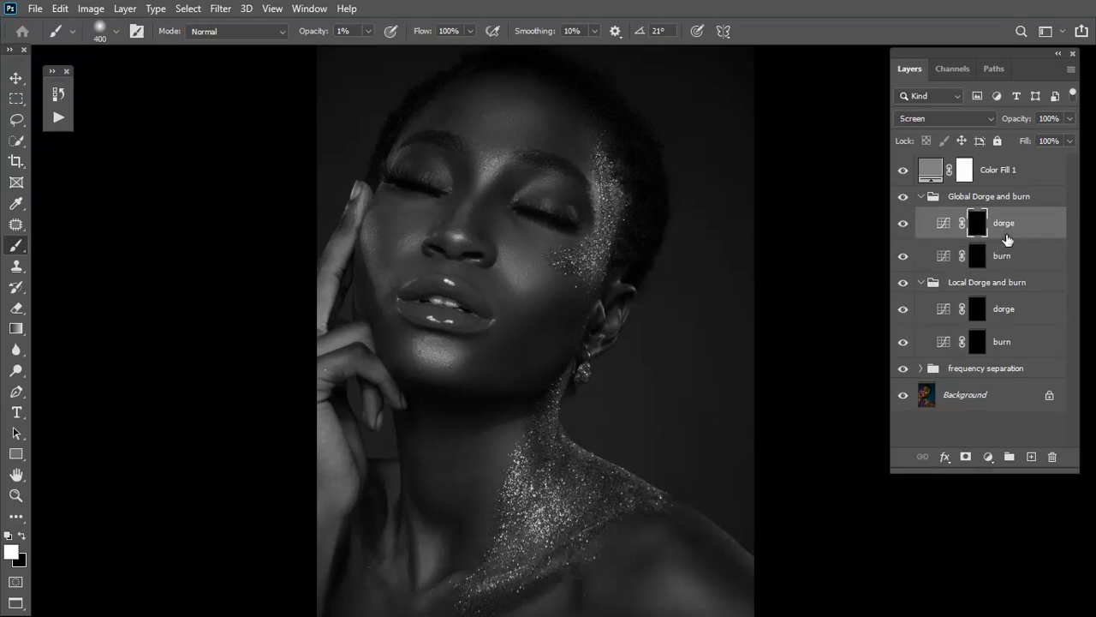
mouse_move(1006, 256)
left_mouse_down()
mouse_move(1007, 311)
mouse_move(1007, 298)
left_mouse_up()
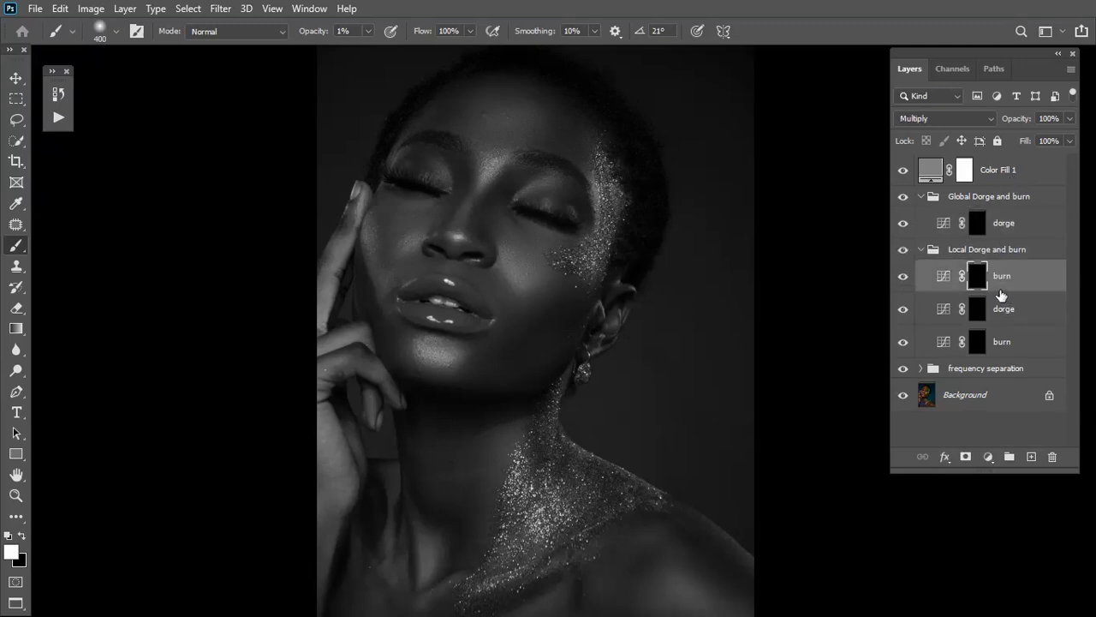
key("ctrl+z")
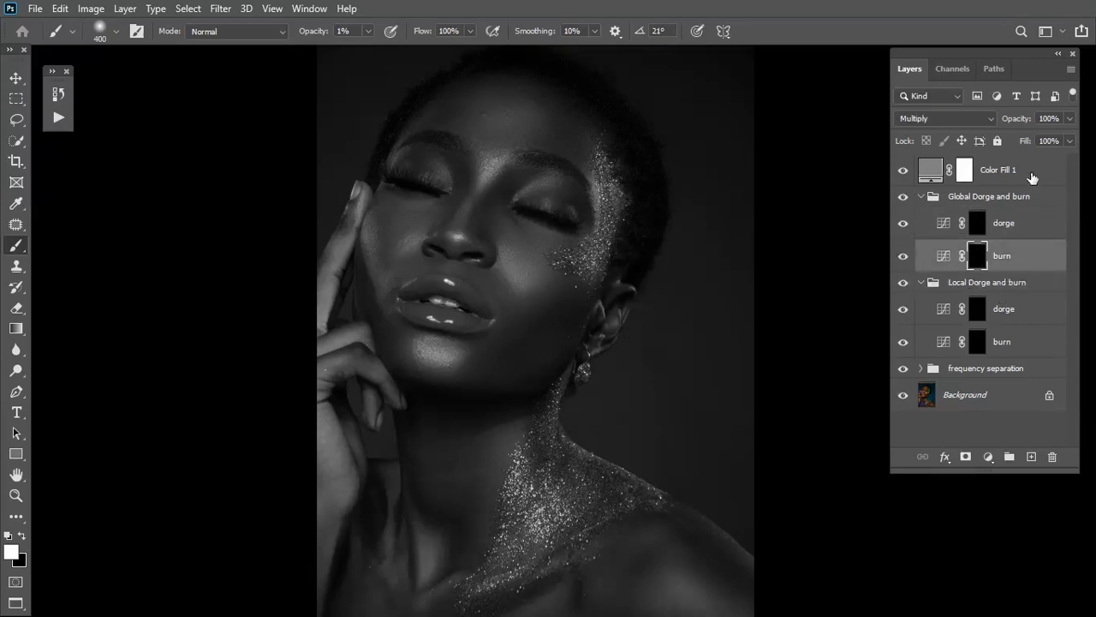
- Delete the Color Fill 1 helper layer and view the whole portrait in color
left_click(1002, 174)
left_click_drag(990, 172, 1053, 456)
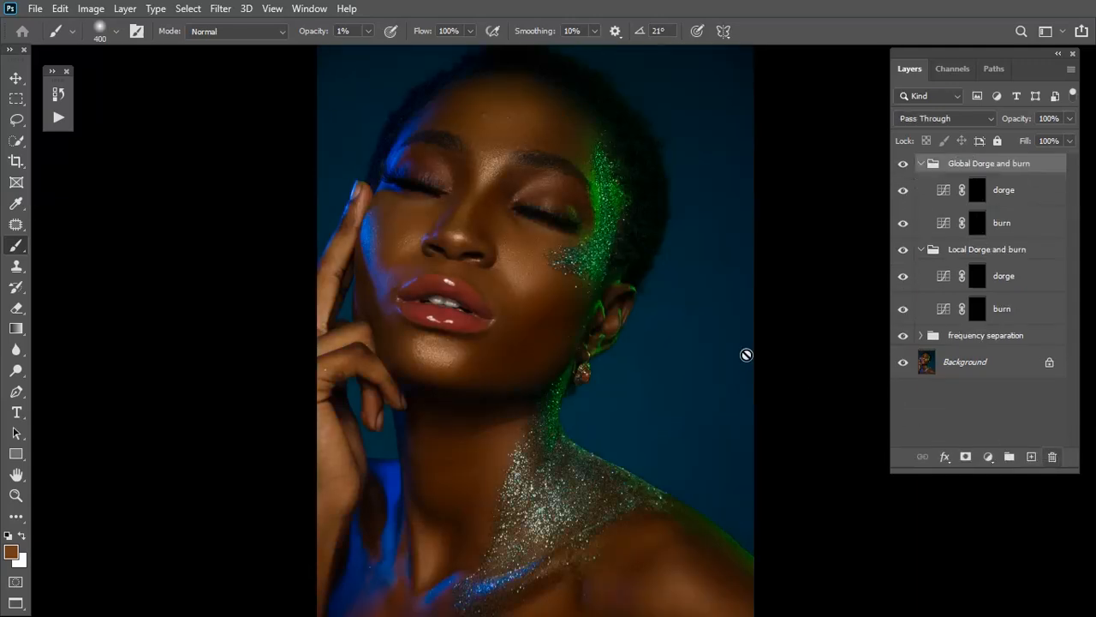
key("ctrl+minus")
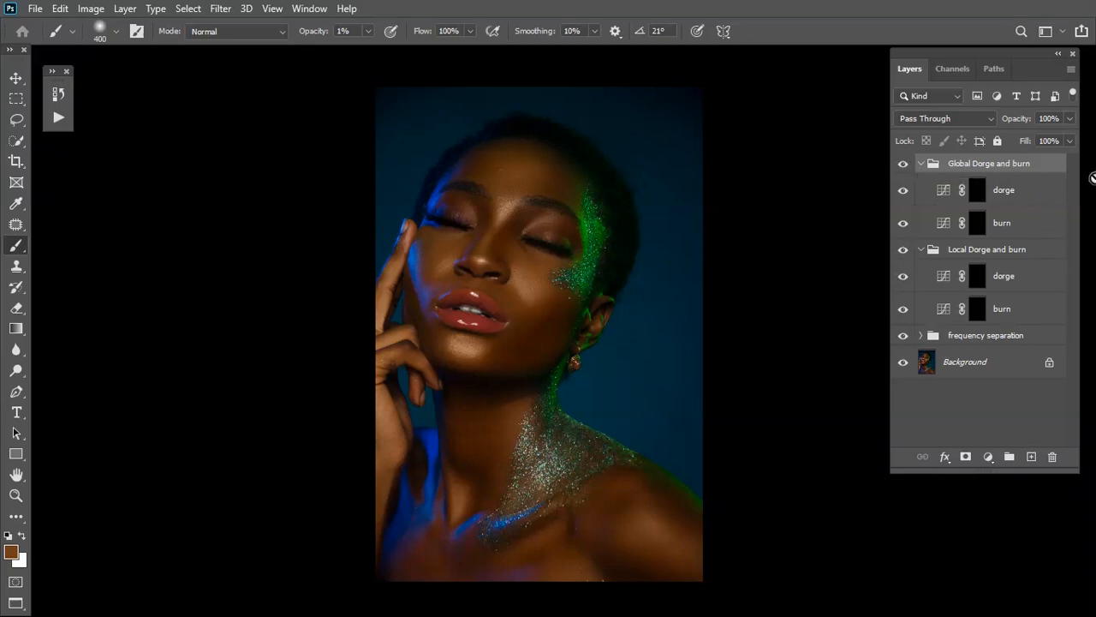
- Group the Global and Local Dorge and burn groups into one group named dorge and burn, and compare the image with and without it
left_click(993, 255, "ctrl")
left_click_drag(1020, 166, 1008, 456)
double_click(959, 166)
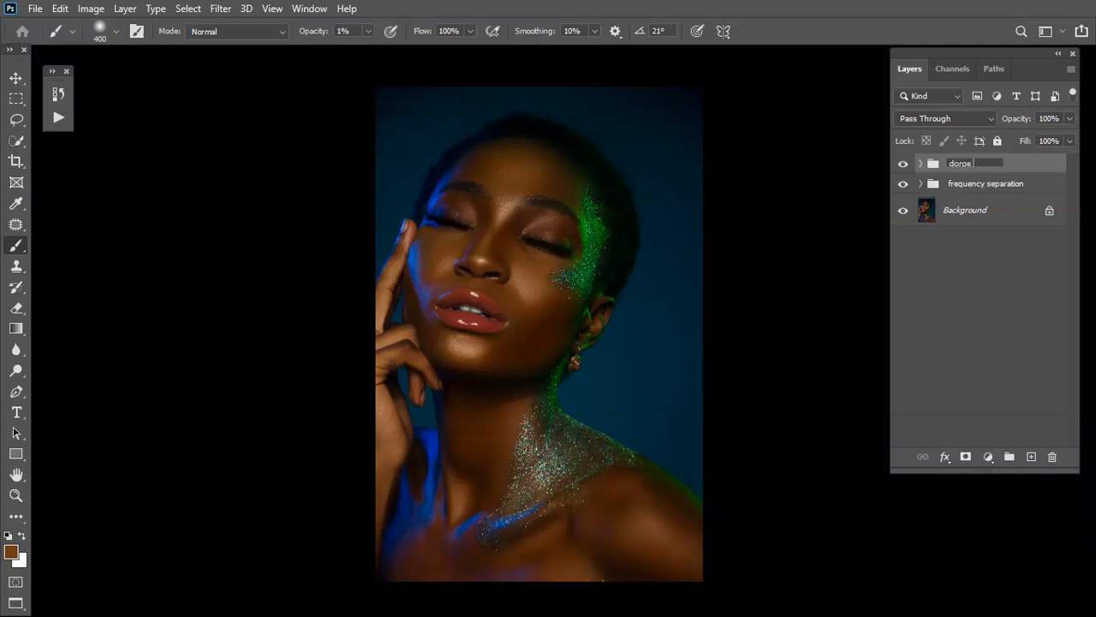
key("Return")
left_click(901, 164)
left_click(902, 163)
- Stamp all visible layers into a new layer above the dorge and burn group and convert it to a smart object
key("ctrl+shift+alt+e")
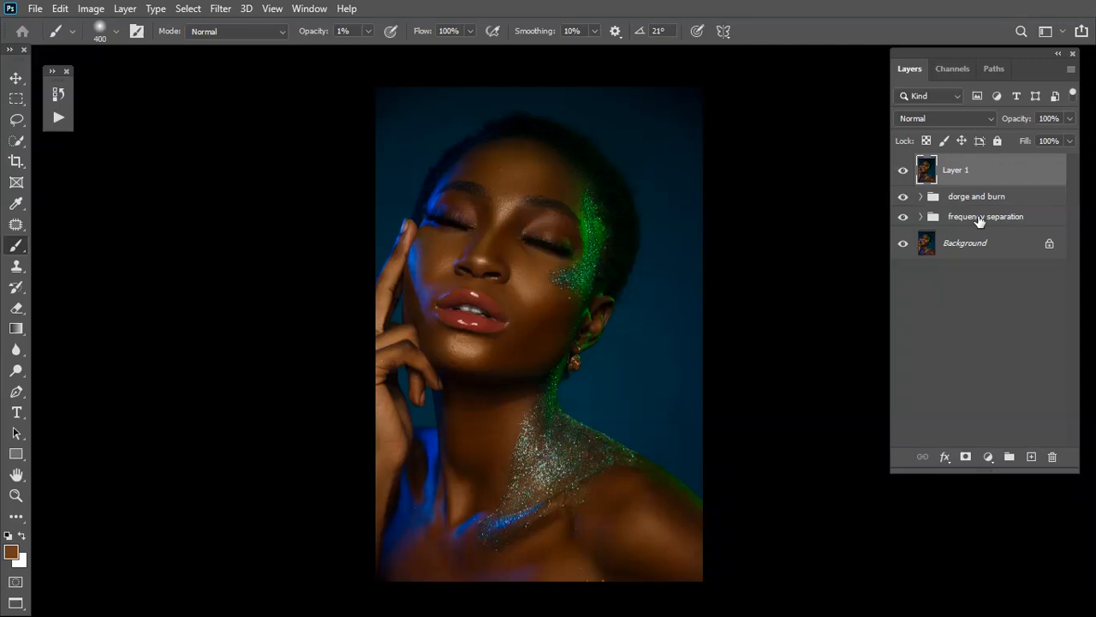
right_click(959, 172)
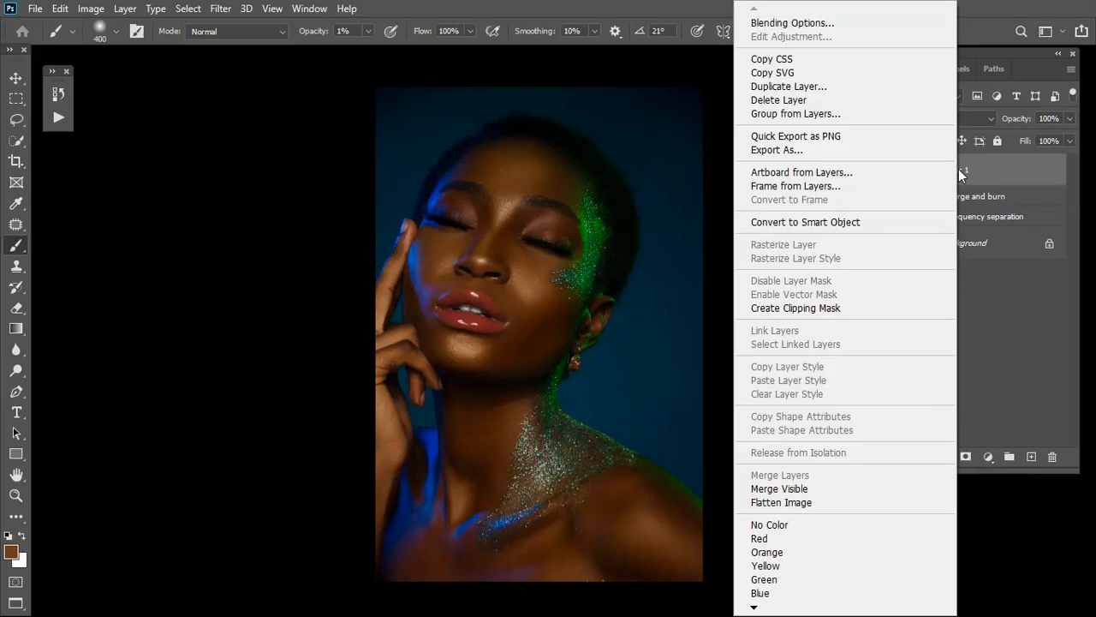
left_click(842, 221)
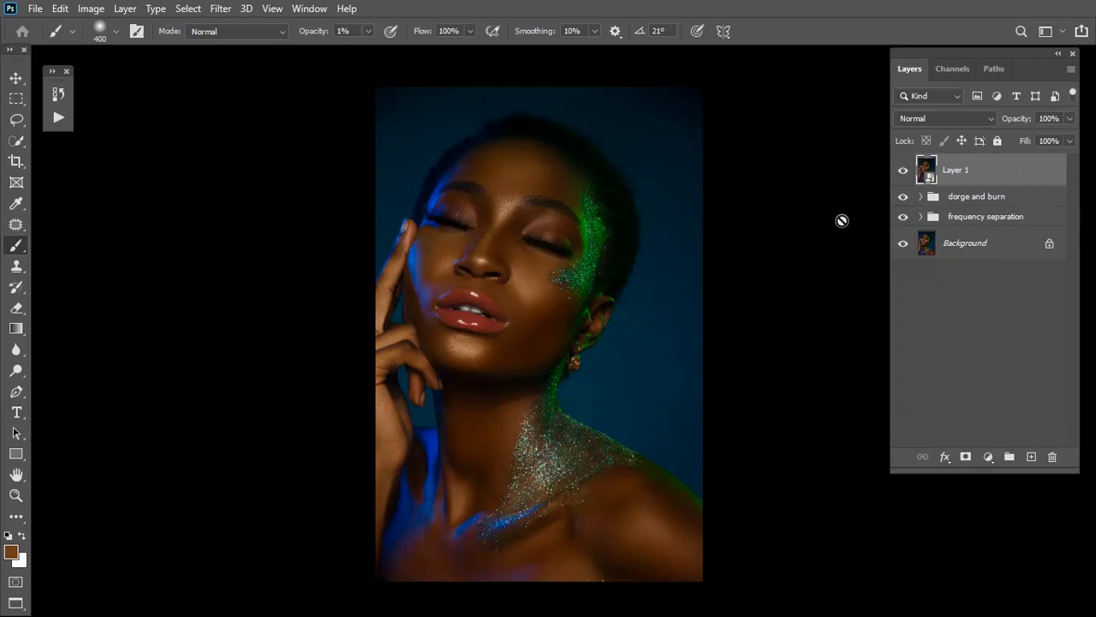
- Start the Camera Raw Filter on the stamped smart object and set Temperature to -4 and Exposure to +0.10
left_click(219, 8)
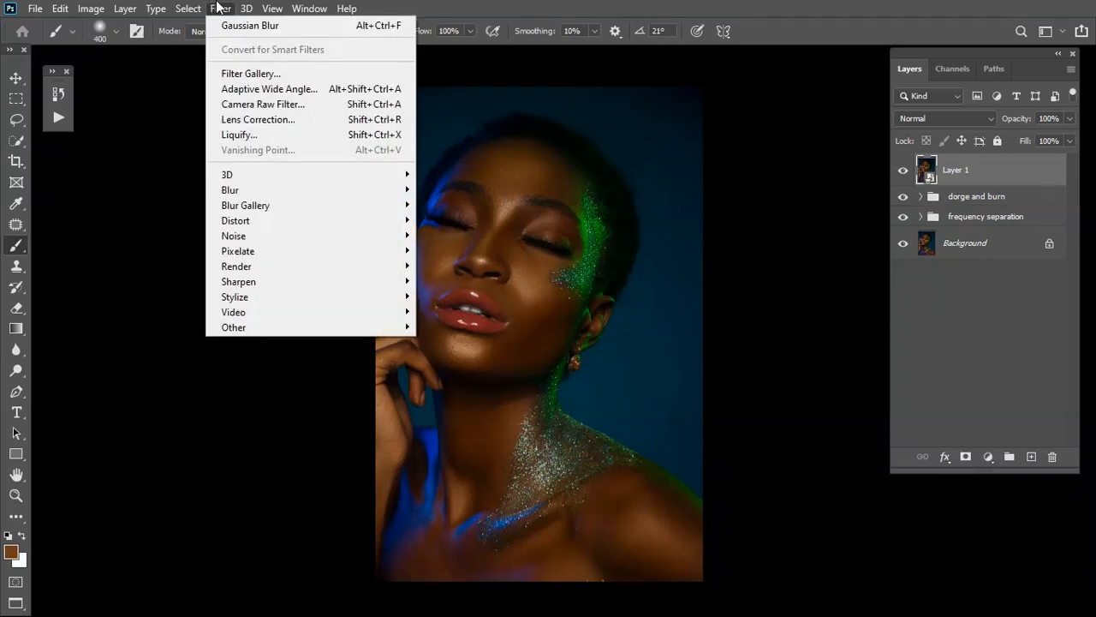
left_click(256, 103)
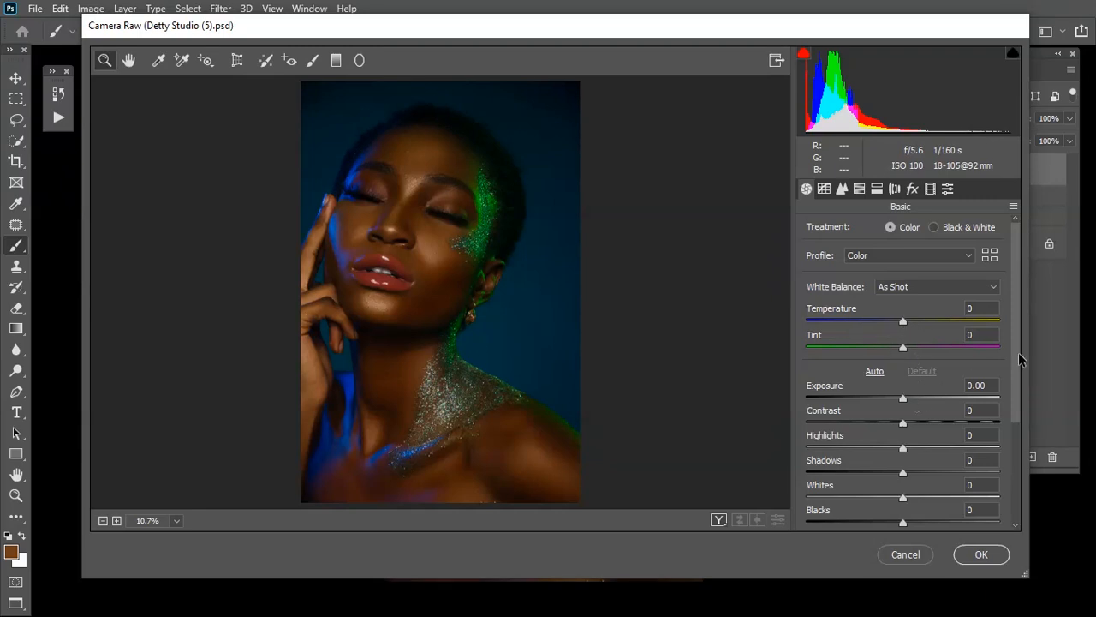
left_click_drag(1015, 337, 1021, 443)
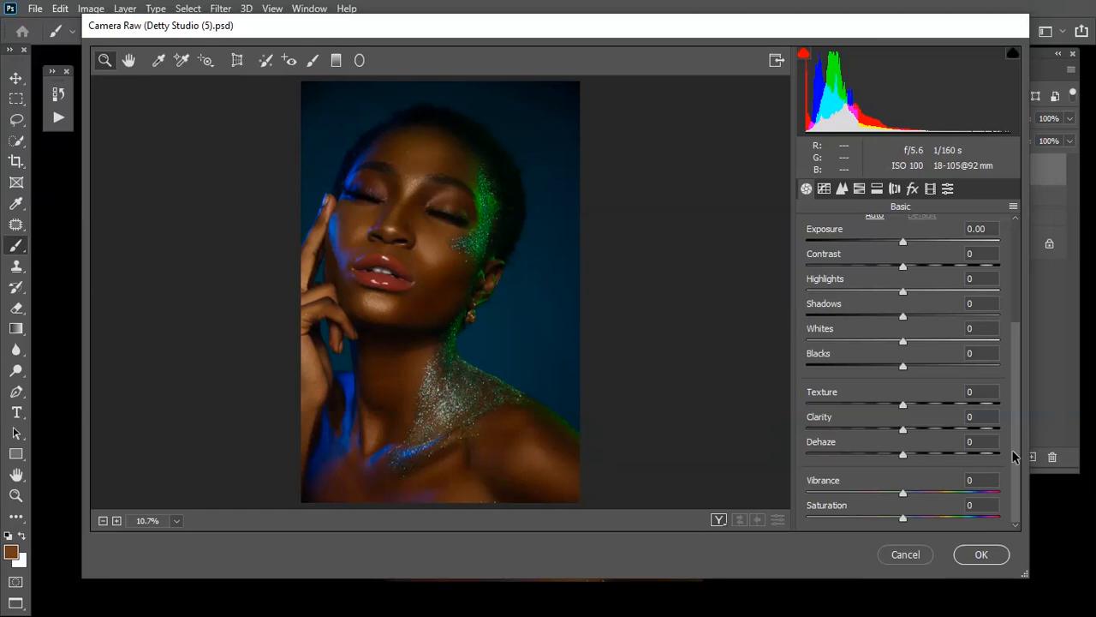
left_click_drag(1014, 456, 1022, 296)
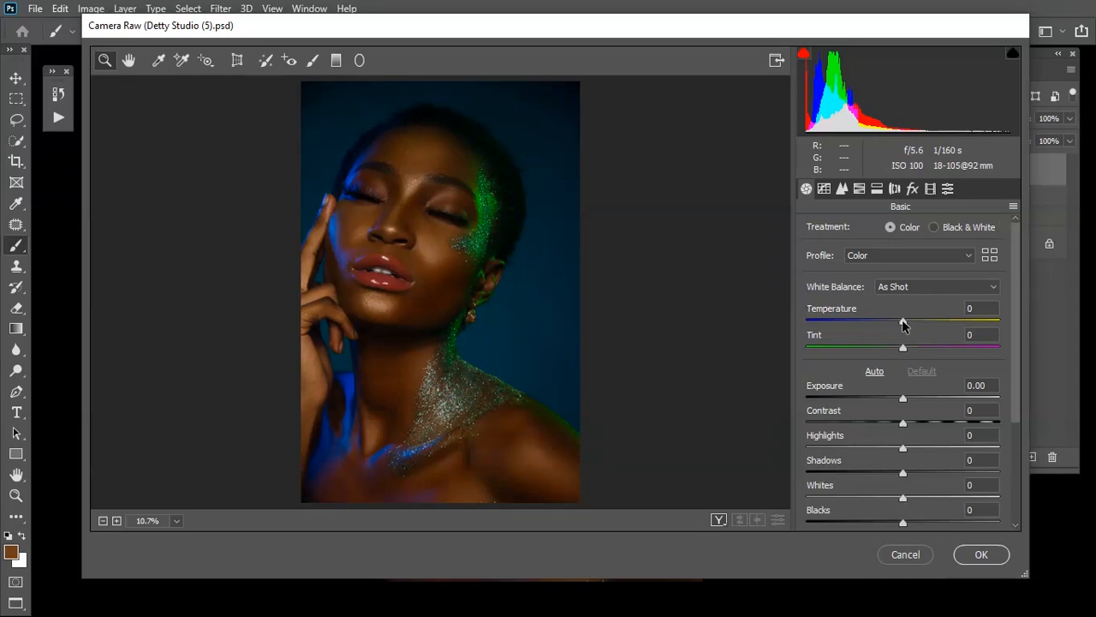
left_click_drag(902, 325, 899, 326)
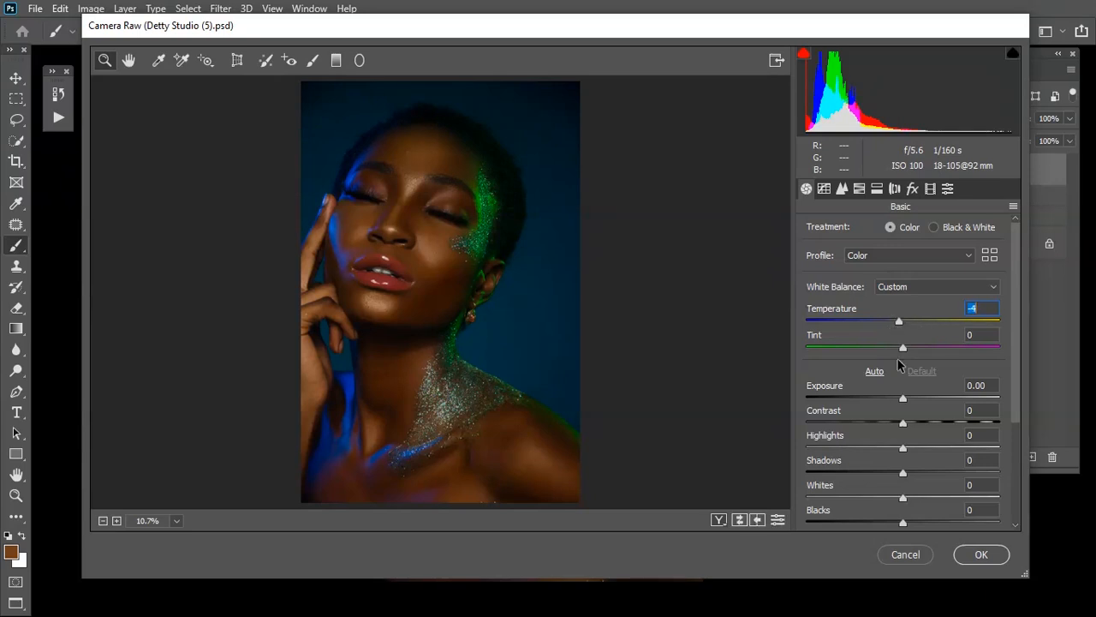
left_click_drag(904, 399, 909, 405)
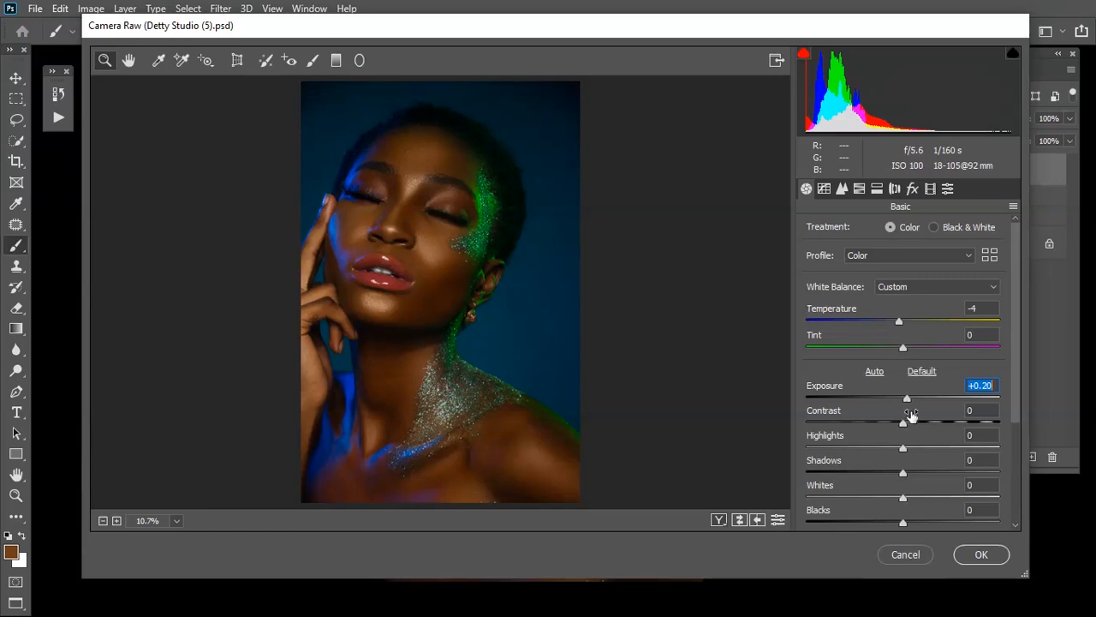
left_click_drag(907, 404, 903, 401)
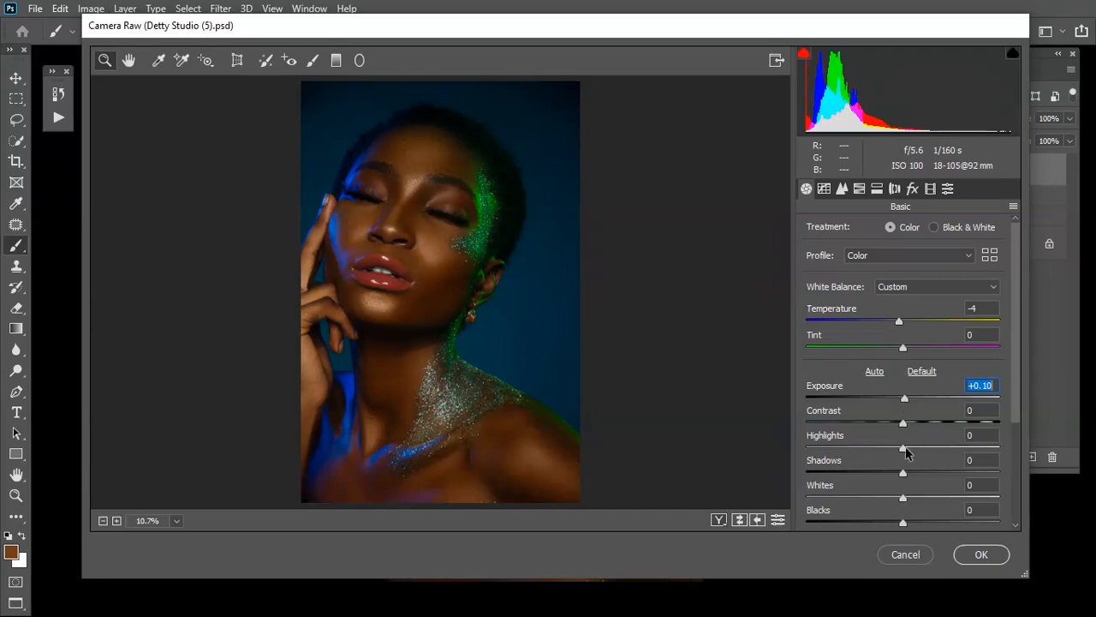
- Adjust the Camera Raw tones with Highlights -9, Shadows +6, Blacks -10 and Whites +6
left_click_drag(903, 451, 896, 452)
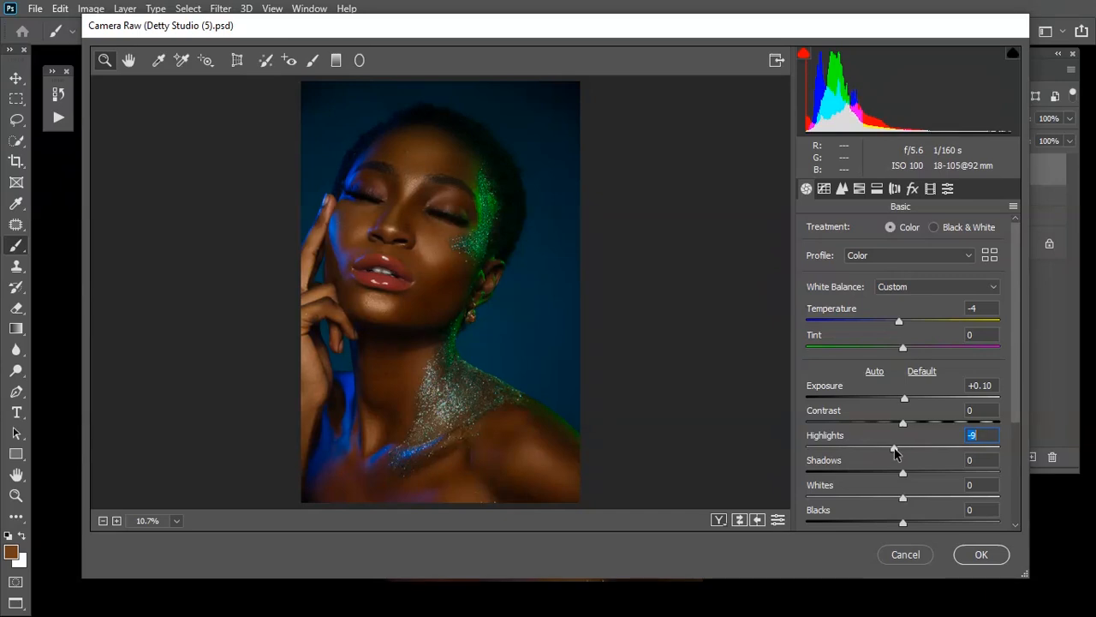
scroll(896, 453, "down", 1)
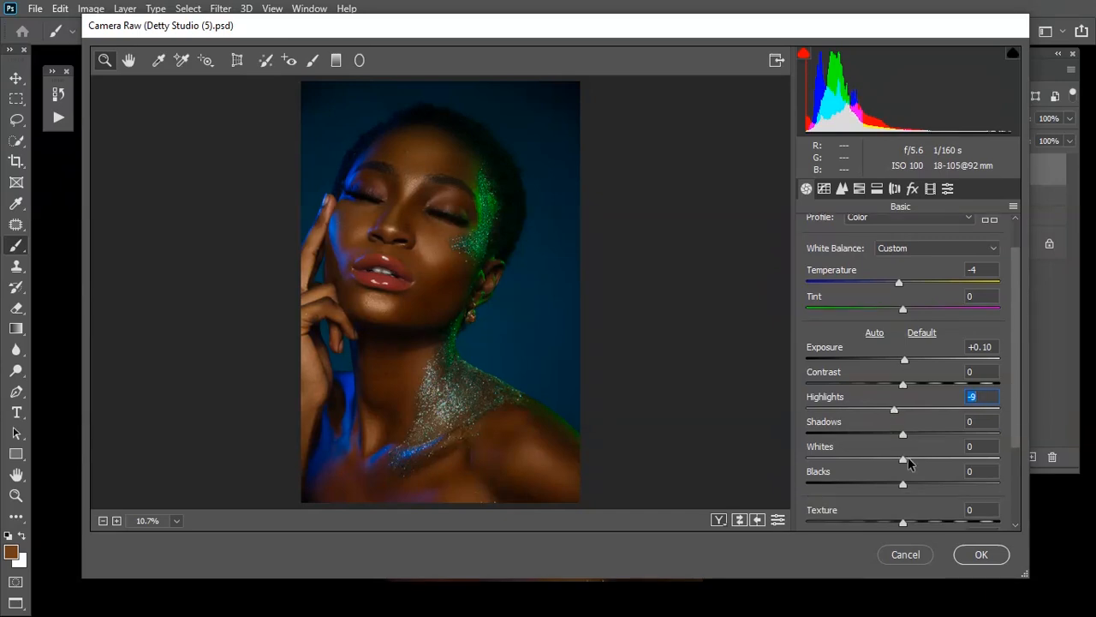
left_click_drag(903, 437, 911, 440)
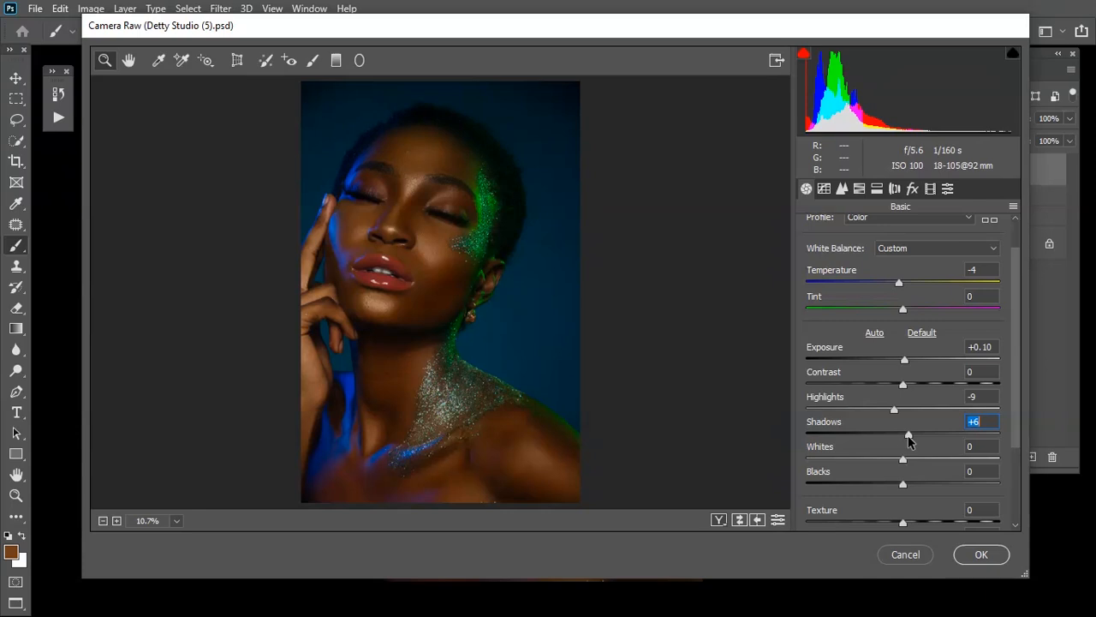
scroll(917, 445, "down", 1)
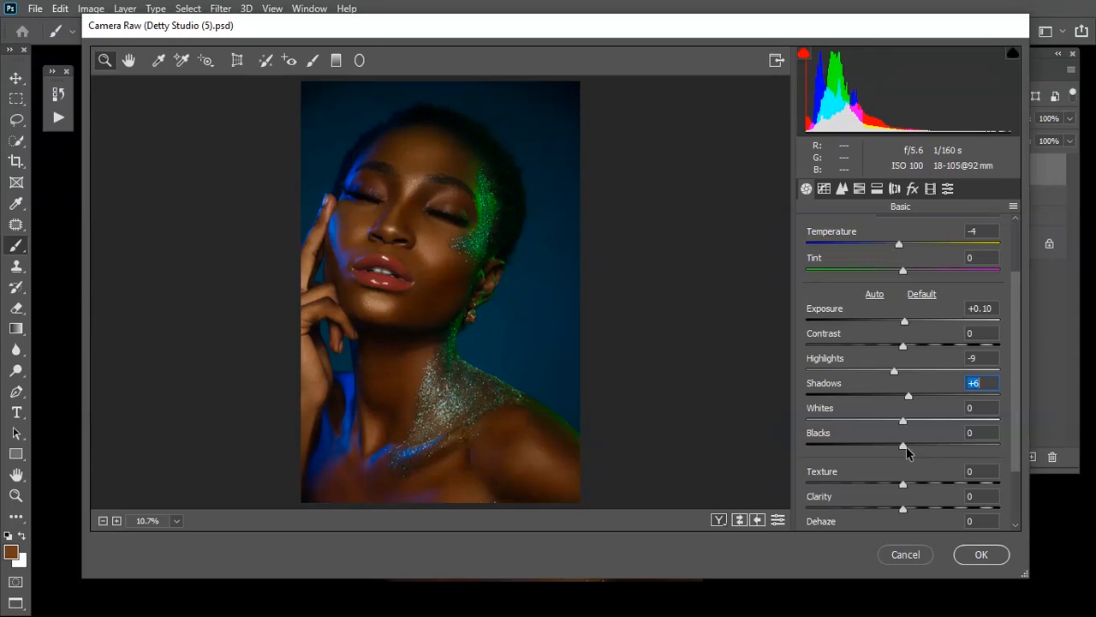
left_click_drag(904, 444, 895, 448)
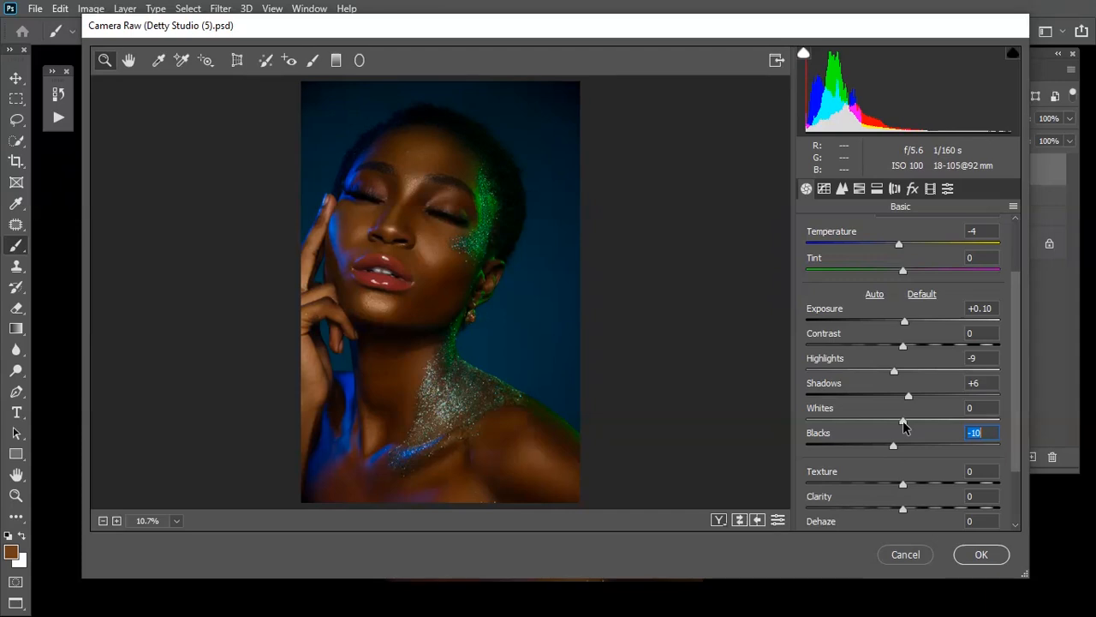
left_click_drag(903, 424, 909, 423)
- Set Dehaze to +5, Vibrance to +8 and the basic Saturation to -4 in the Camera Raw adjustments
left_click_drag(1019, 373, 1022, 429)
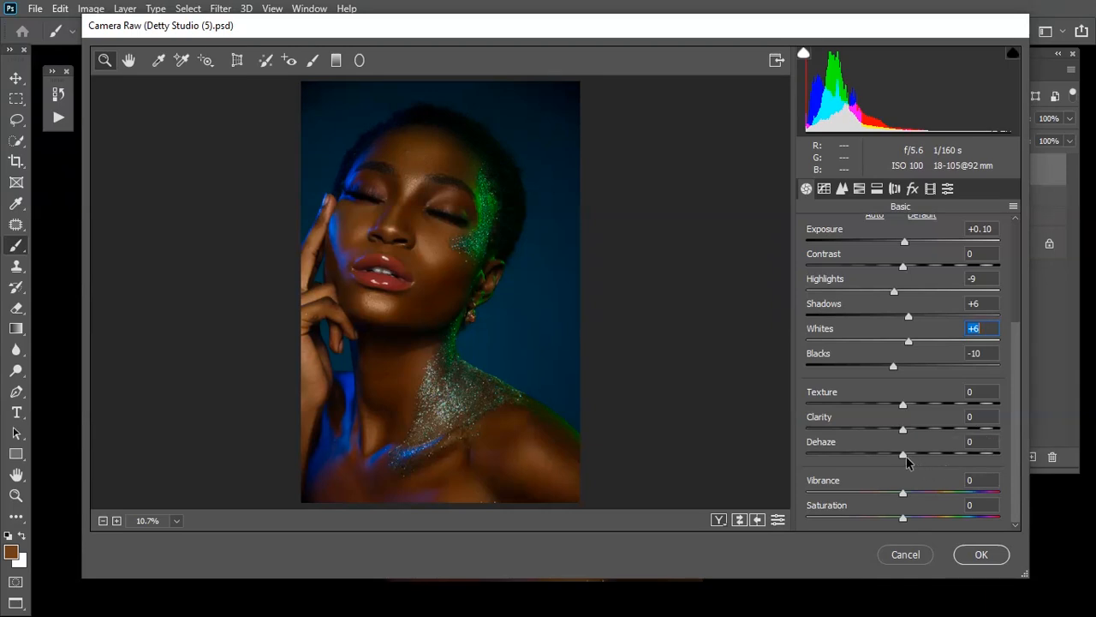
left_click_drag(903, 454, 908, 454)
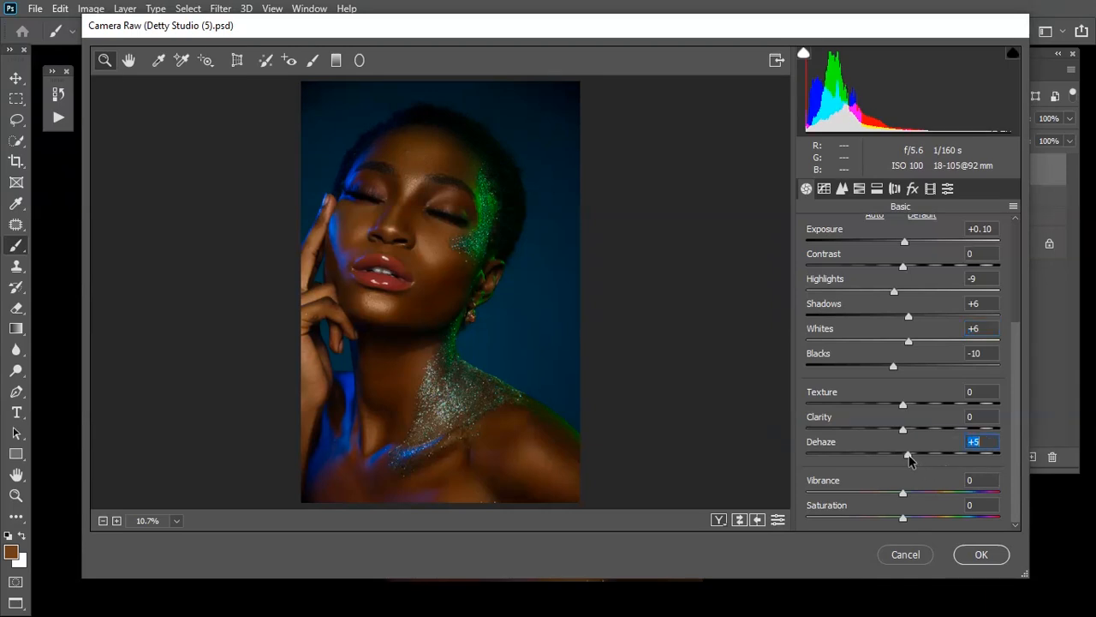
left_click_drag(911, 461, 908, 460)
left_click_drag(904, 496, 912, 502)
left_click(904, 519)
left_click_drag(905, 519, 899, 521)
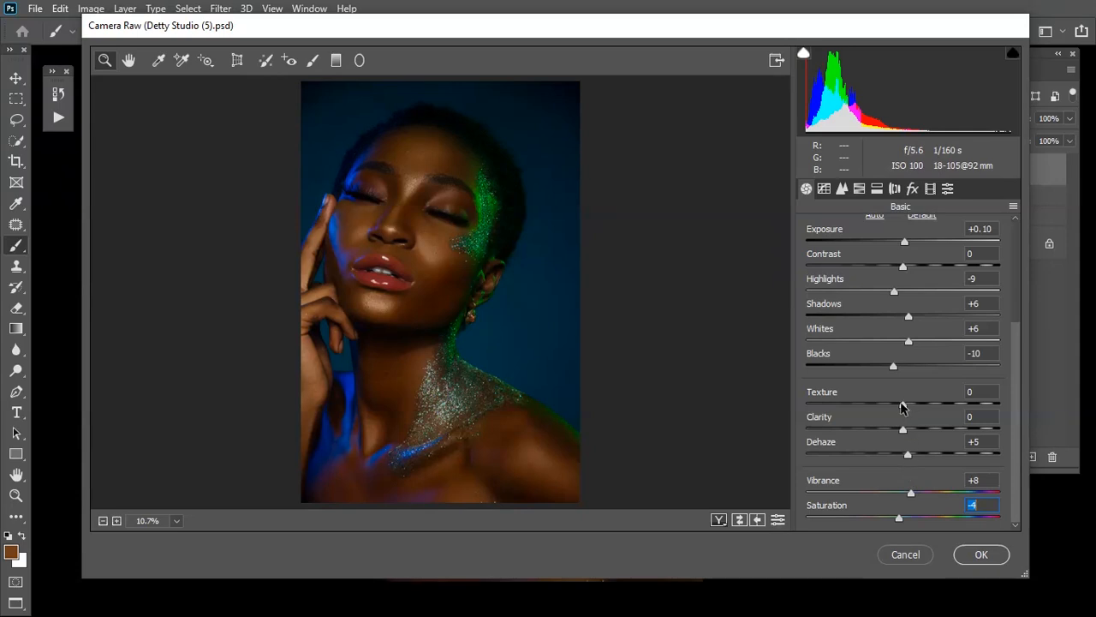
- Set the HSL saturation of Reds to +12, Oranges +13, Yellows +9, Greens +19, Aquas +15, Blues +13 and Magentas +16
left_click(860, 190)
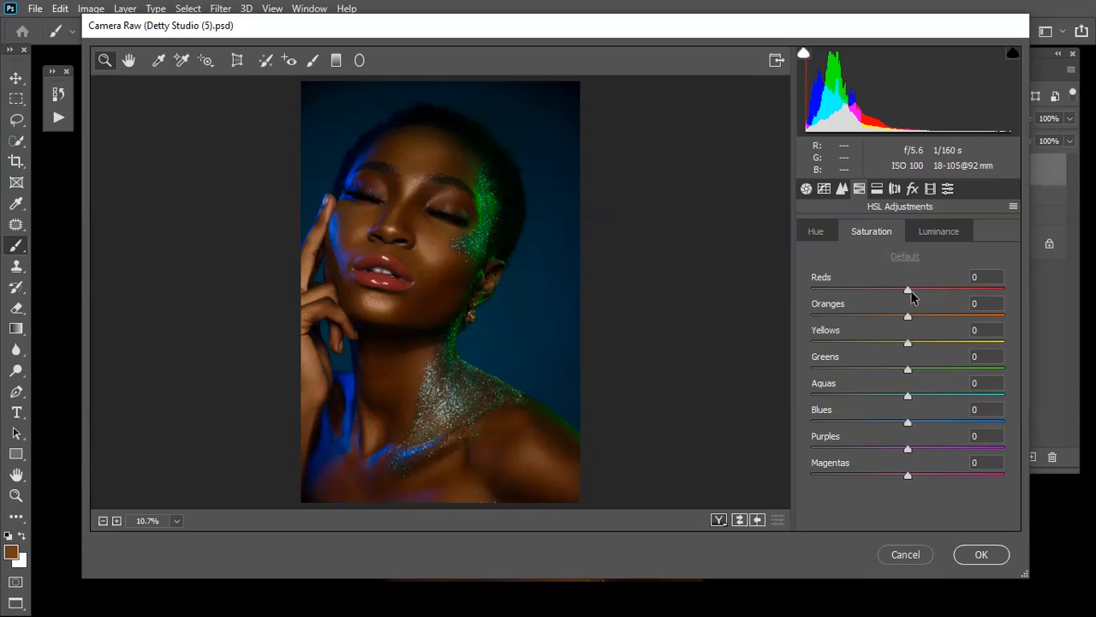
left_click_drag(911, 289, 921, 319)
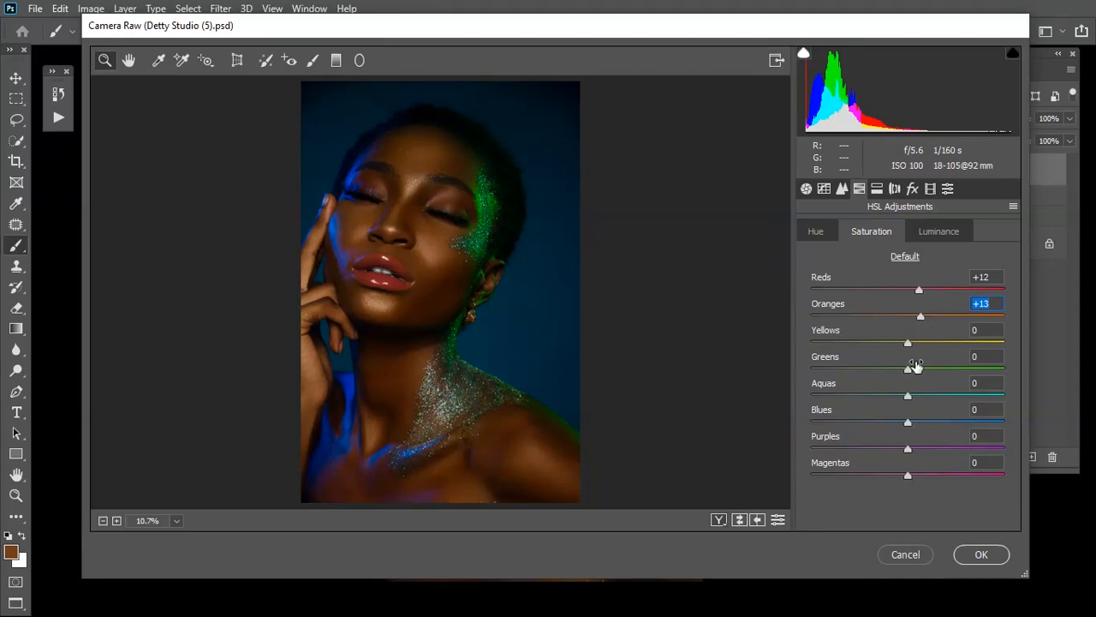
left_click_drag(908, 341, 917, 346)
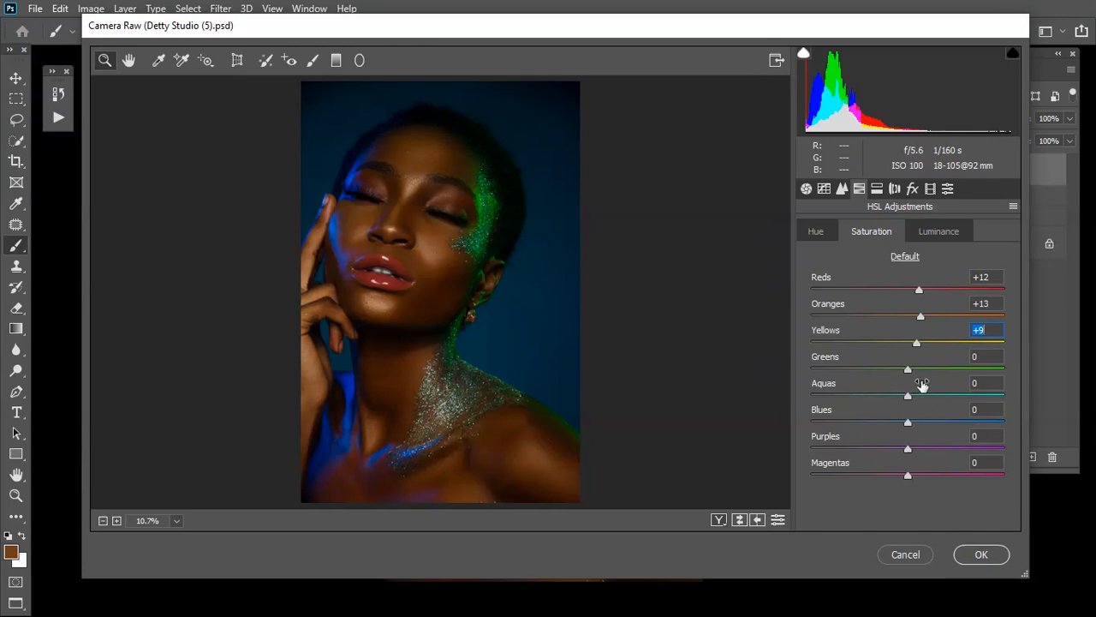
left_click_drag(910, 374, 926, 372)
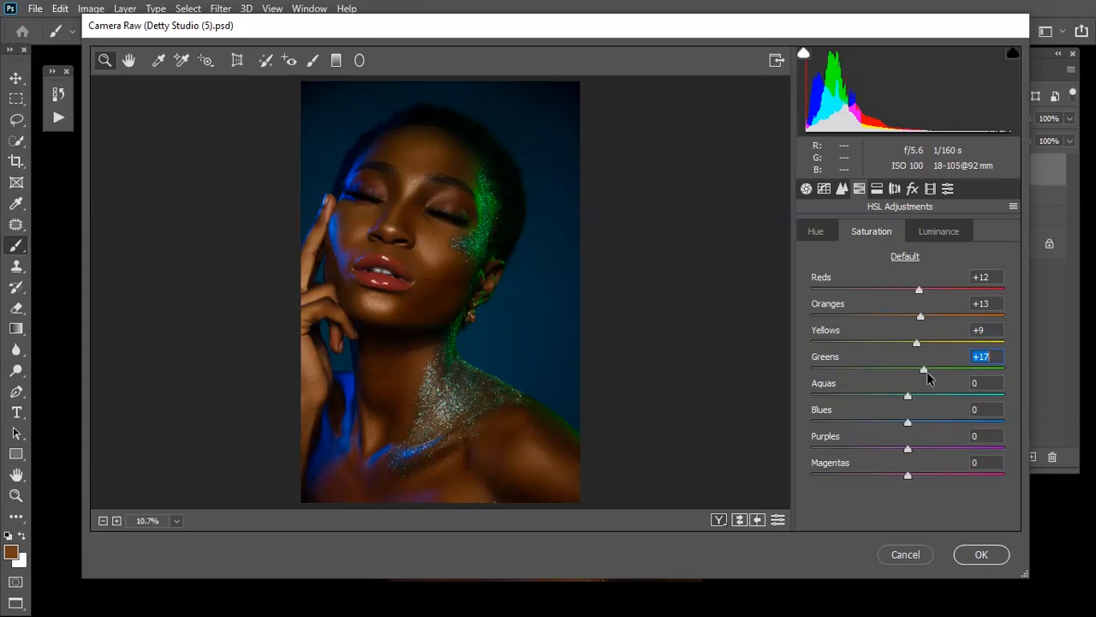
left_click_drag(927, 374, 921, 395)
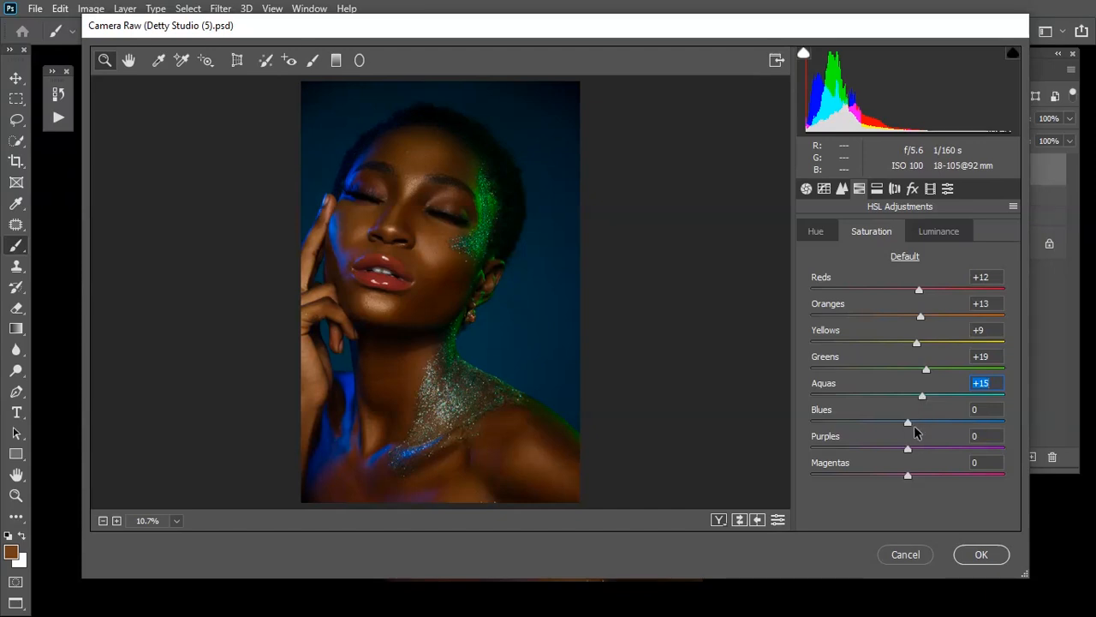
left_click_drag(907, 423, 918, 423)
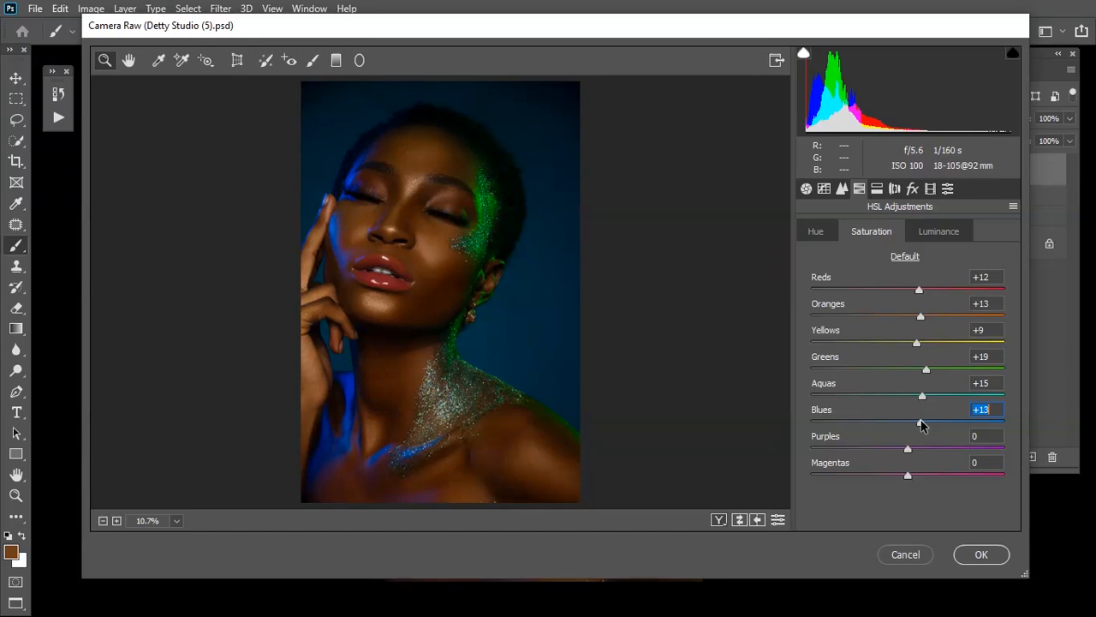
left_click_drag(908, 475, 923, 480)
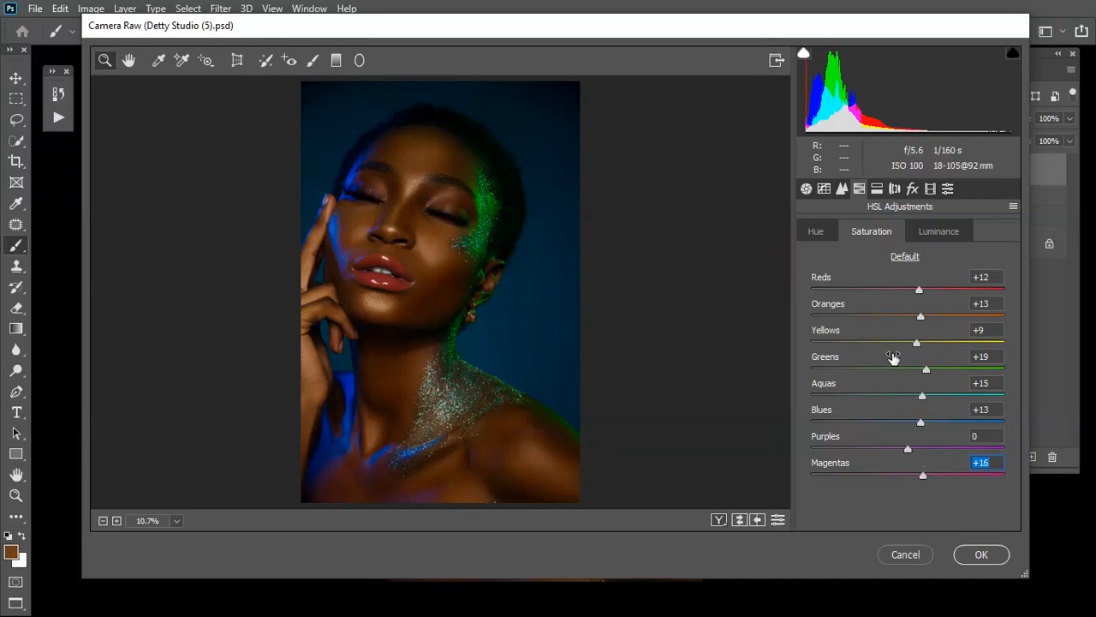
- Set the Split Toning shadows saturation to 1 and the Calibration blue primary saturation to +15
left_click(877, 189)
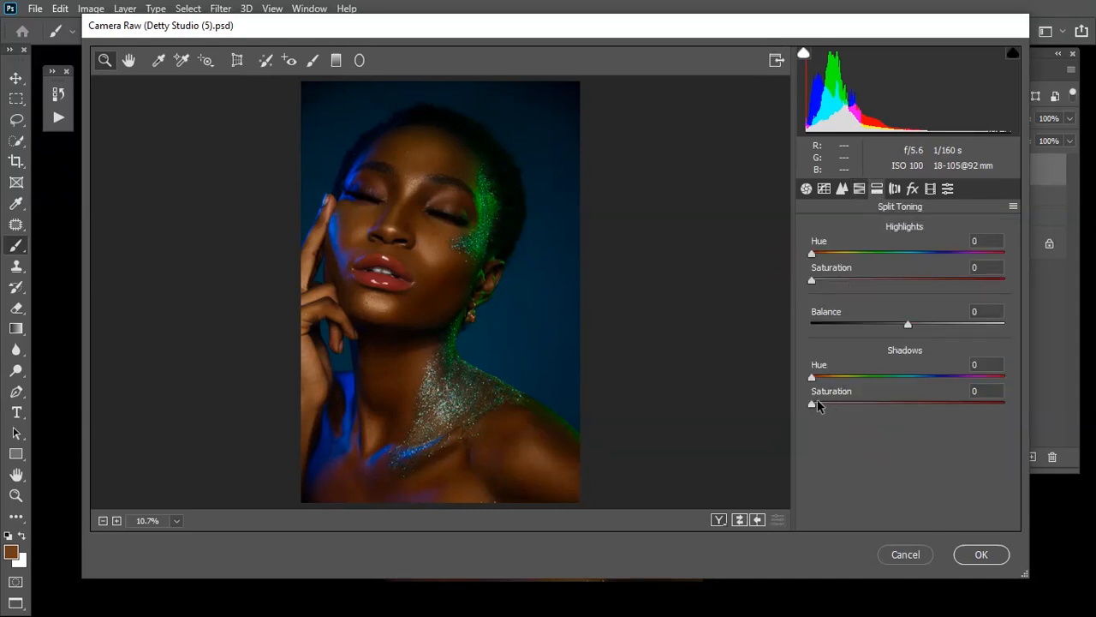
left_click_drag(813, 400, 815, 403)
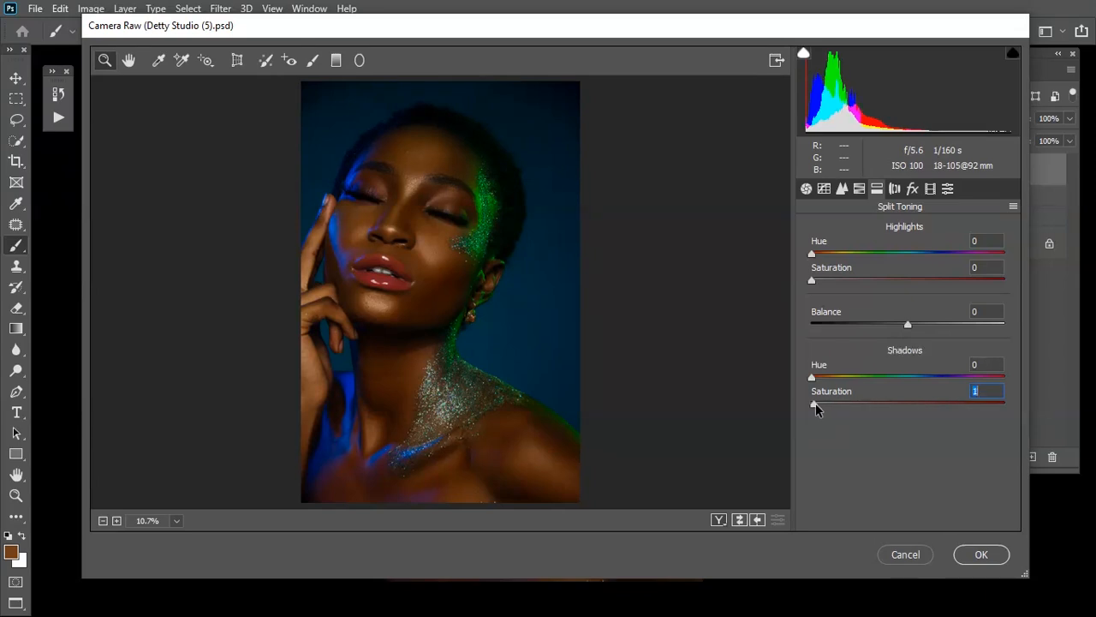
left_click(928, 190)
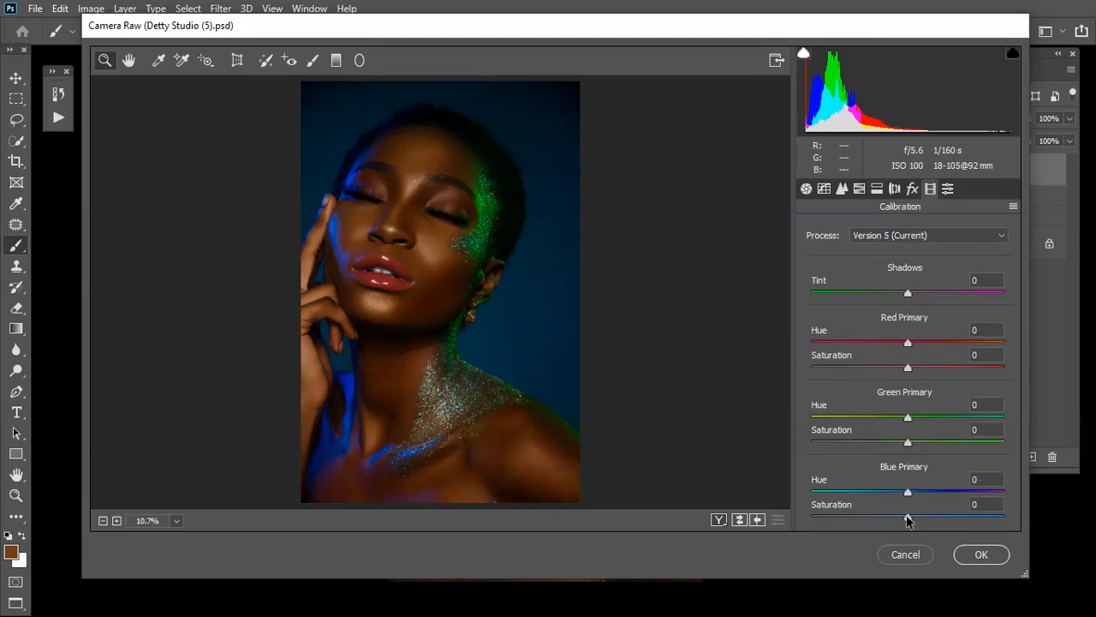
left_click_drag(909, 521, 925, 523)
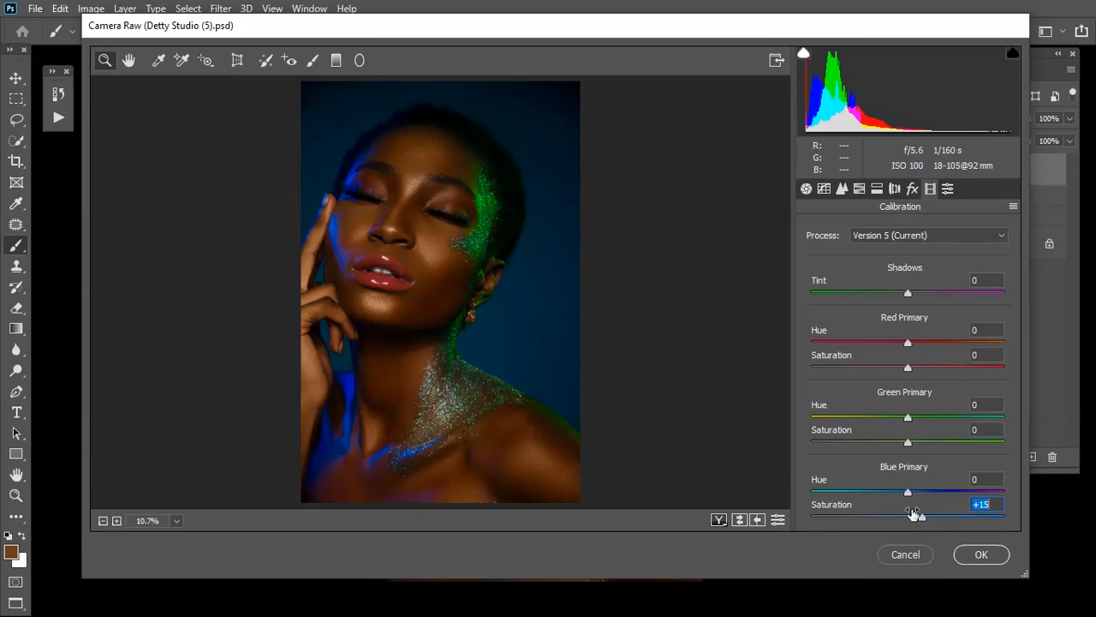
- Compare the image before and after side by side, and save the Camera Raw settings as kaska2026
left_click(719, 522)
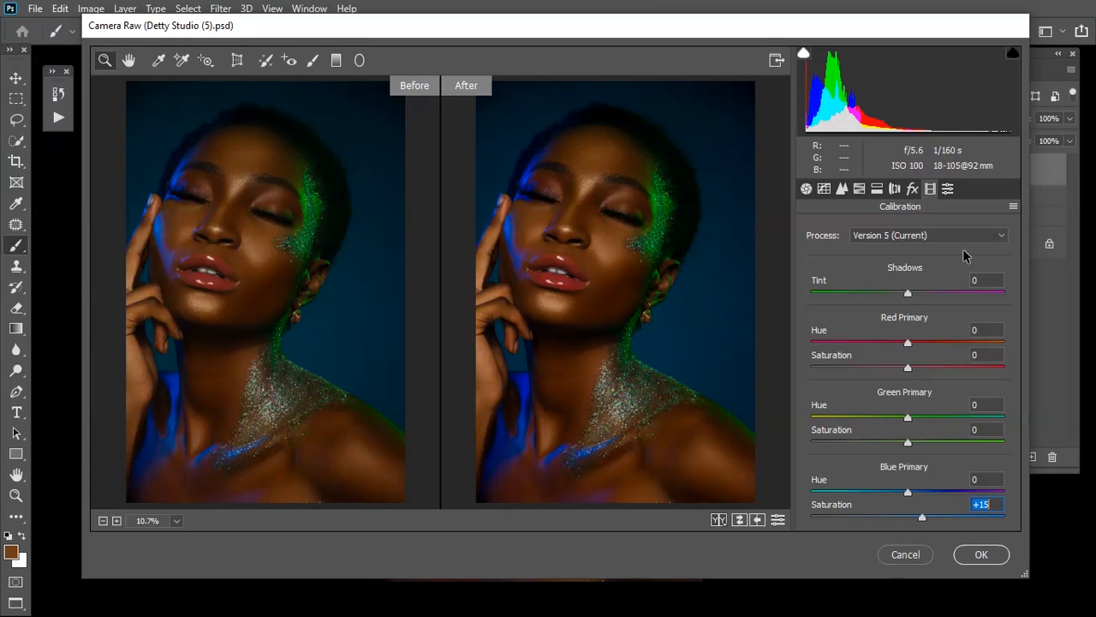
left_click(1013, 209)
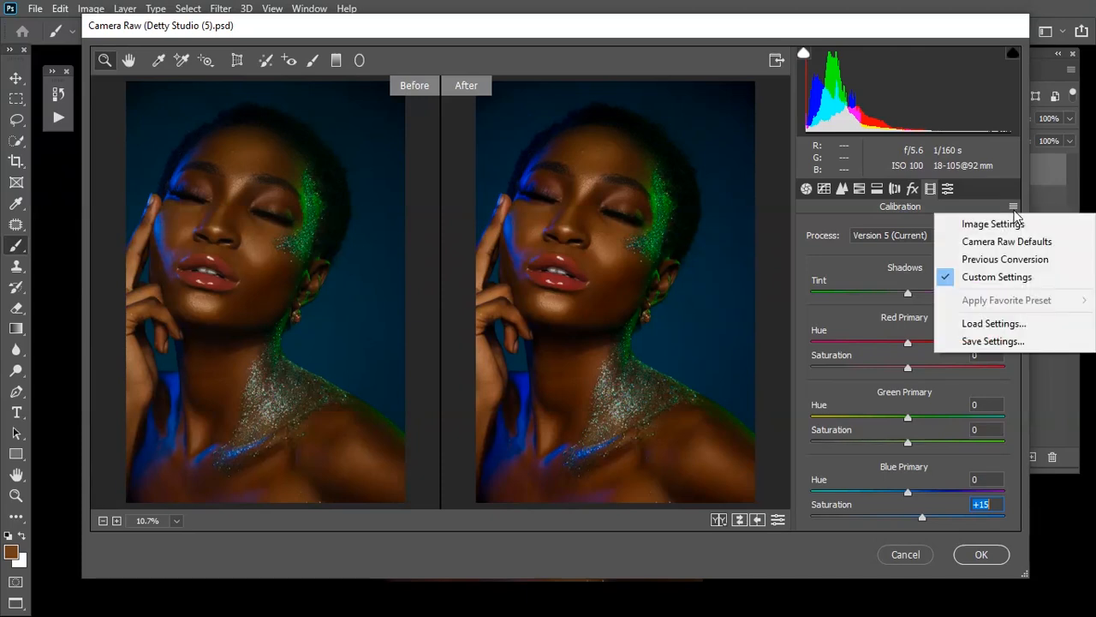
left_click(1023, 342)
left_click(713, 122)
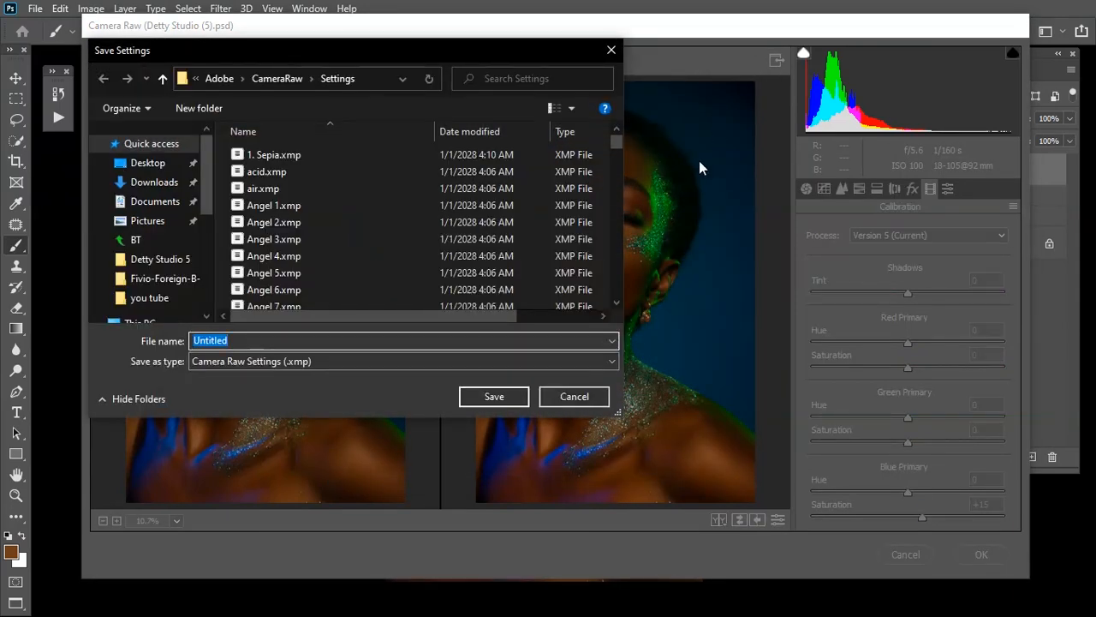
type("kaska")
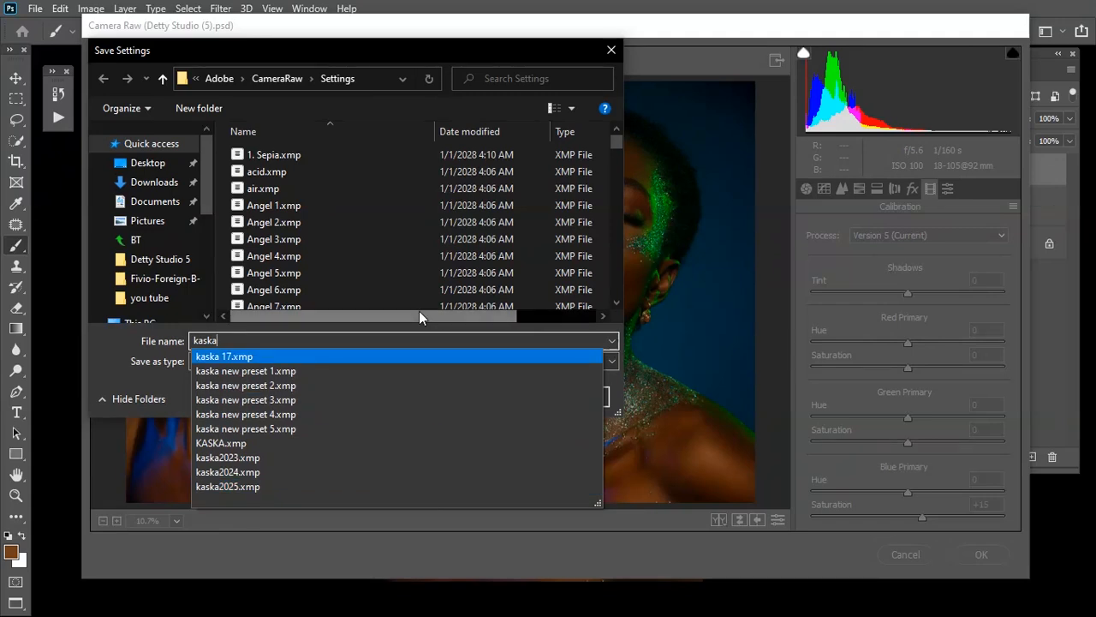
type("2026")
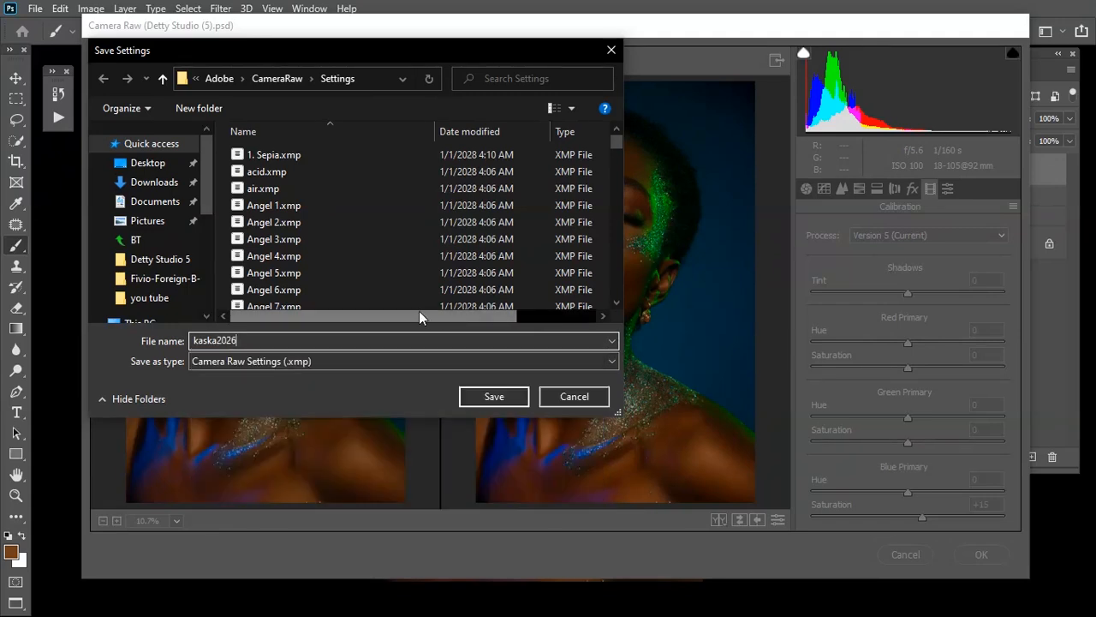
left_click(494, 399)
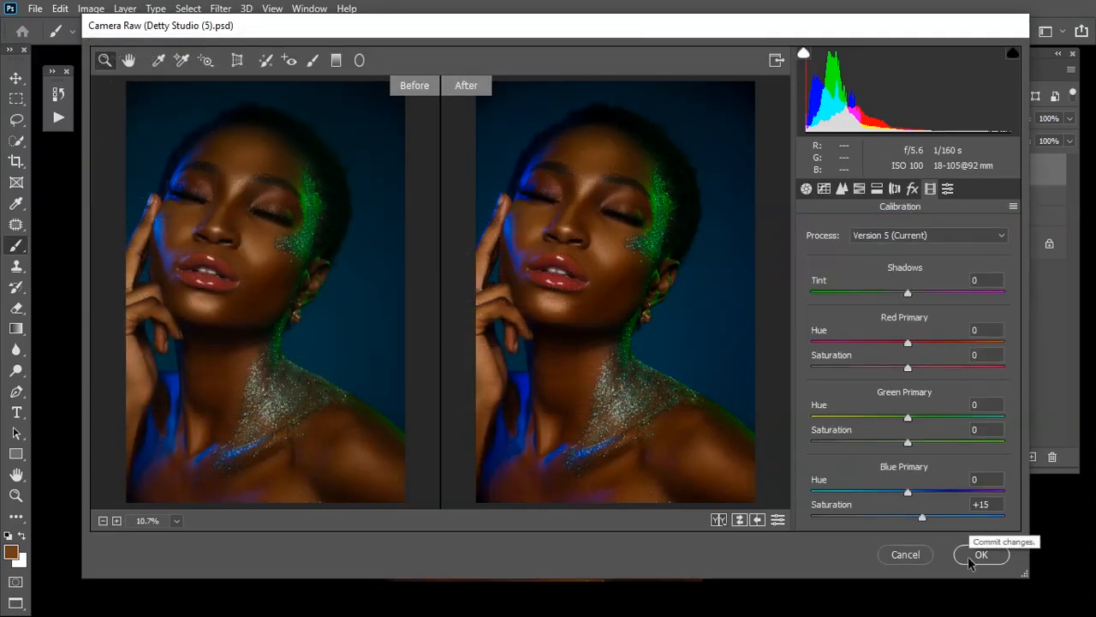
- Apply the Camera Raw adjustments and toggle Layer 1's visibility to compare the graded portrait with the layers beneath
left_click(981, 555)
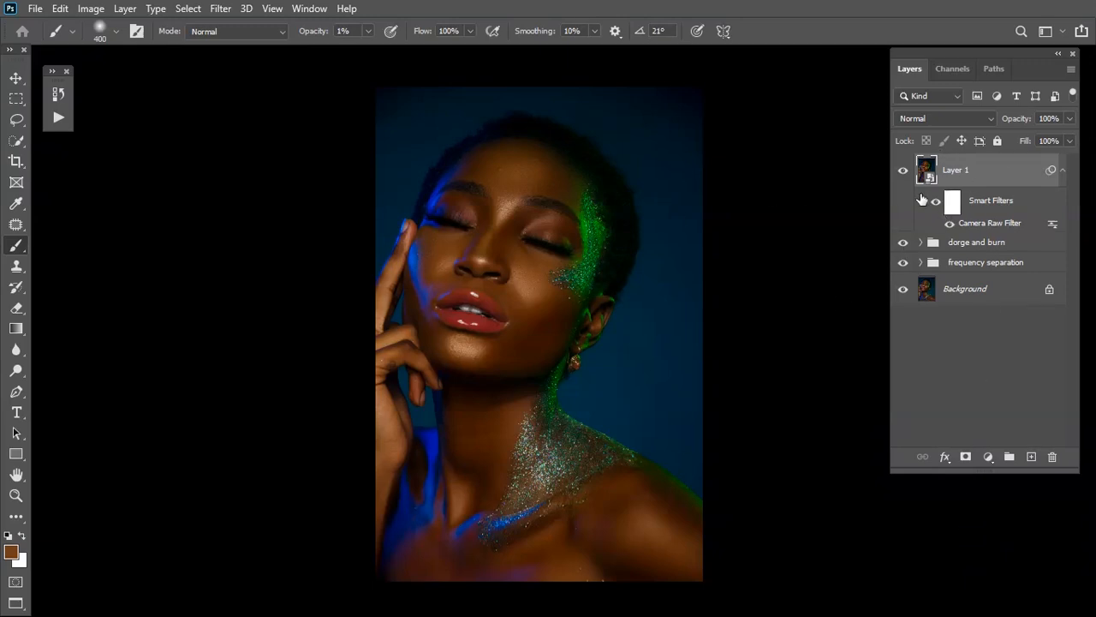
left_click(902, 170)
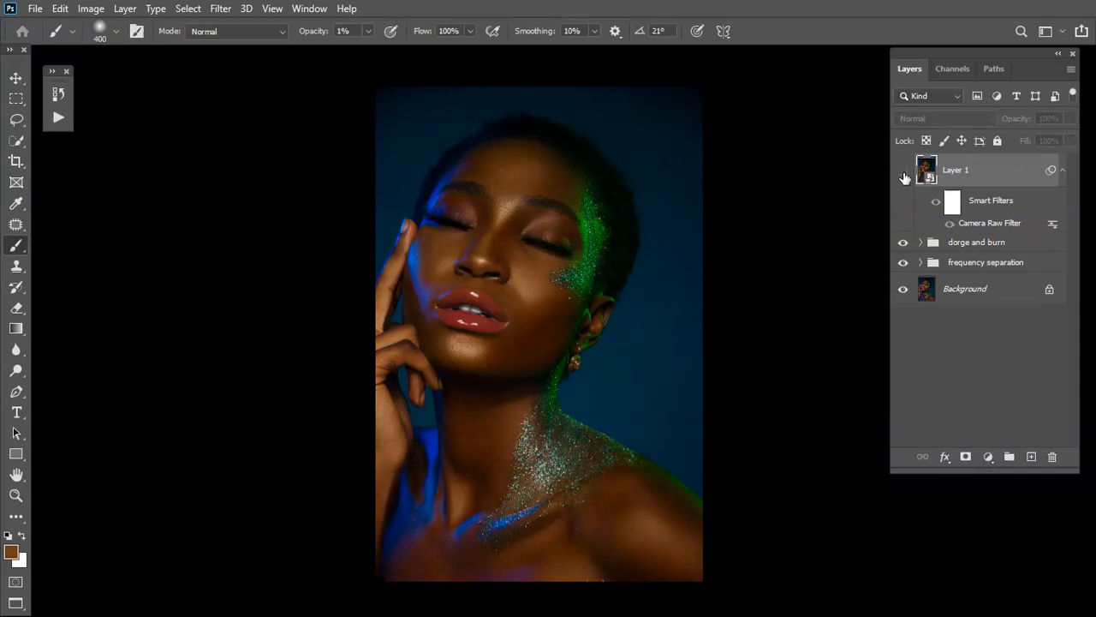
left_click(905, 177)
left_click(903, 173)
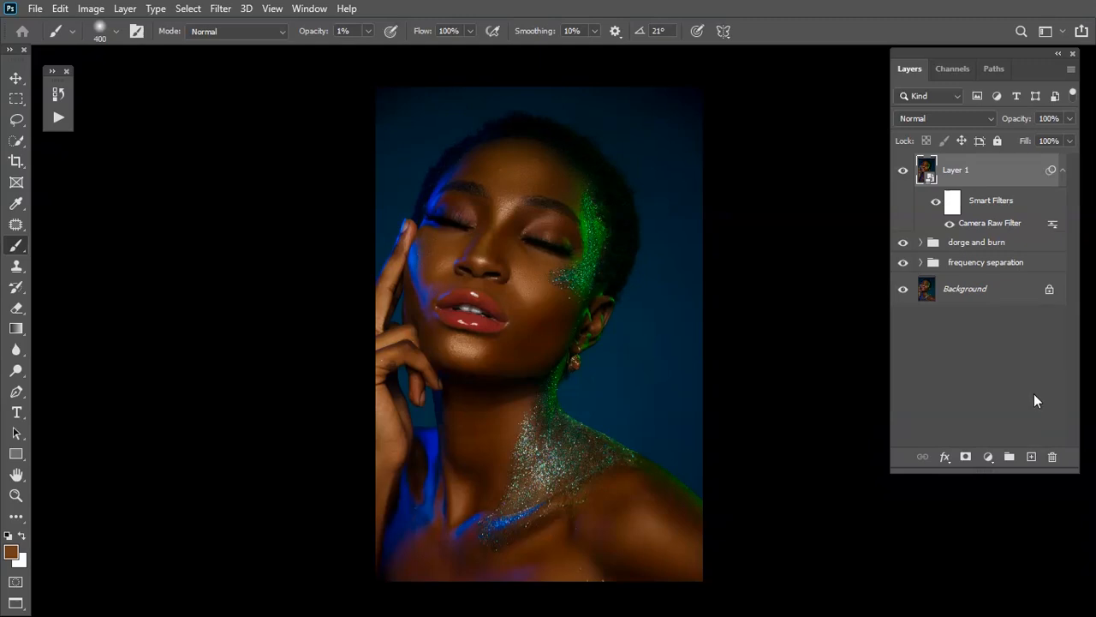
- Add a white (ffffff) Solid Color fill layer above Layer 1 and place it in a new group
left_click(989, 458)
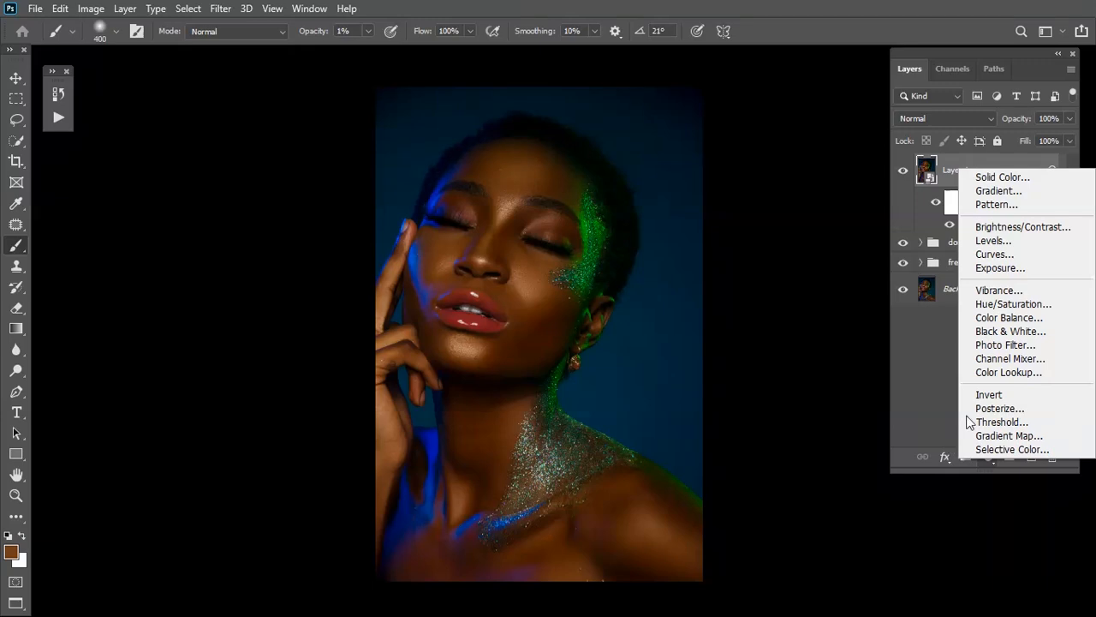
left_click(1005, 177)
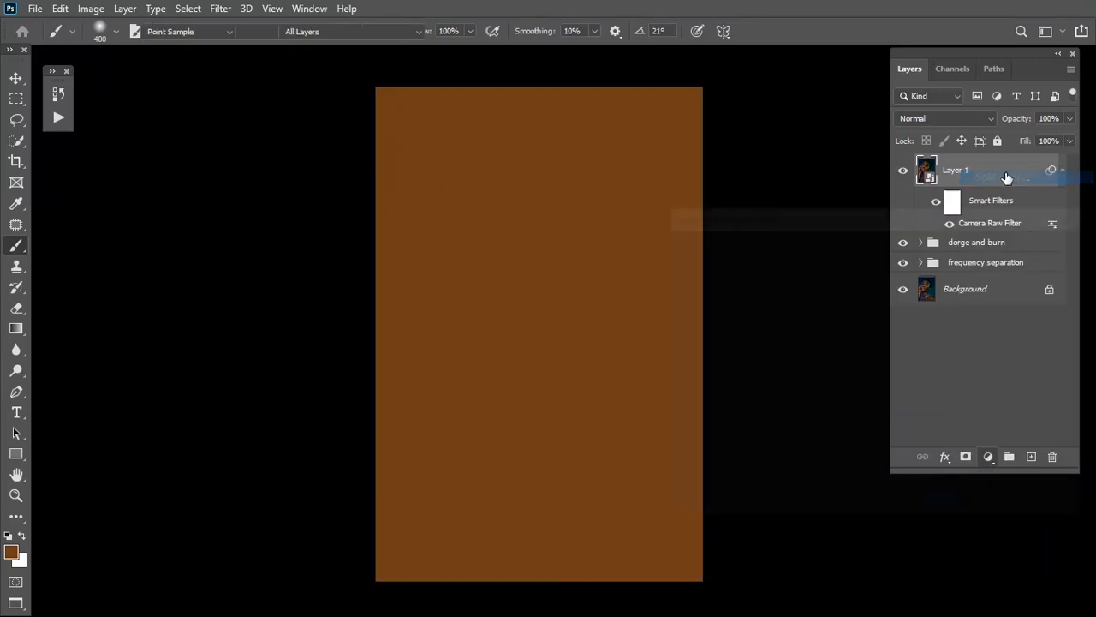
left_click_drag(765, 325, 658, 232)
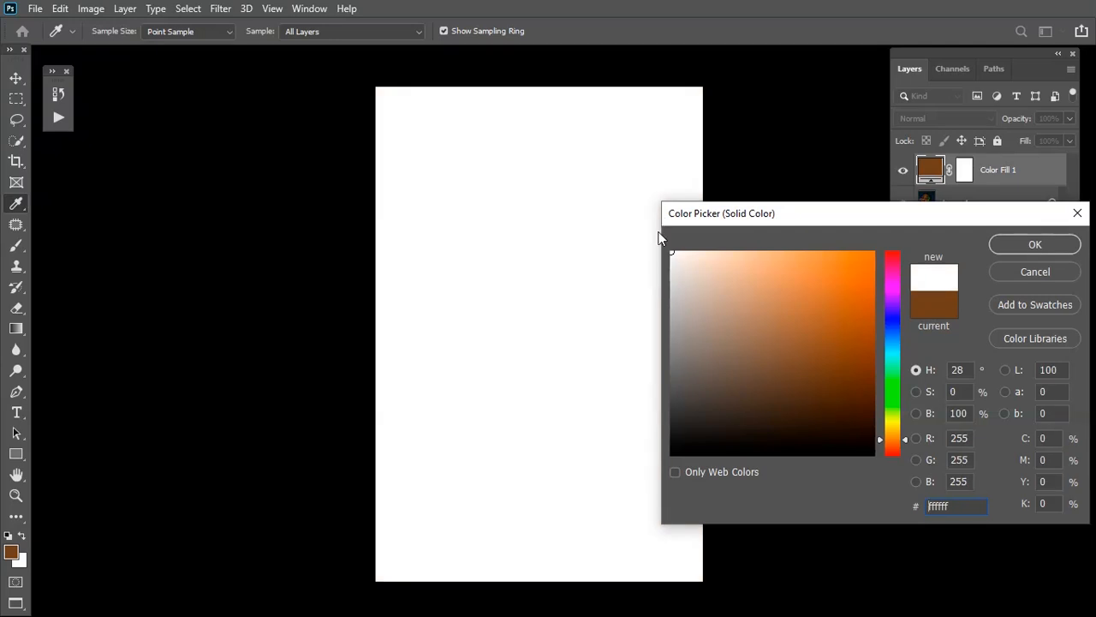
left_click(1018, 244)
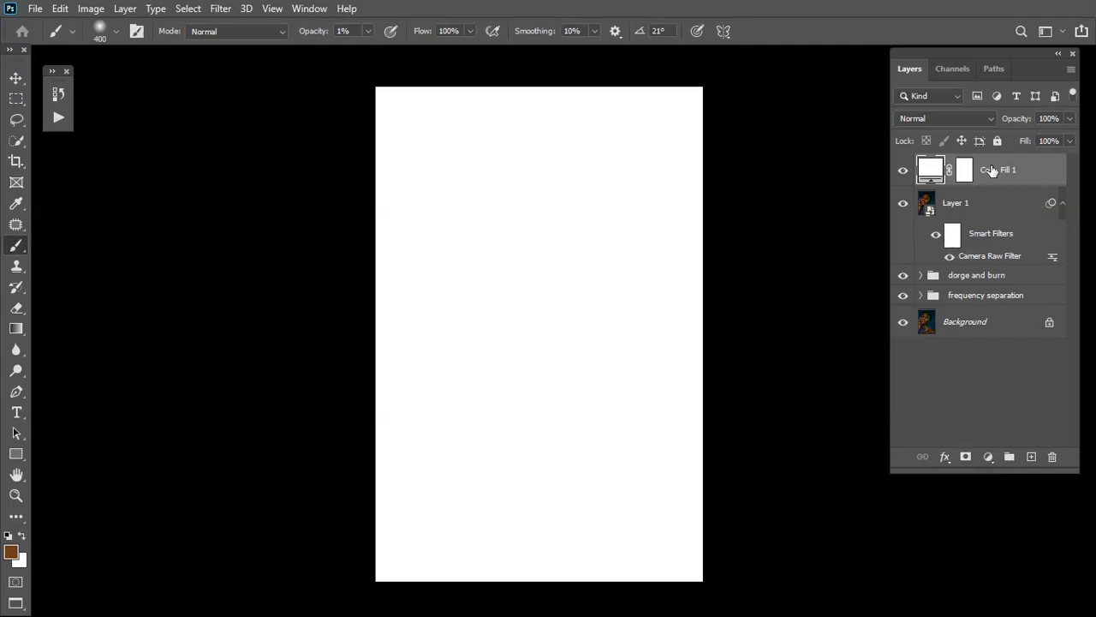
left_click_drag(995, 171, 1009, 456)
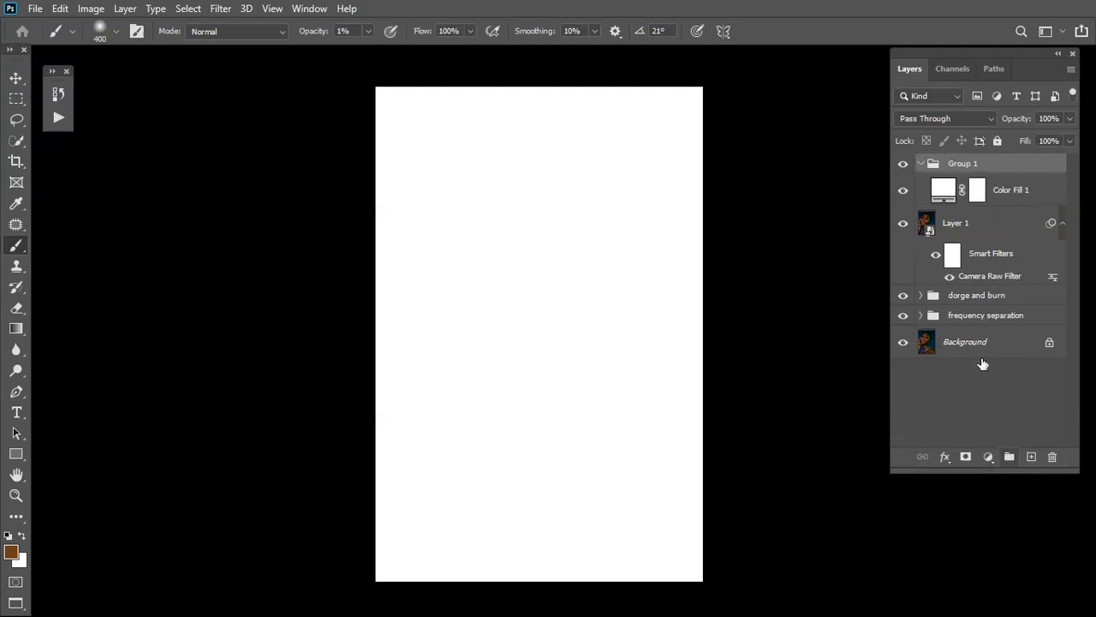
- Duplicate the white fill layer six times inside the group and hide all six copies
left_click(1011, 195)
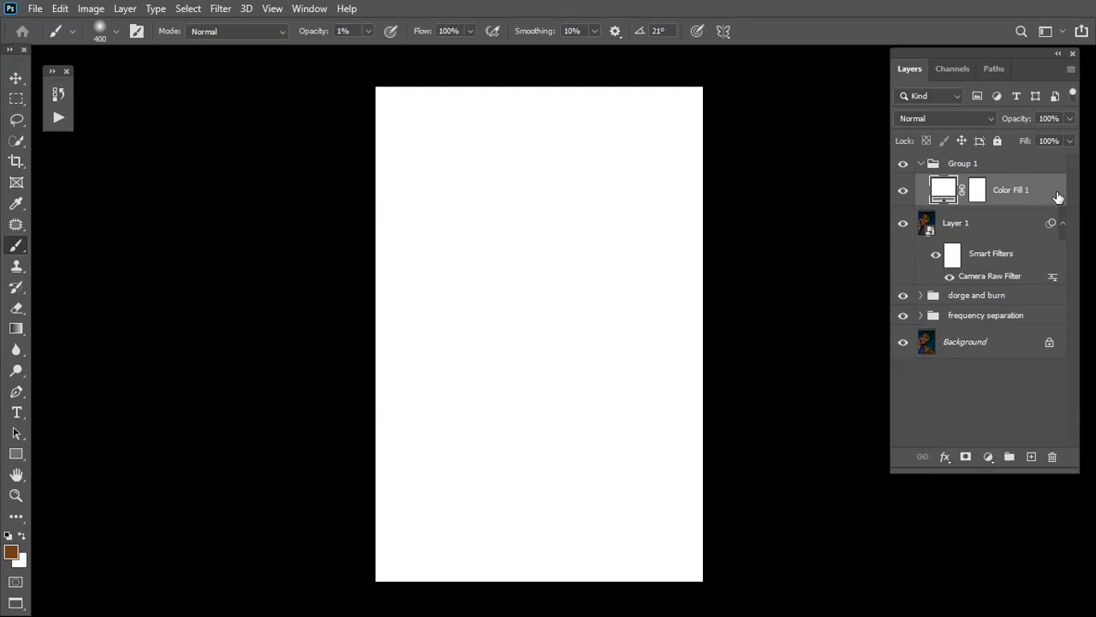
left_click_drag(1022, 195, 1032, 456)
left_click_drag(1026, 199, 1031, 457)
left_click_drag(1019, 187, 1031, 456)
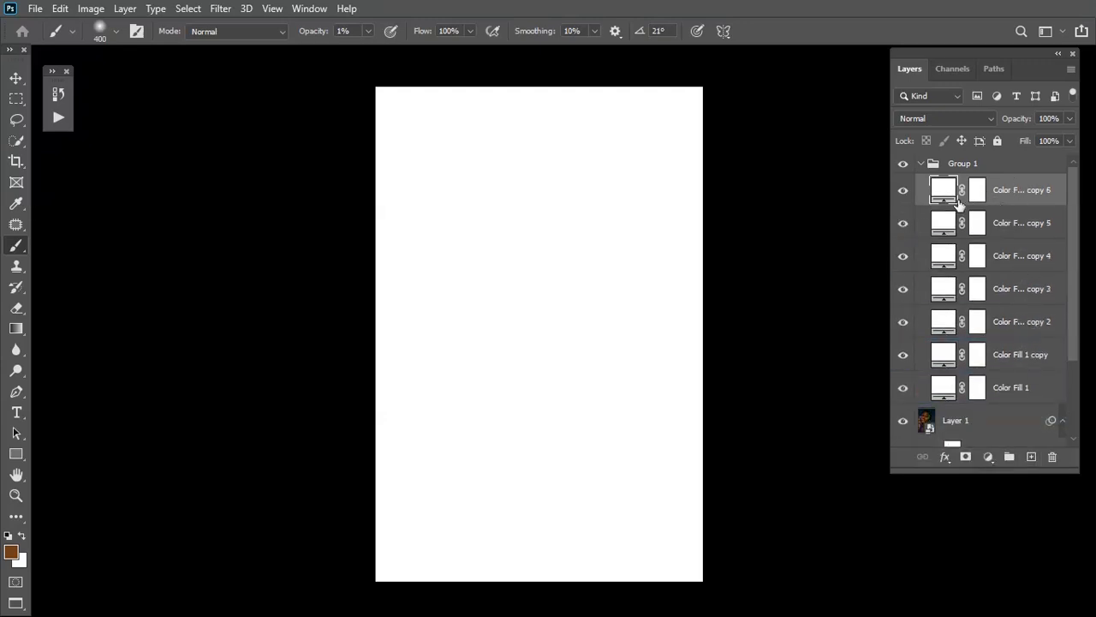
left_click_drag(904, 190, 904, 365)
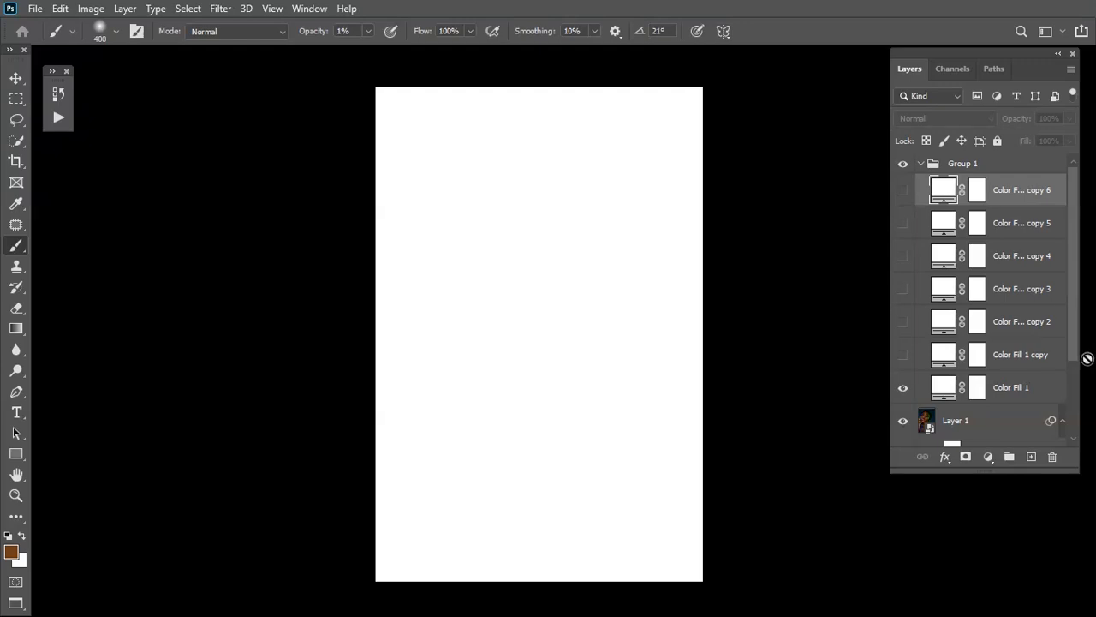
- Rename the group containing the white fill layers as "skin glowing"
double_click(970, 167)
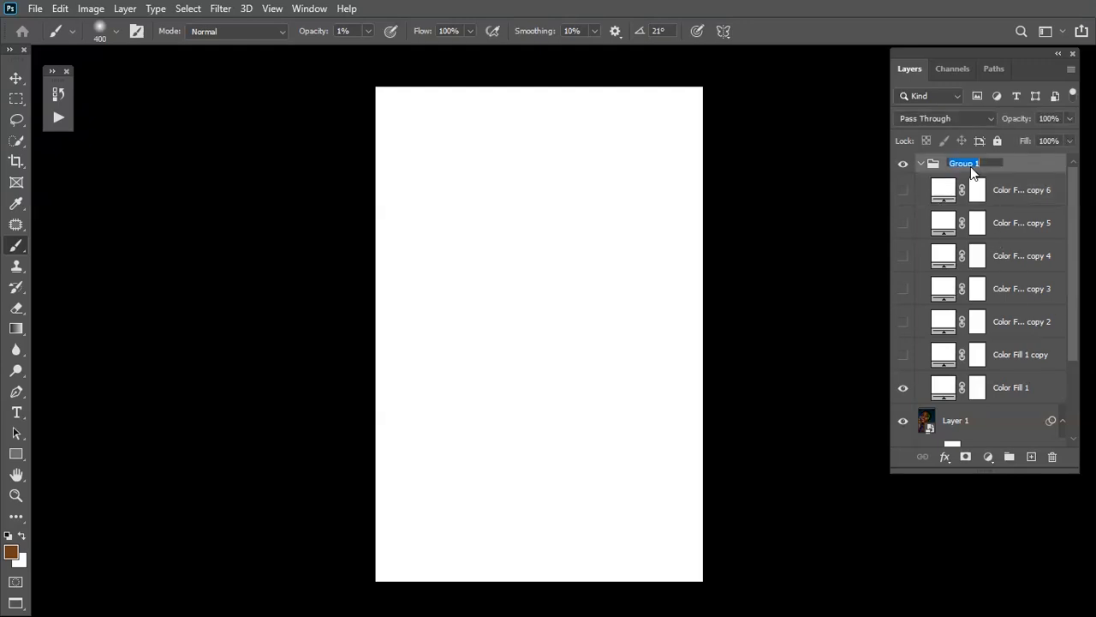
type("skin glowing")
key("Return")
- Set Color Fill 1's Blend If underlying-layer black point to 66 and split it to 255 so the white falls softly on the highlights
left_click_drag(1076, 241, 1071, 306)
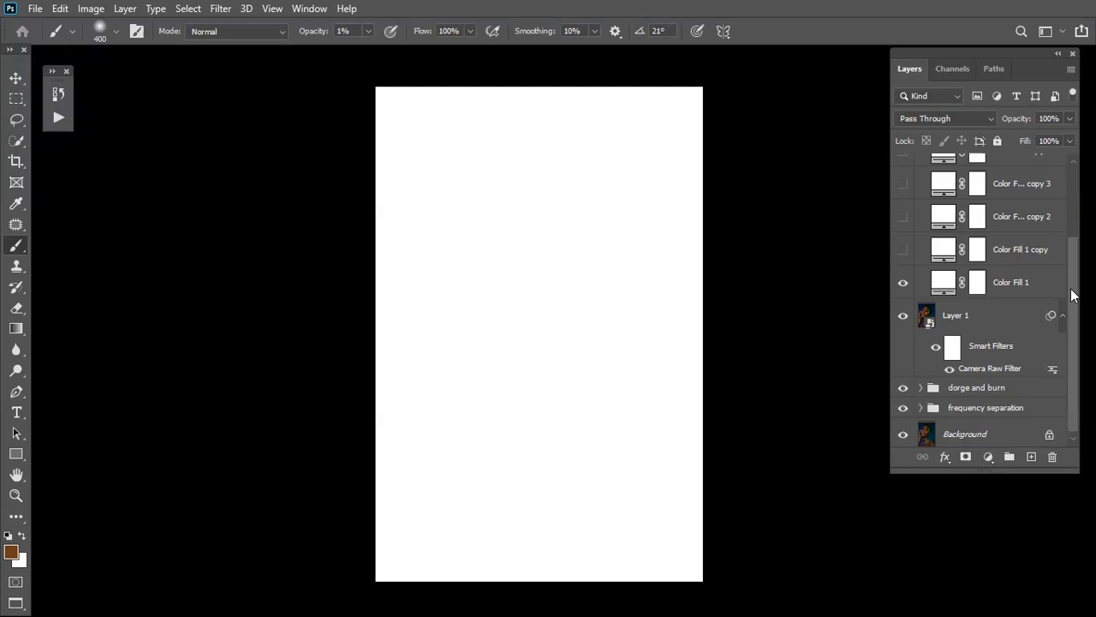
left_click(1010, 280)
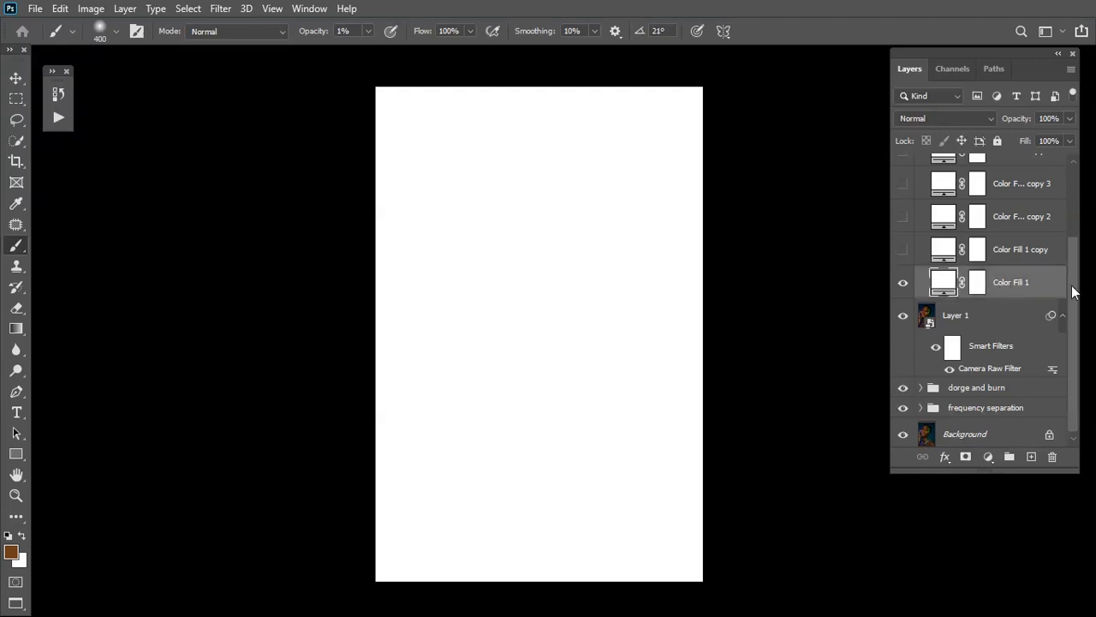
right_click(943, 283)
left_click(901, 274)
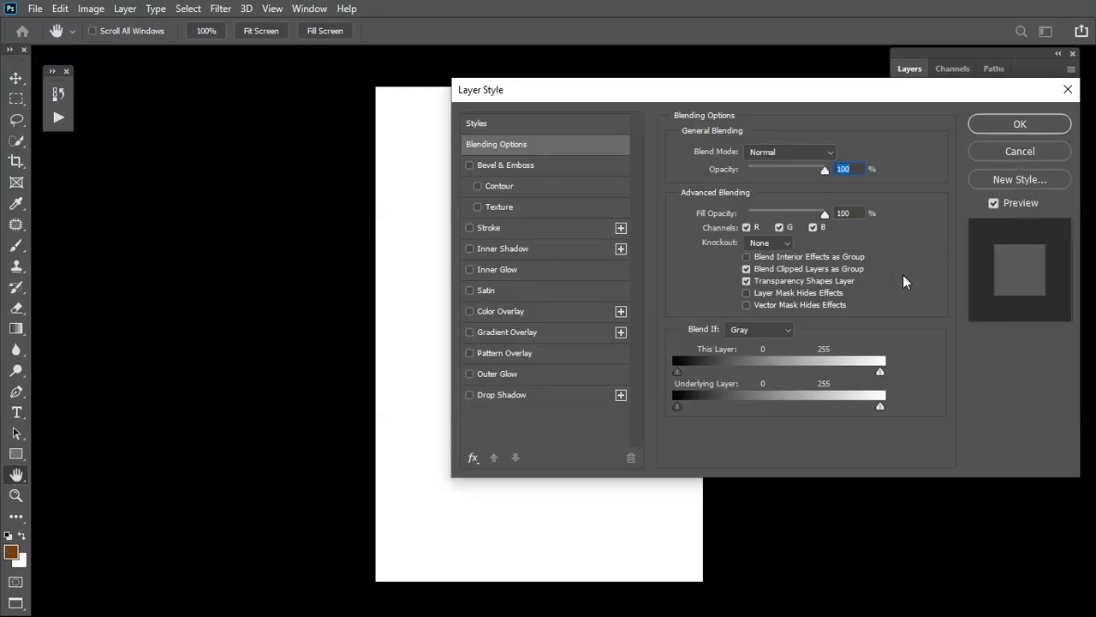
left_click_drag(660, 547, 391, 557)
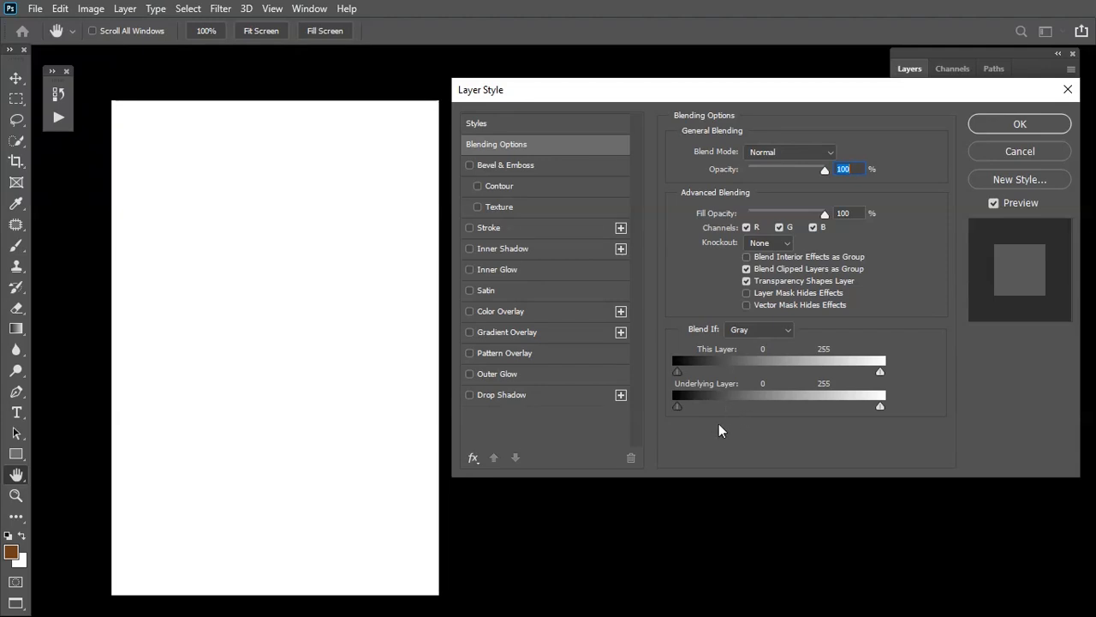
left_click_drag(678, 406, 722, 415)
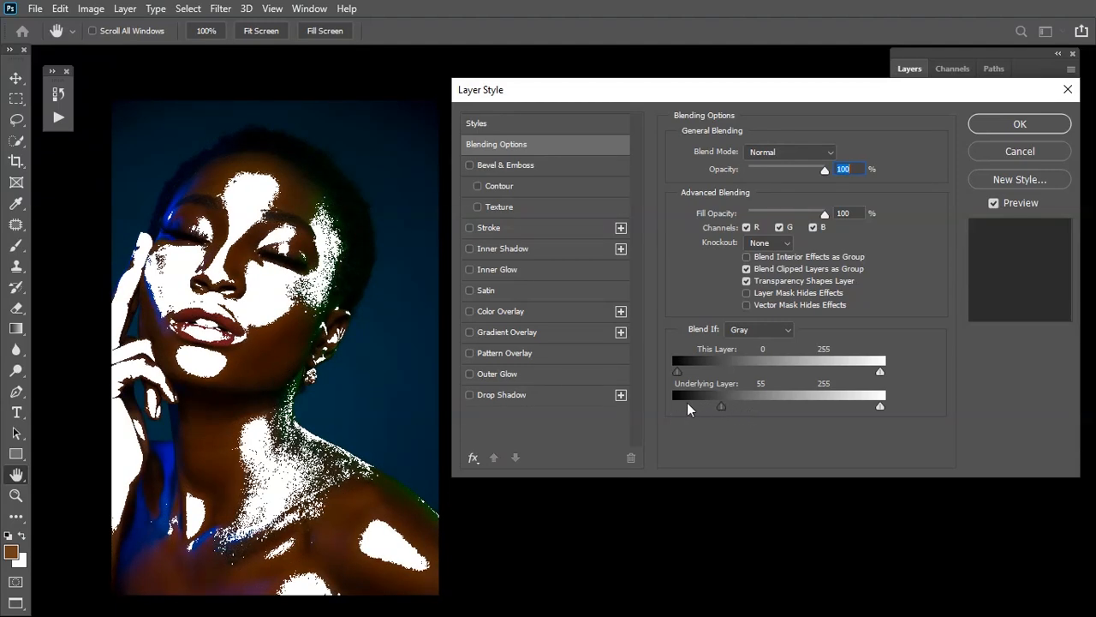
mouse_move(721, 408)
left_mouse_down()
mouse_move(747, 413)
mouse_move(732, 411)
left_mouse_up()
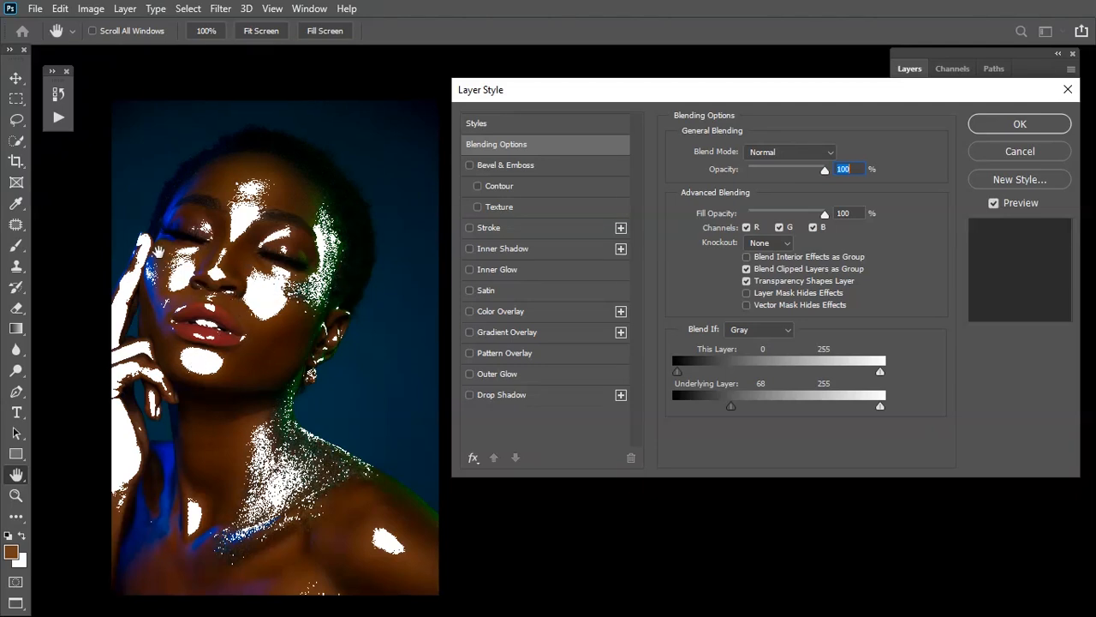
mouse_move(730, 410)
left_mouse_down()
mouse_move(741, 411)
mouse_move(722, 417)
mouse_move(746, 423)
mouse_move(727, 426)
left_mouse_up()
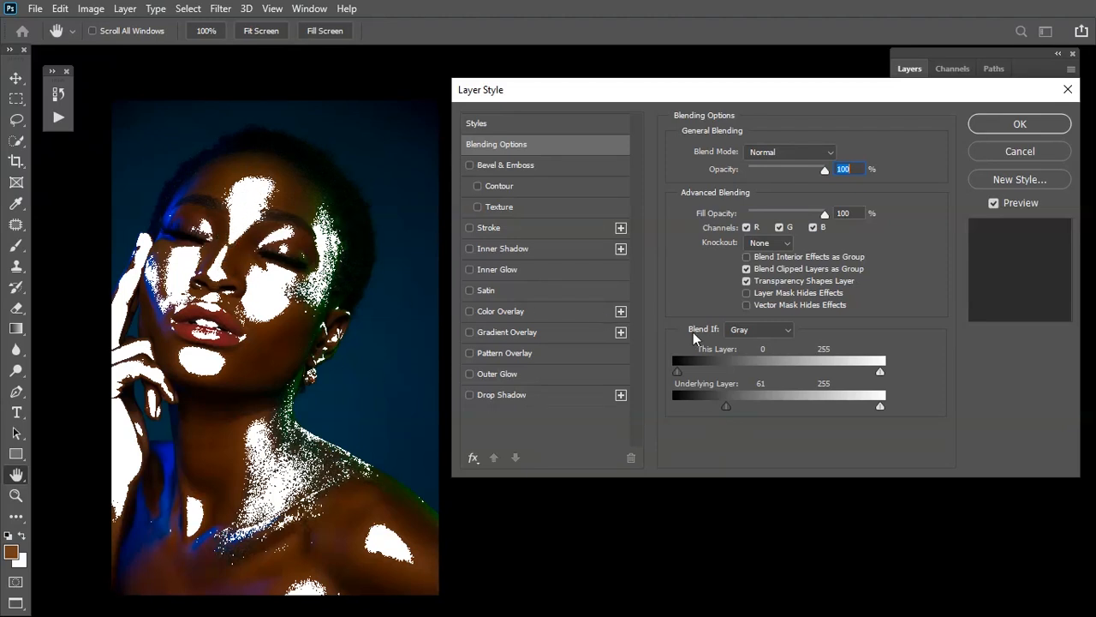
left_click_drag(726, 406, 730, 406)
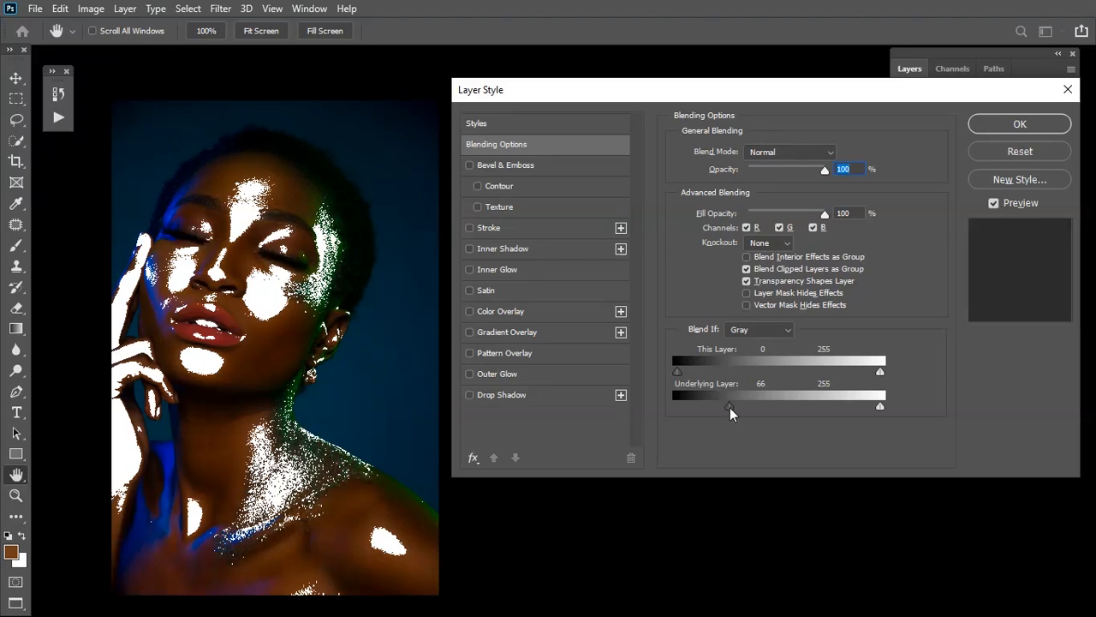
left_click_drag(729, 406, 932, 423)
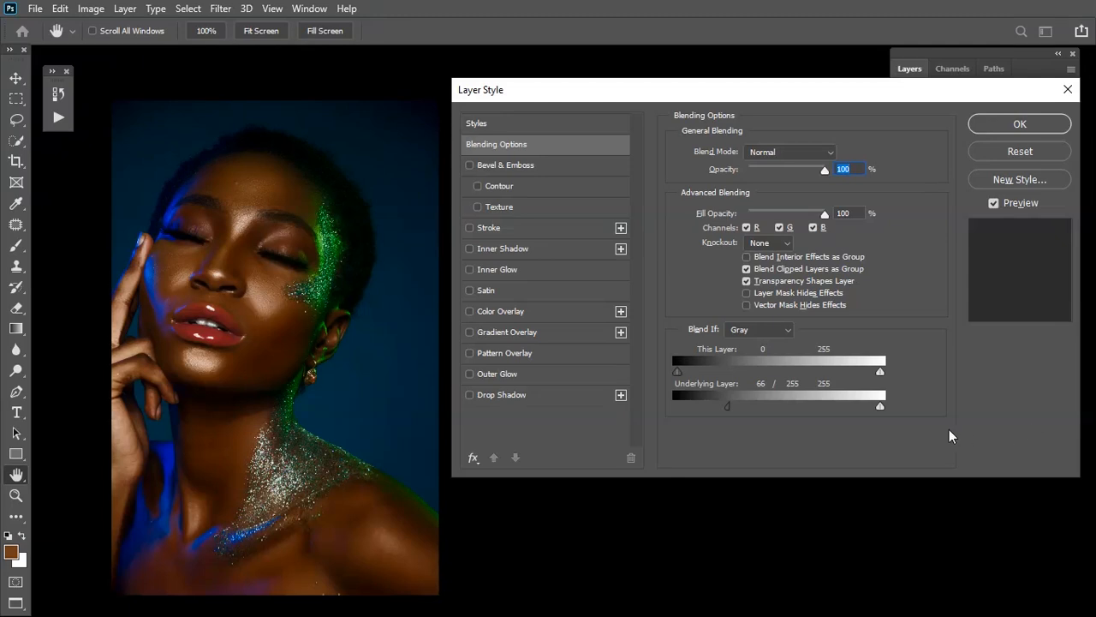
left_click(1052, 128)
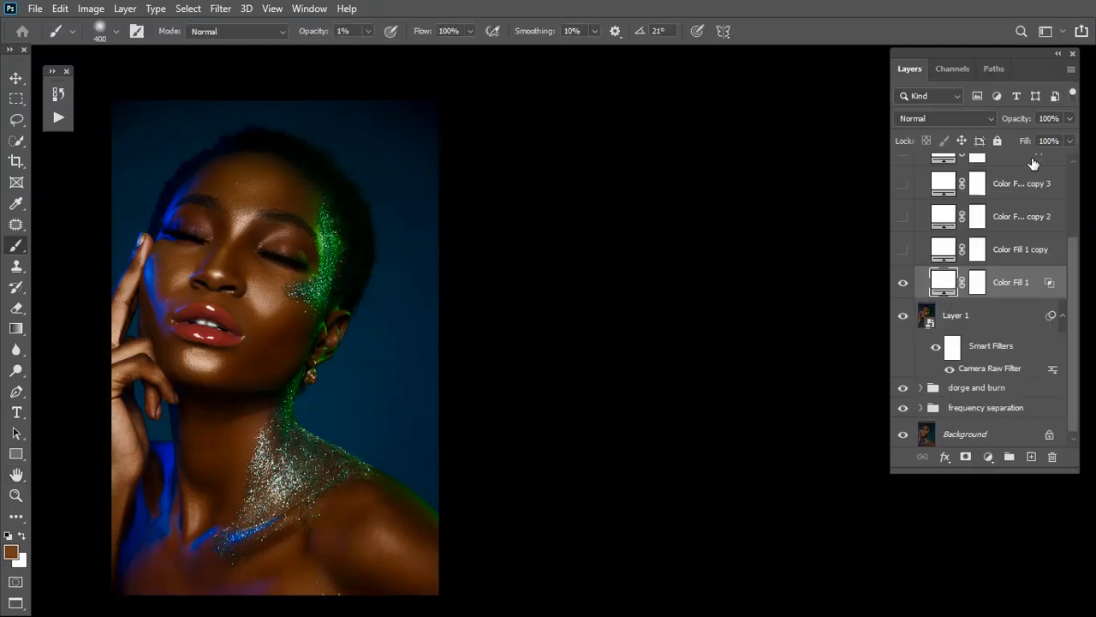
- Invert Color Fill 1's layer mask to black
double_click(977, 282)
left_click_drag(220, 174, 728, 118)
left_click(762, 369)
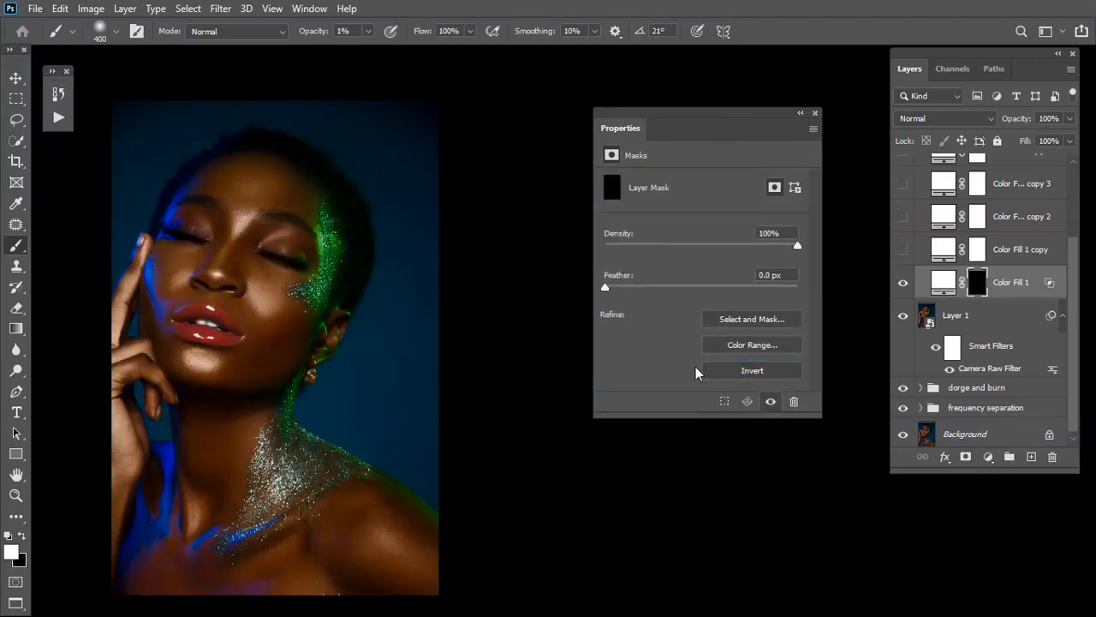
- Paint white on Color Fill 1's mask over the highlight between the eyebrows, using a size 250 brush at 100% opacity
scroll(296, 235, "up", 1)
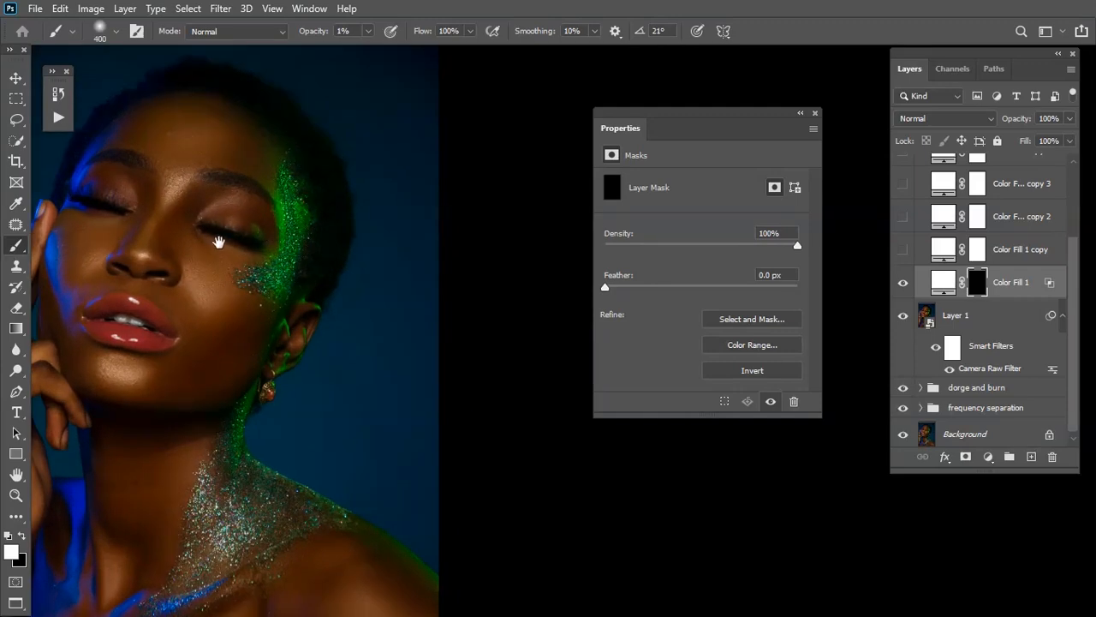
left_click_drag(219, 241, 319, 277)
left_click(373, 29)
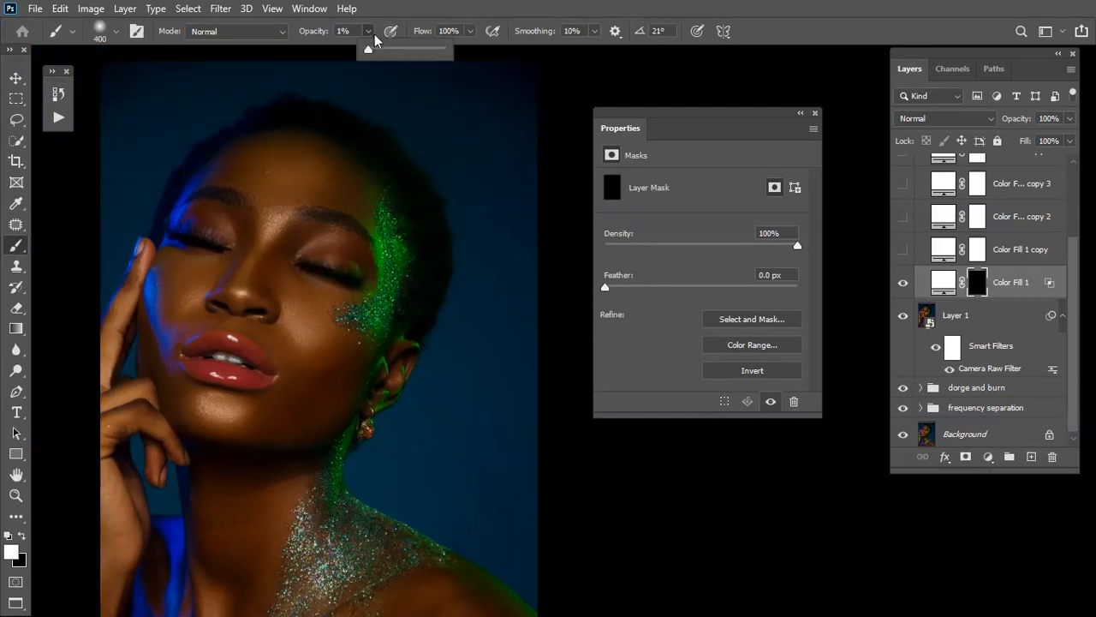
left_click_drag(377, 49, 462, 50)
left_click(349, 172)
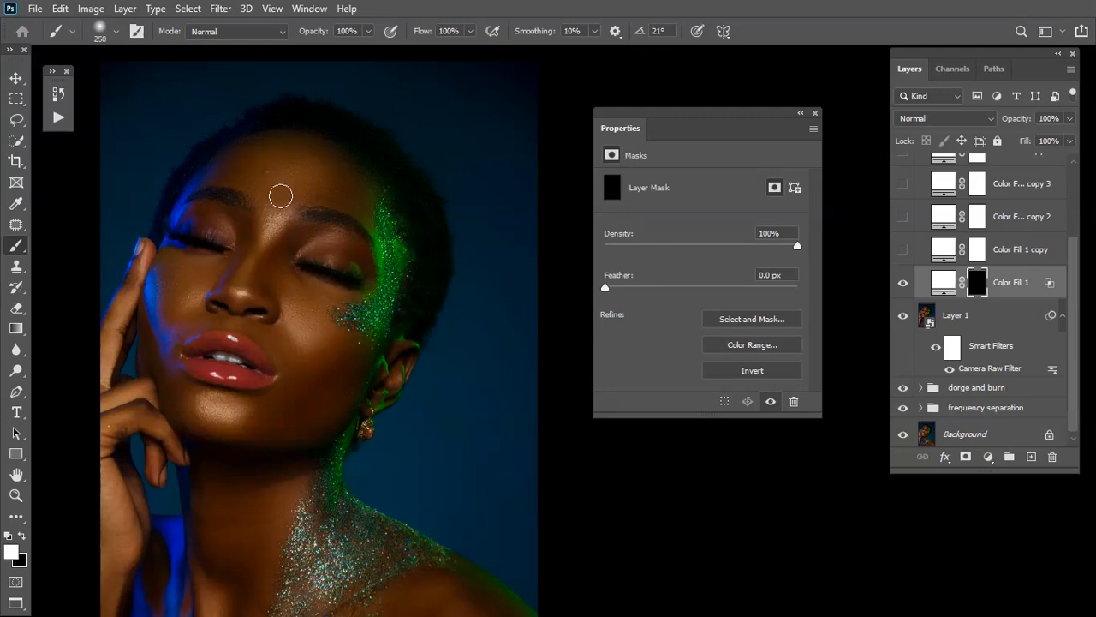
mouse_move(286, 193)
left_mouse_down()
mouse_move(257, 262)
mouse_move(284, 195)
left_mouse_up()
key("bracketright")
key("bracketright")
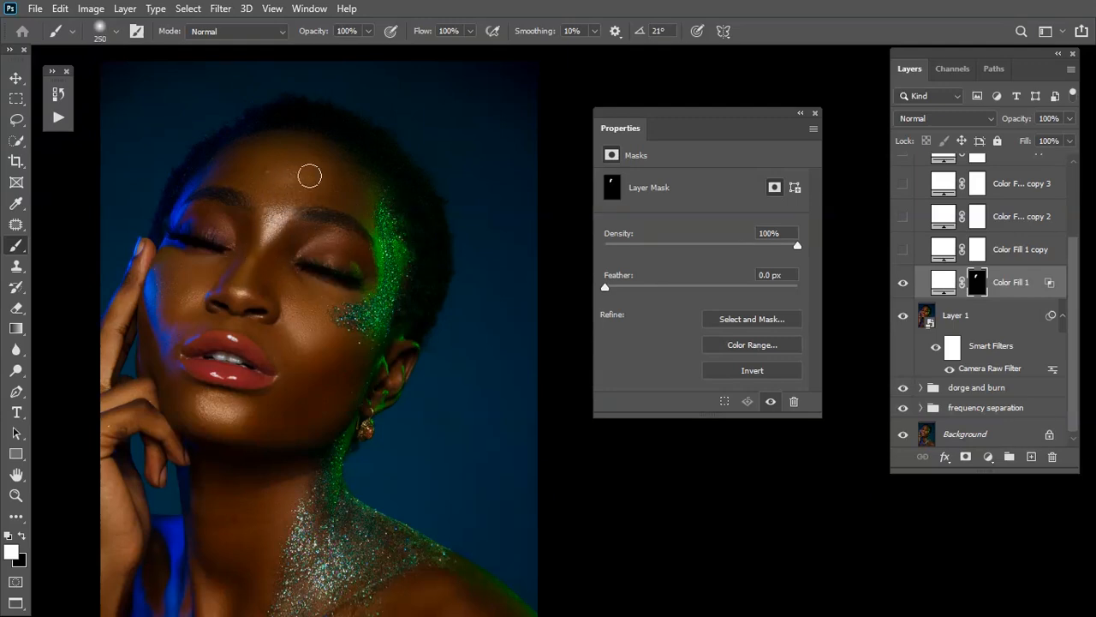
key("bracketright")
key("bracketleft")
- Lower the opacity of the Color Fill 1 layer to 49%
left_click(1071, 124)
left_click_drag(1070, 136, 1042, 138)
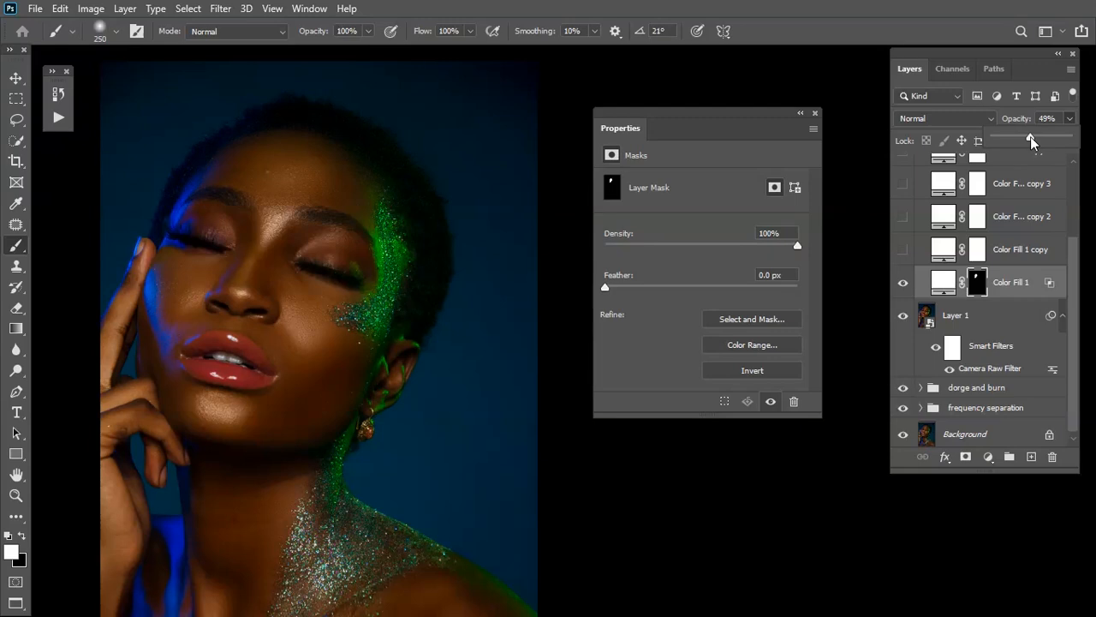
left_click(1048, 180)
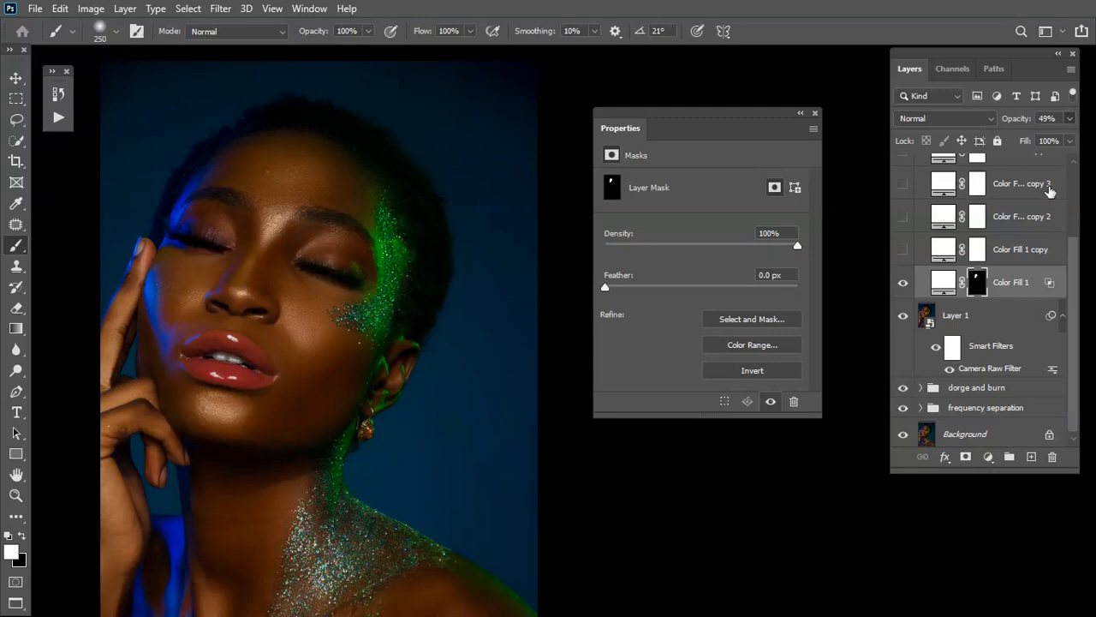
- Show Color Fill 1 copy and set its Blend If underlying-layer black point to 81, split to 255
left_click(1026, 249)
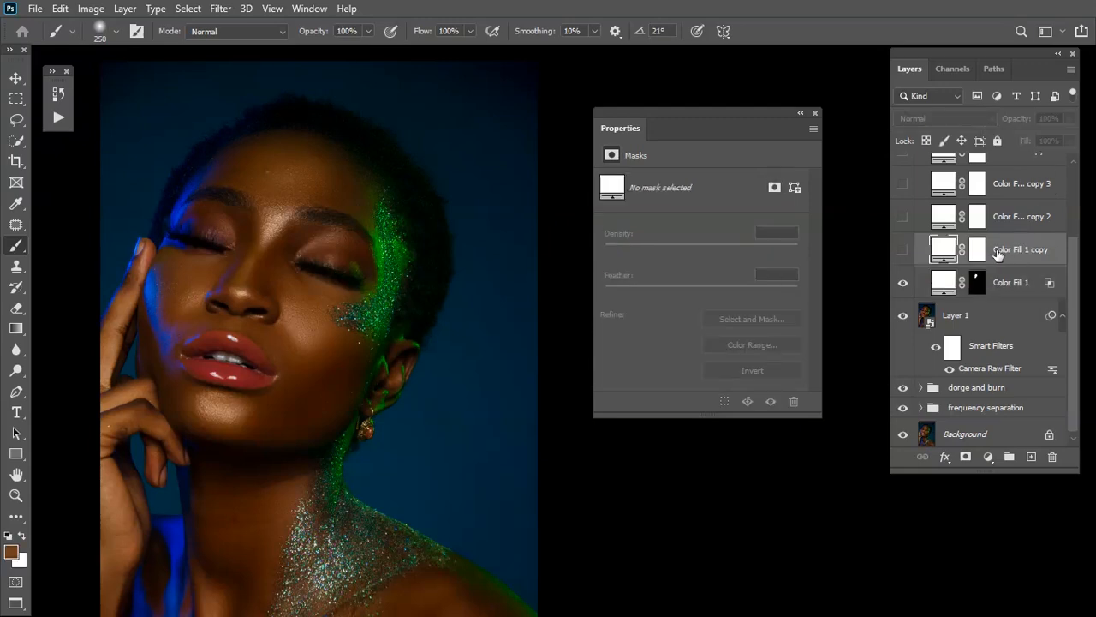
left_click(901, 255)
right_click(946, 249)
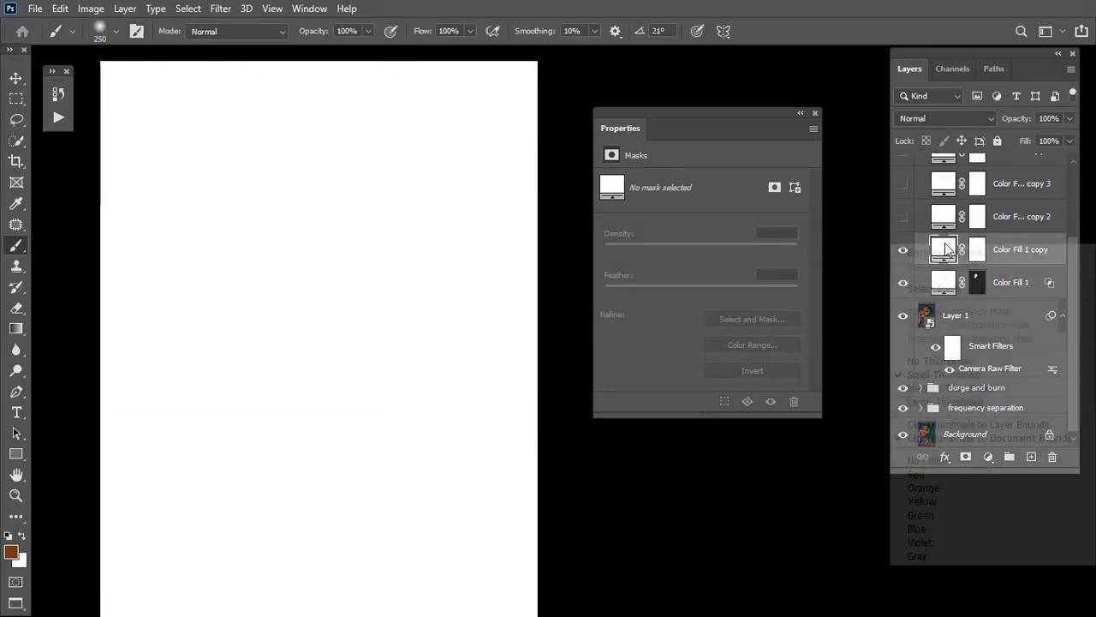
left_click(946, 255)
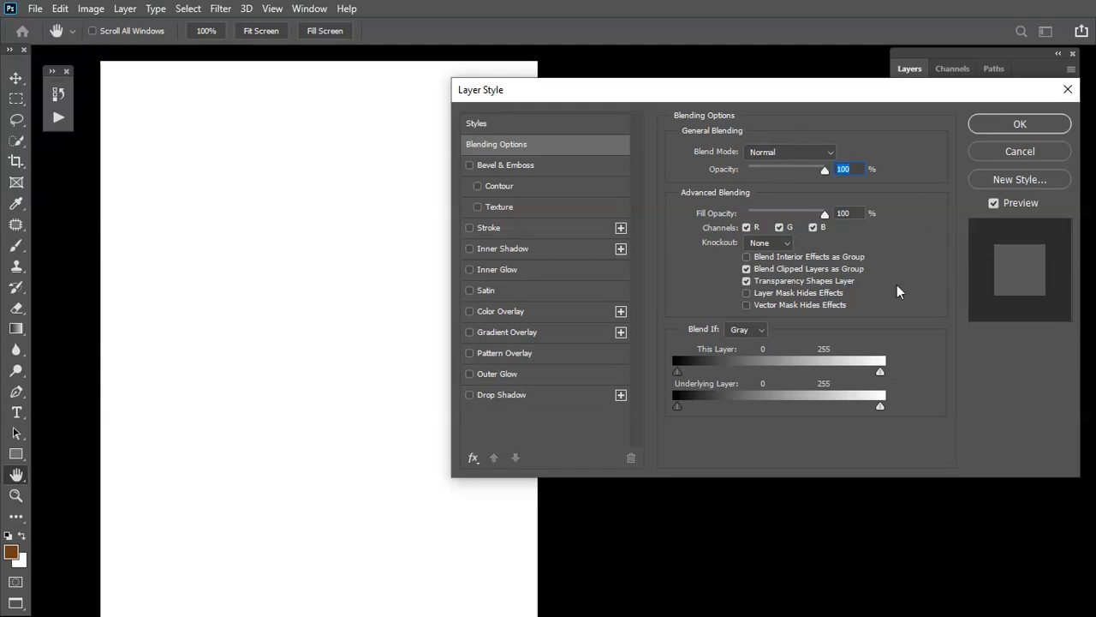
left_click_drag(678, 408, 742, 409)
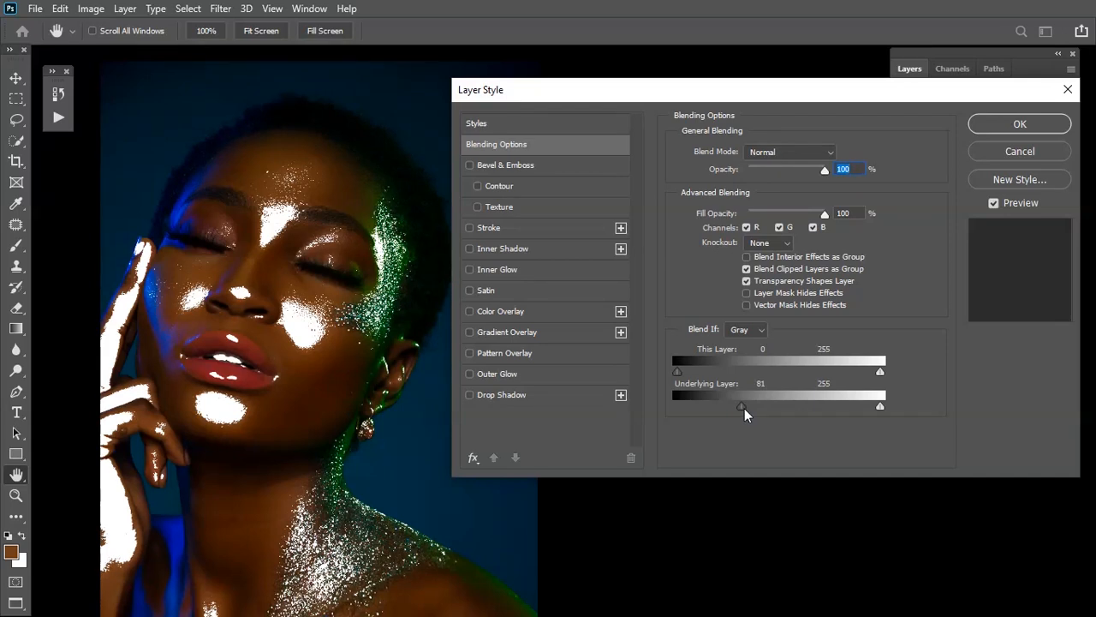
left_click_drag(742, 407, 898, 411)
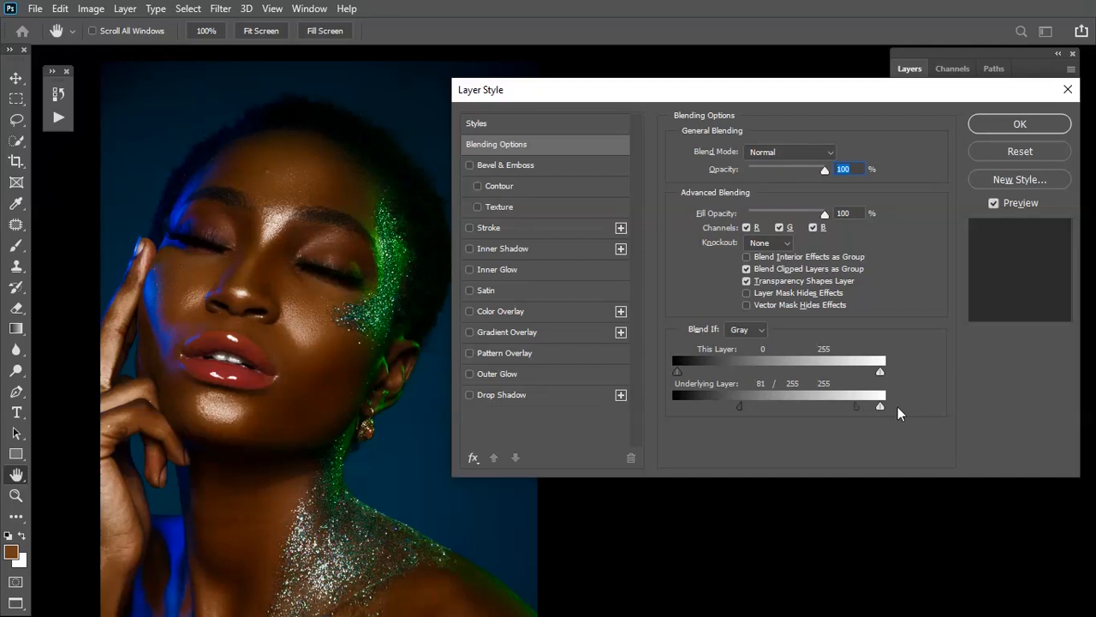
key("alt")
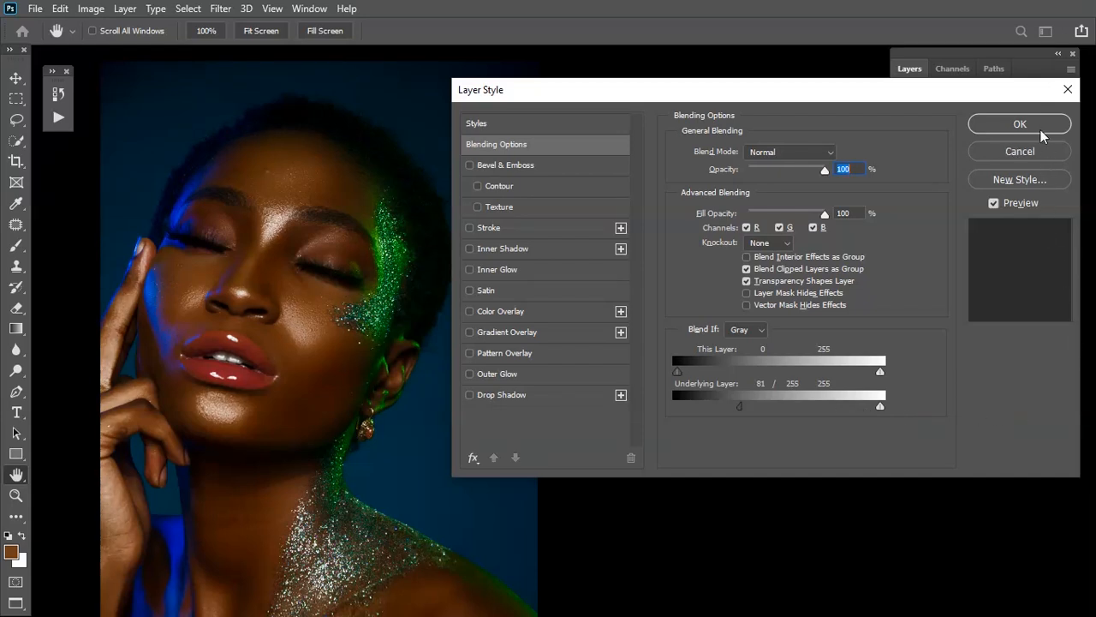
left_click(1040, 129)
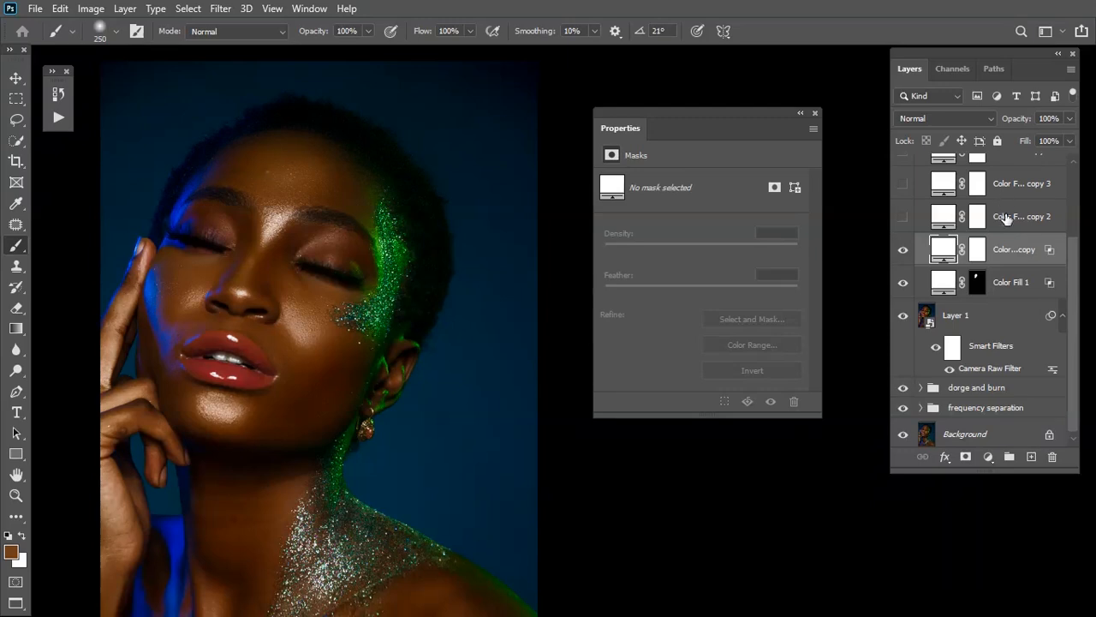
- Invert Color Fill 1 copy's layer mask to black and paint white over the cheek highlight below the glitter-side eye with a size 300 brush
left_click(979, 254)
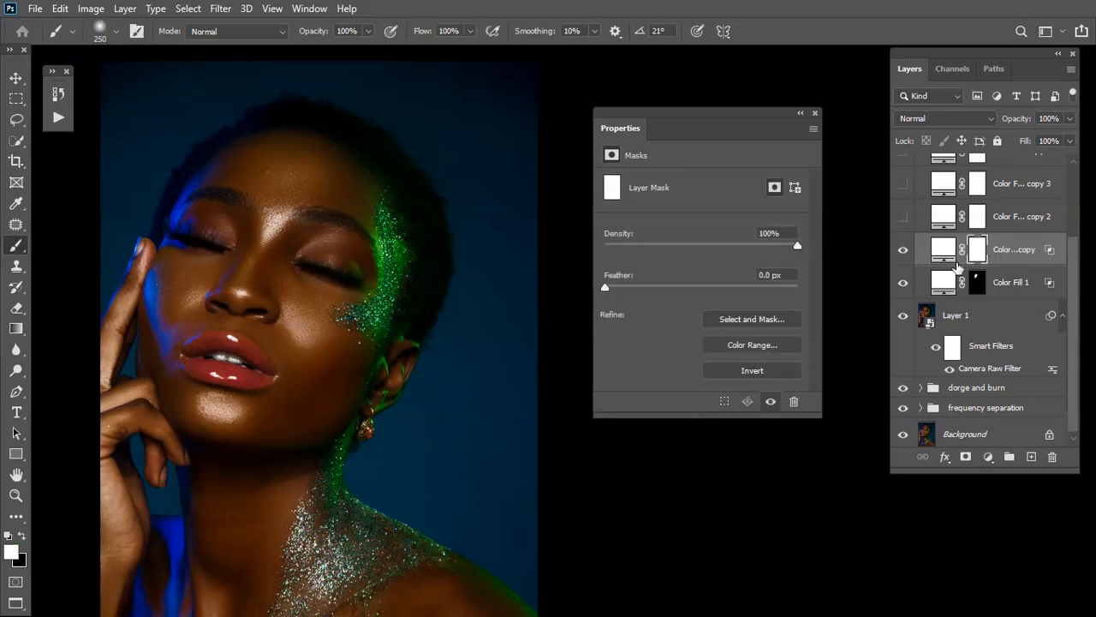
left_click(745, 370)
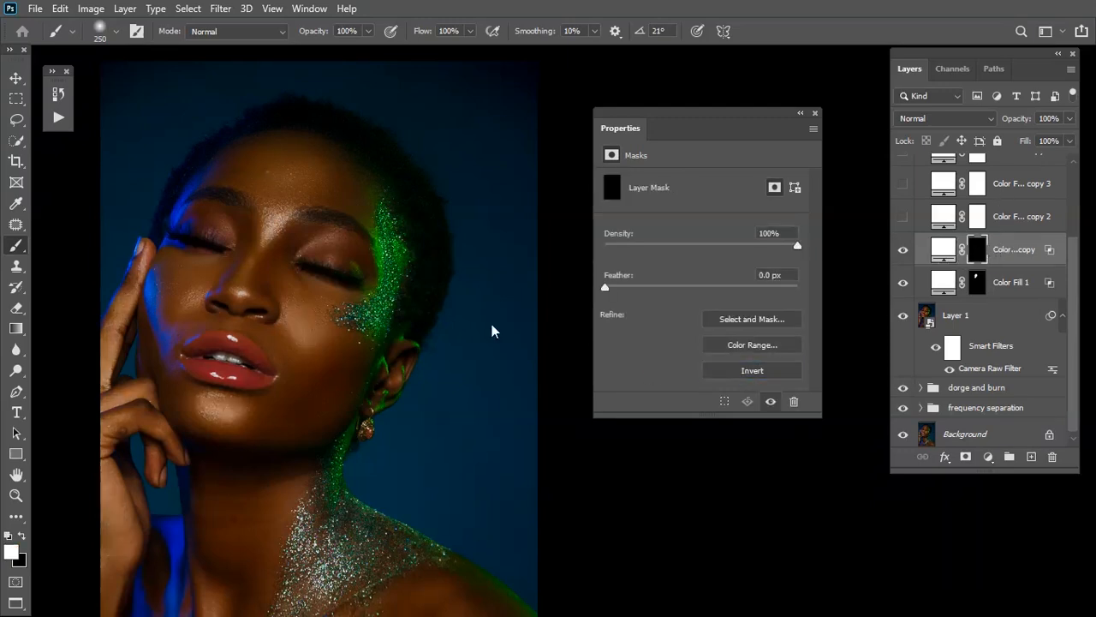
left_click_drag(320, 300, 329, 308)
key("]")
left_click(308, 343)
mouse_move(307, 344)
left_mouse_down()
mouse_move(296, 297)
mouse_move(310, 342)
left_mouse_up()
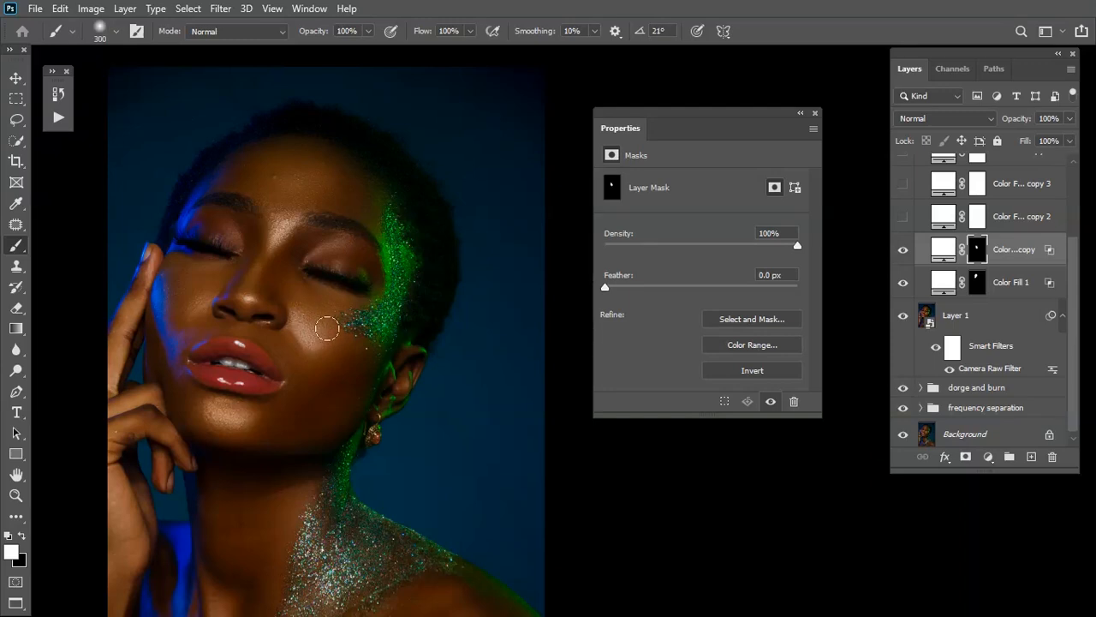
key("bracketleft")
- Lower the opacity of the Color Fill 1 copy layer to soften the cheek highlight
left_click(1070, 119)
left_click_drag(1070, 137, 1053, 138)
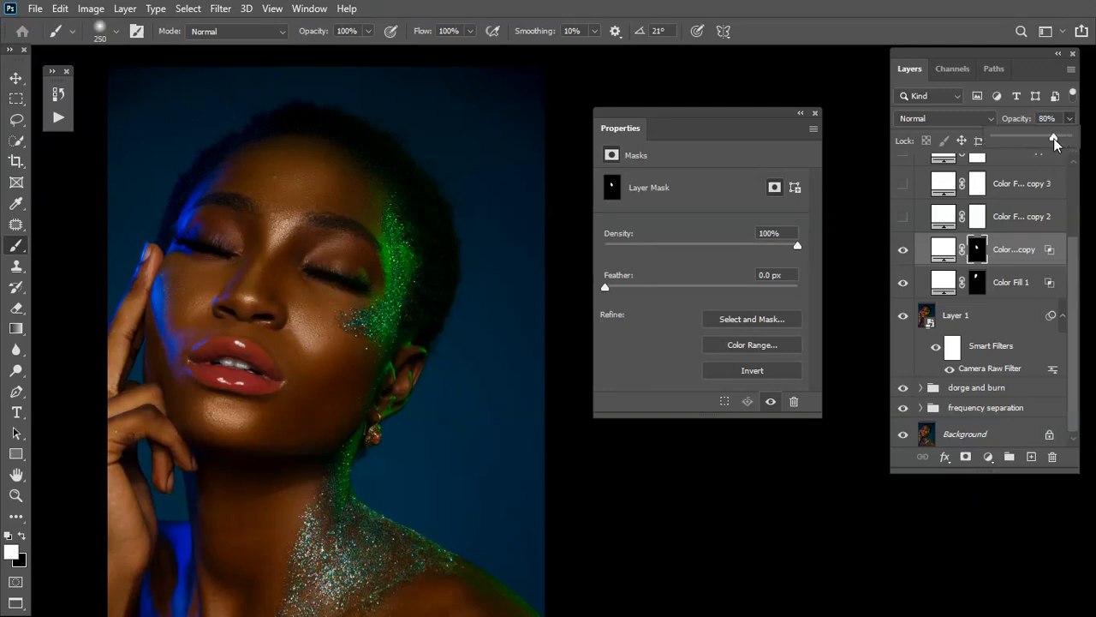
left_click_drag(1046, 141, 1041, 142)
left_click(1069, 118)
left_click(1033, 110)
- Show Color Fill 1 copy 2 and set its Blend If underlying-layer black point to 71, split to 255
left_click(947, 221)
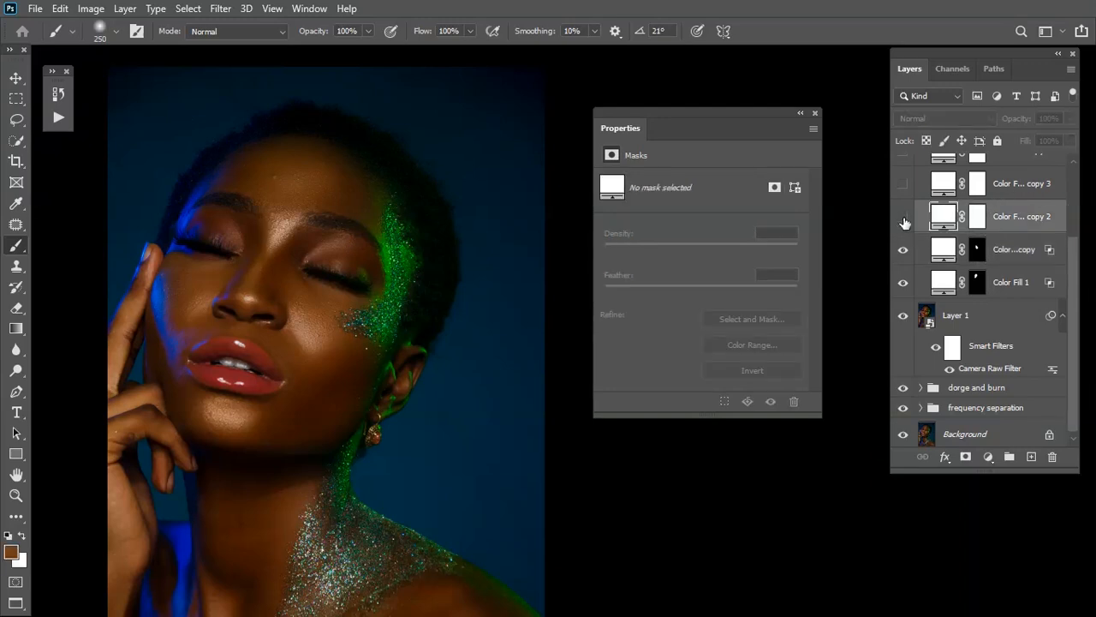
left_click(904, 221)
right_click(944, 219)
left_click(953, 224)
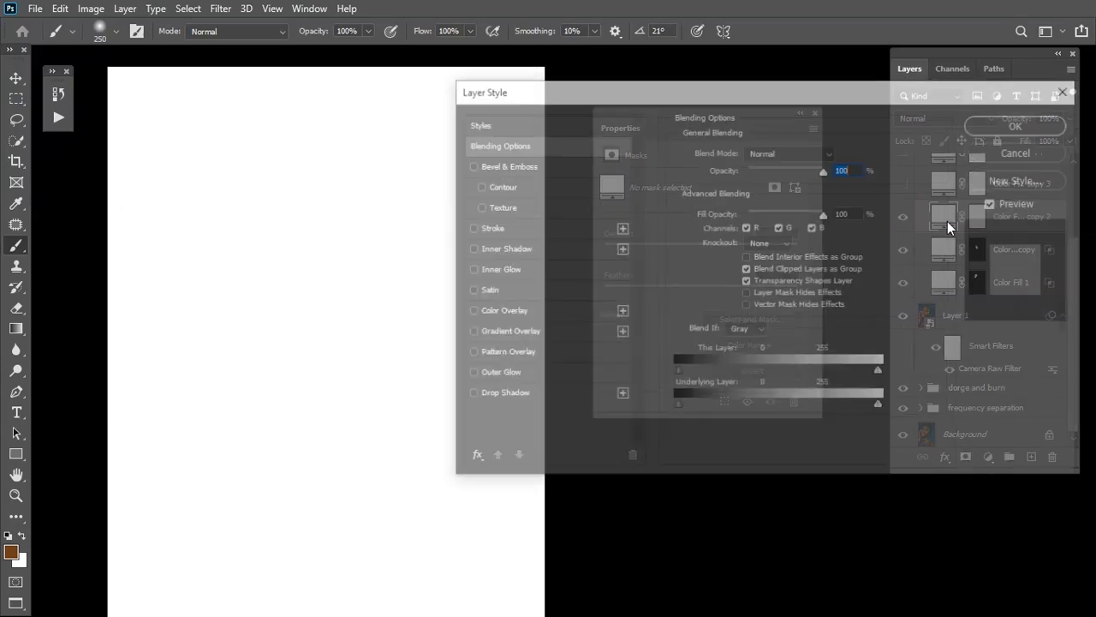
left_click_drag(676, 410, 729, 420)
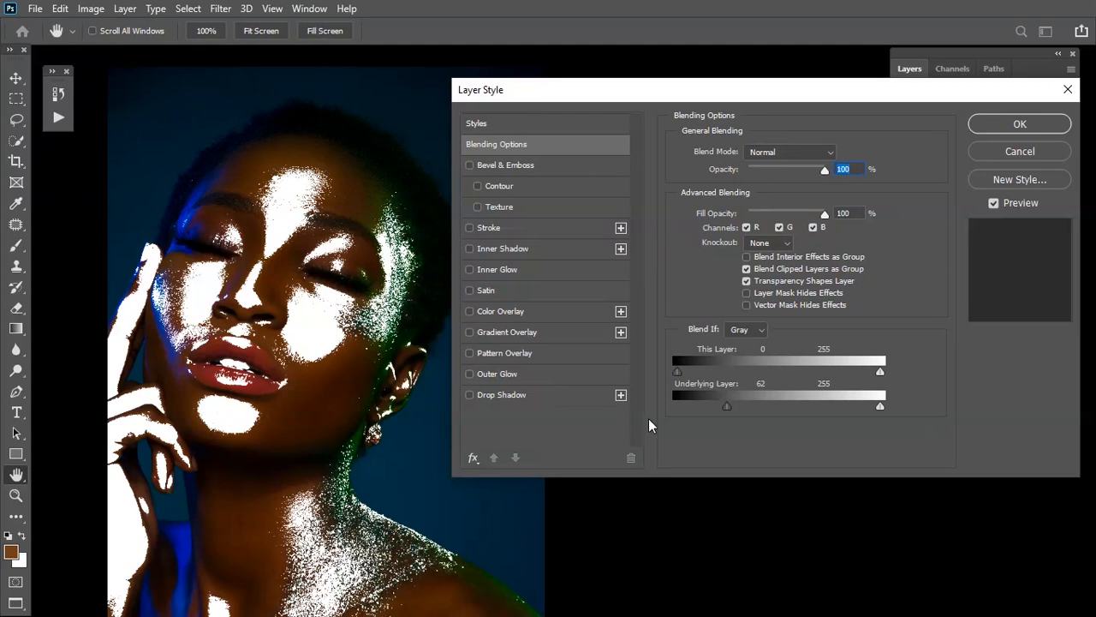
left_click_drag(729, 412, 1029, 419)
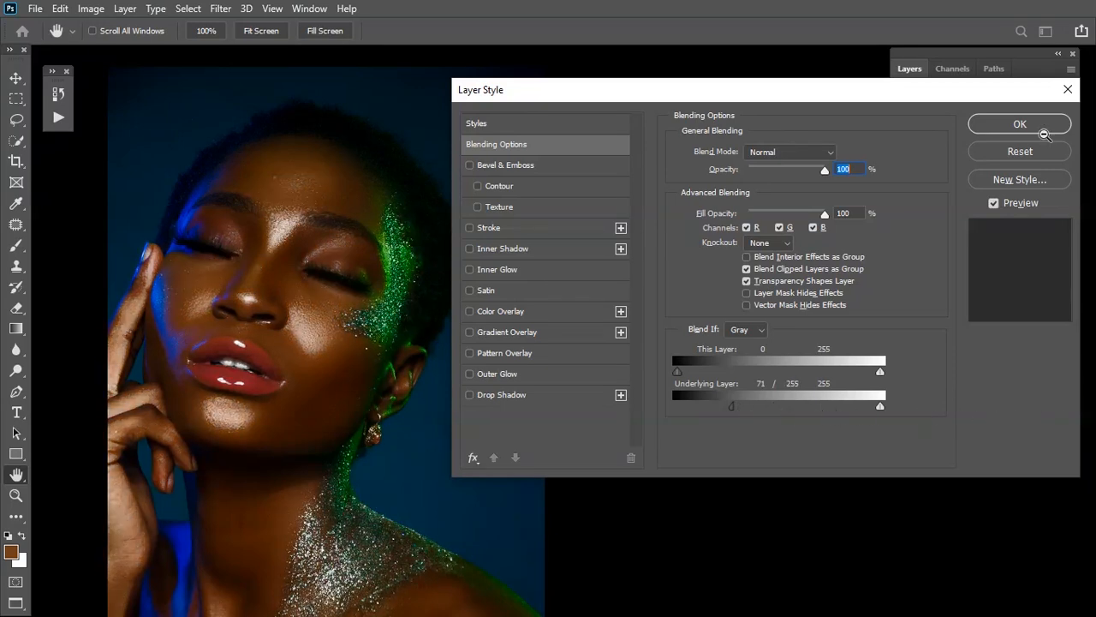
left_click(1037, 129)
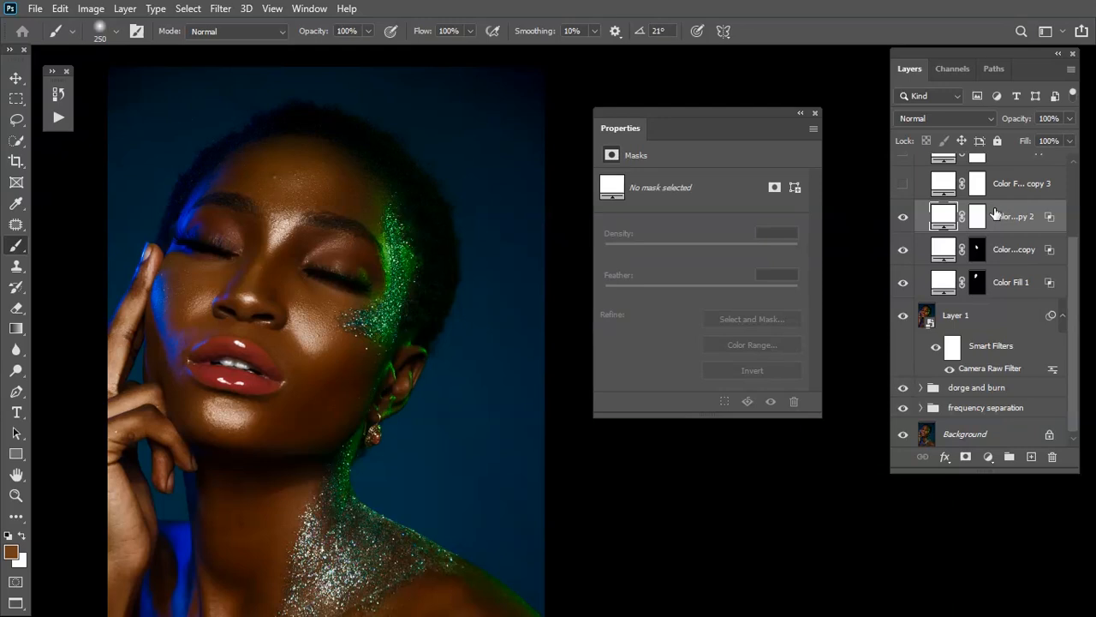
- Invert Color Fill 1 copy 2's layer mask to black and paint white over the chin highlight with a size 250 brush
left_click(977, 217)
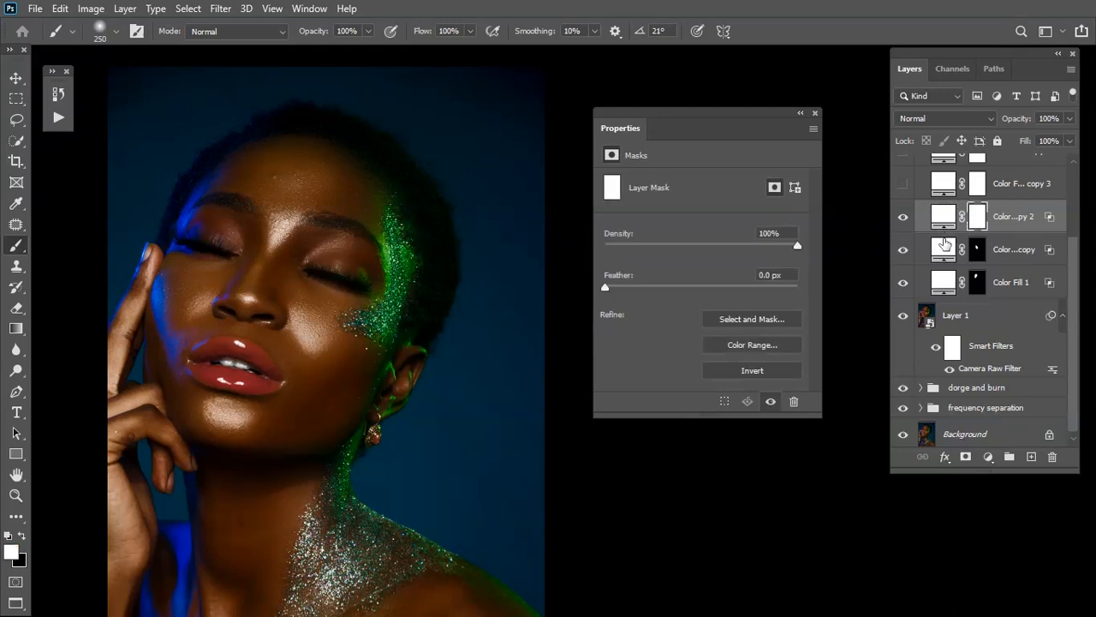
left_click(752, 370)
key("ctrl+plus")
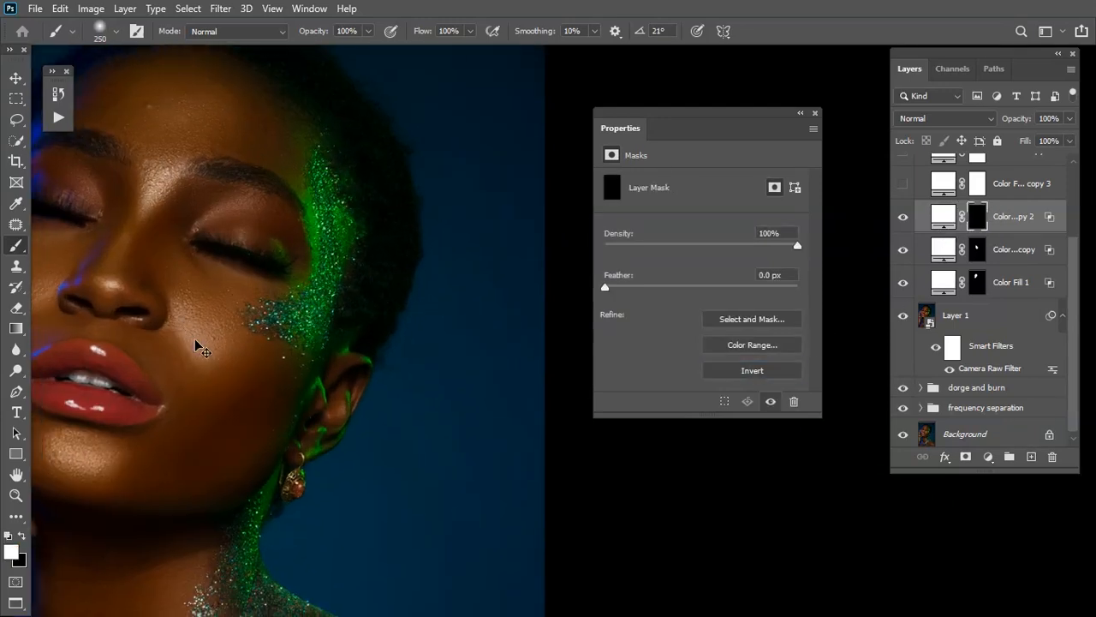
left_click_drag(220, 406, 434, 369)
mouse_move(272, 409)
left_mouse_down()
mouse_move(309, 420)
mouse_move(296, 418)
left_mouse_up()
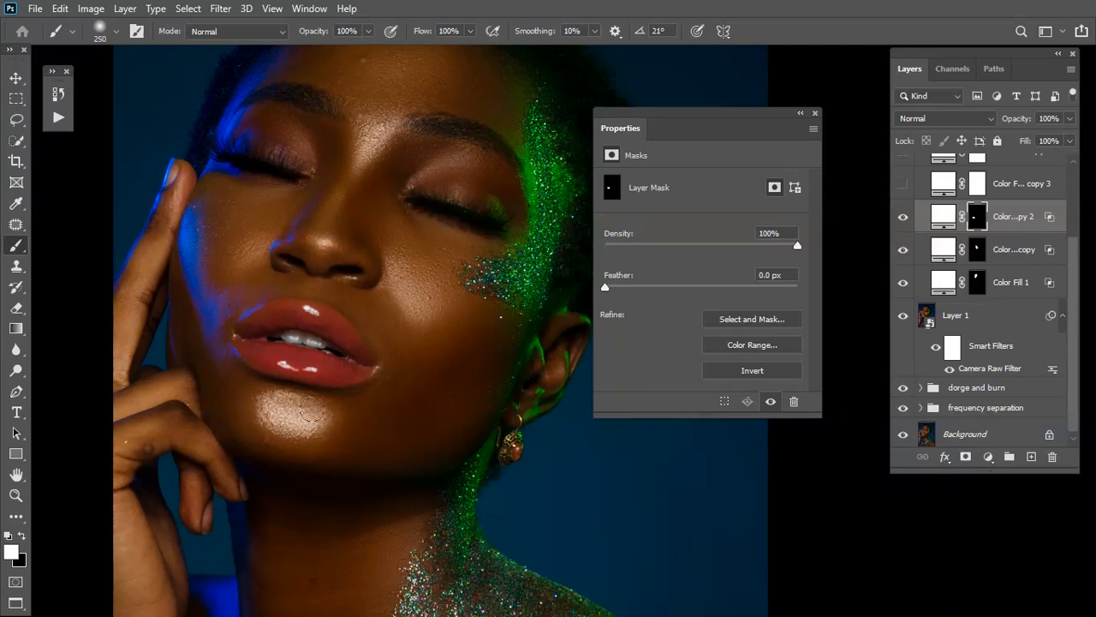
- Lower the opacity of the Color Fill 1 copy 2 layer to 26%
left_click(1070, 120)
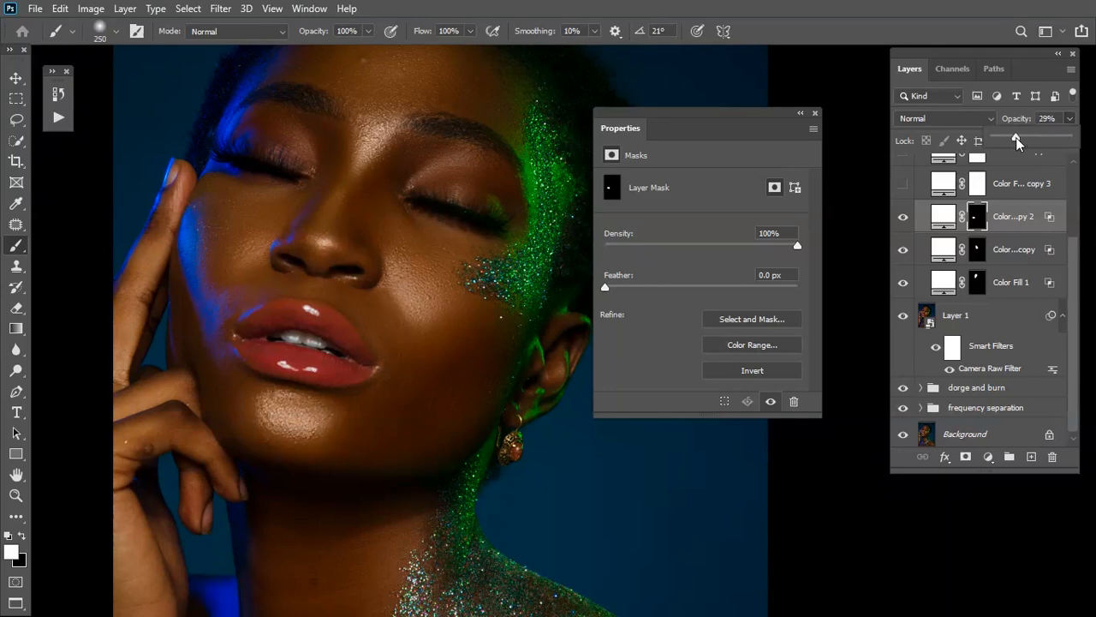
left_click(1021, 149)
scroll(1006, 240, "up", 2)
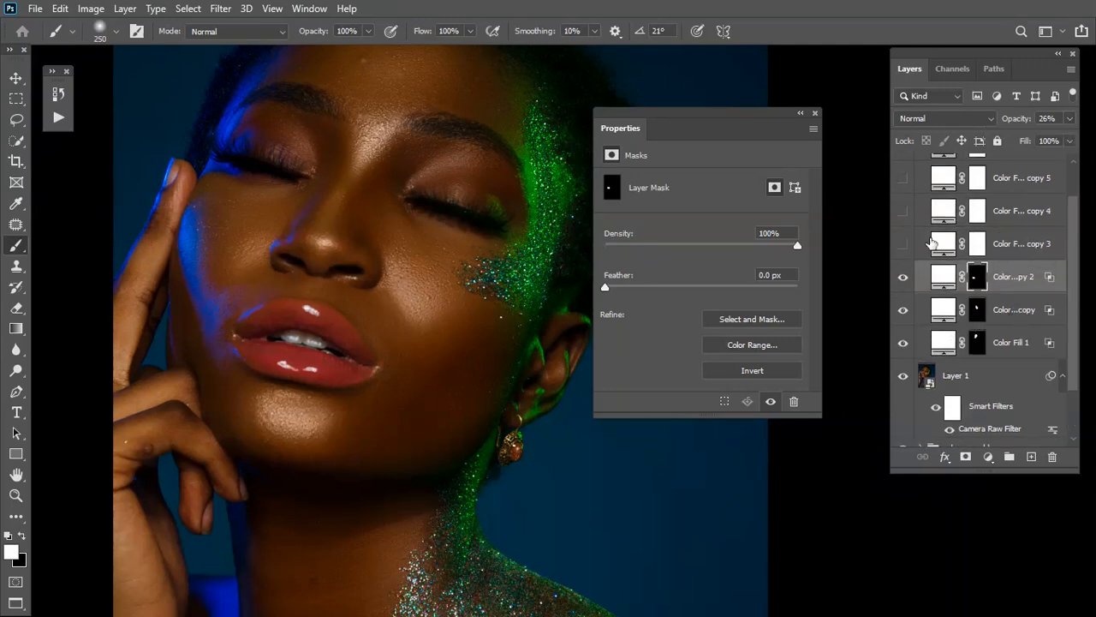
- Show Color Fill 1 copy 3 and set its Blend If underlying-layer black point to 65, split to 255
key("ctrl+minus")
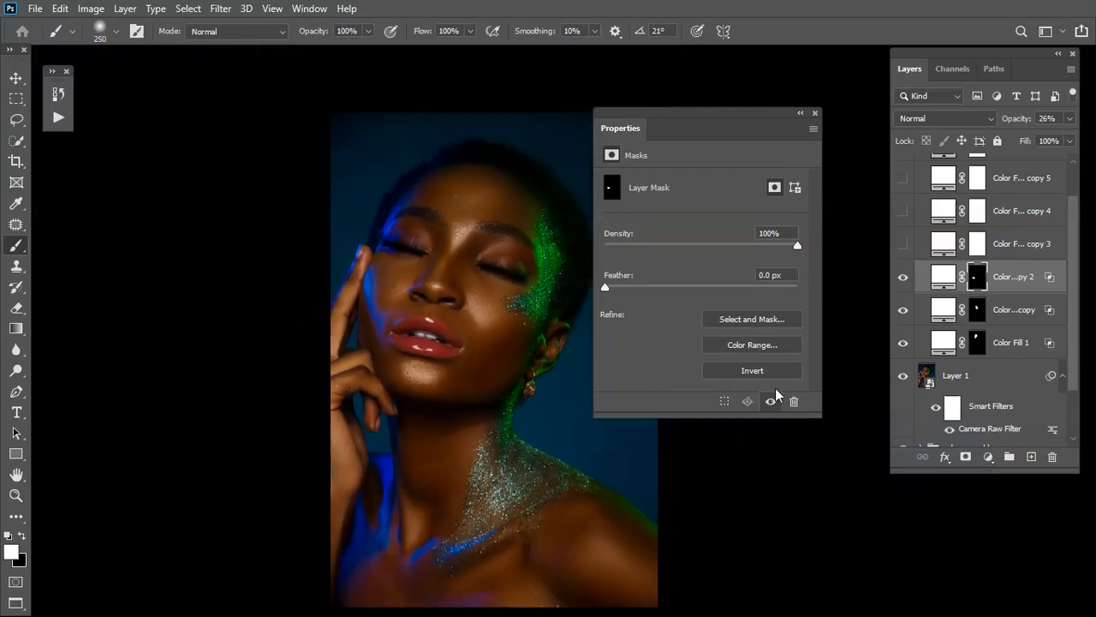
key("ctrl+plus")
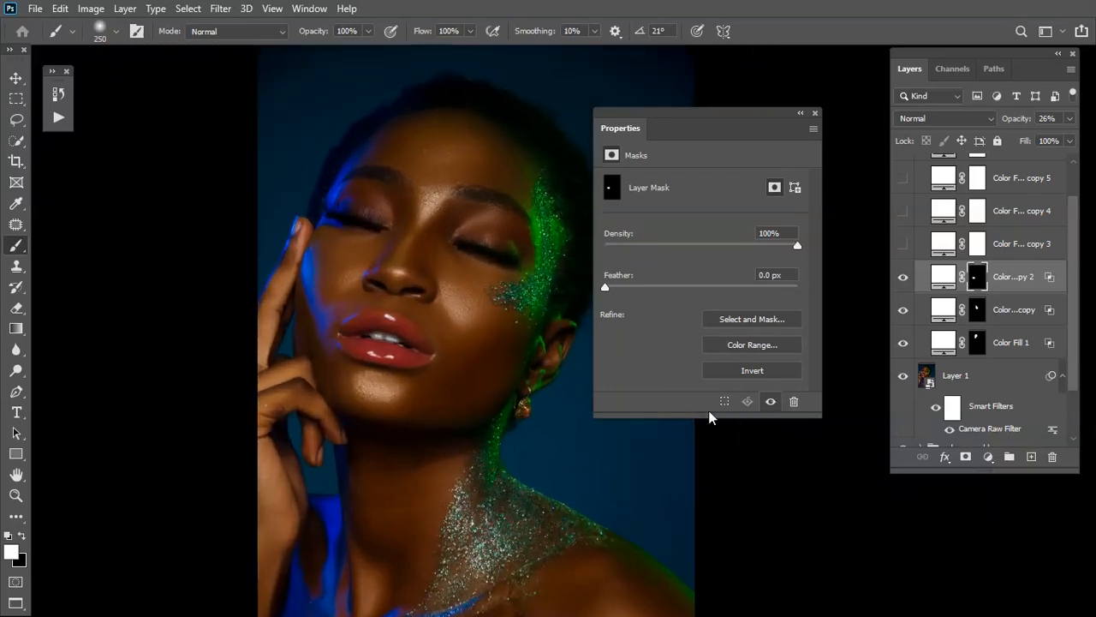
left_click(1043, 245)
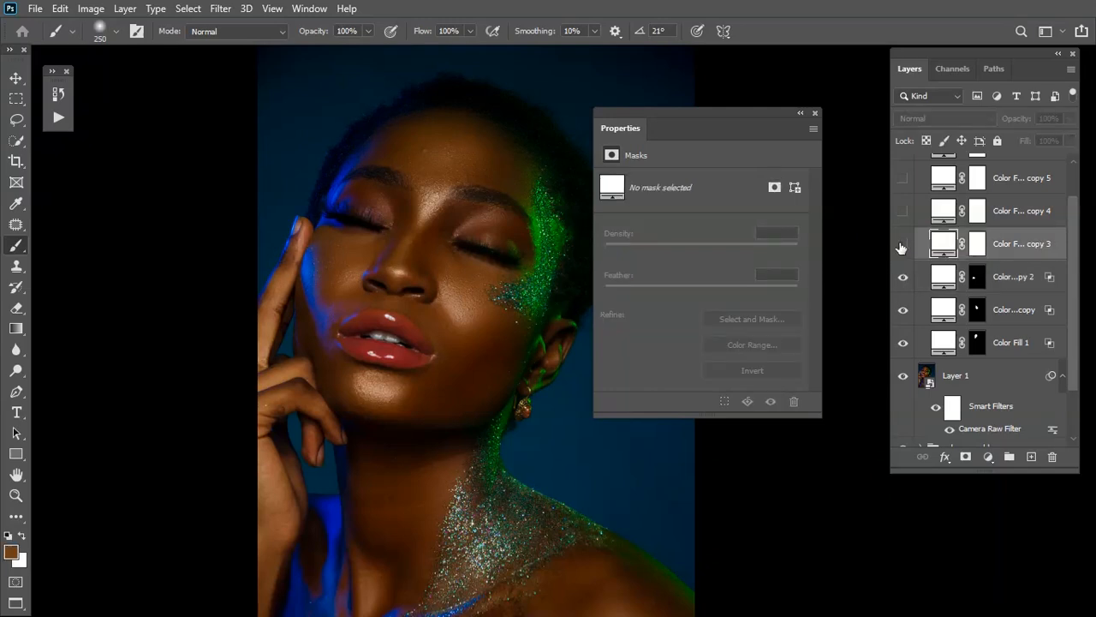
left_click(903, 245)
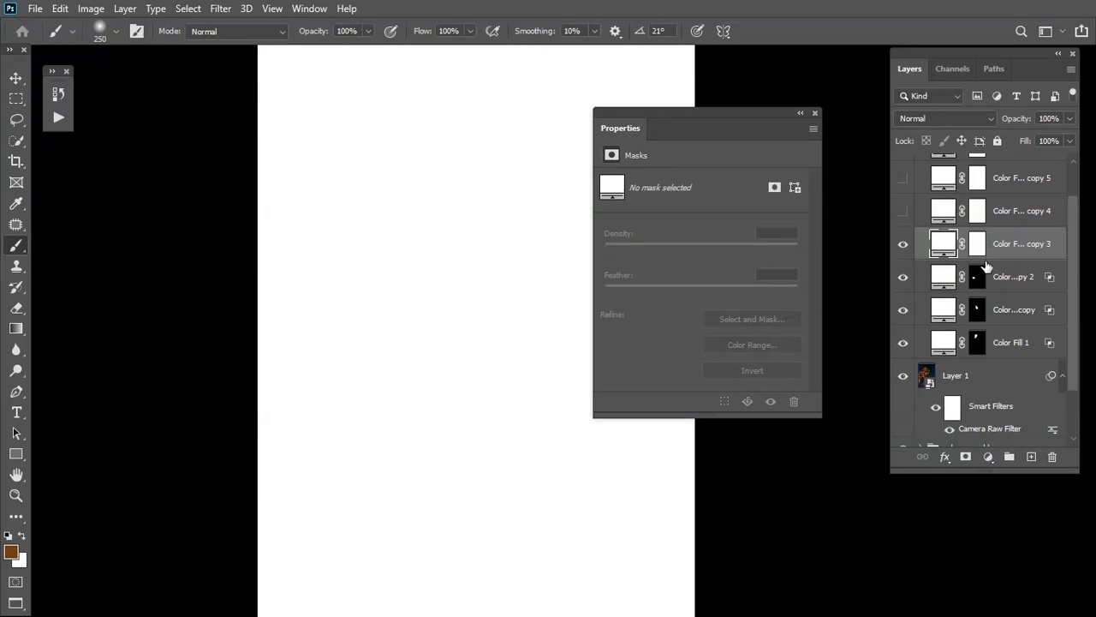
right_click(946, 243)
left_click(946, 249)
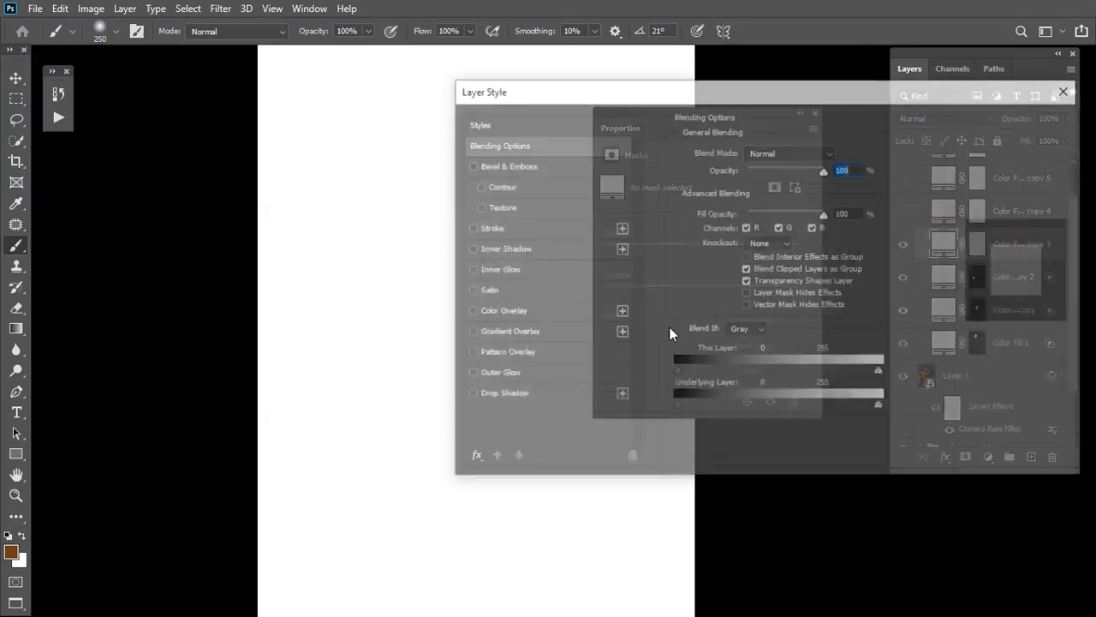
left_click_drag(343, 341, 200, 333)
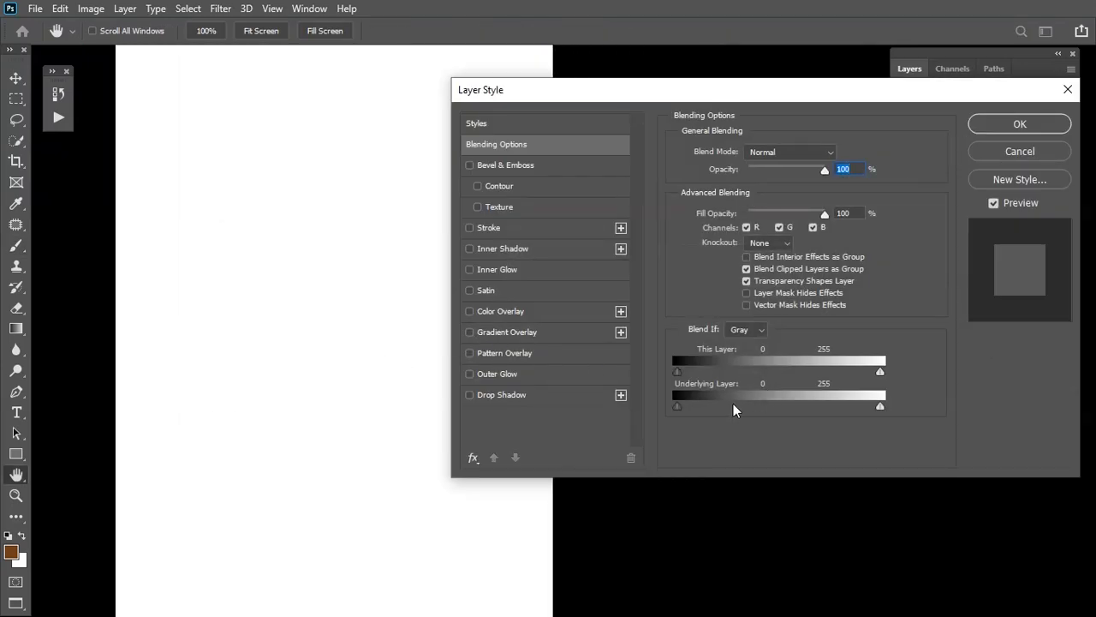
left_click_drag(679, 412, 1032, 423)
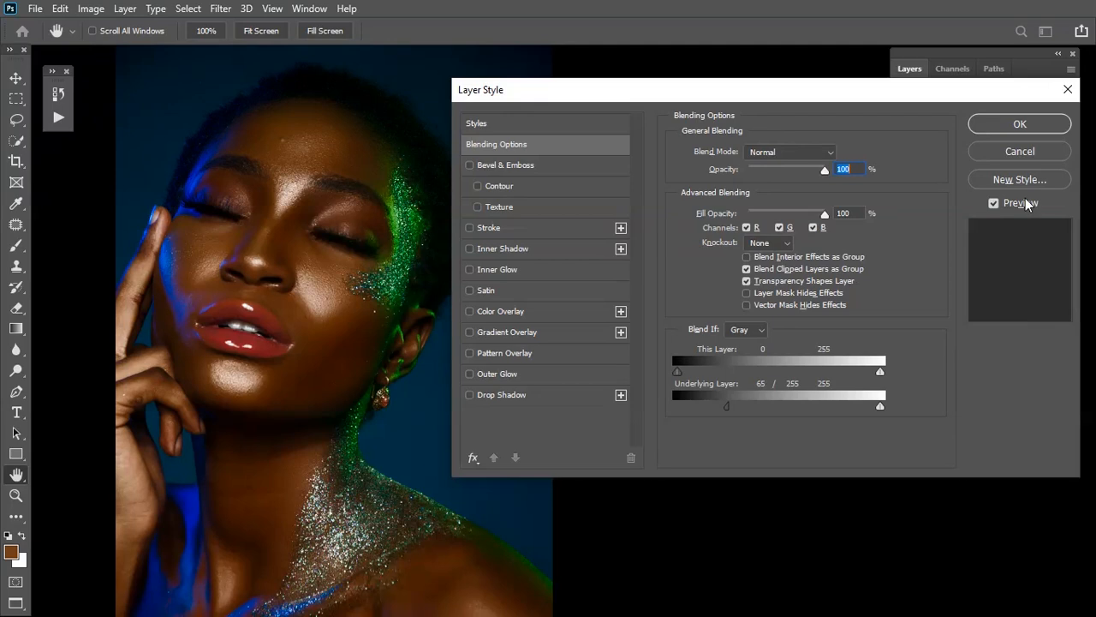
left_click(1012, 125)
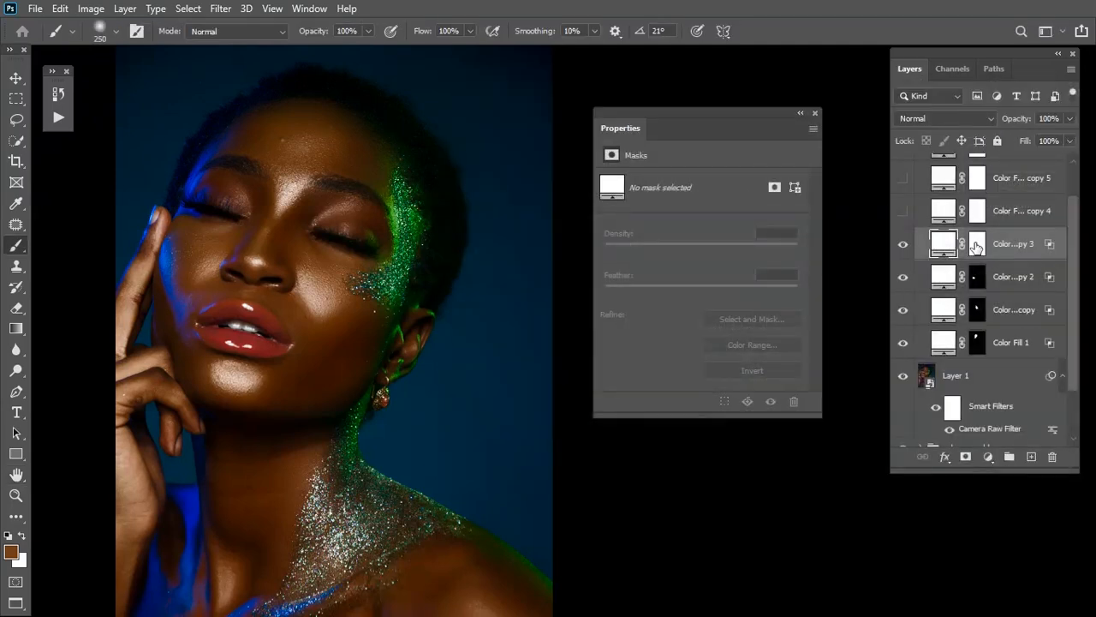
- Invert Color Fill 1 copy 3's layer mask to black and paint white over the blue-lit cheek with a size 300 brush
left_click(976, 244)
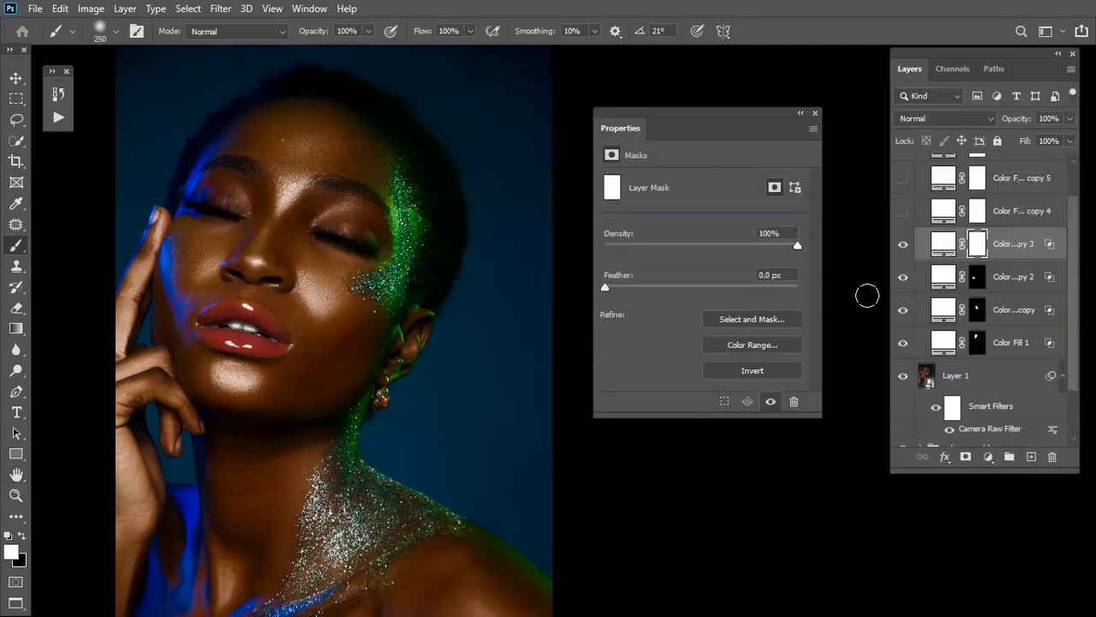
left_click(771, 370)
scroll(211, 272, "up", 1)
key("bracketleft")
key("bracketleft")
key("bracketright")
key("bracketright")
key("bracketright")
mouse_move(215, 296)
left_mouse_down()
mouse_move(201, 313)
mouse_move(189, 303)
mouse_move(200, 290)
mouse_move(196, 310)
mouse_move(213, 284)
mouse_move(196, 286)
mouse_move(174, 315)
mouse_move(203, 292)
mouse_move(187, 313)
left_mouse_up()
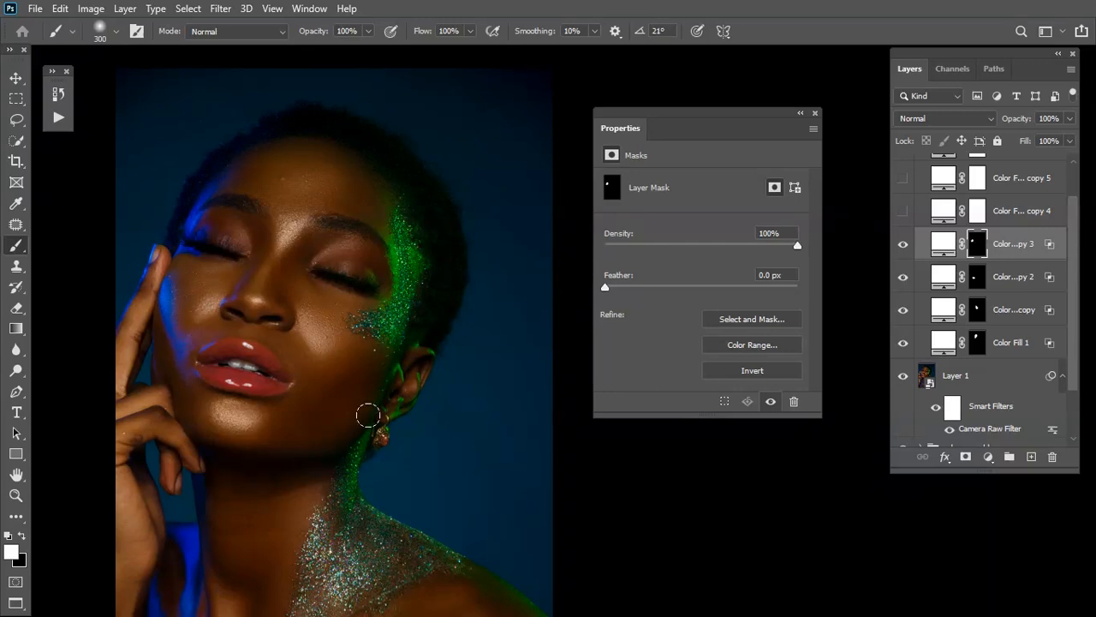
- Lower the opacity of the Color Fill 1 copy 3 layer to 65%
left_click(1070, 120)
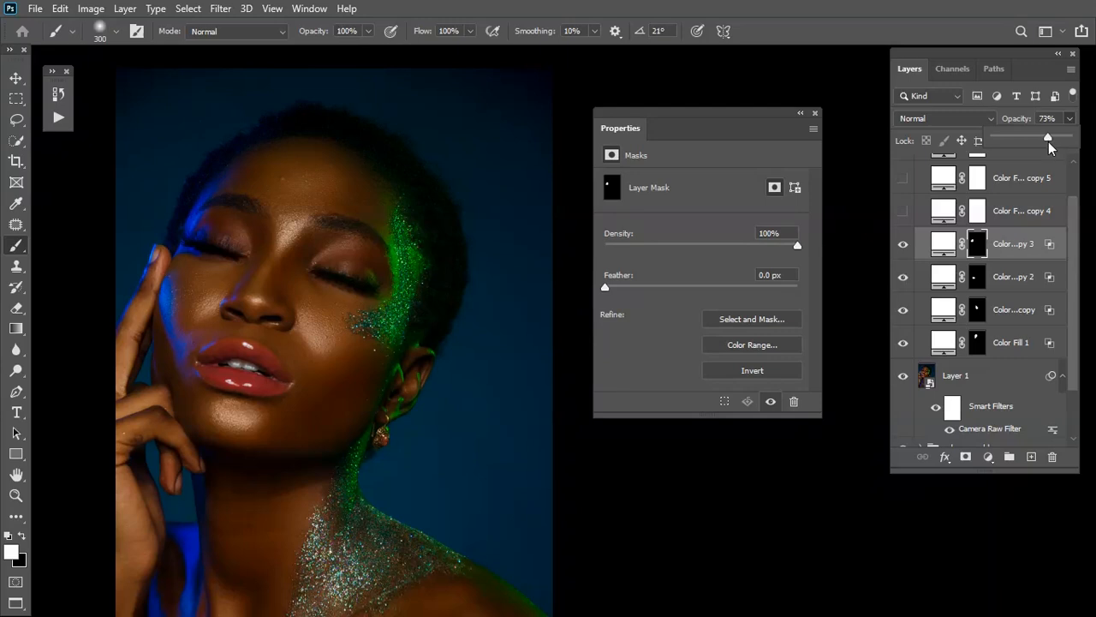
left_click(1043, 142)
scroll(1015, 230, "up", 2)
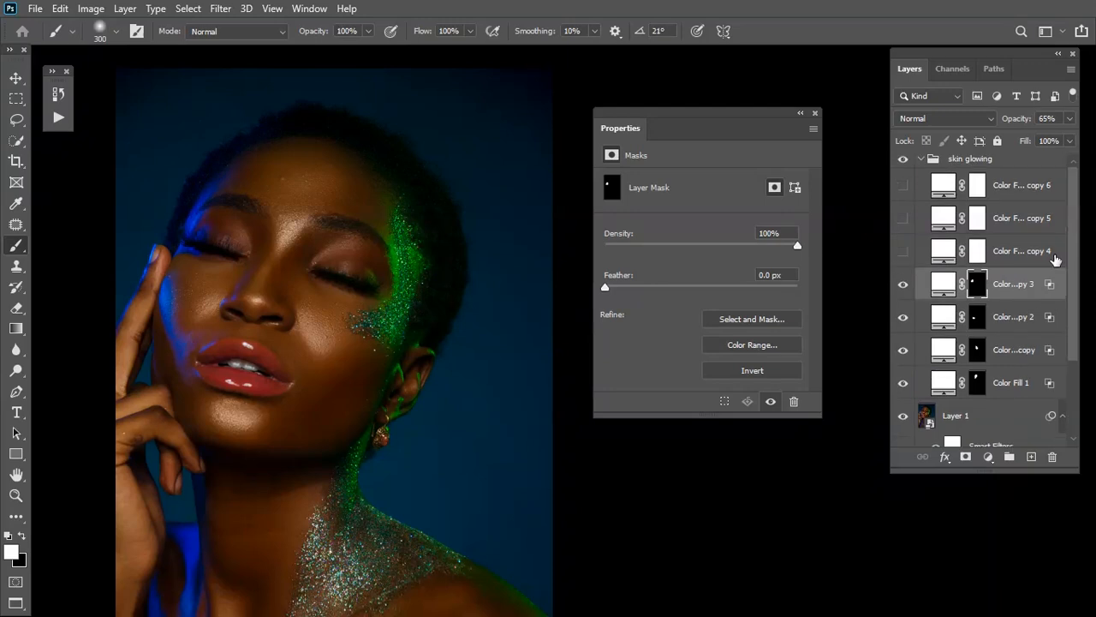
- Delete the three hidden, unused white fill layers, Color Fill 1 copy 4, copy 5 and copy 6, from the skin glowing group
left_click(1033, 195, "ctrl")
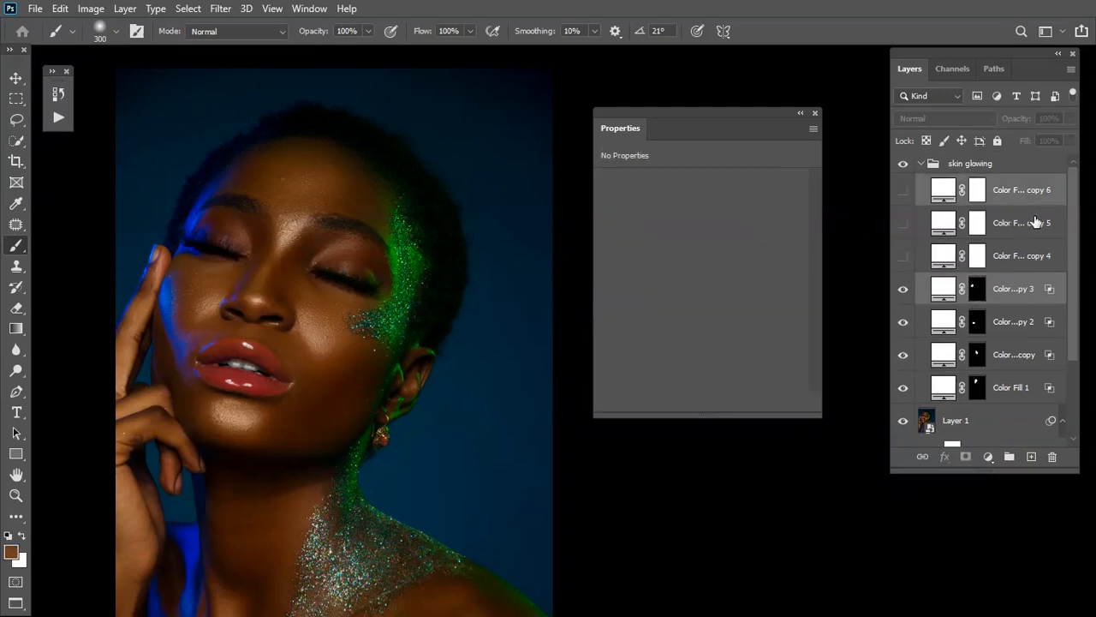
left_click(1035, 250)
left_click(1026, 224, "ctrl")
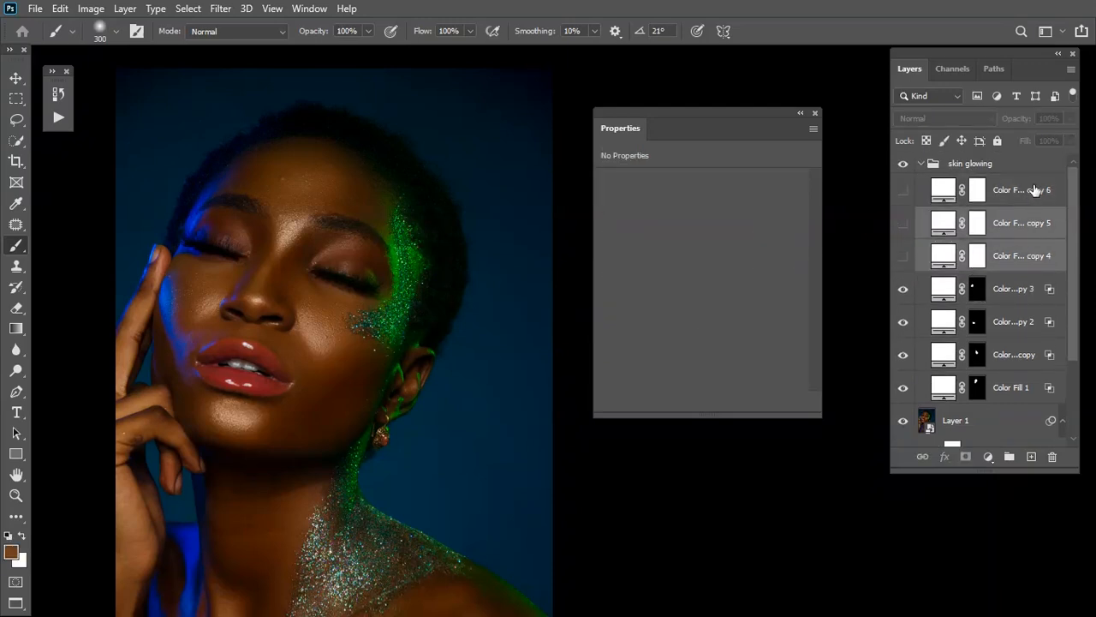
left_click(1033, 195, "ctrl")
left_click_drag(1032, 225, 1053, 456)
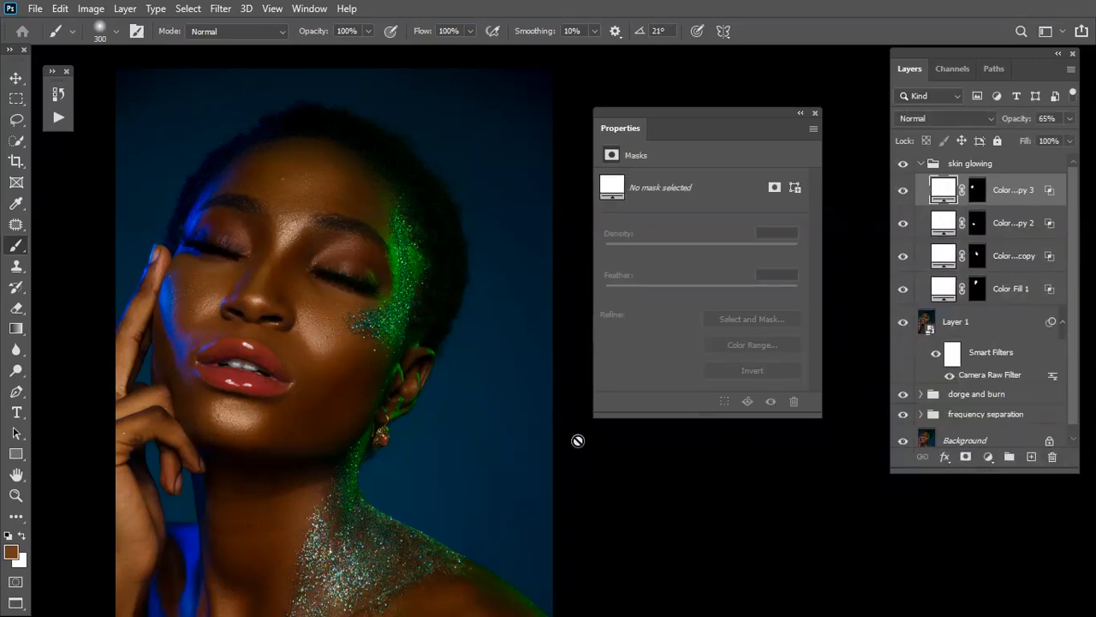
- Stamp all visible layers into a new layer above the collapsed skin glowing group and convert it to a smart object
key("ctrl+minus")
key("ctrl+minus")
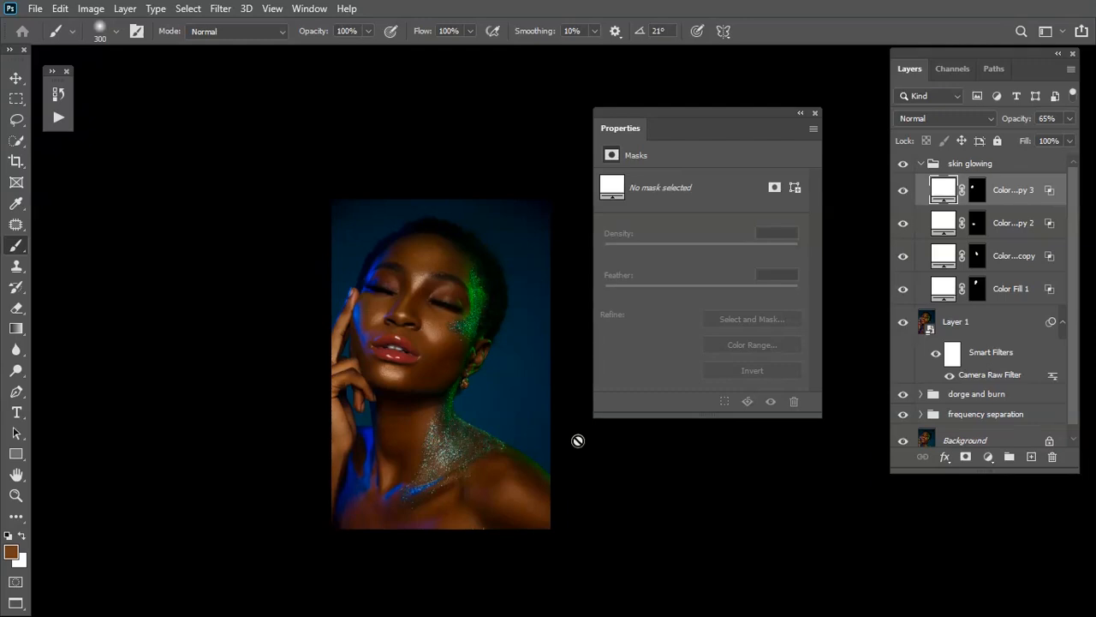
key("ctrl+plus")
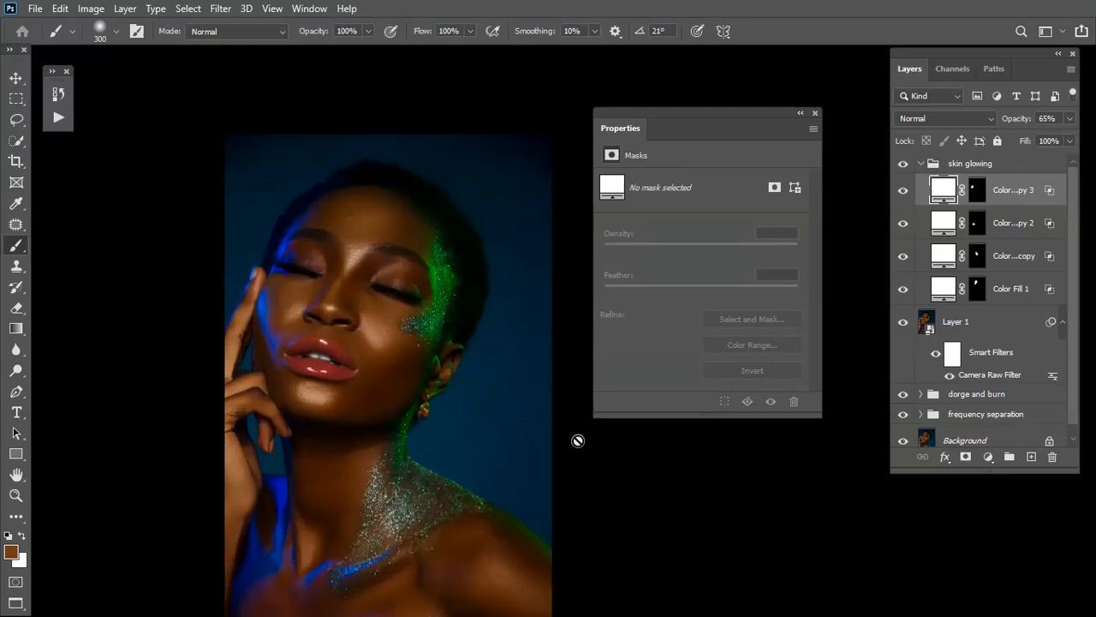
left_click(920, 164)
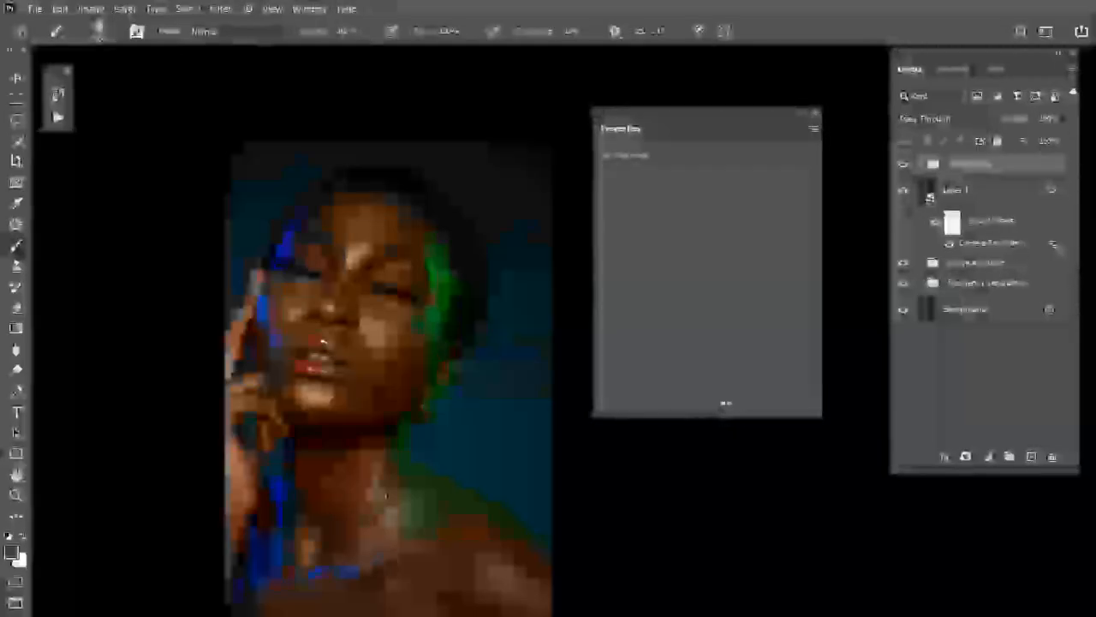
key("ctrl+alt+shift+e")
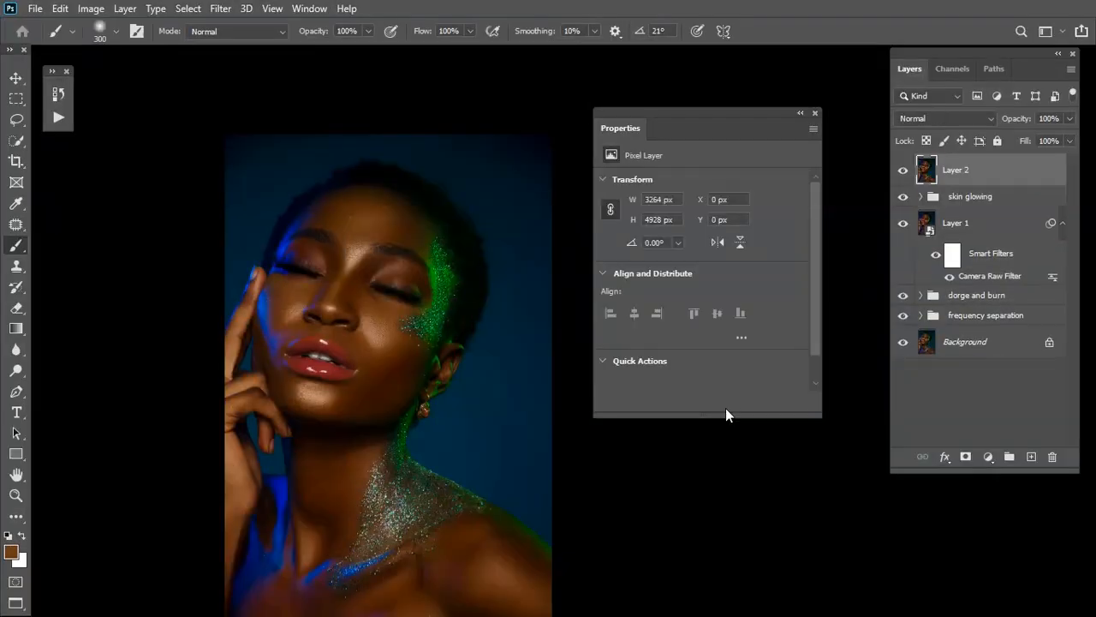
right_click(958, 168)
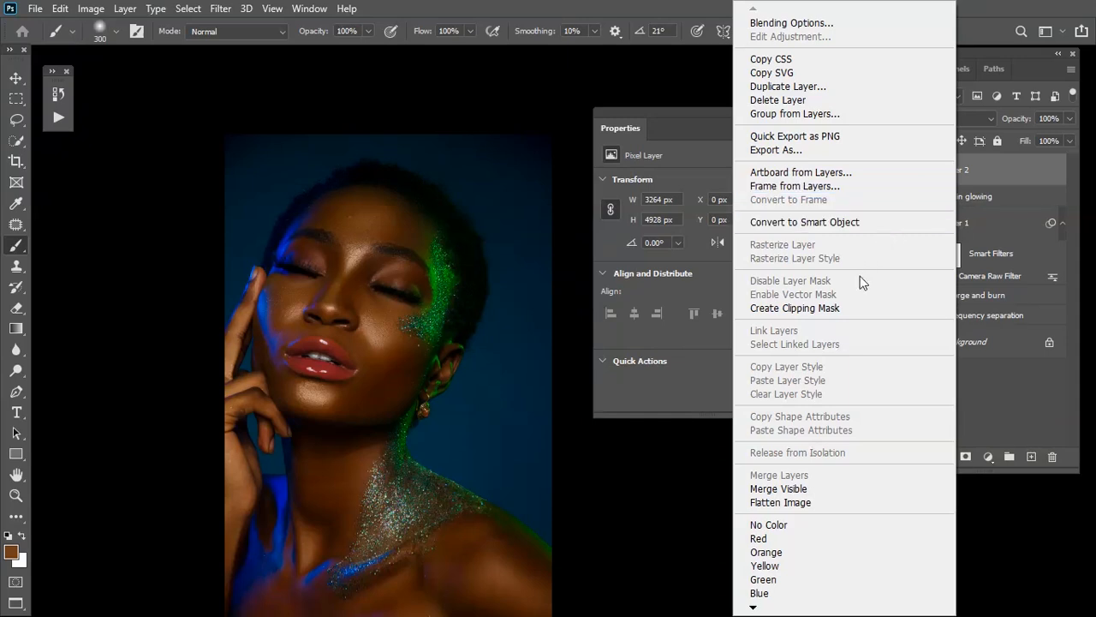
left_click(804, 225)
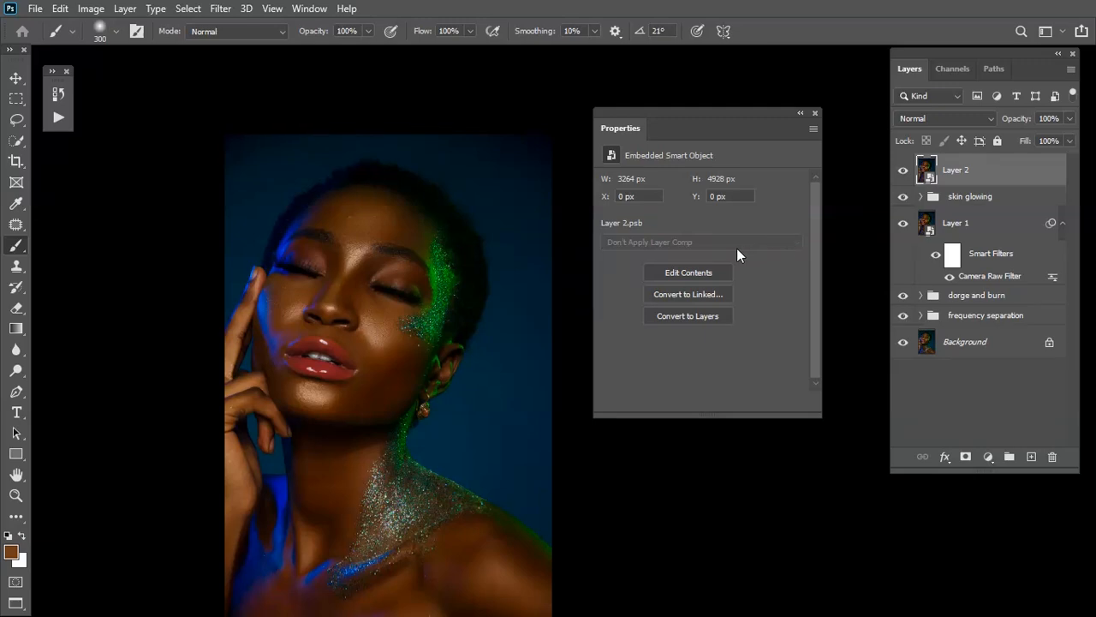
- Sharpen the Layer 2 smart object with an Unsharp Mask filter at an amount of 32%
left_click(228, 9)
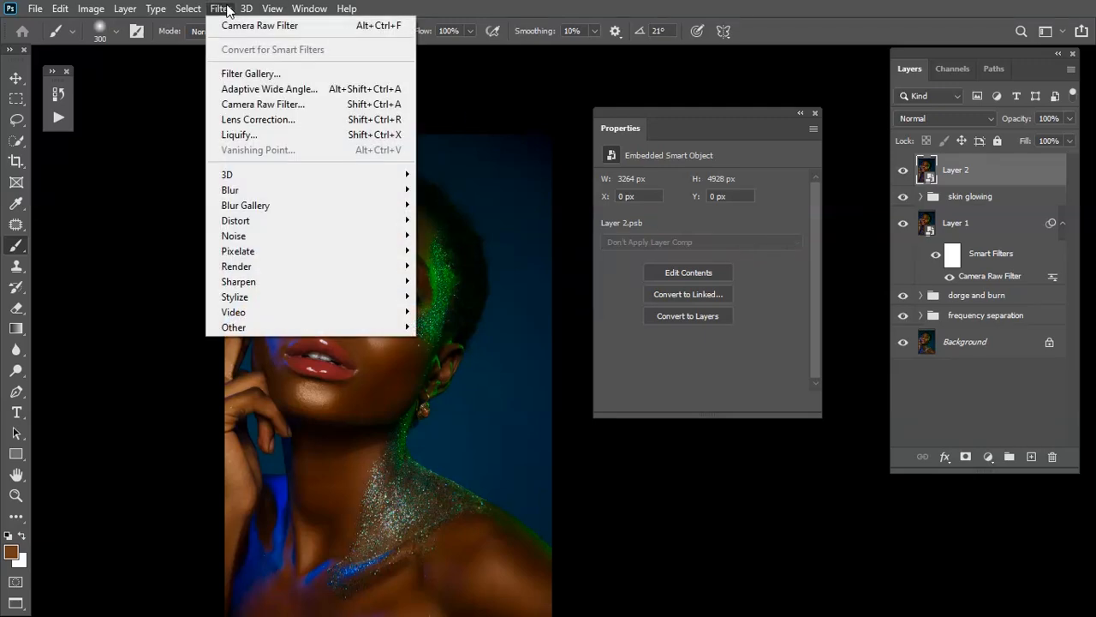
mouse_move(305, 282)
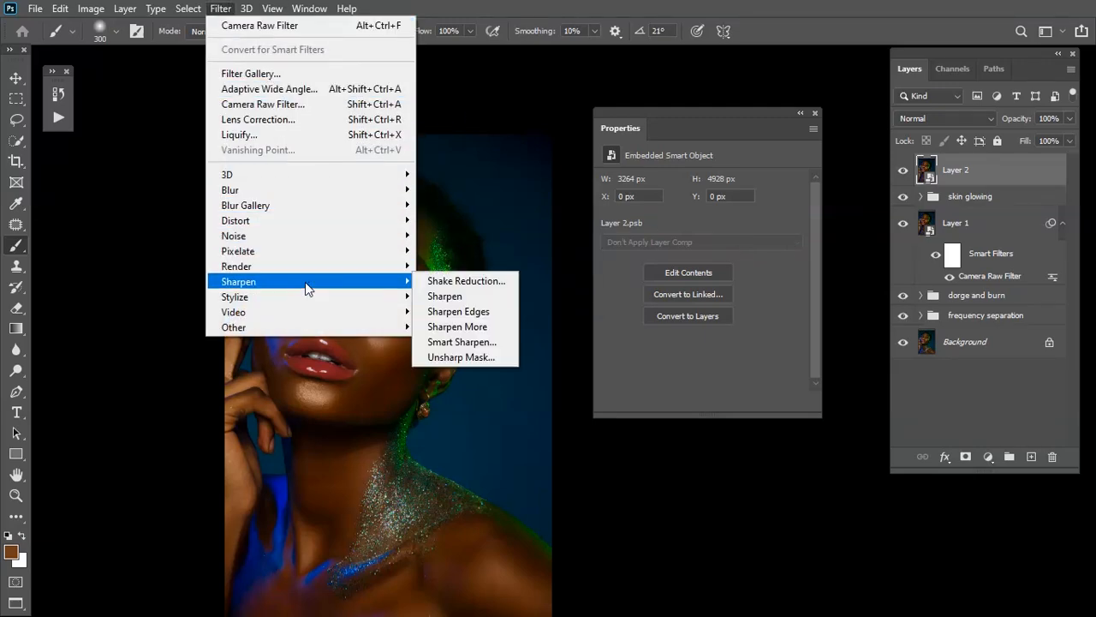
left_click(461, 357)
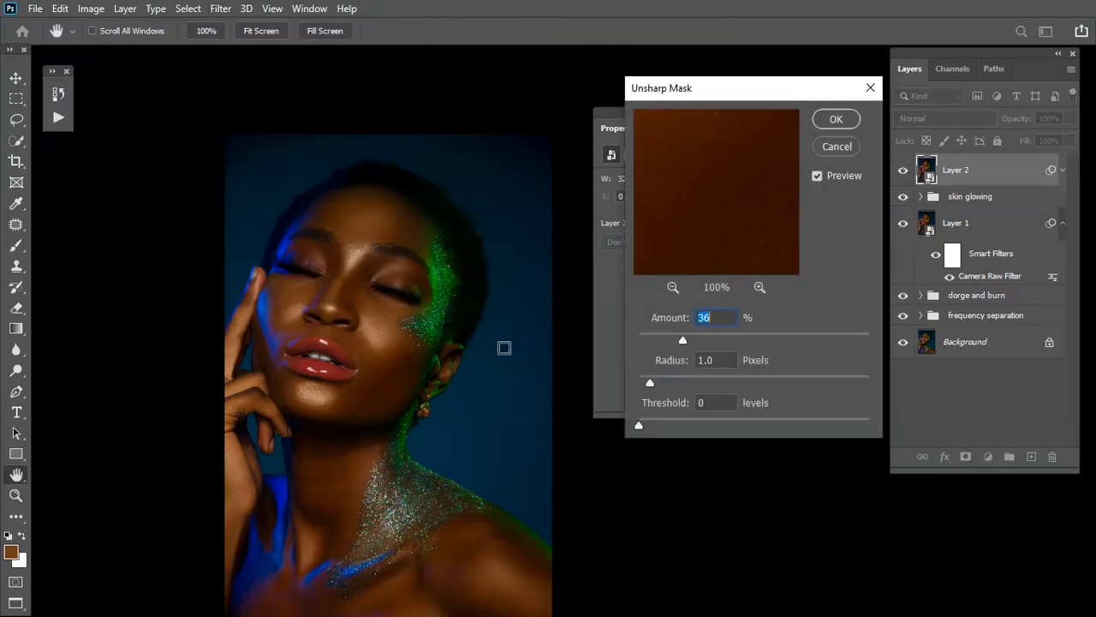
left_click_drag(681, 340, 641, 343)
left_click(674, 287)
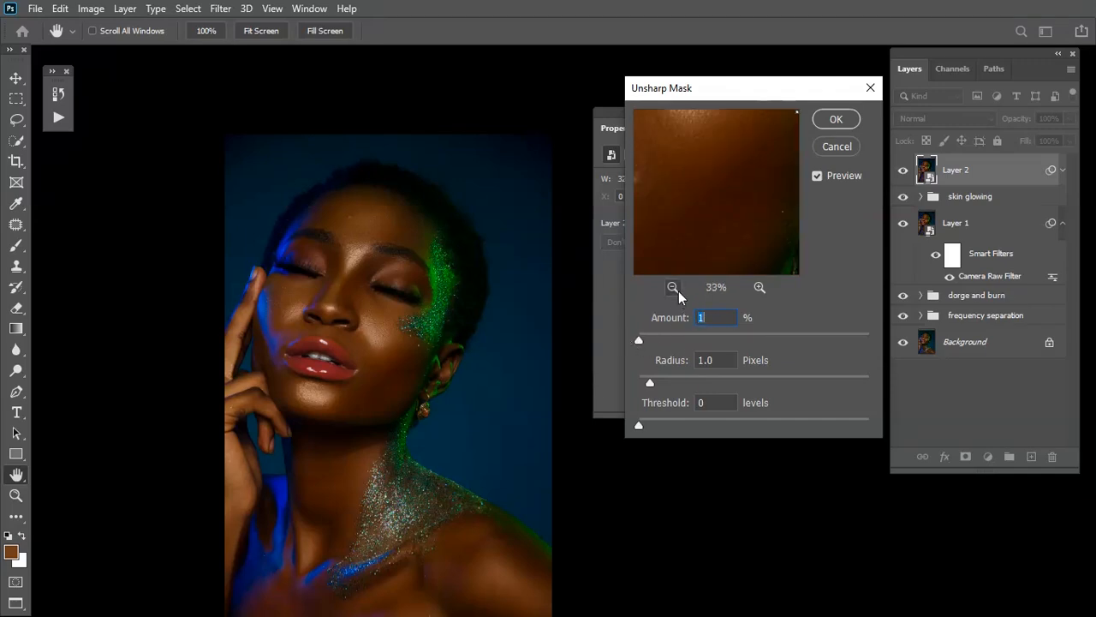
left_click(673, 288)
left_click_drag(711, 195, 697, 271)
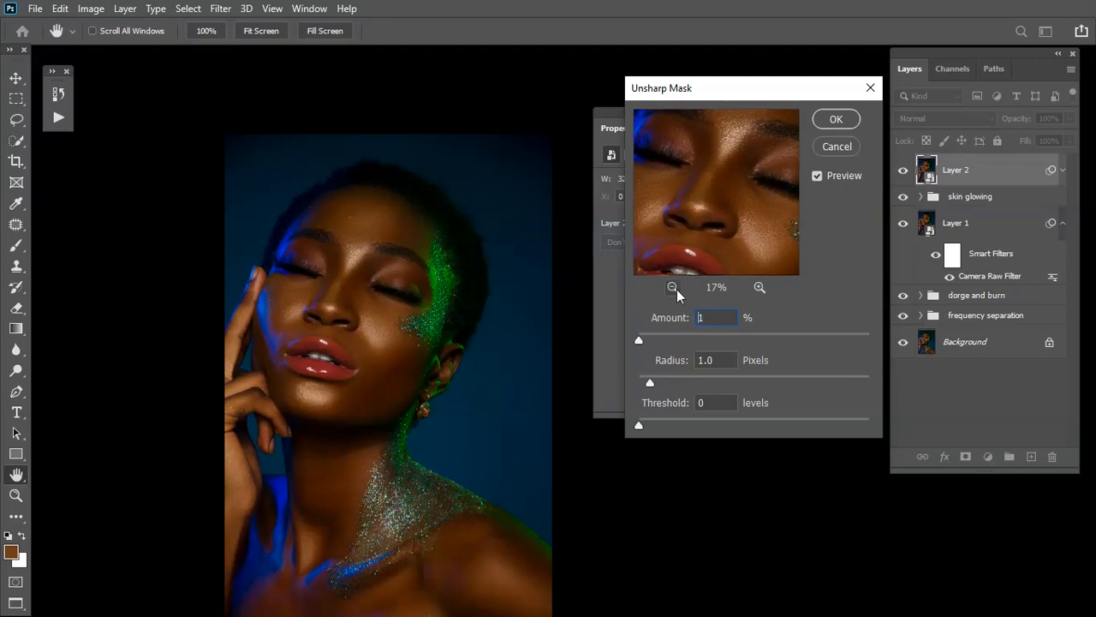
left_click(673, 287)
left_click_drag(640, 343, 679, 349)
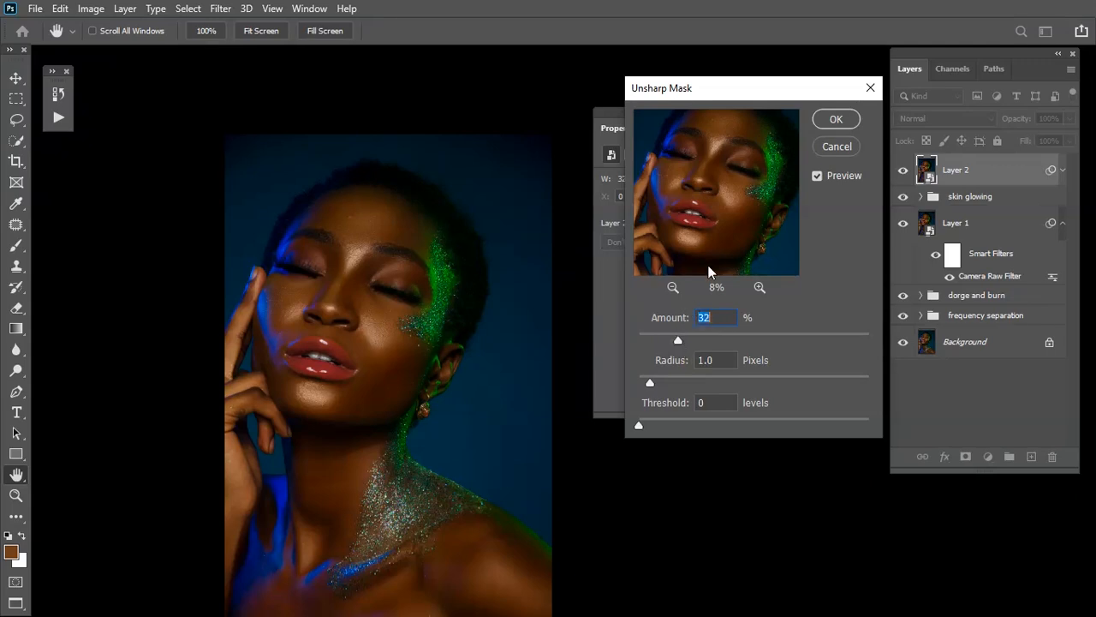
left_click_drag(705, 170, 703, 190)
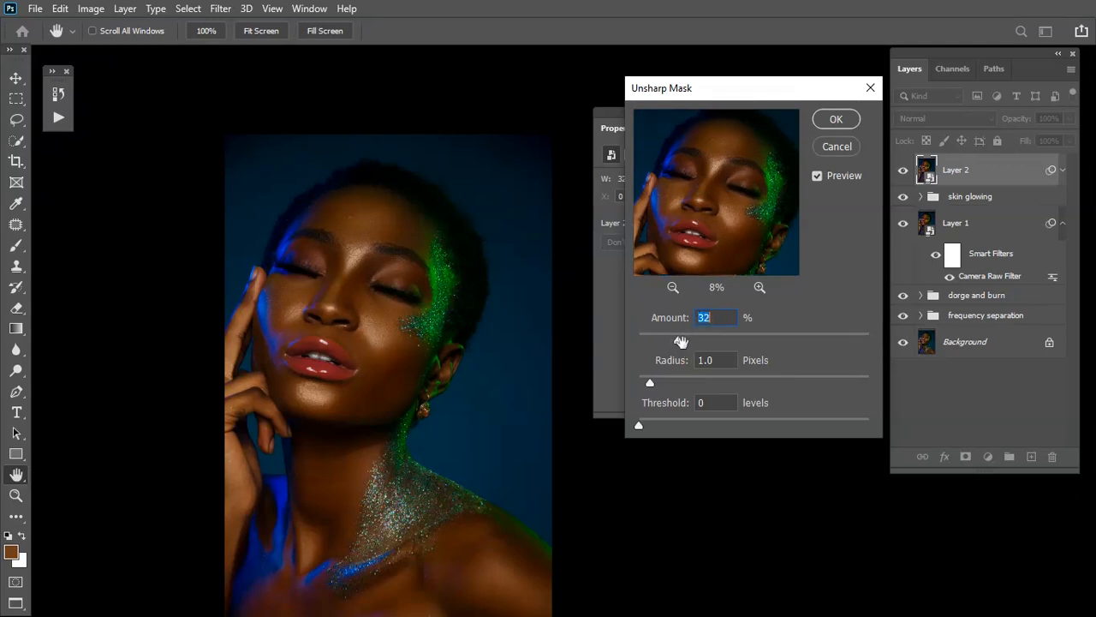
left_click_drag(682, 341, 677, 340)
left_click(837, 125)
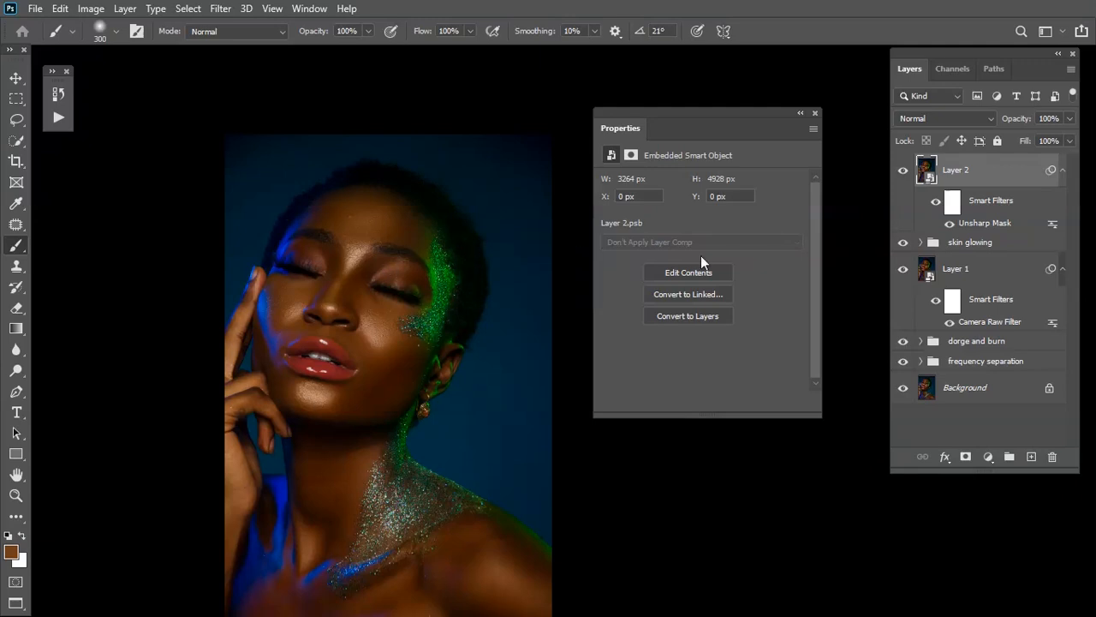
- Examine the sharpened skin, eyes, lips and glitter on the face at close range, then the portrait as a whole
left_click(996, 246)
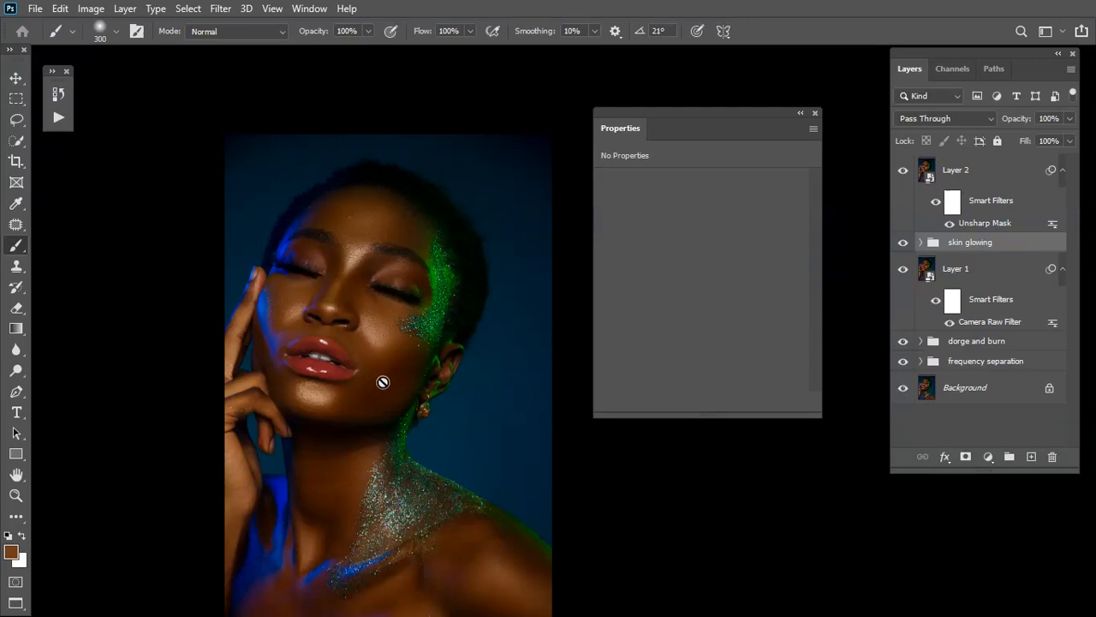
key("ctrl+plus")
key("ctrl+plus")
key("ctrl+plus")
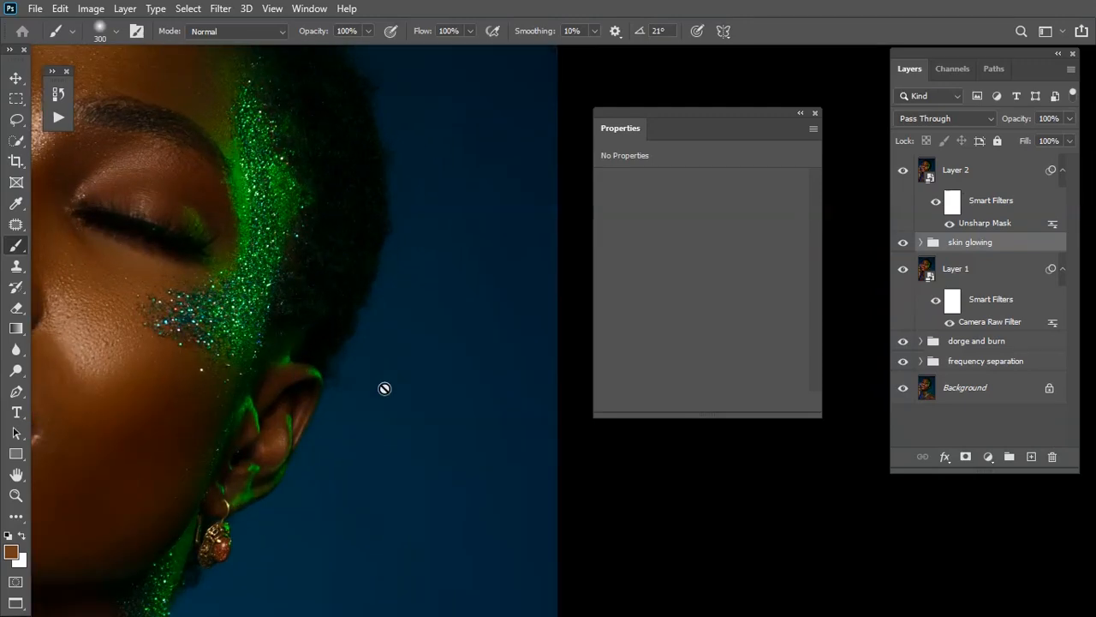
left_click_drag(250, 382, 565, 389)
left_click_drag(285, 384, 284, 459)
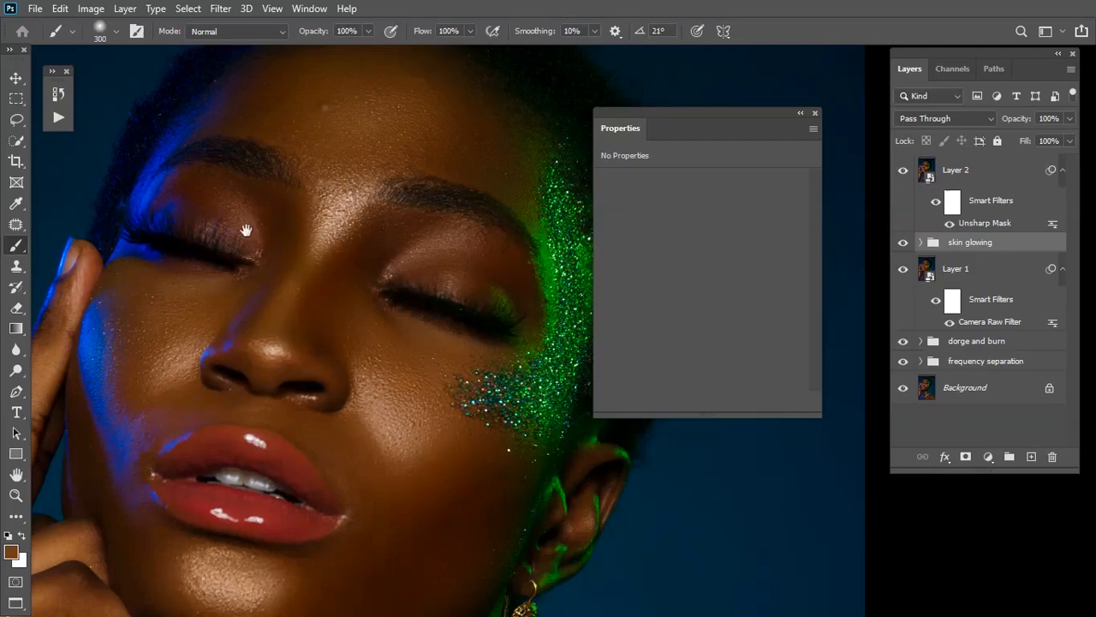
left_click_drag(246, 230, 243, 271)
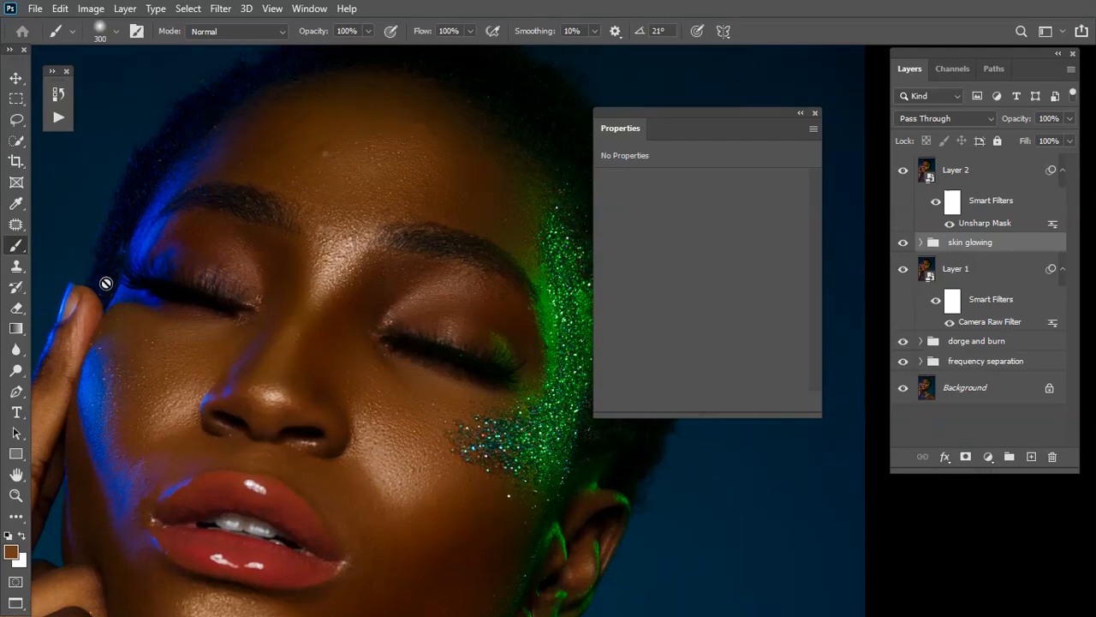
left_click_drag(331, 353, 333, 282)
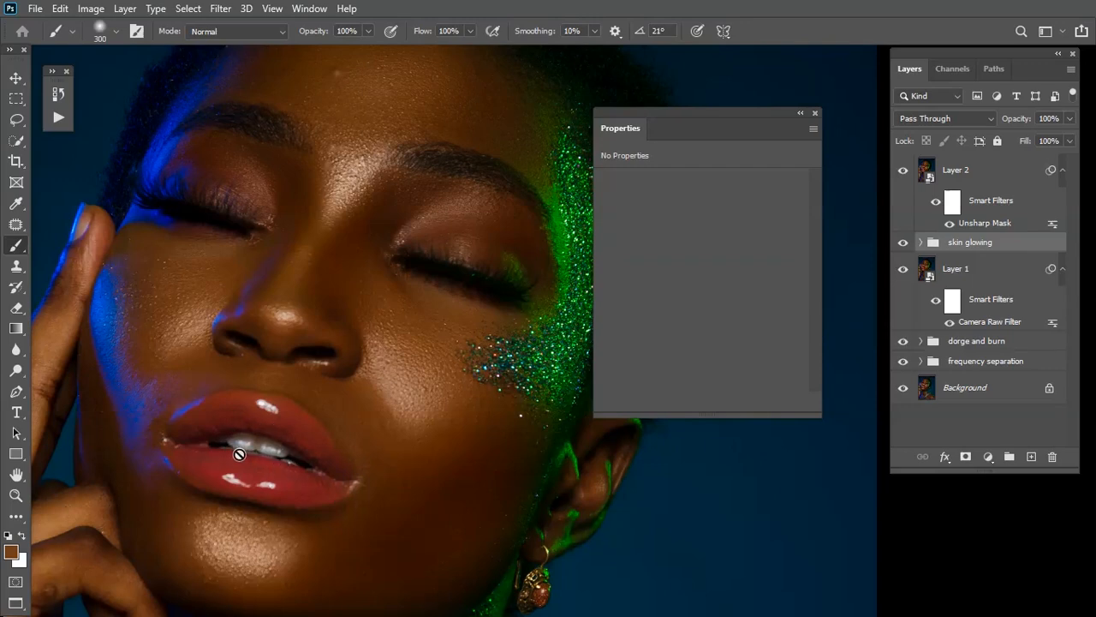
key("ctrl+minus")
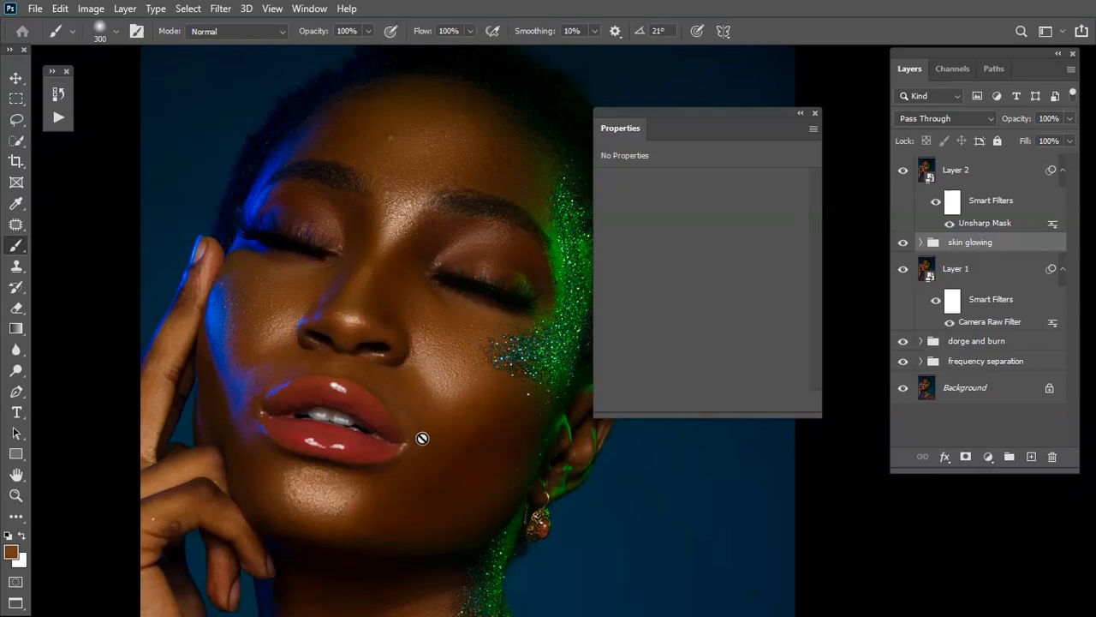
key("ctrl+minus")
key("ctrl+minus")
key("ctrl+minus")
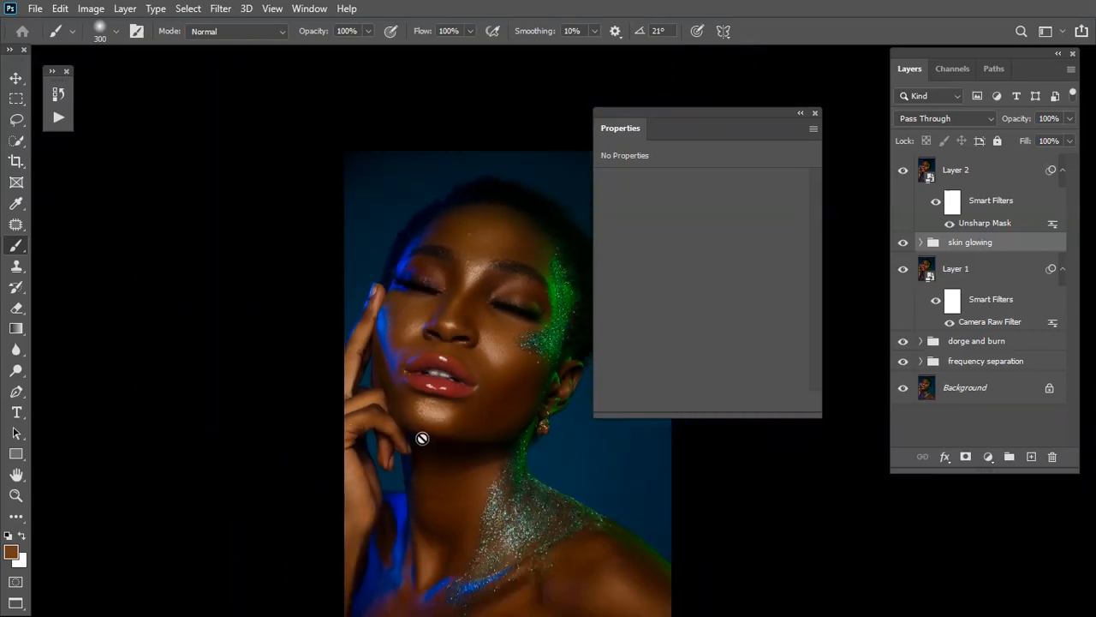
left_click_drag(461, 378, 412, 363)
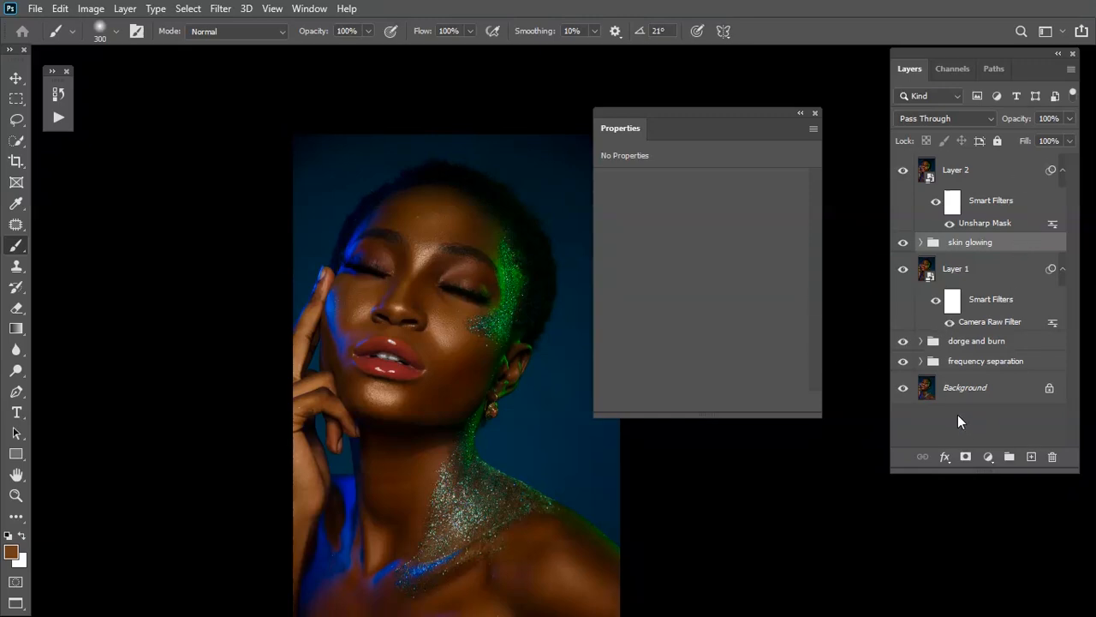
- Compare the retouched portrait with the original by repeatedly isolating the Background layer and restoring the other layers
left_click(904, 390, "alt")
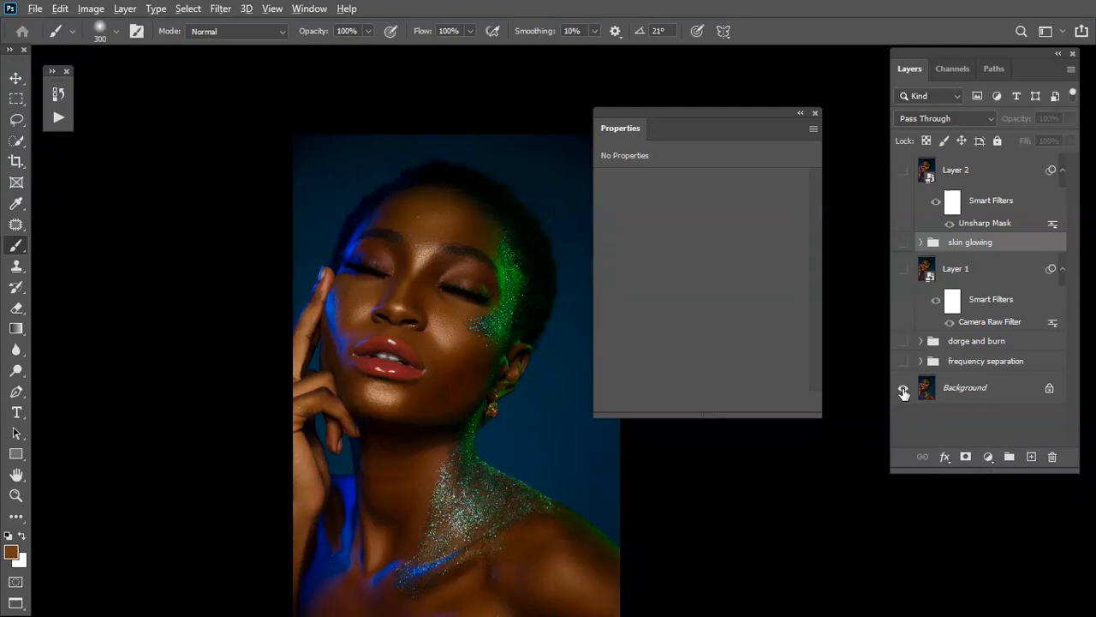
left_click(904, 390, "alt")
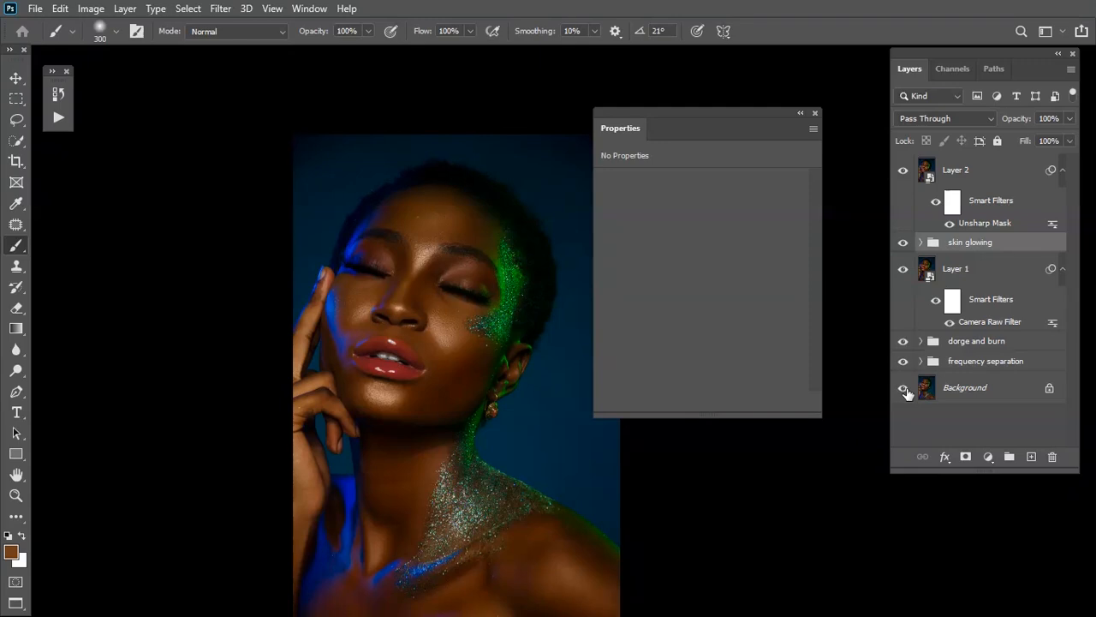
key("ctrl+plus")
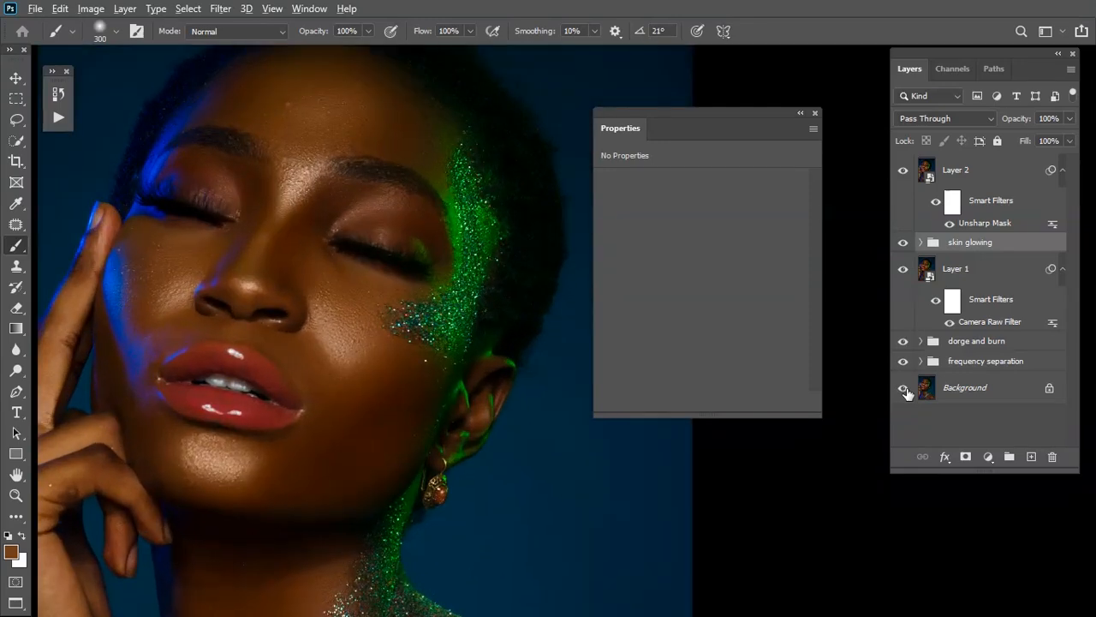
left_click(903, 391, "alt")
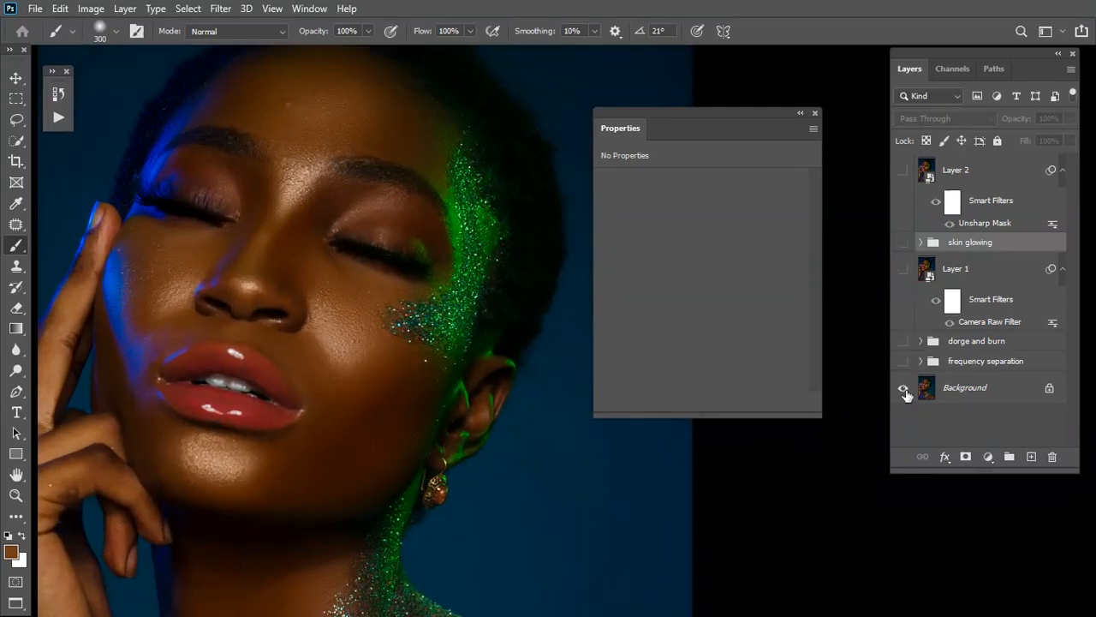
left_click(903, 391, "alt")
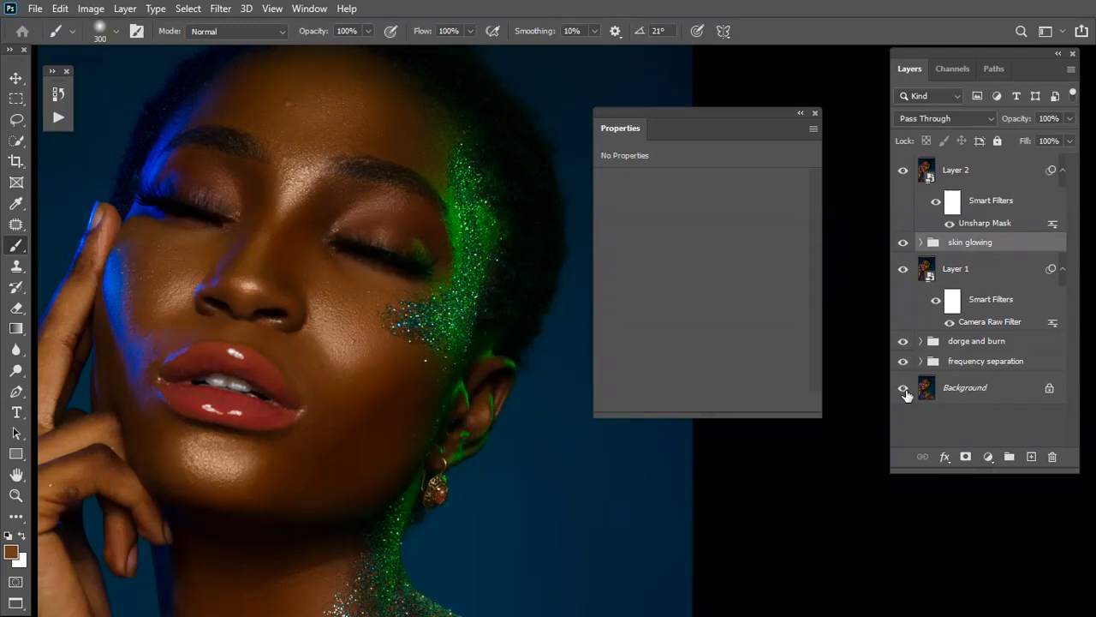
left_click(904, 390, "alt")
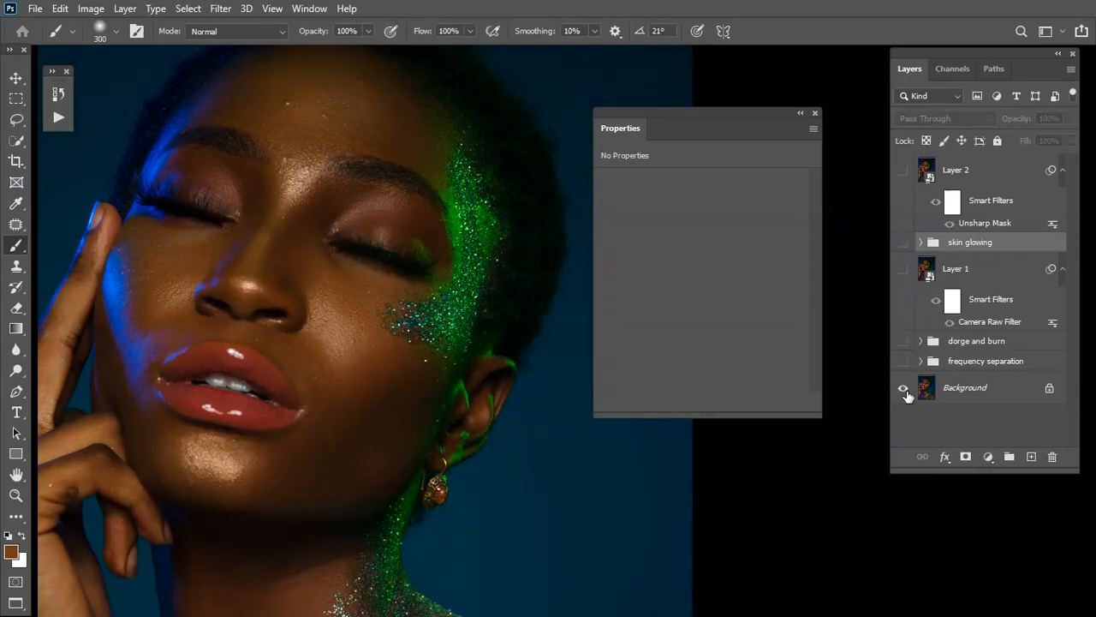
left_click(904, 390, "alt")
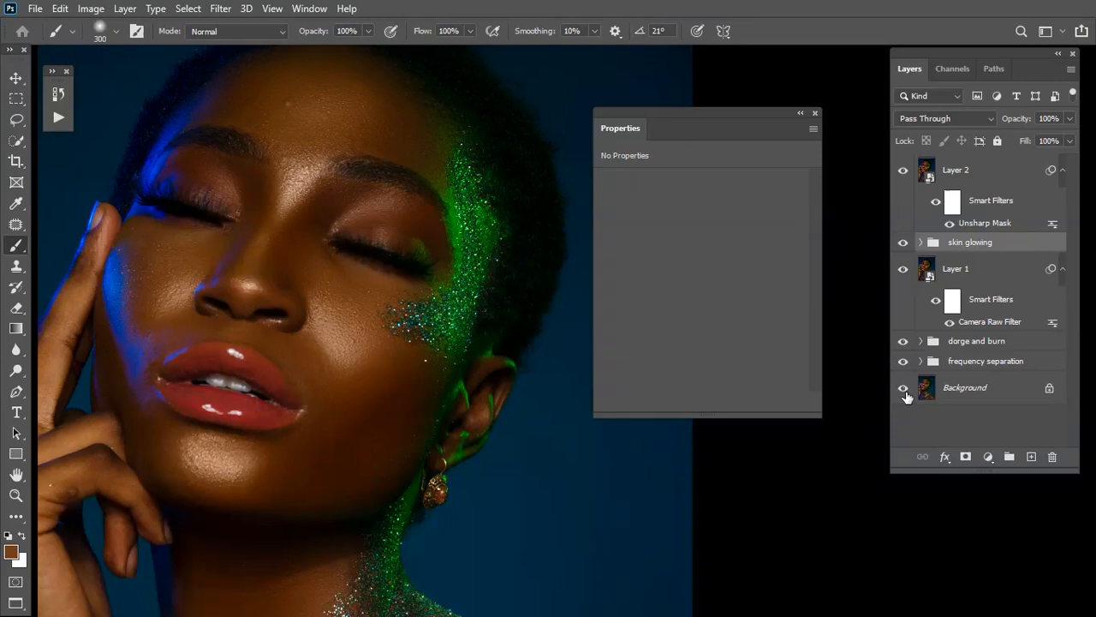
key("ctrl+minus")
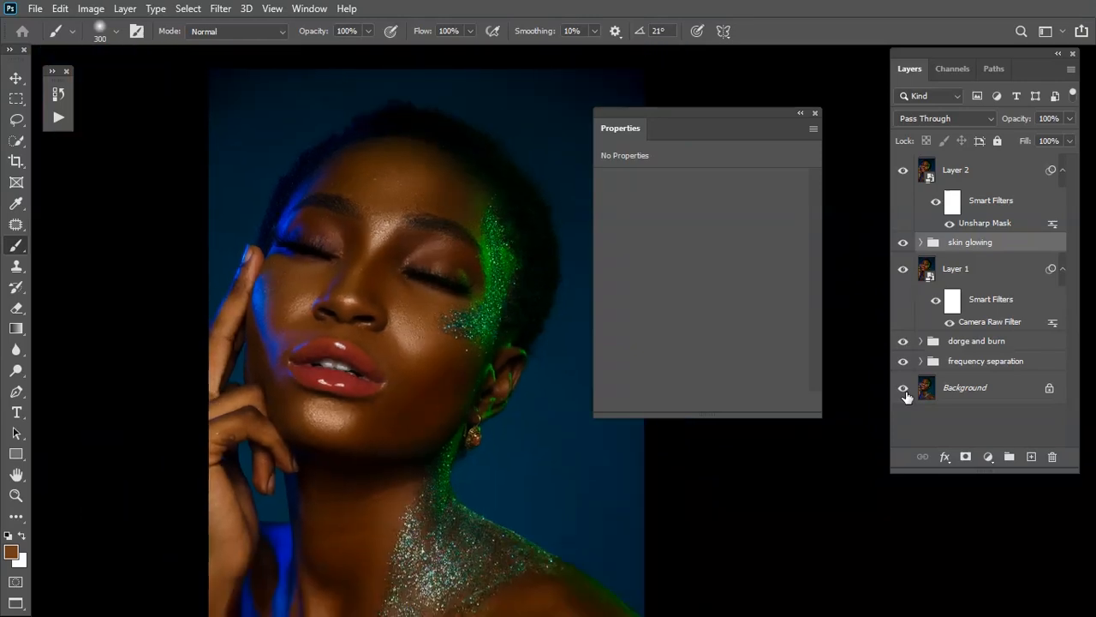
key("ctrl+minus")
left_click_drag(355, 445, 257, 384)
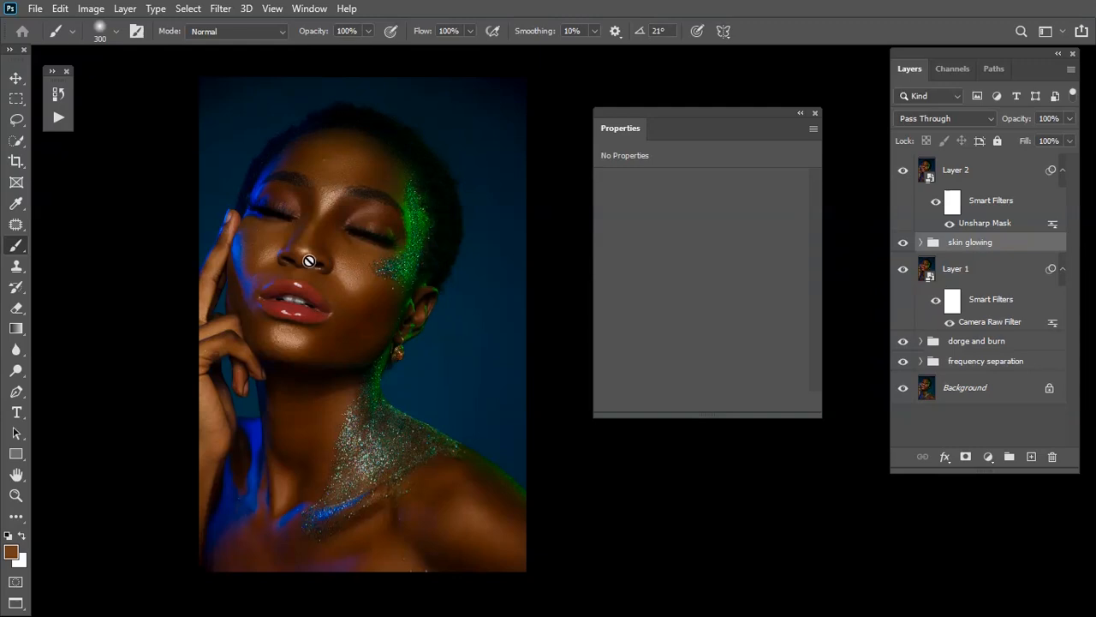
- Start a Save for Web (Legacy) export of the portrait, fit the whole image in the preview and choose the JPEG format
left_click(34, 8)
mouse_move(108, 246)
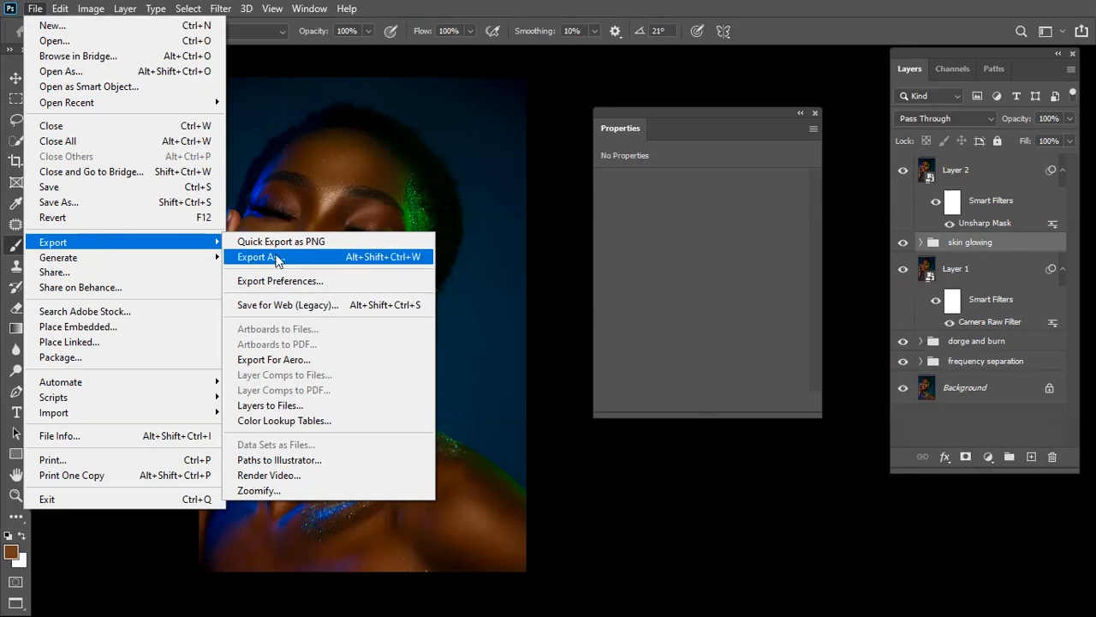
left_click(299, 306)
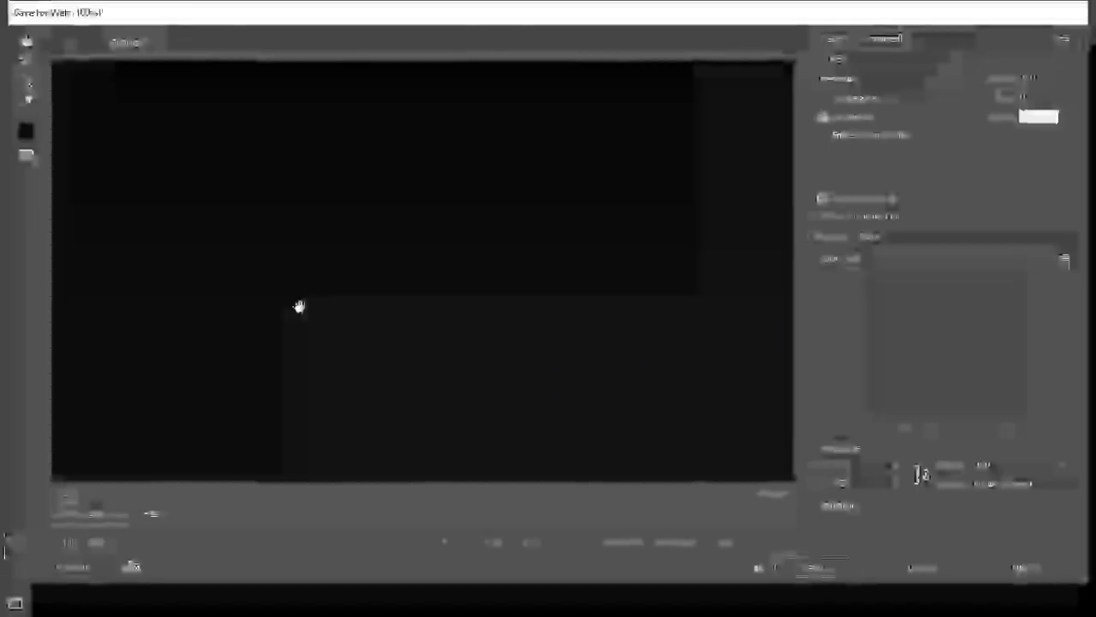
key("ctrl+minus")
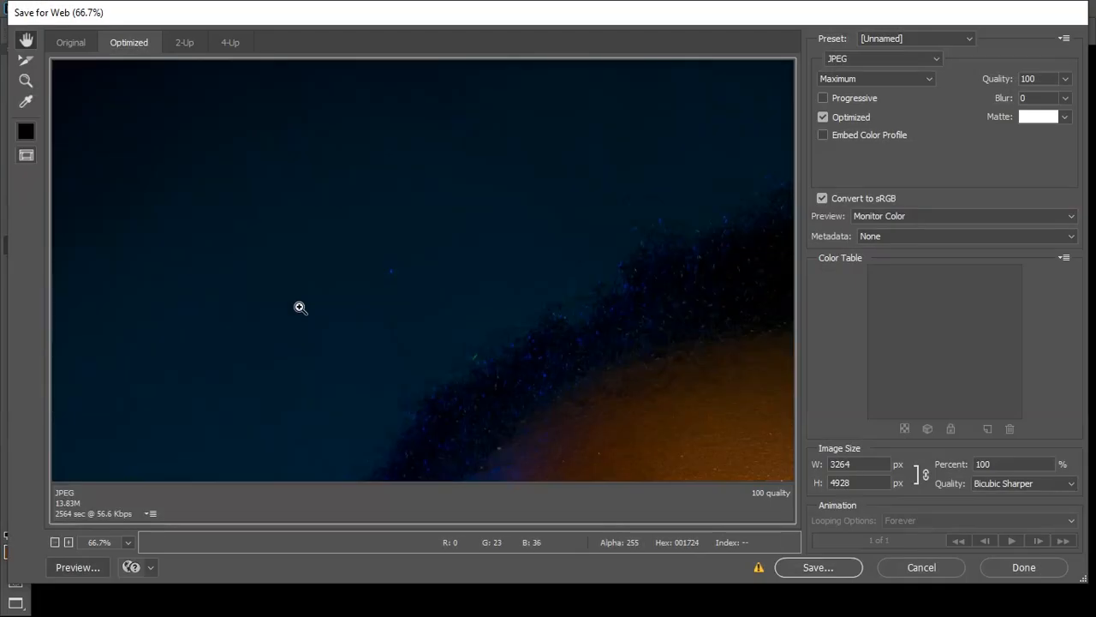
key("ctrl+0")
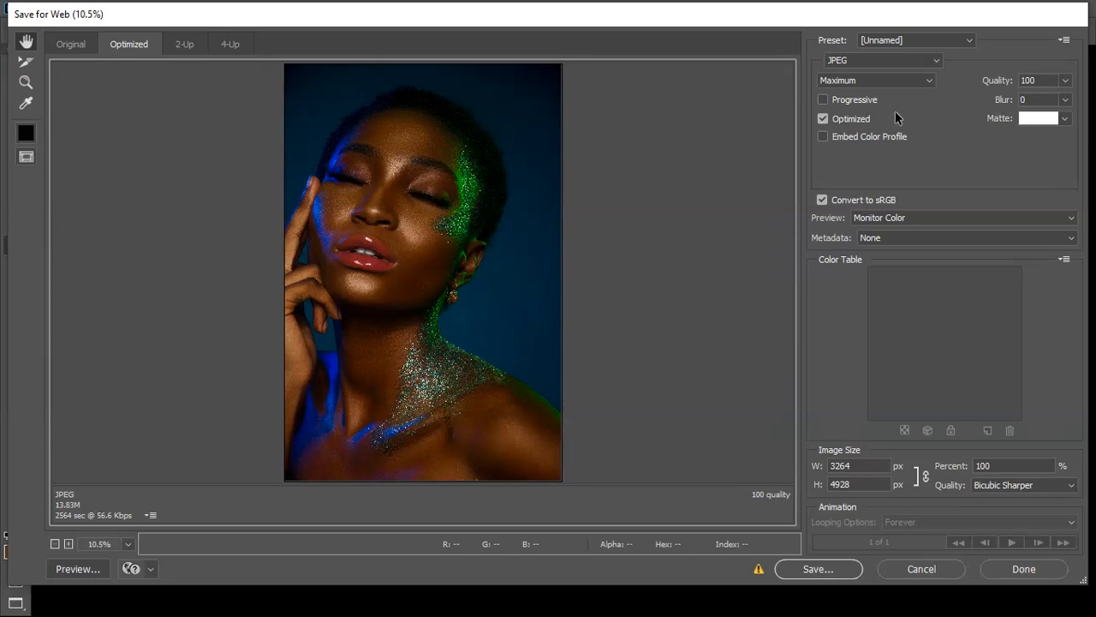
left_click(926, 67)
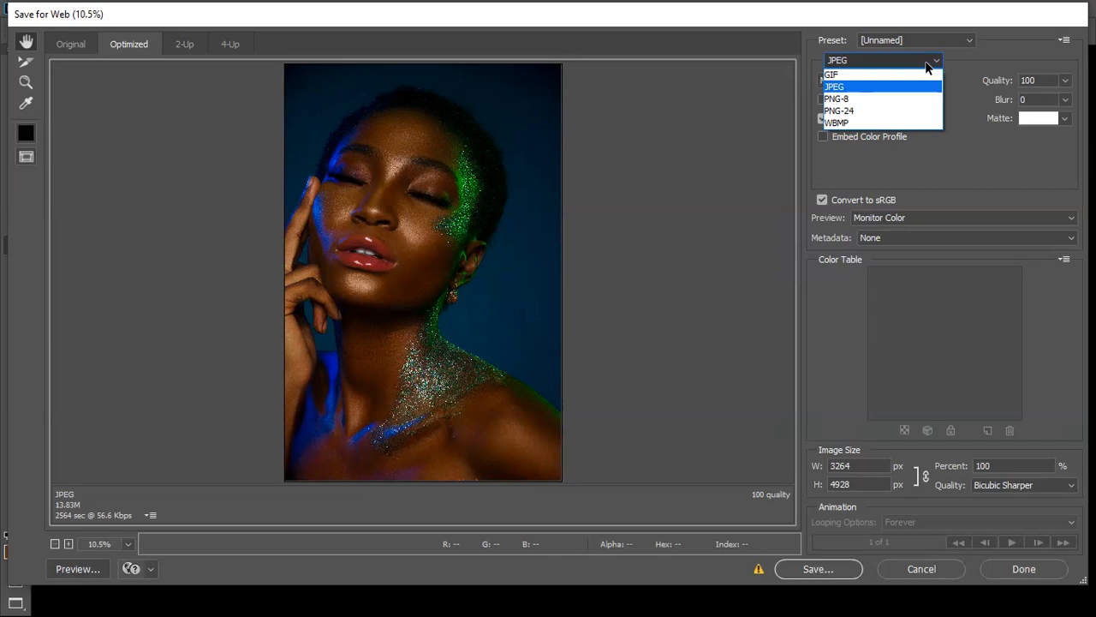
left_click(844, 88)
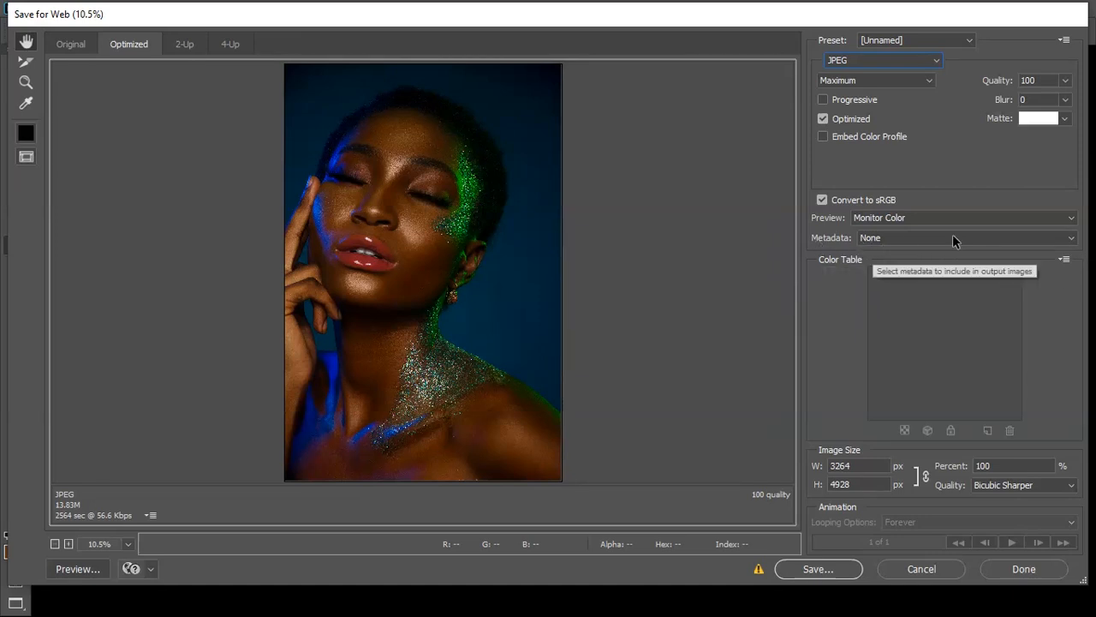
- Export the image with metadata set to None and Bicubic Sharper resampling, saving it to the Desktop as Detty-Studio-(5)
left_click(931, 243)
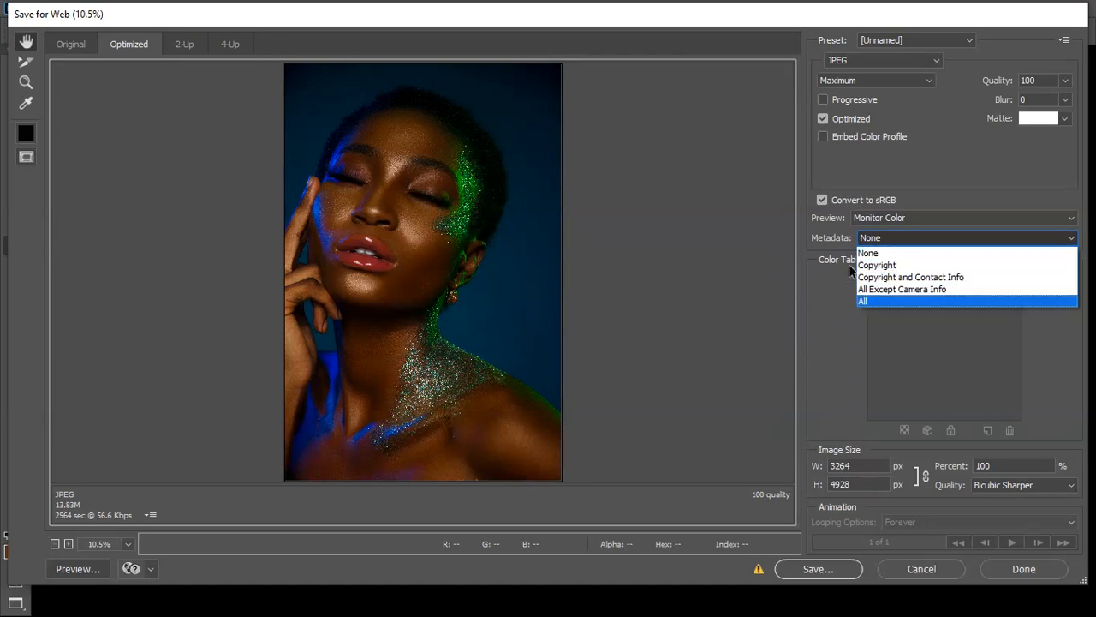
left_click(875, 256)
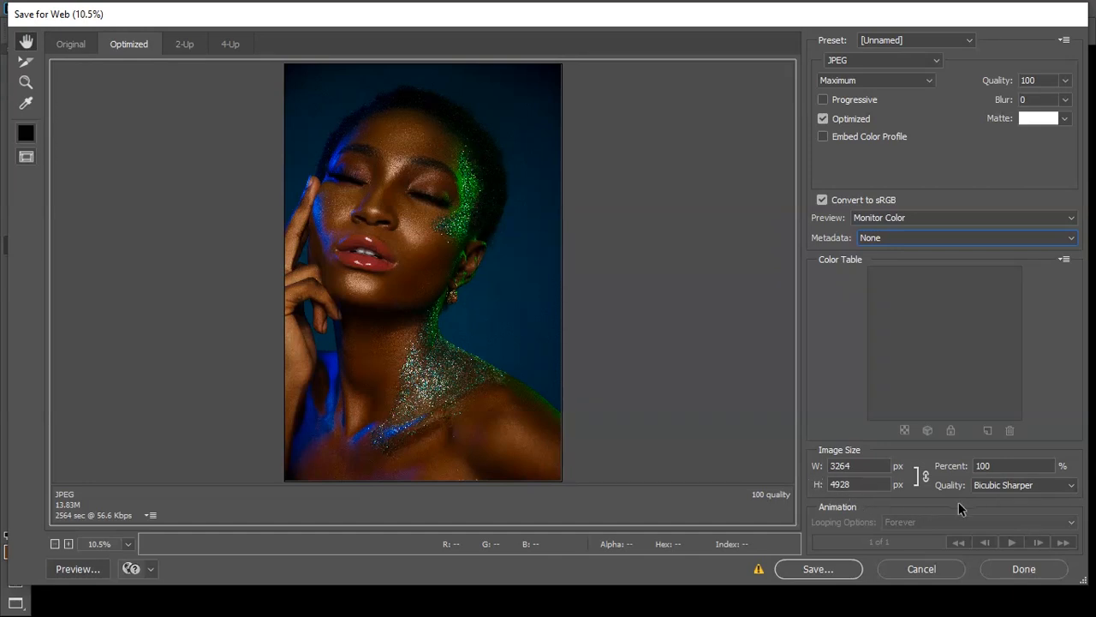
left_click(1036, 486)
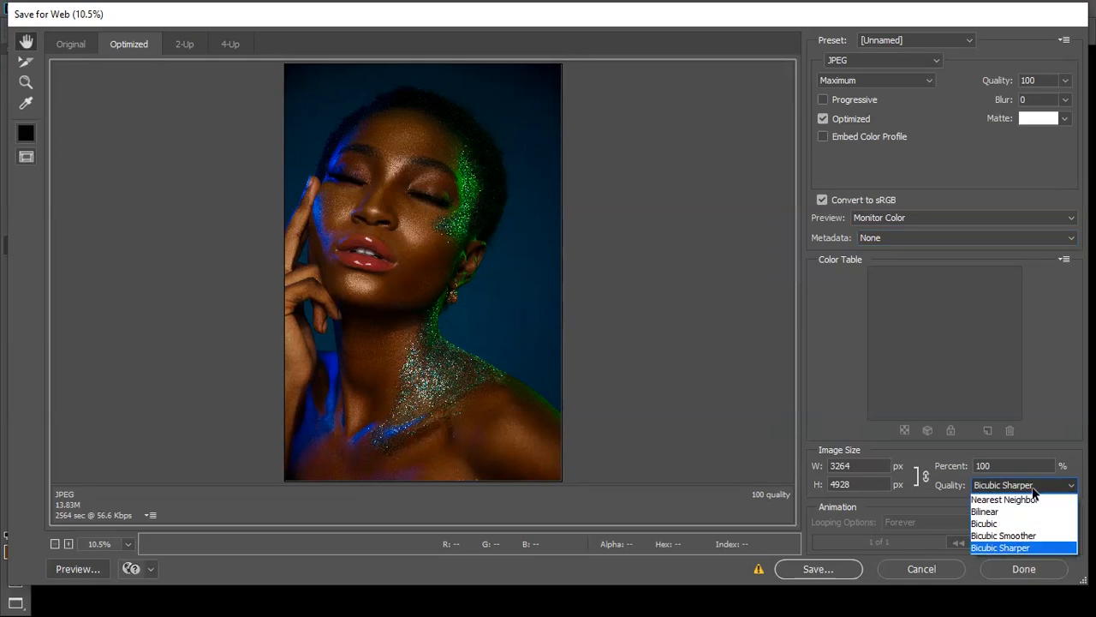
left_click(1013, 548)
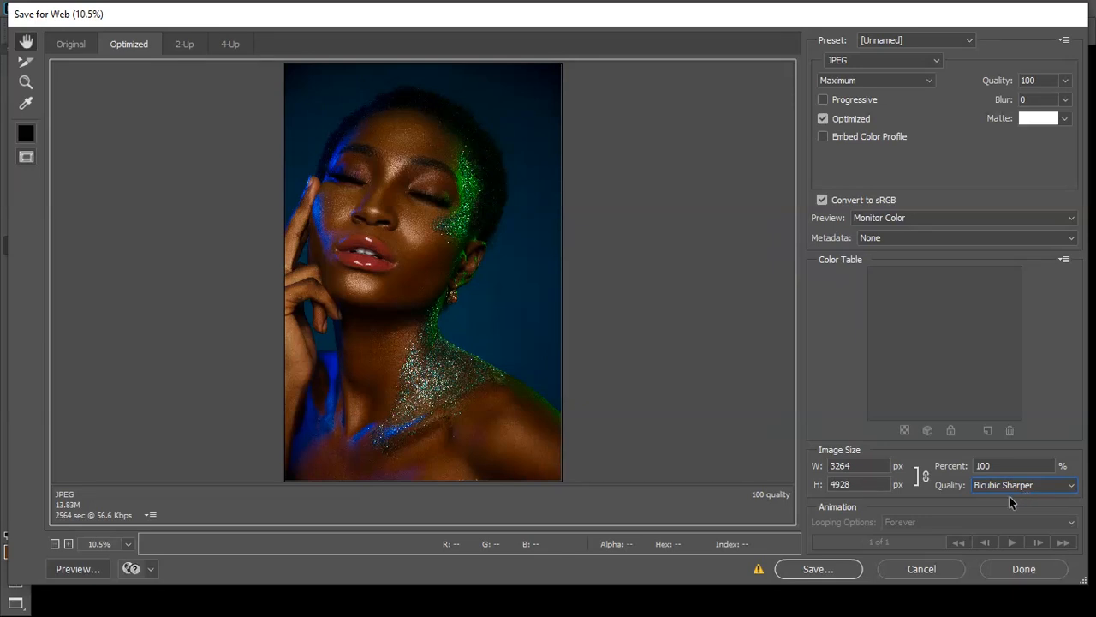
left_click(837, 569)
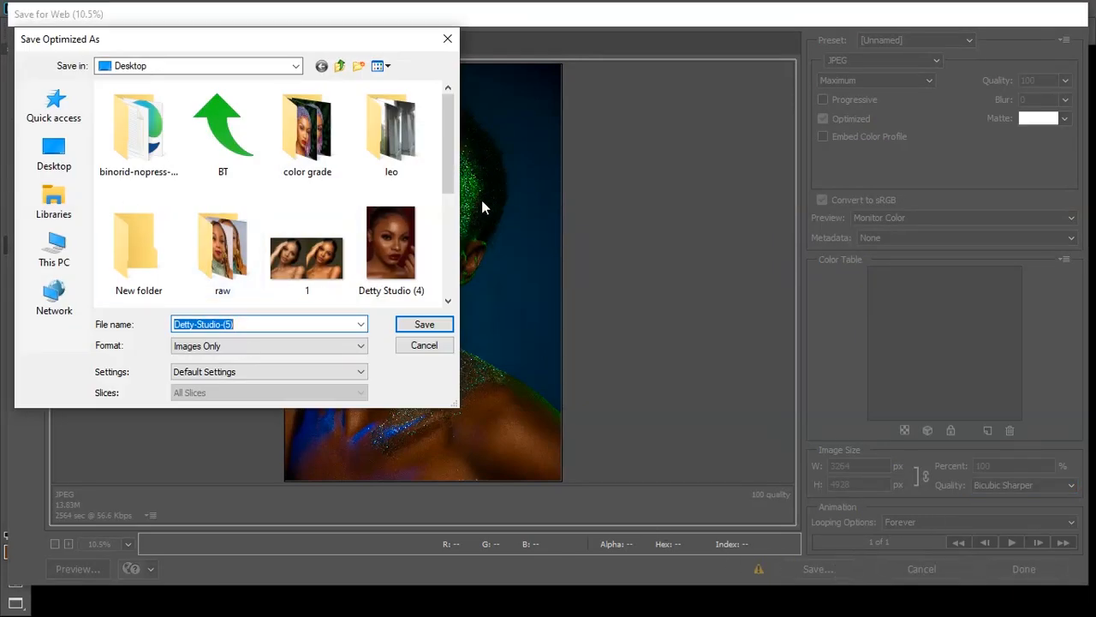
left_click(409, 330)
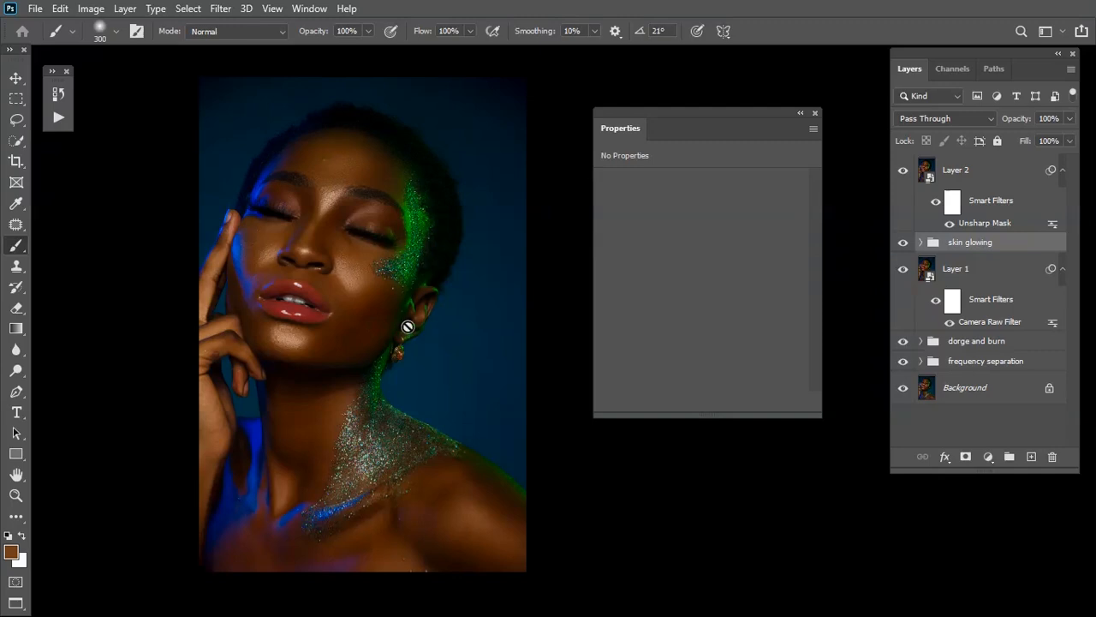
- Compare the exported portrait's final look with the original by isolating the Background layer and restoring all layers twice
left_click_drag(396, 322, 455, 318)
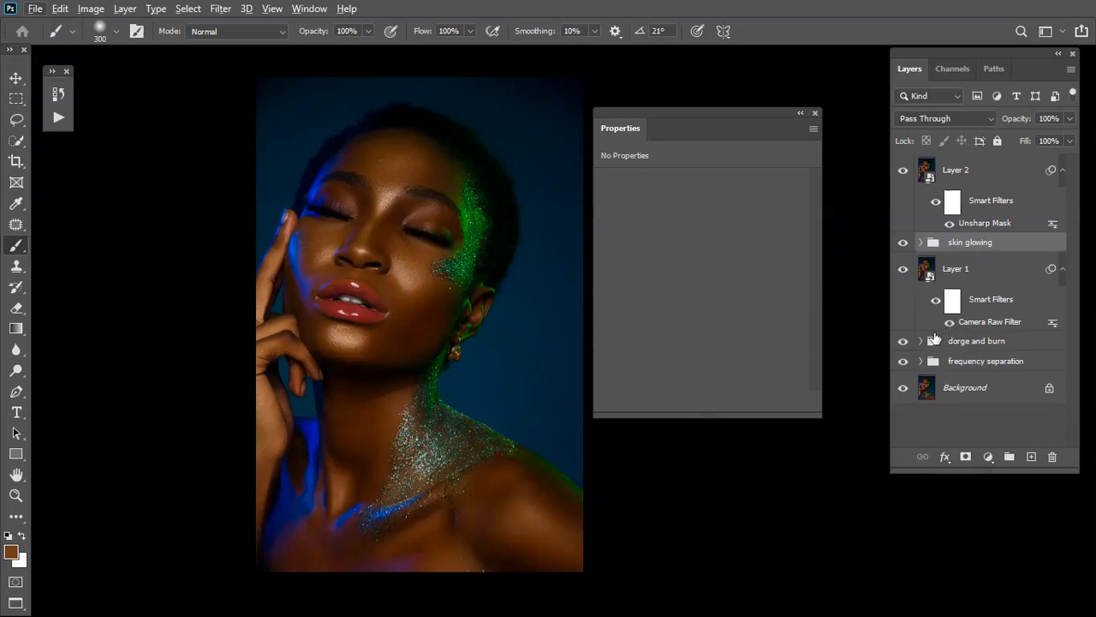
left_click(904, 391, "alt")
left_click(903, 390, "alt")
left_click(904, 390, "alt")
left_click(903, 391, "alt")
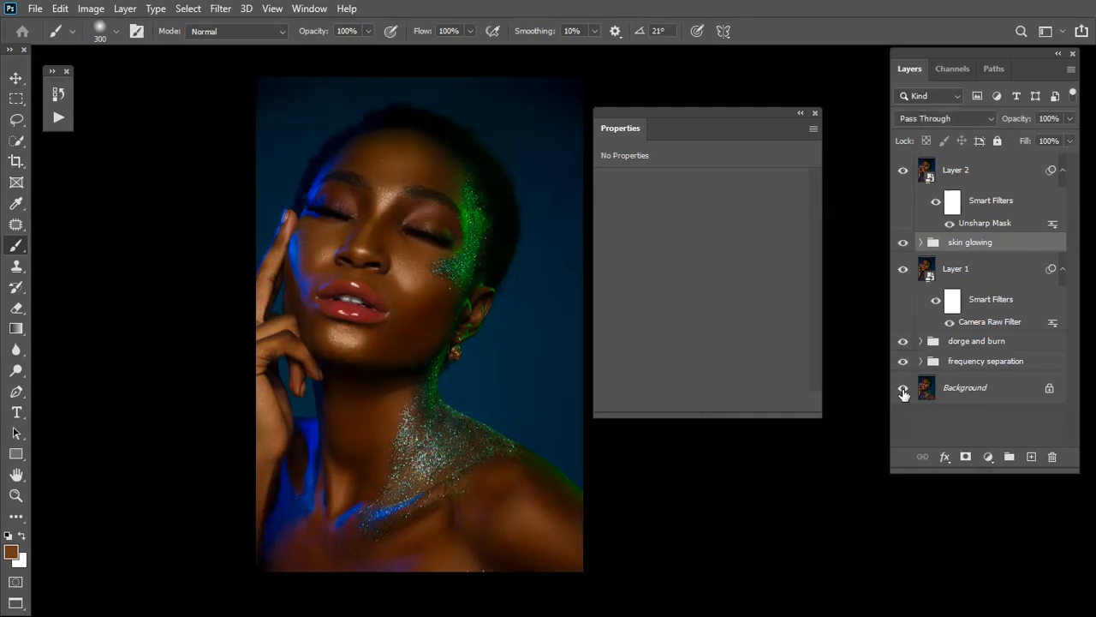